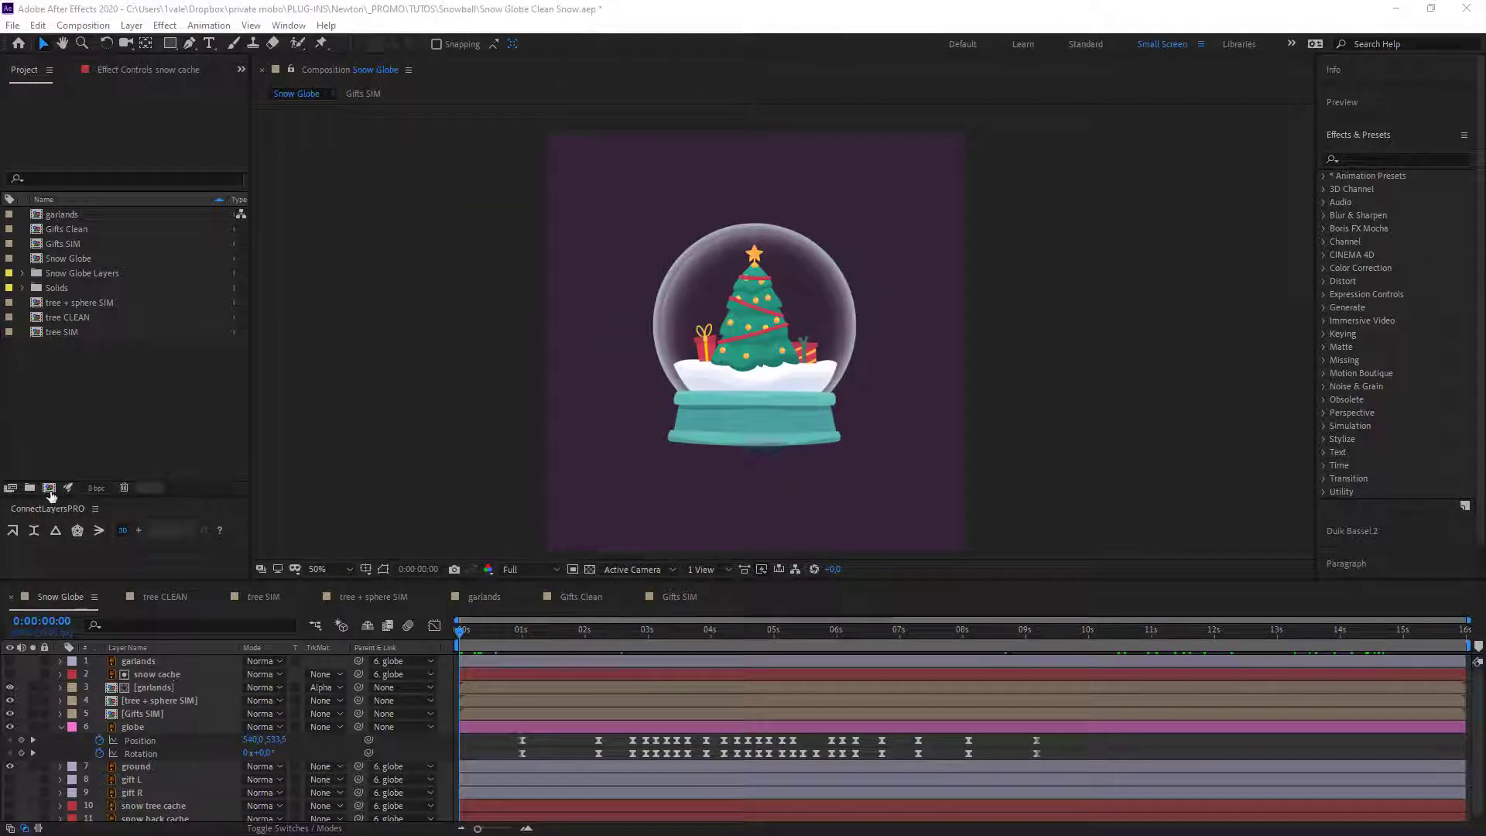
# Create a 1080×1080, 16-second, 30 fps composition named Snow CLEAN 01.
pyautogui.click(48, 488)
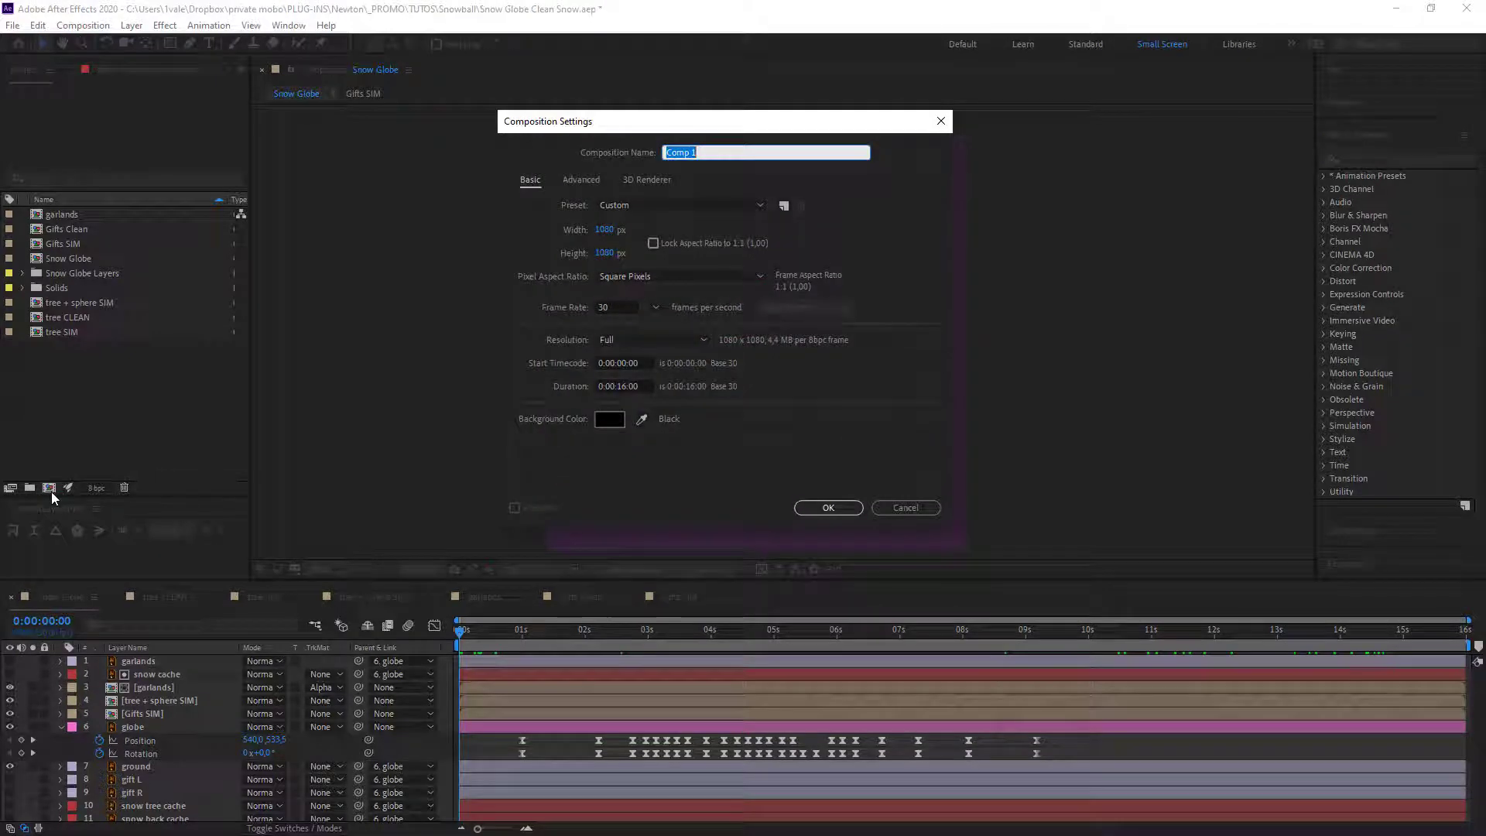
pyautogui.write('Snow CLEAN')
pyautogui.click(830, 508)
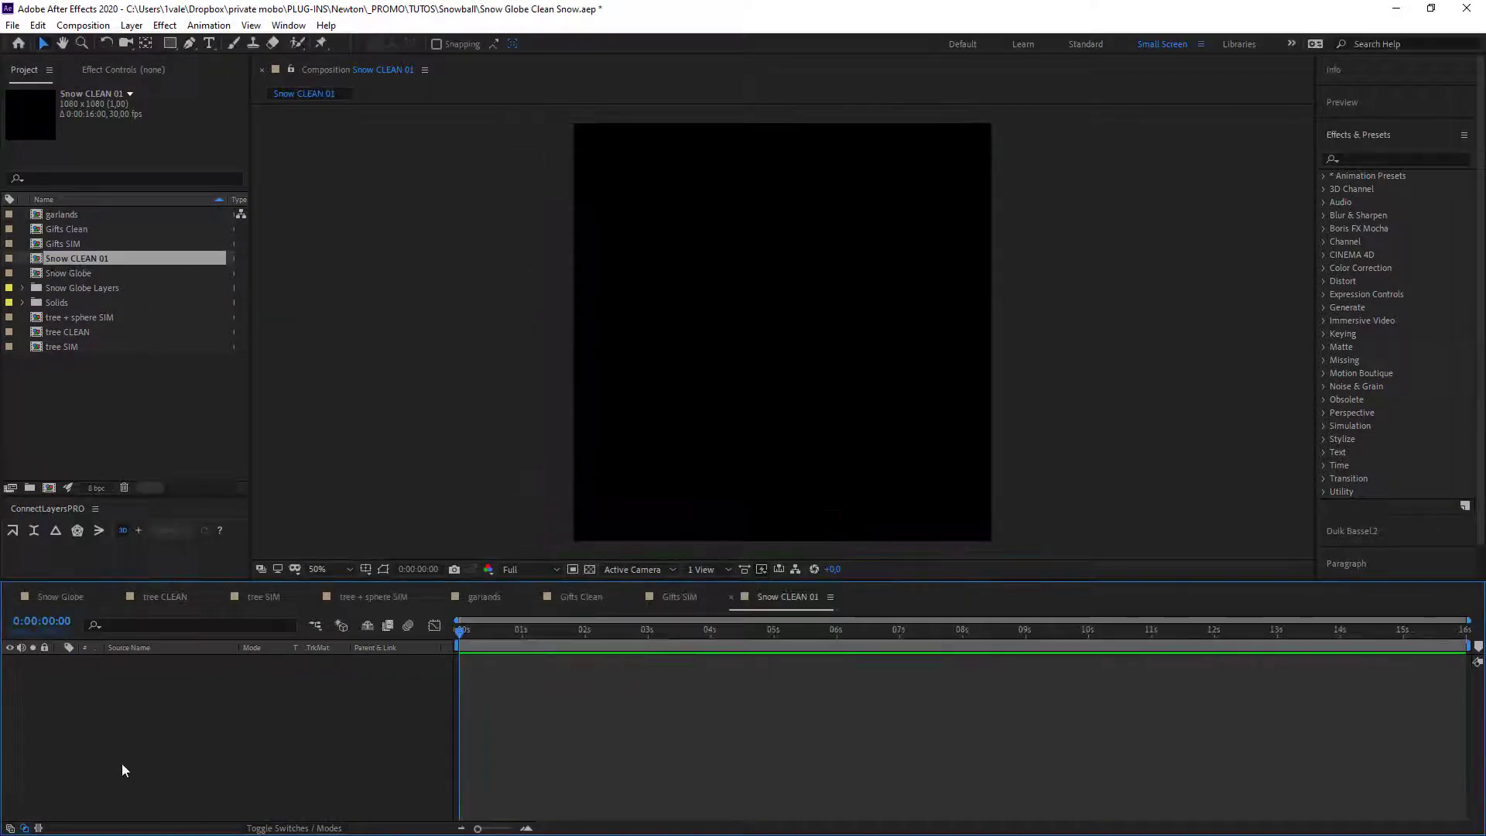
# Copy the snow cache layer from Snow Globe and paste it into Snow CLEAN 01.
pyautogui.click(59, 597)
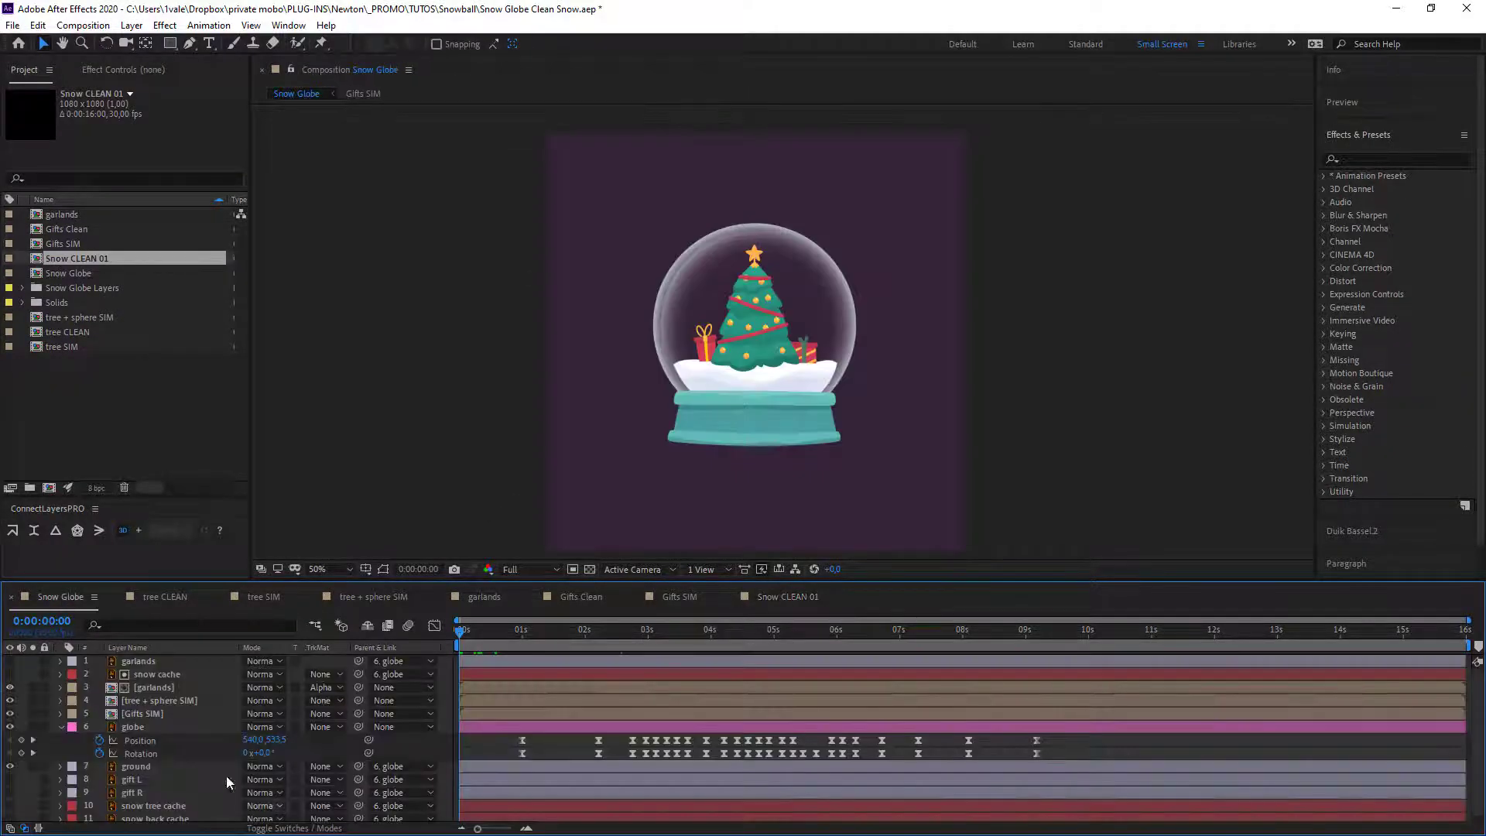
pyautogui.click(161, 728)
pyautogui.click(151, 676)
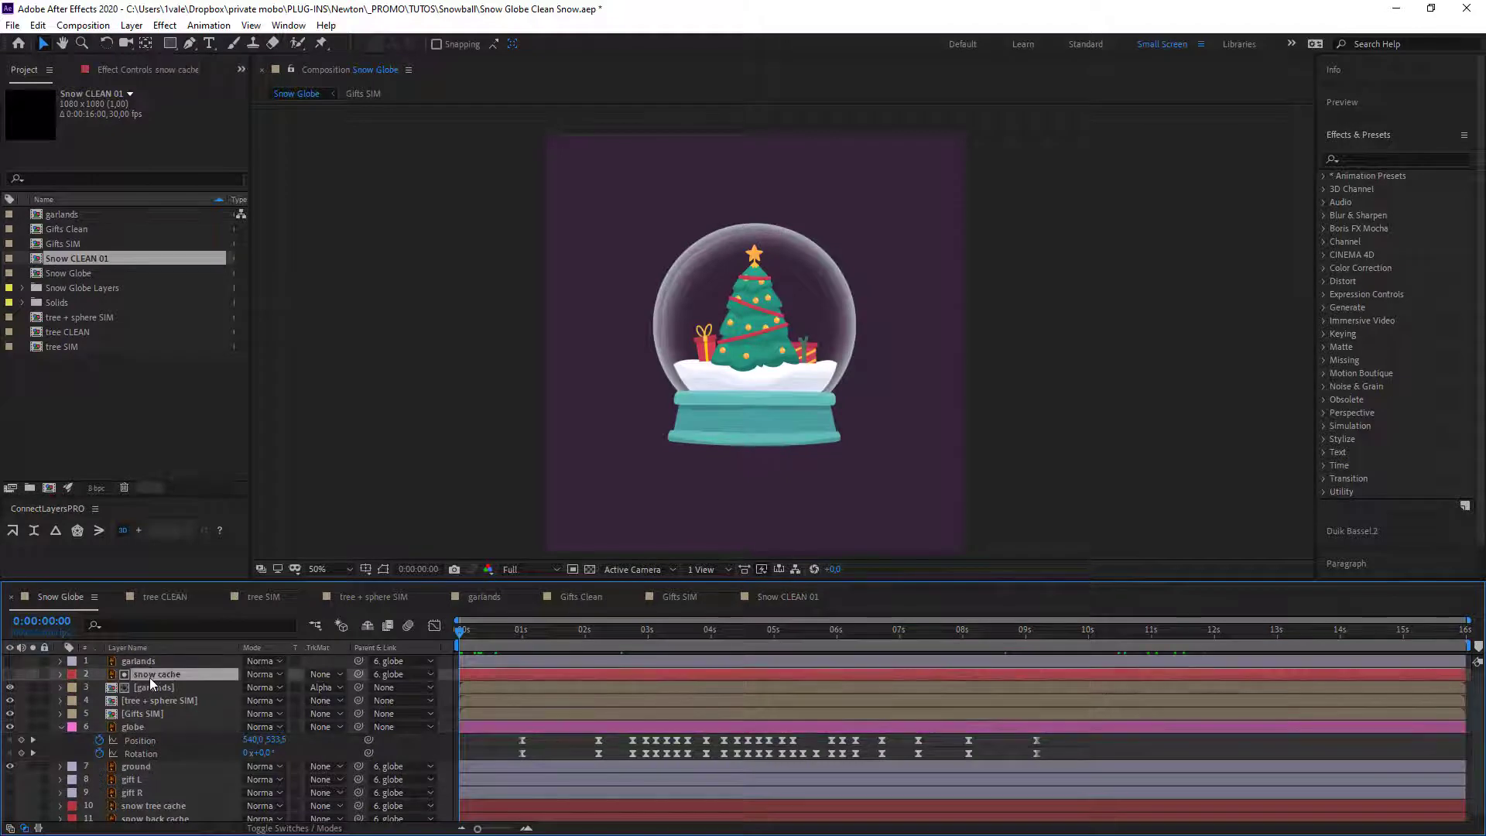
pyautogui.hotkey('ctrl', 'c')
pyautogui.click(779, 597)
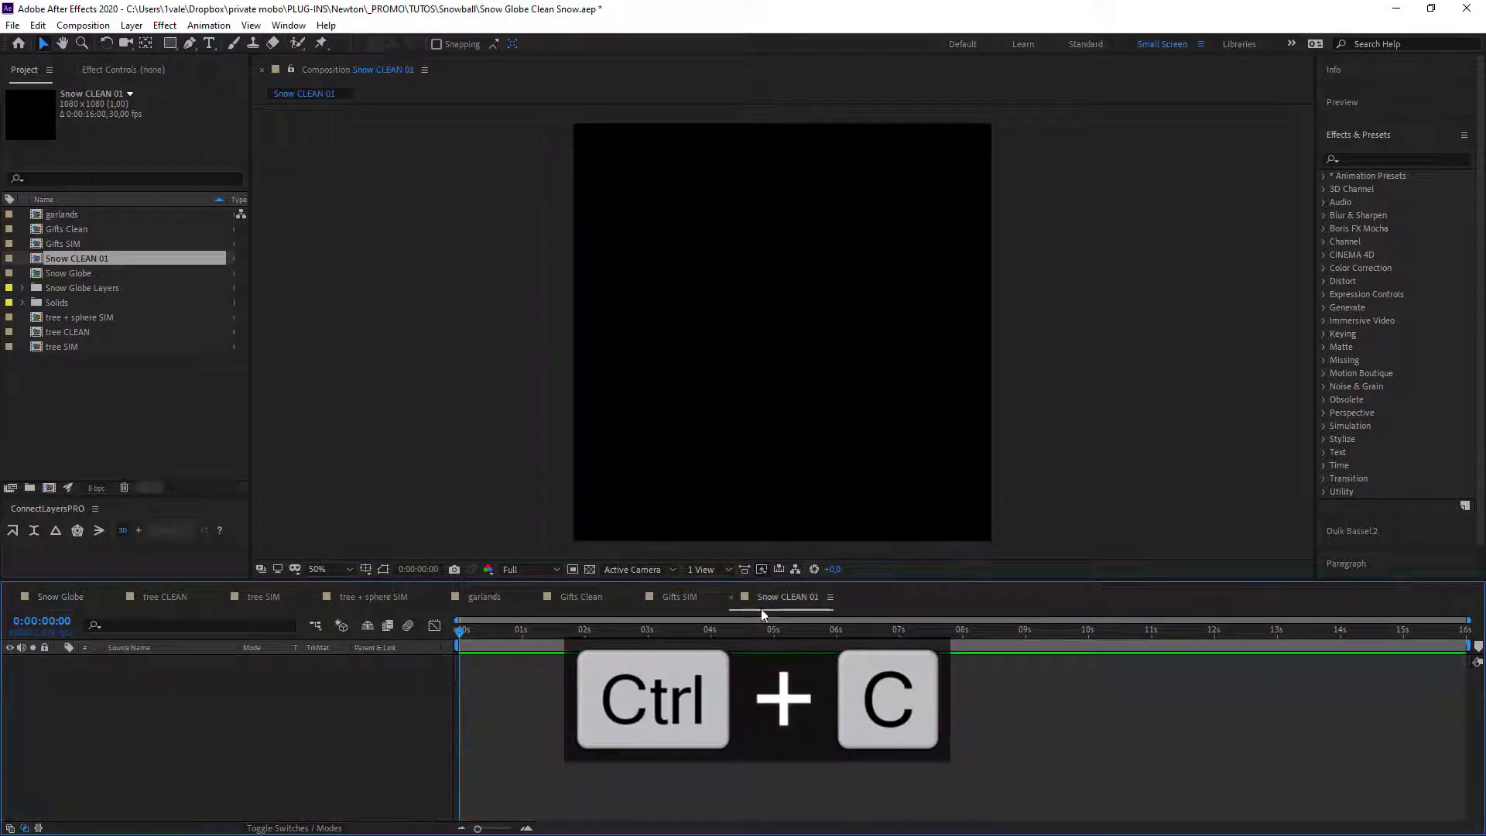
pyautogui.hotkey('ctrl', 'v')
# Turn on the pasted snow cache layer's visibility and reselect it.
pyautogui.click(43, 671)
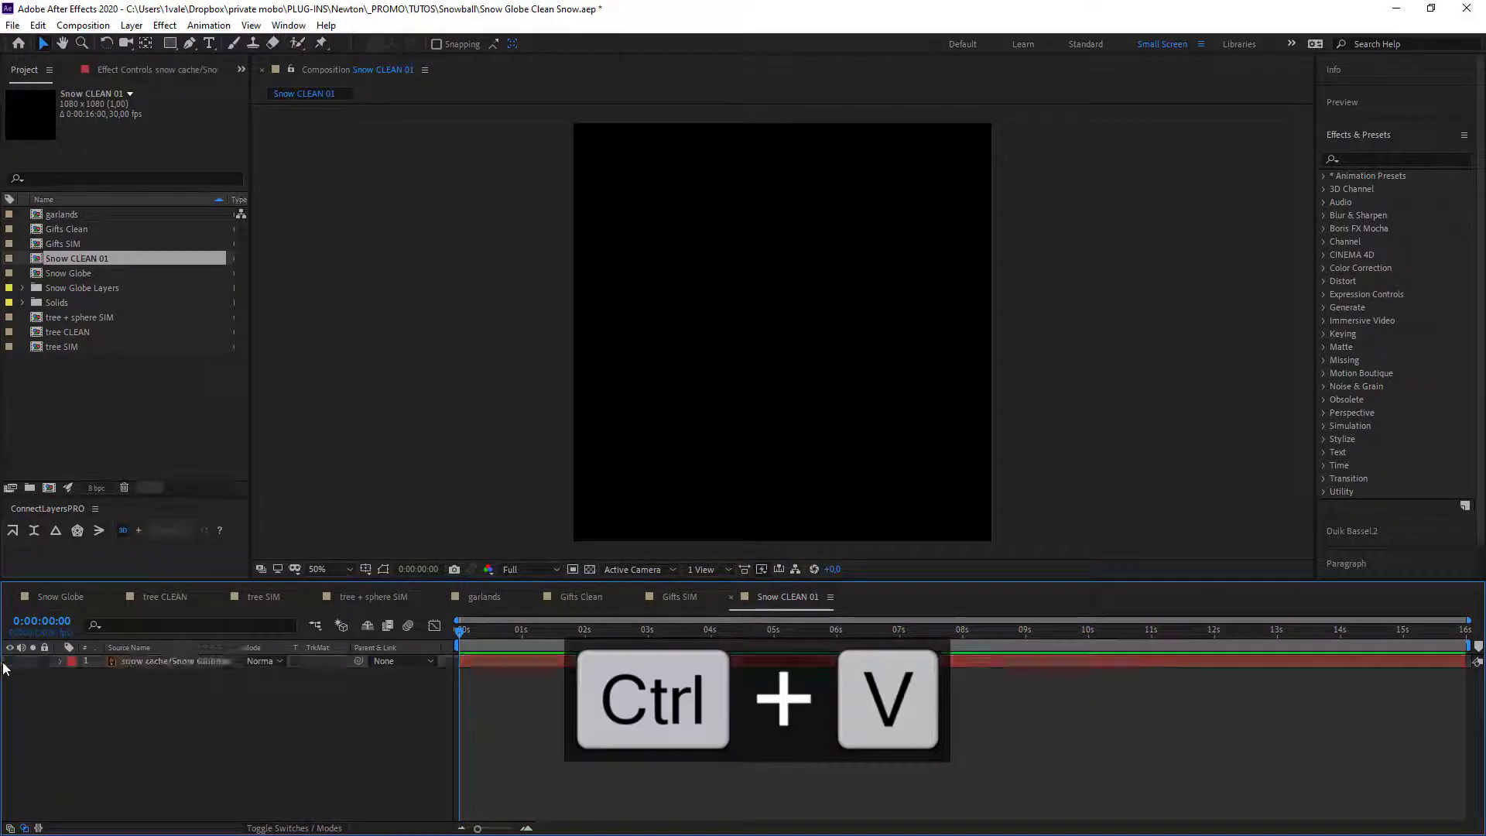
pyautogui.click(11, 662)
pyautogui.click(203, 662)
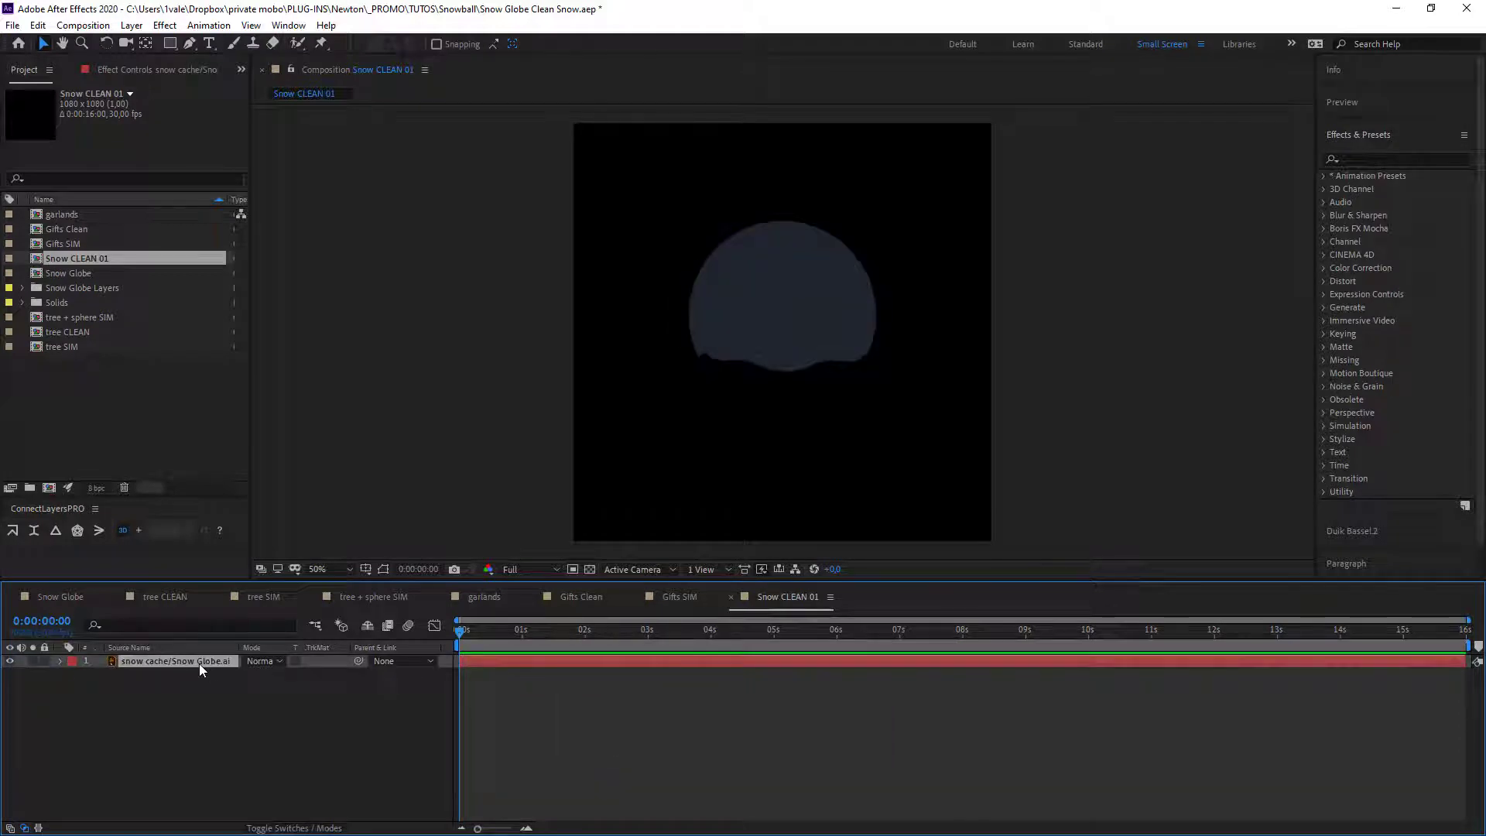
# Convert the snow cache vector layer to shapes and delete the original layer.
pyautogui.rightClick(198, 663)
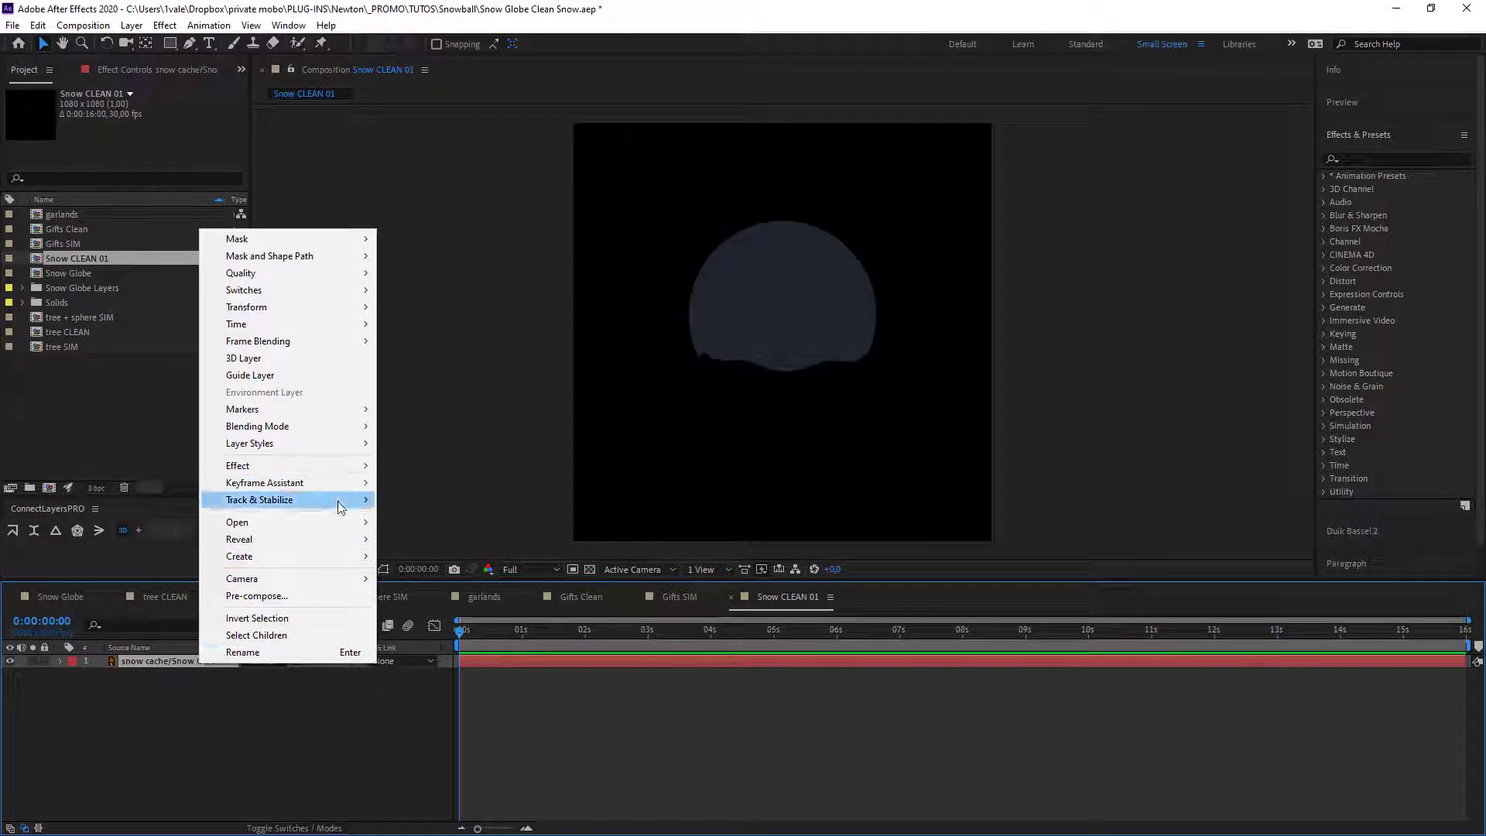
pyautogui.moveTo(352, 557)
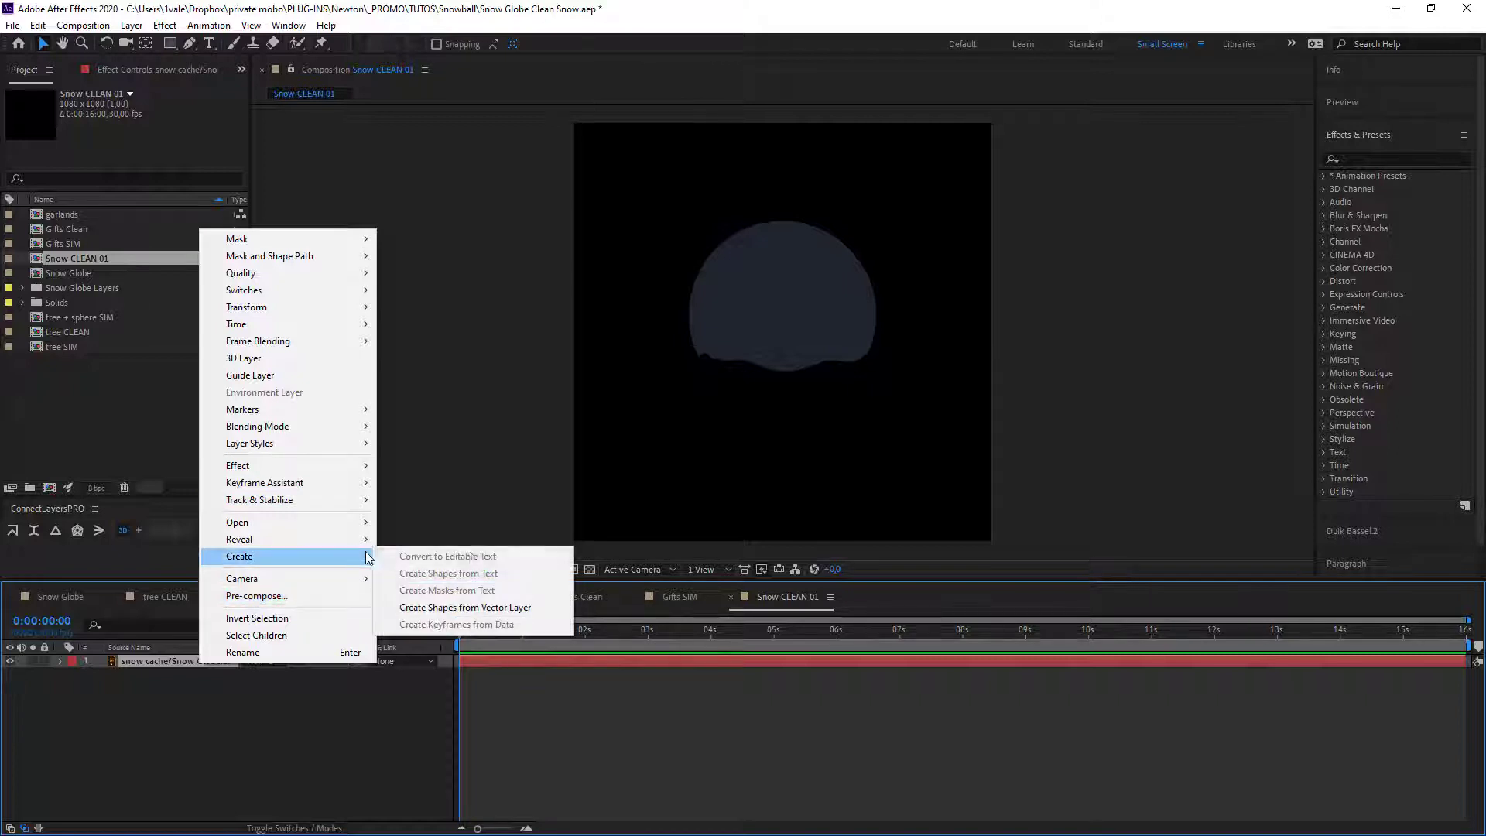
pyautogui.click(457, 614)
pyautogui.click(288, 736)
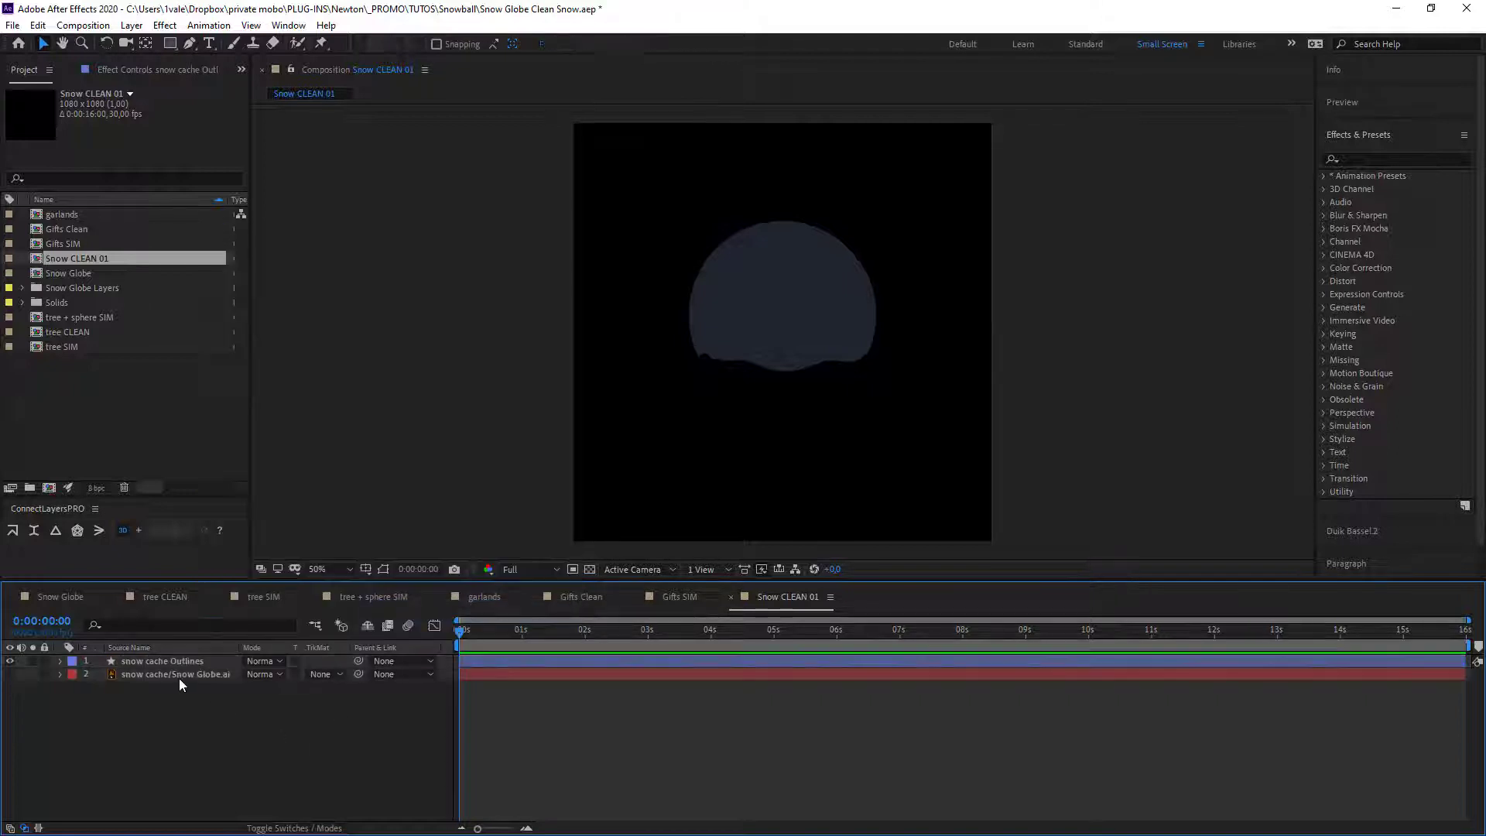
pyautogui.click(179, 679)
pyautogui.press('Delete')
# Delete Merge Paths 1 from Group 1 in snow cache Outlines' Contents.
pyautogui.click(113, 663)
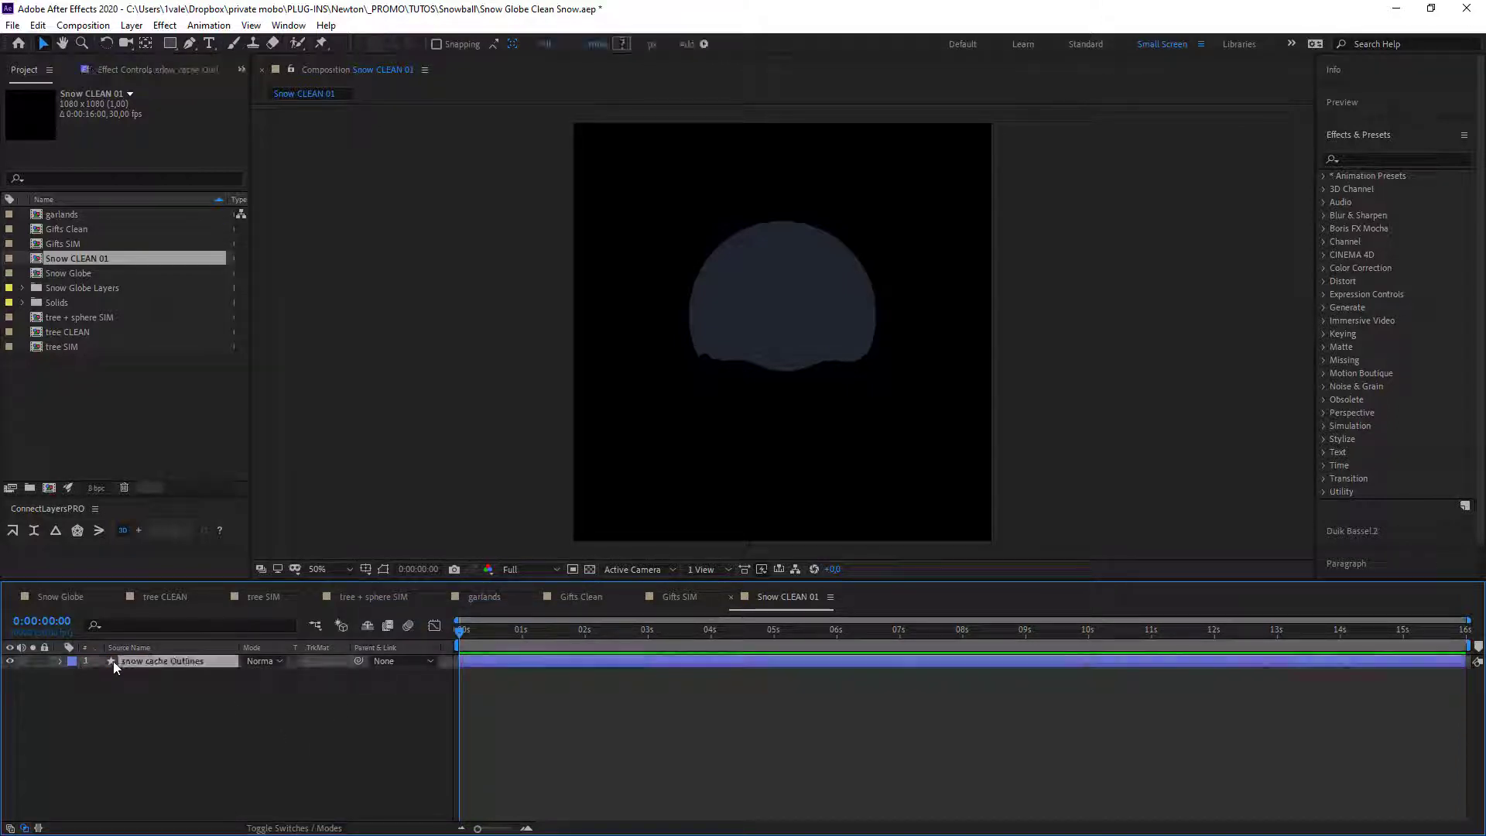
pyautogui.click(60, 662)
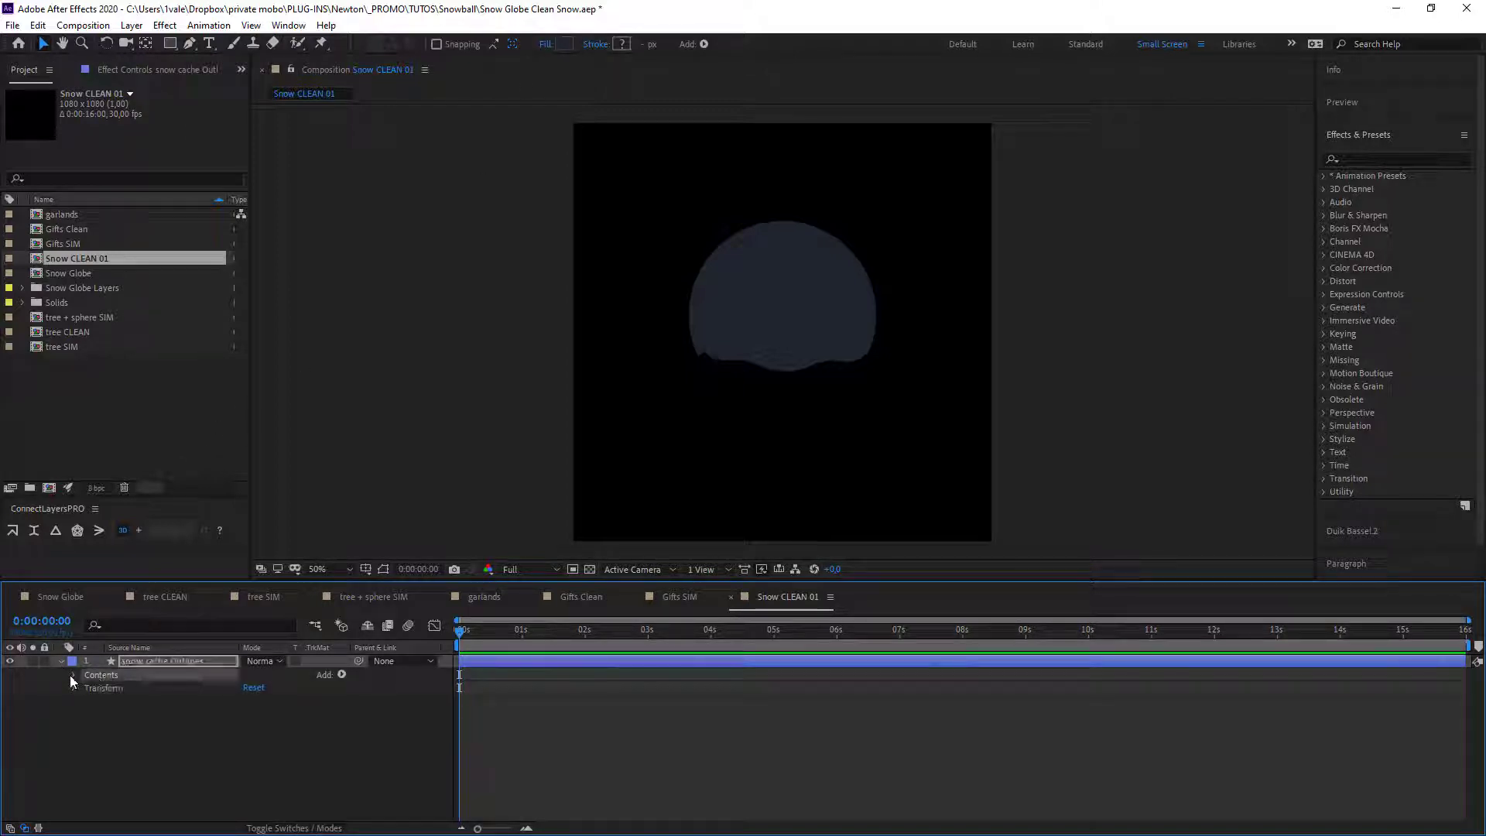
pyautogui.click(73, 675)
pyautogui.click(87, 676)
pyautogui.click(85, 688)
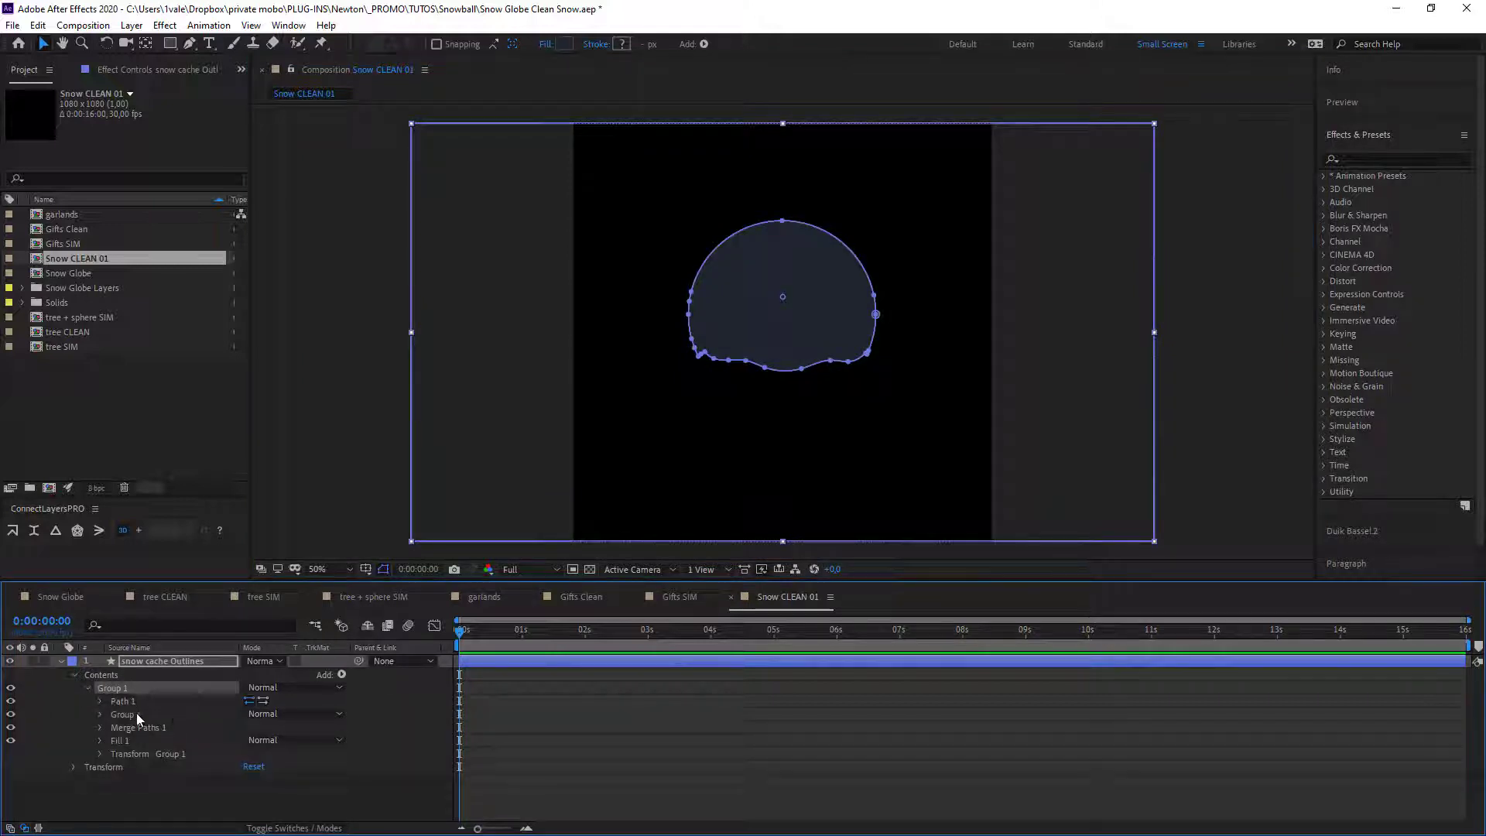
pyautogui.click(137, 713)
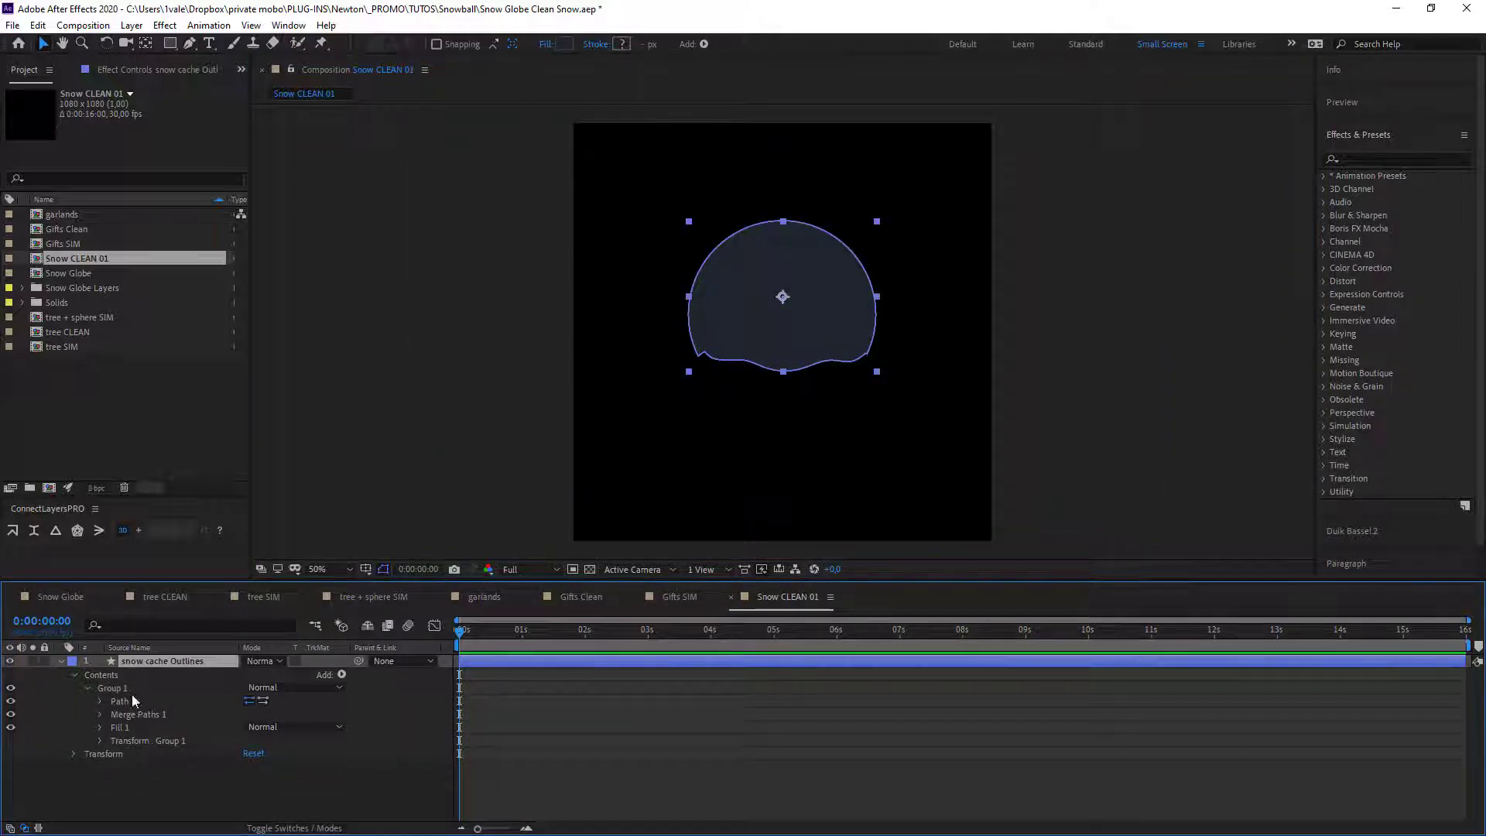
pyautogui.press('Delete')
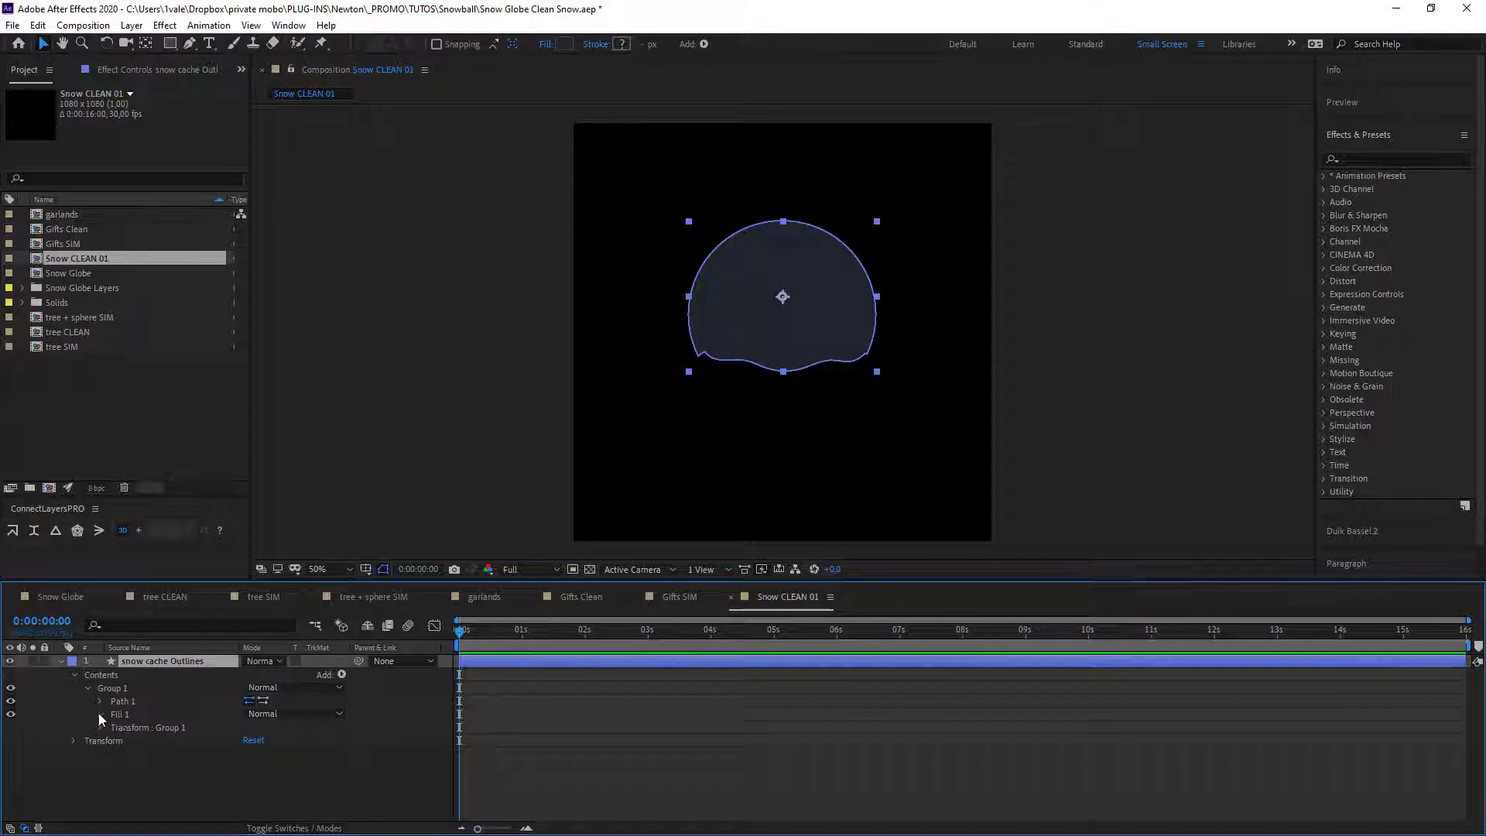
# Change the snow cache Outlines Fill 1 colour to light blue and collapse the layer.
pyautogui.click(100, 714)
pyautogui.click(250, 753)
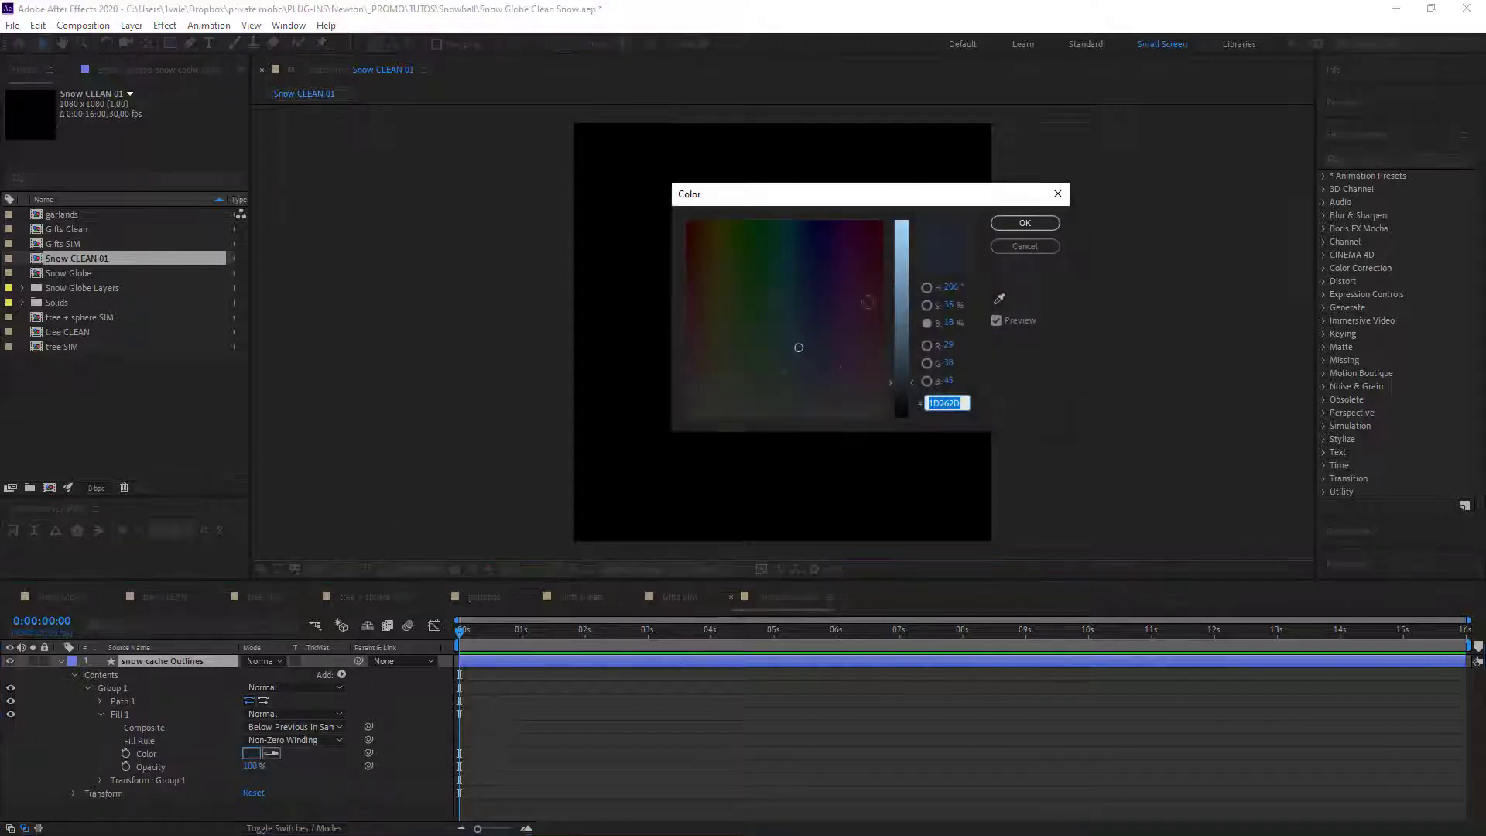
pyautogui.moveTo(902, 381); pyautogui.dragTo(912, 271)
pyautogui.click(1025, 223)
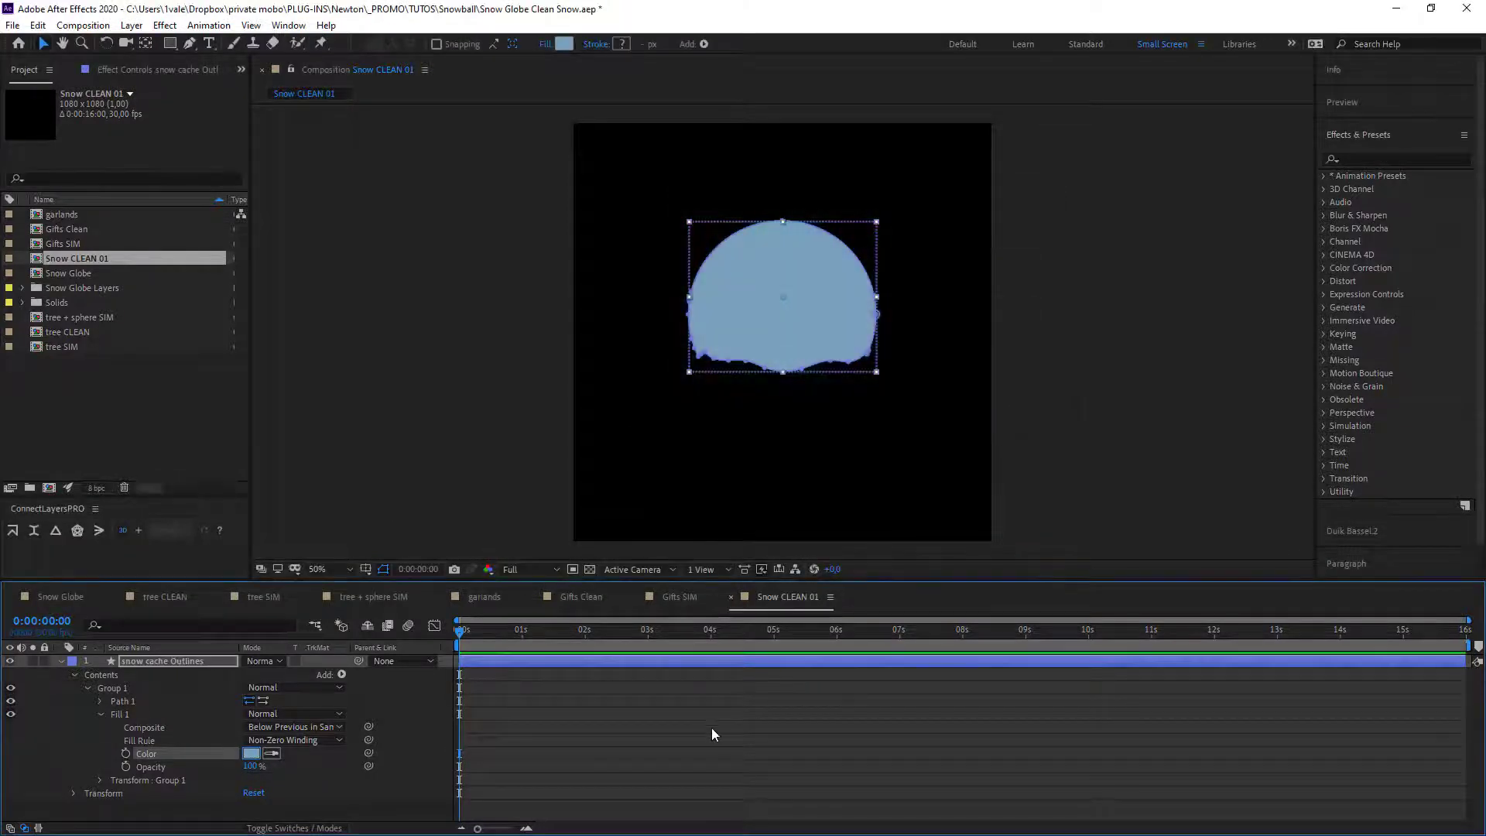
pyautogui.click(712, 734)
pyautogui.click(61, 662)
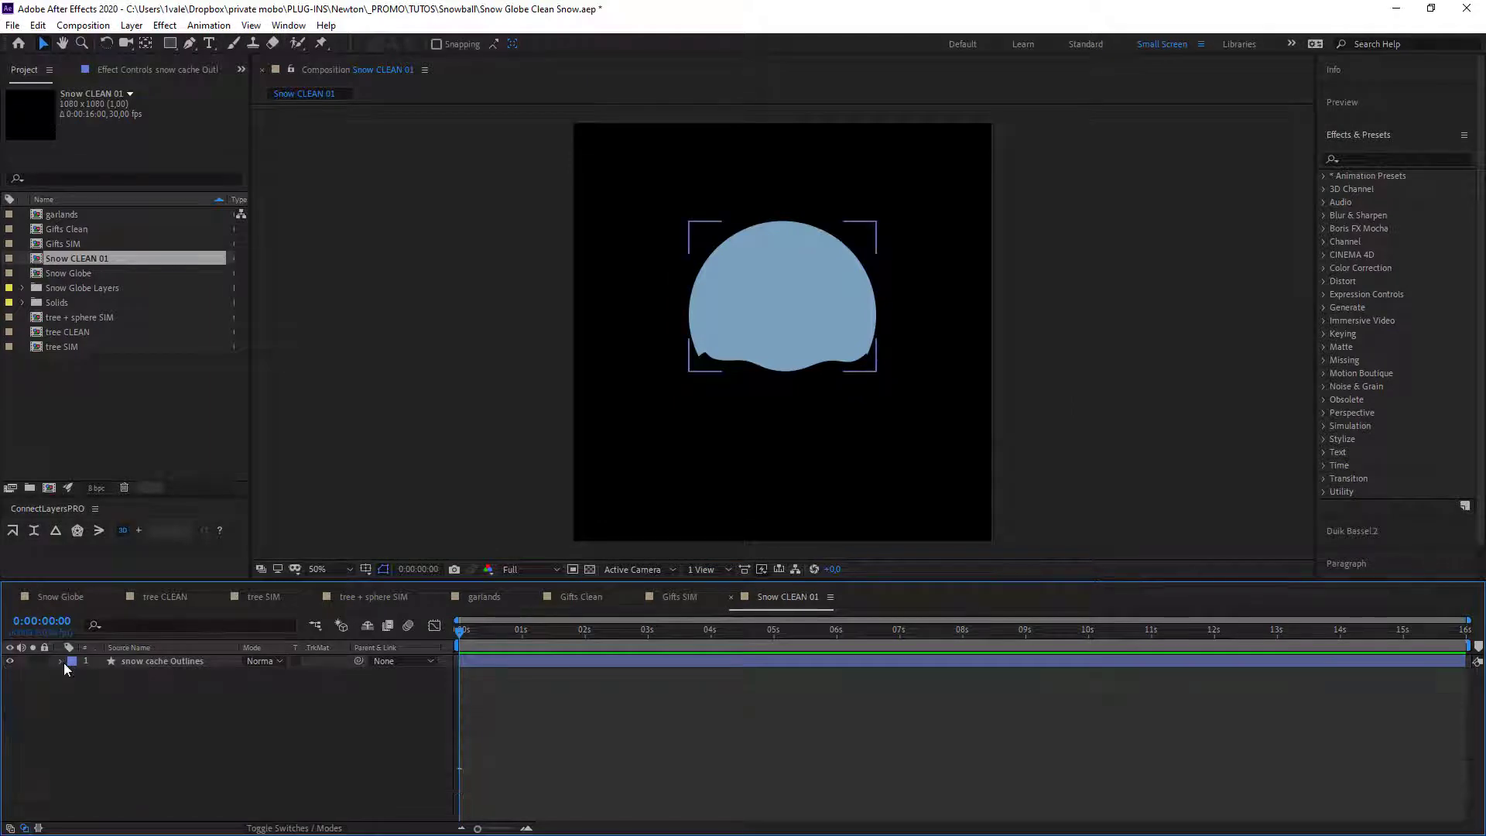
pyautogui.click(117, 734)
# Draw a small circle near the globe's lower centre and centre its anchor point.
pyautogui.moveTo(175, 45)
pyautogui.mouseDown()
pyautogui.moveTo(207, 71)
pyautogui.moveTo(302, 89)
pyautogui.moveTo(280, 87)
pyautogui.mouseUp()
pyautogui.moveTo(776, 314); pyautogui.dragTo(811, 350)
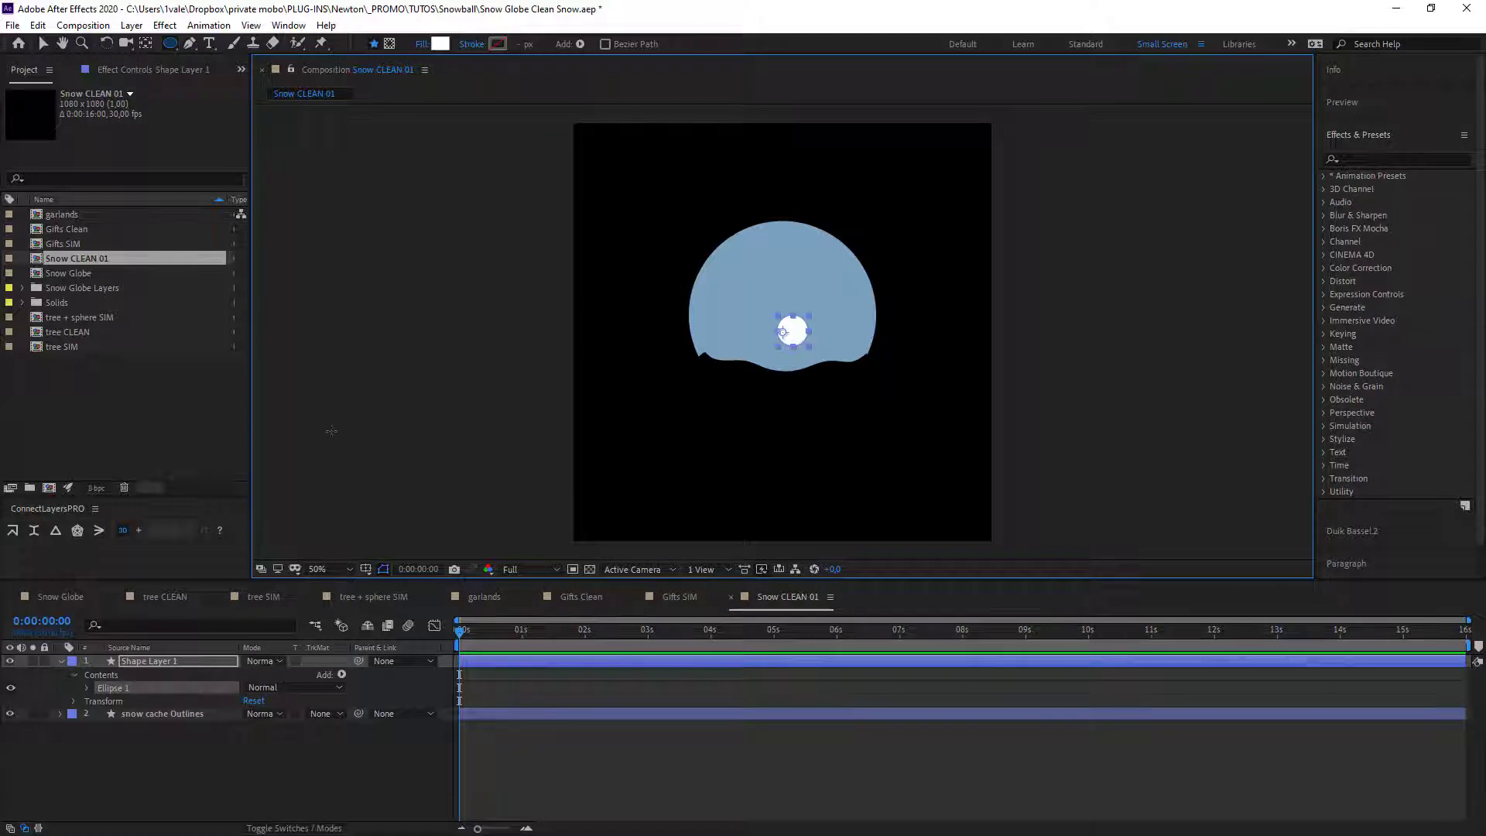
pyautogui.hotkey('ctrl', 'alt', 'Home')
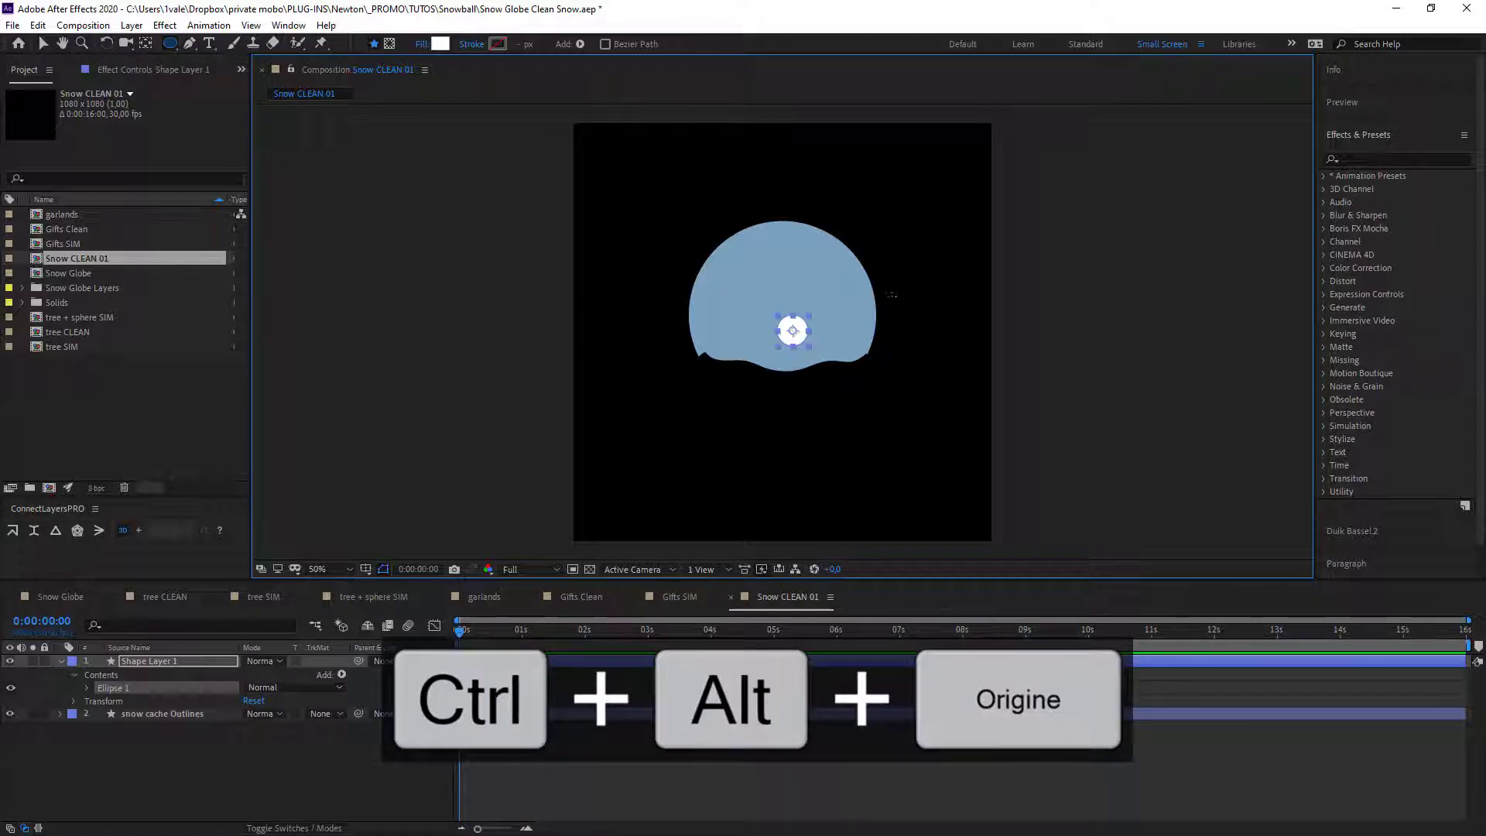
pyautogui.press('/')
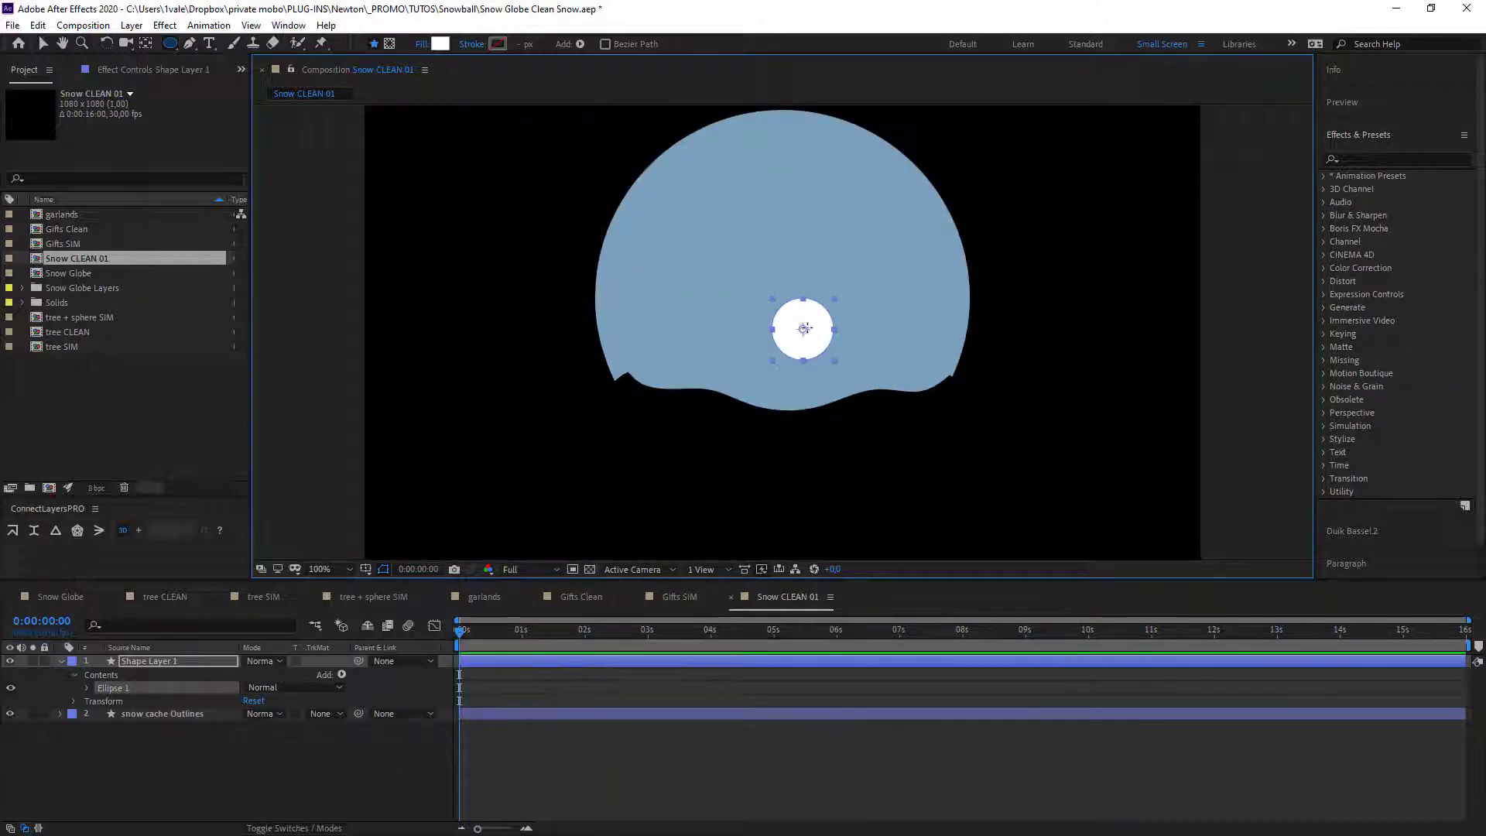
# Move the circle layer below snow cache Outlines and rename it flake01.
pyautogui.click(151, 728)
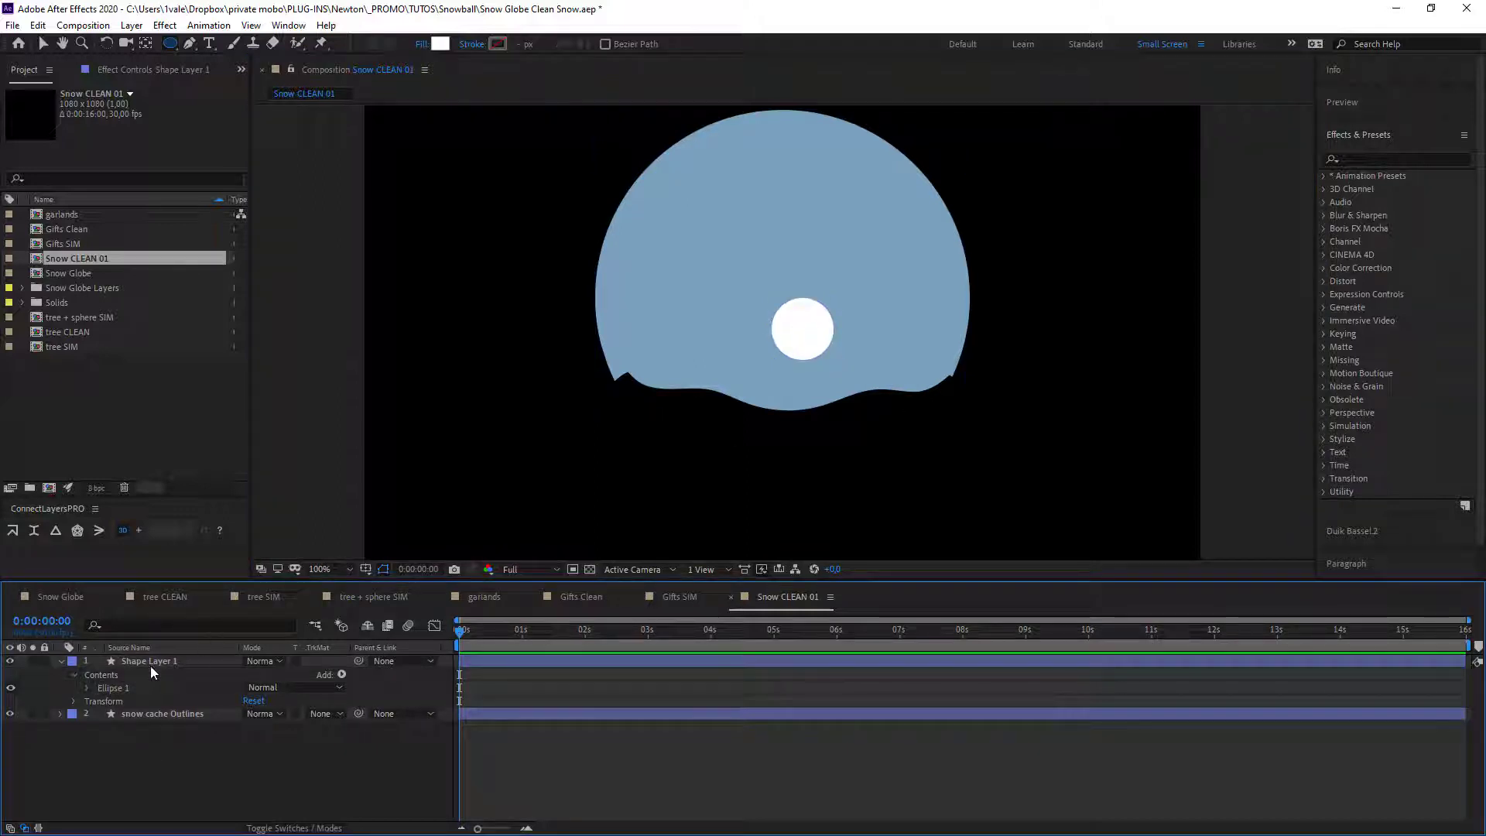
pyautogui.moveTo(151, 665); pyautogui.dragTo(151, 740)
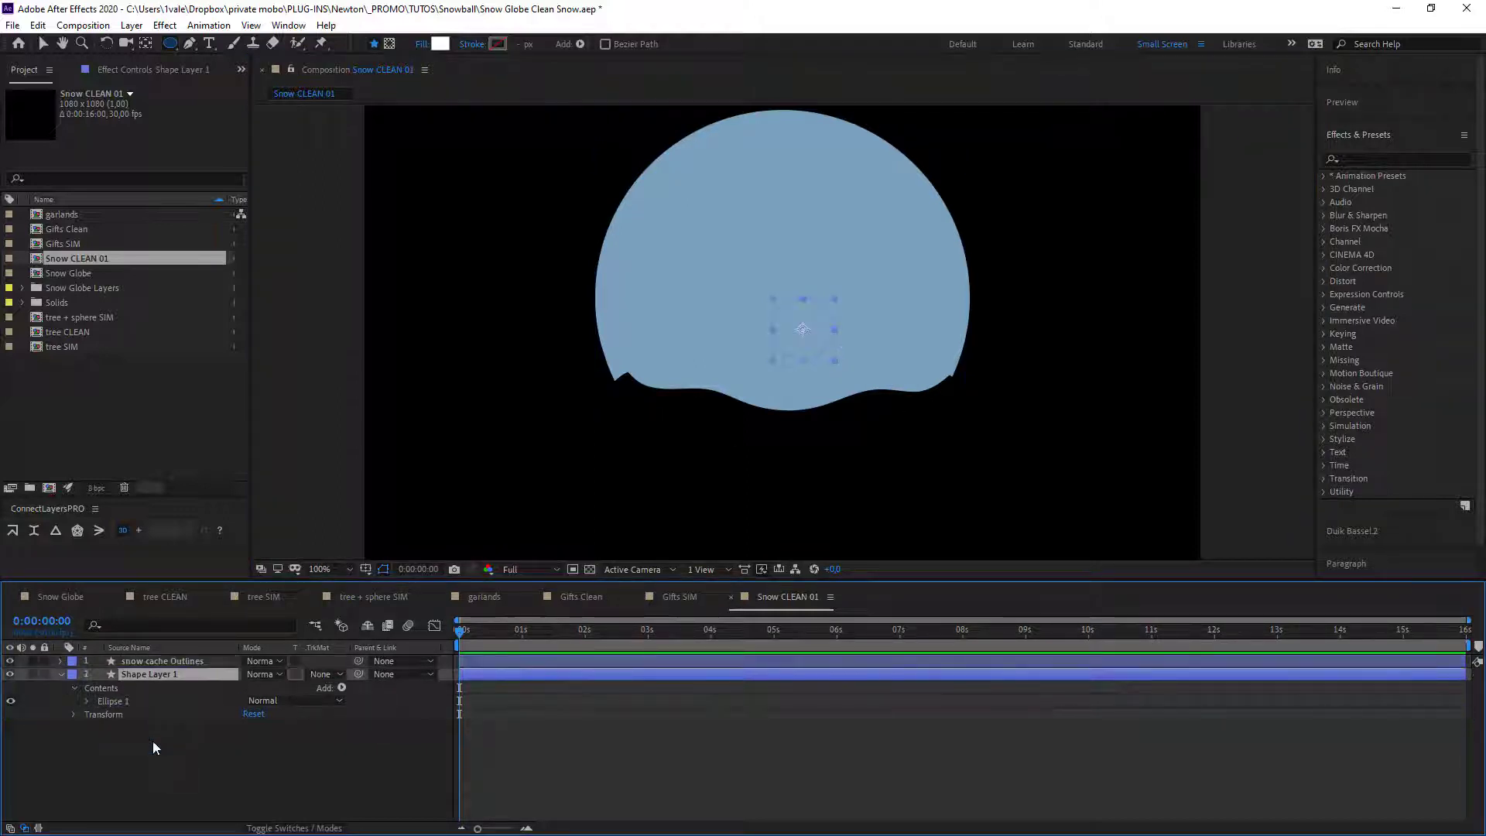
pyautogui.press('Return')
pyautogui.write('f')
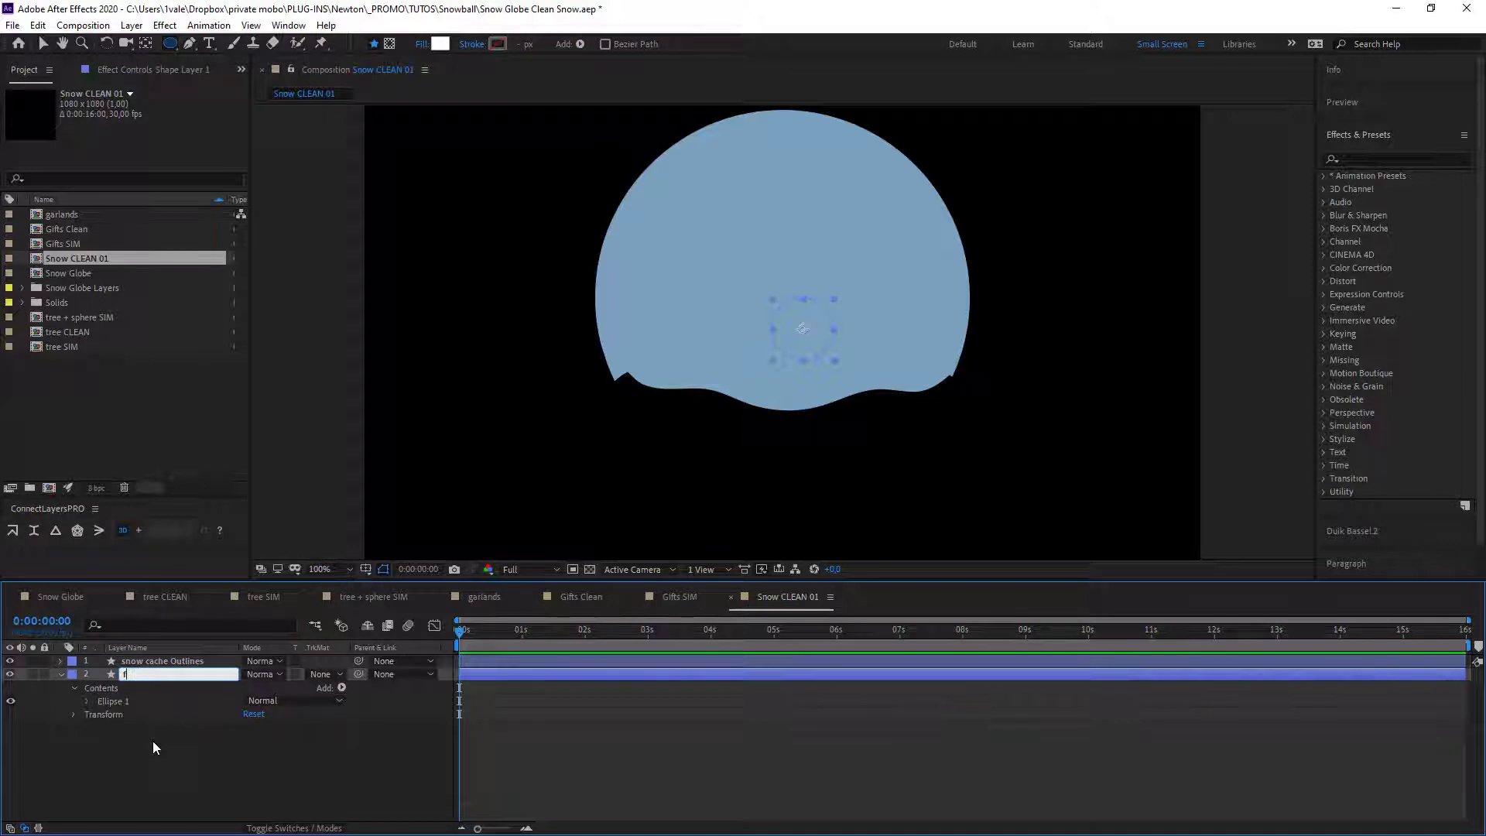
pyautogui.write('lake01')
pyautogui.press('Return')
# Give snow cache Outlines the Peach label, then lock and hide it.
pyautogui.click(72, 662)
pyautogui.click(107, 486)
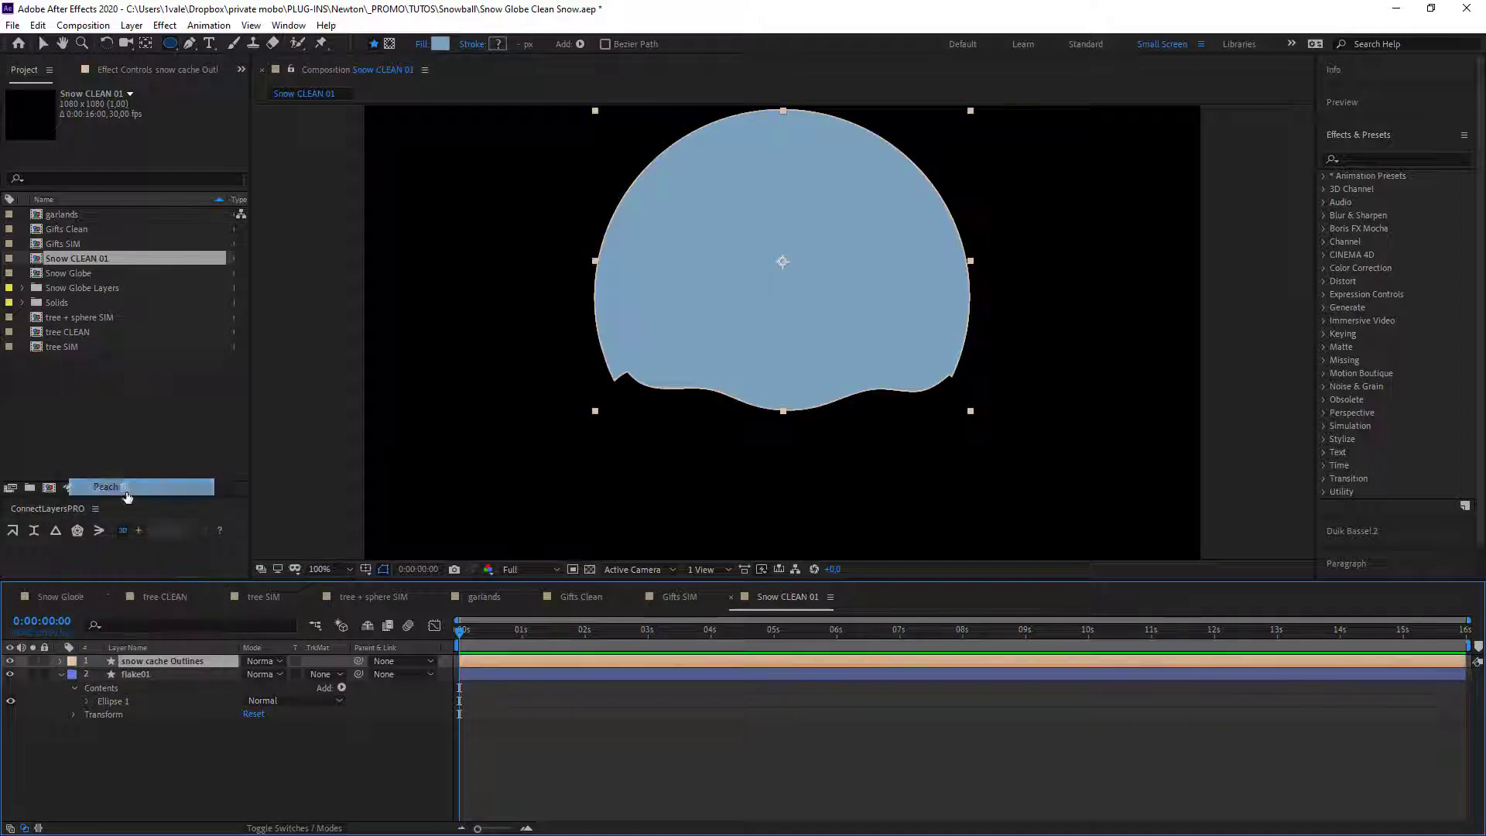
pyautogui.click(95, 769)
pyautogui.click(44, 660)
pyautogui.click(130, 675)
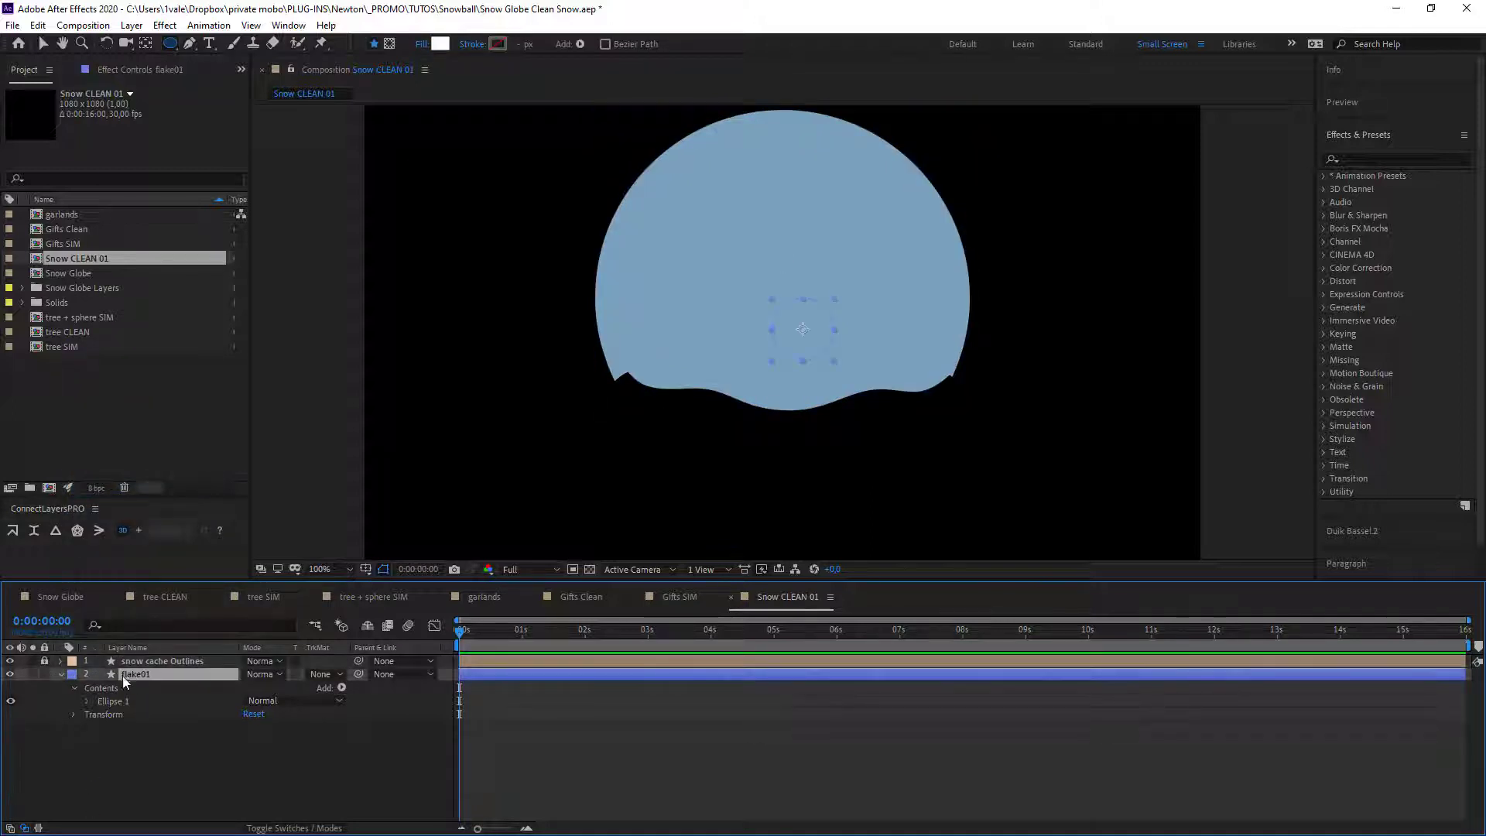
pyautogui.click(61, 674)
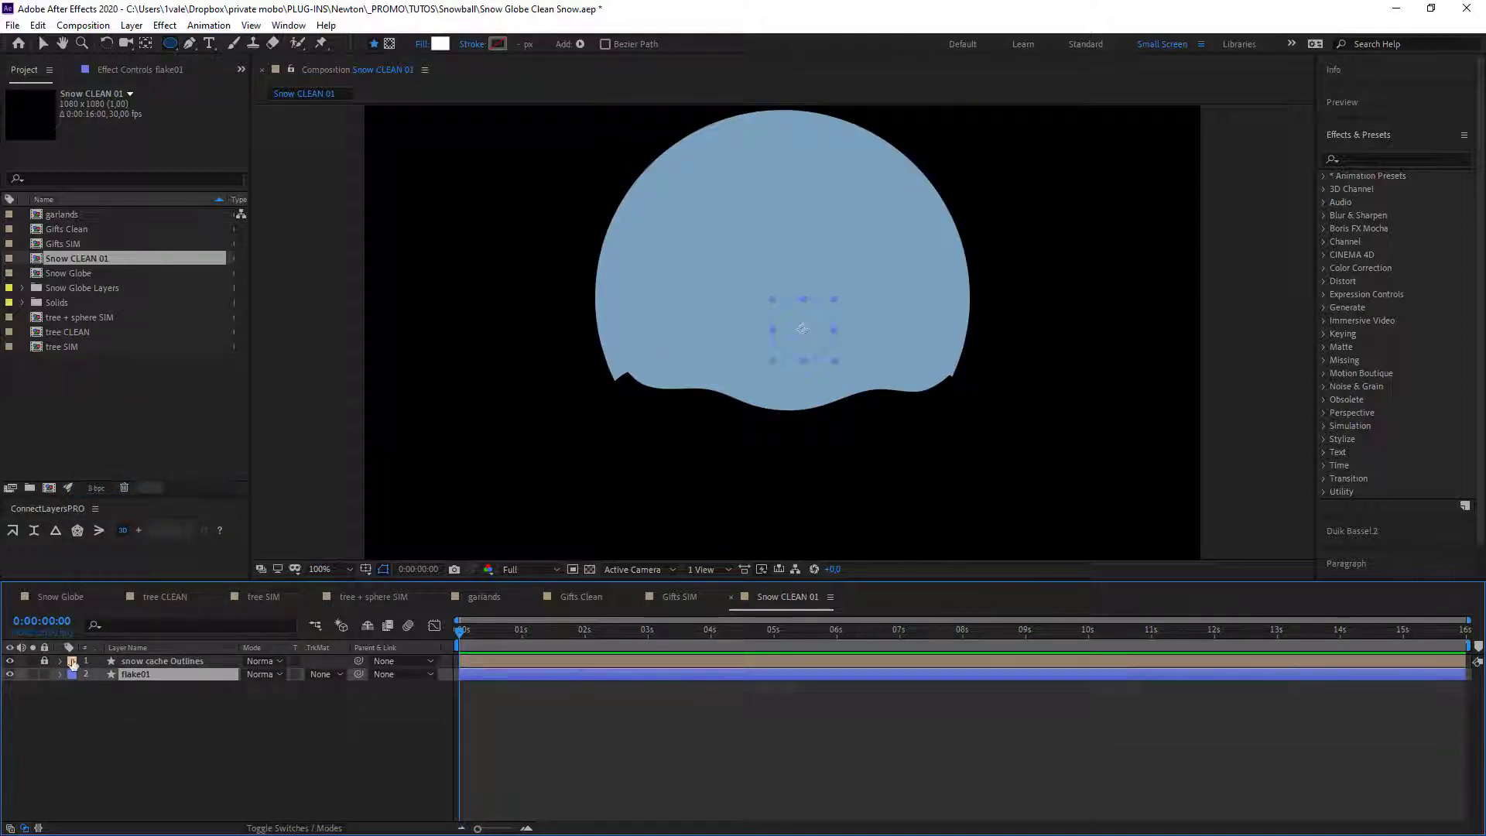
pyautogui.click(9, 660)
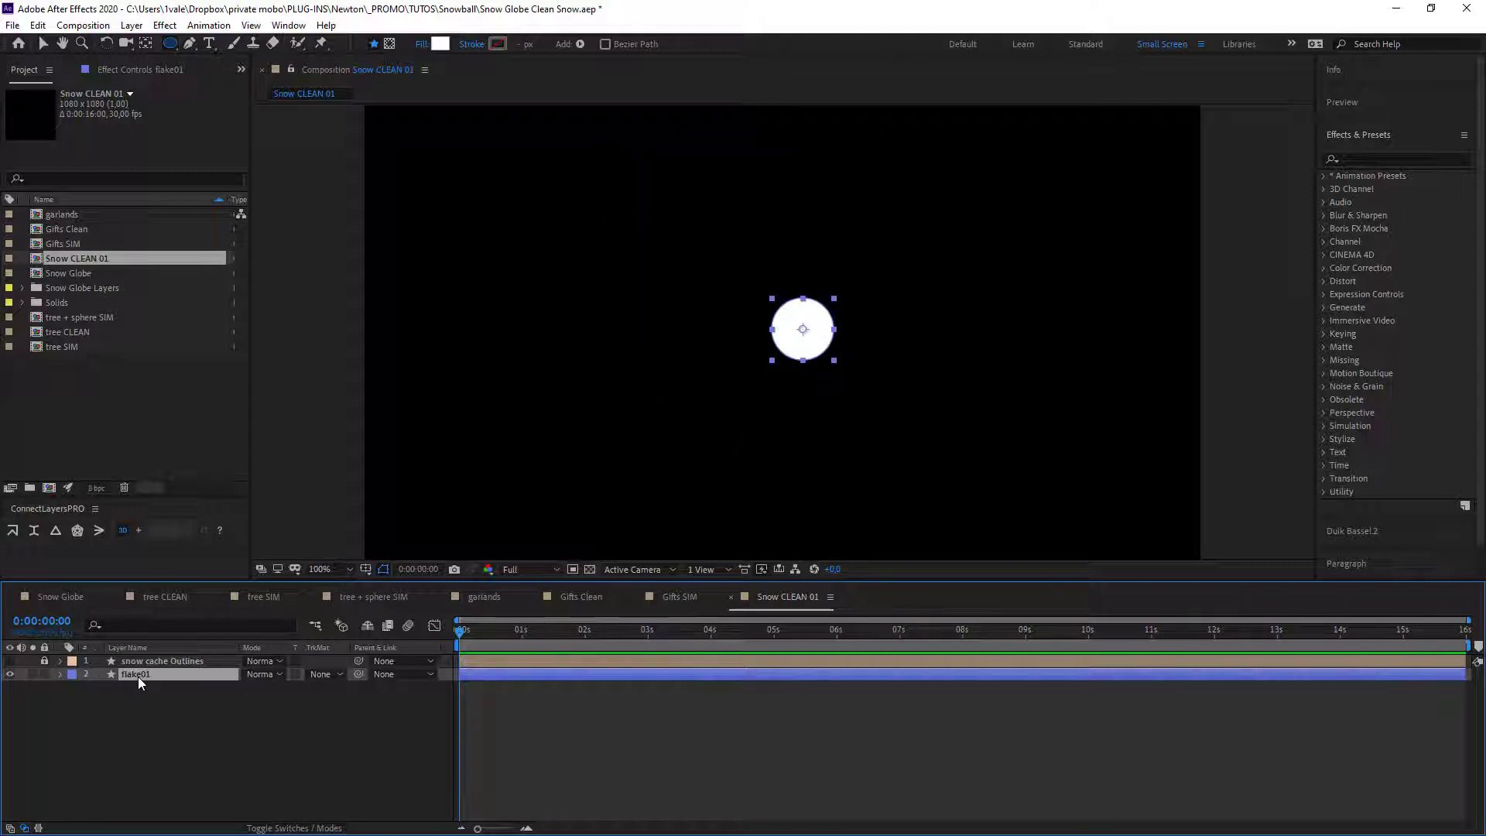
# Duplicate flake01 repeatedly to fill the comp with many flake layers.
pyautogui.hotkey('ctrl', 'd')
pyautogui.hotkey('ctrl', 'd')
pyautogui.hotkey('ctrl', 'd')
pyautogui.hotkey('ctrl', 'd')
pyautogui.hotkey('ctrl', 'd')
pyautogui.hotkey('ctrl', 'd')
pyautogui.hotkey('ctrl', 'd')
pyautogui.hotkey('ctrl', 'a')
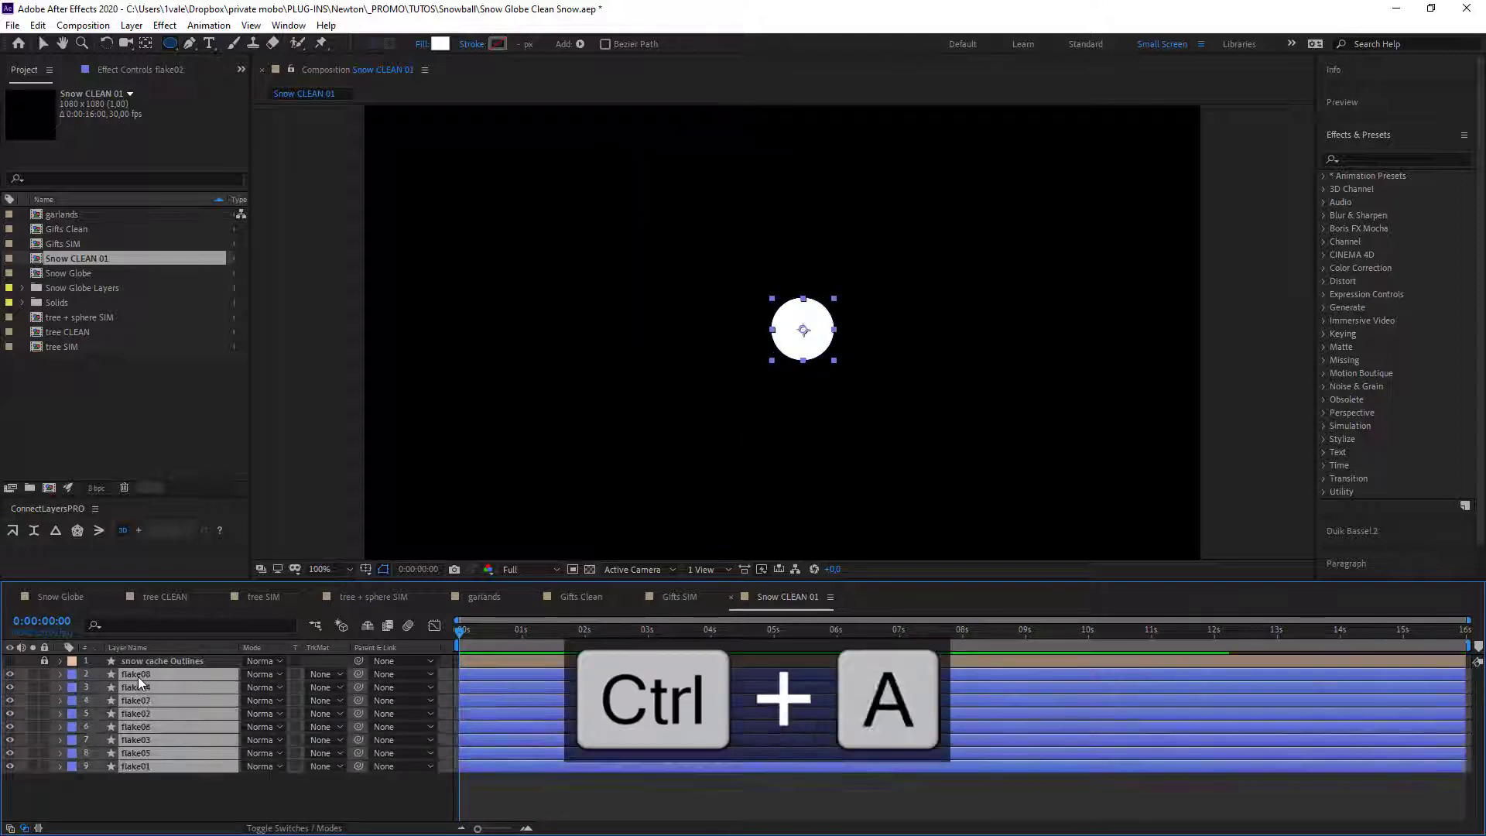
pyautogui.hotkey('ctrl', 'd')
pyautogui.hotkey('ctrl', 'd')
pyautogui.hotkey('ctrl', 'd')
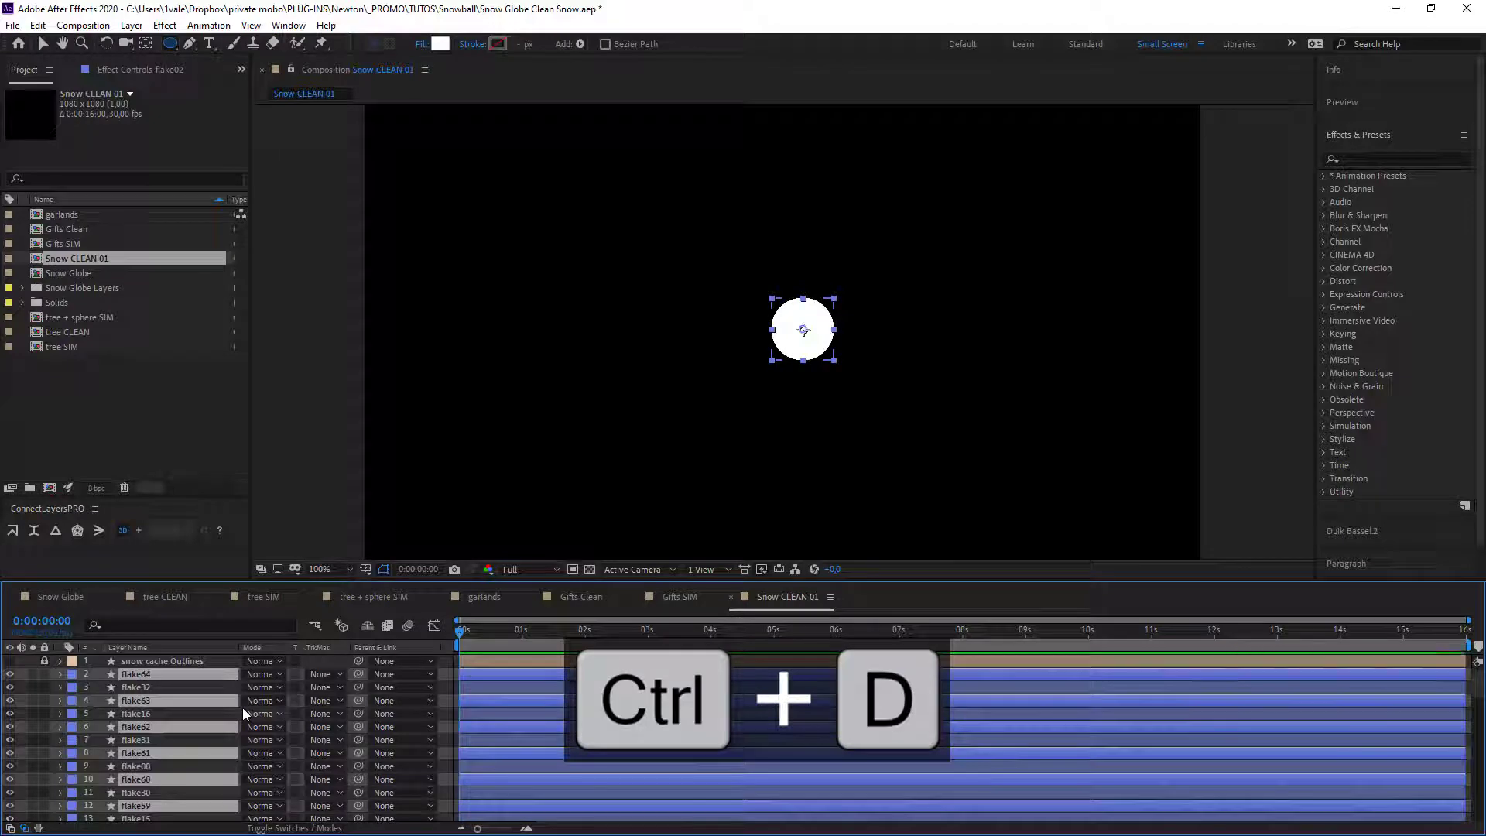
pyautogui.hotkey('ctrl', 'a')
pyautogui.hotkey('ctrl', 'd')
pyautogui.scroll(-10, 243, 708)
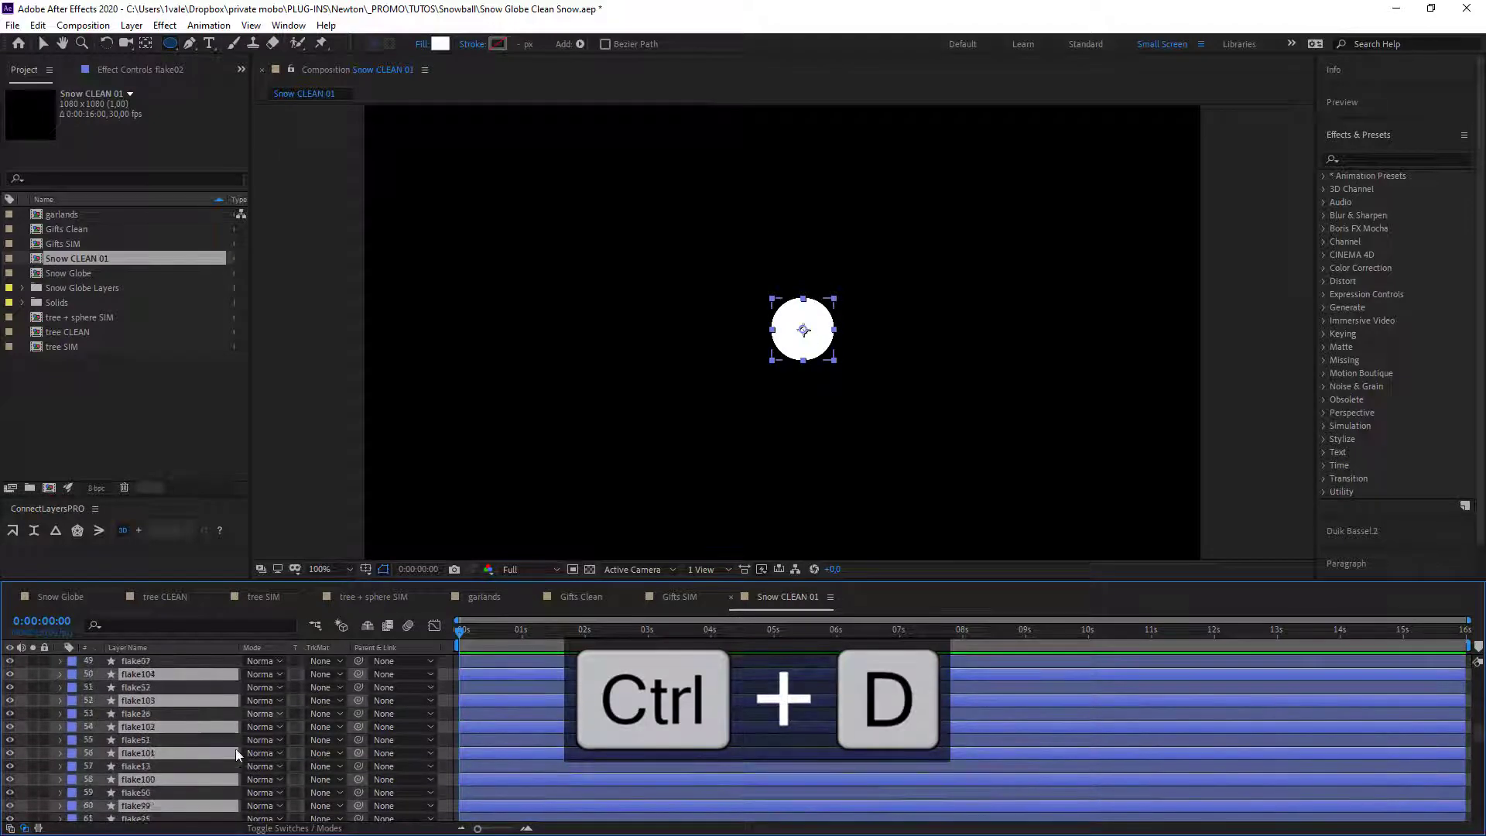
pyautogui.scroll(-15, 234, 755)
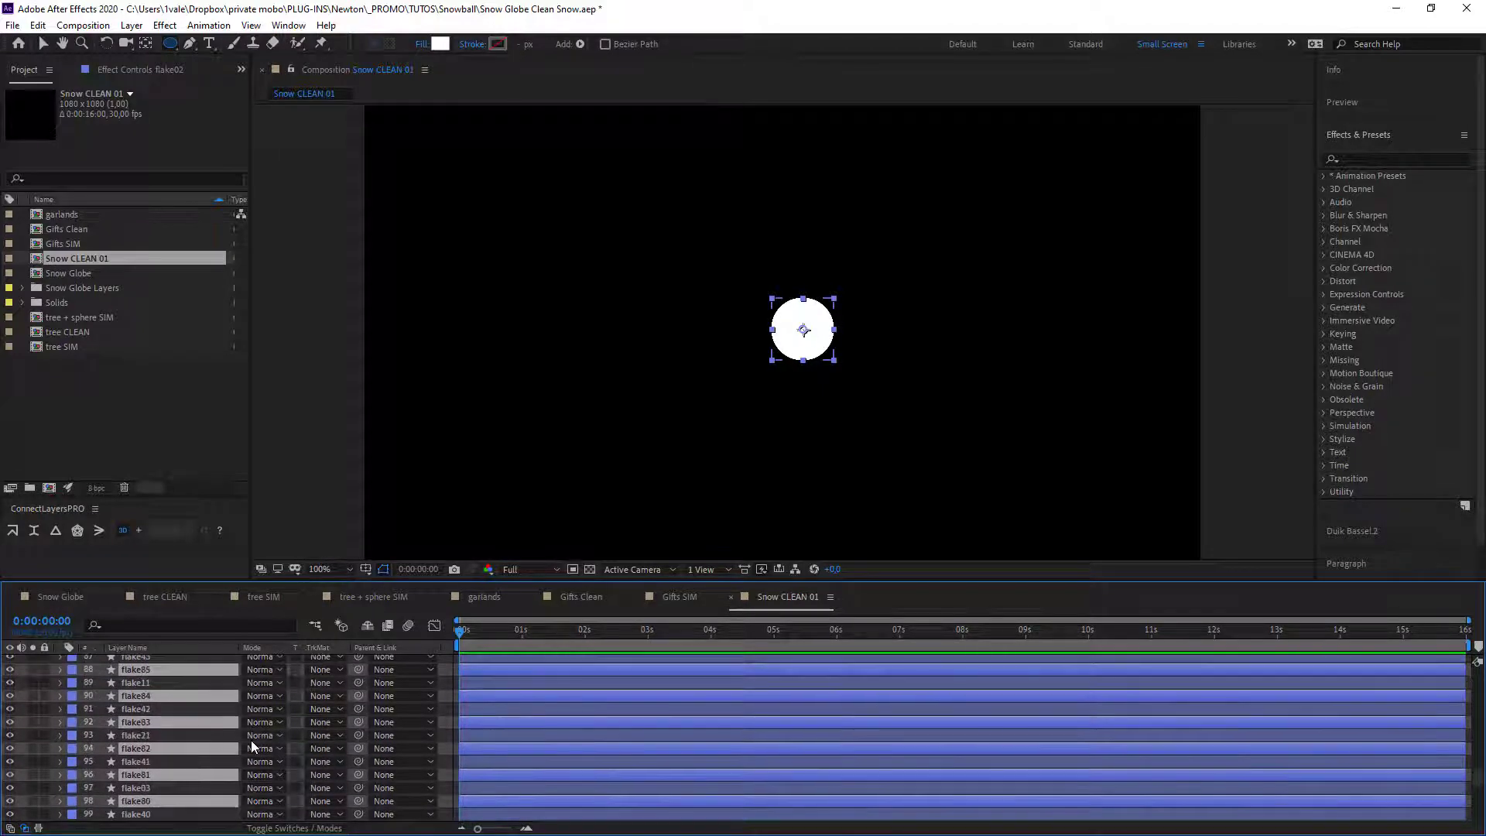
pyautogui.scroll(20, 250, 740)
# Remove the leftover circle shape layer, deselect all, and zoom the viewer to 50%.
pyautogui.click(806, 372)
pyautogui.hotkey('ctrl', 'z')
pyautogui.hotkey('ctrl', 'shift', 'a')
pyautogui.press('v')
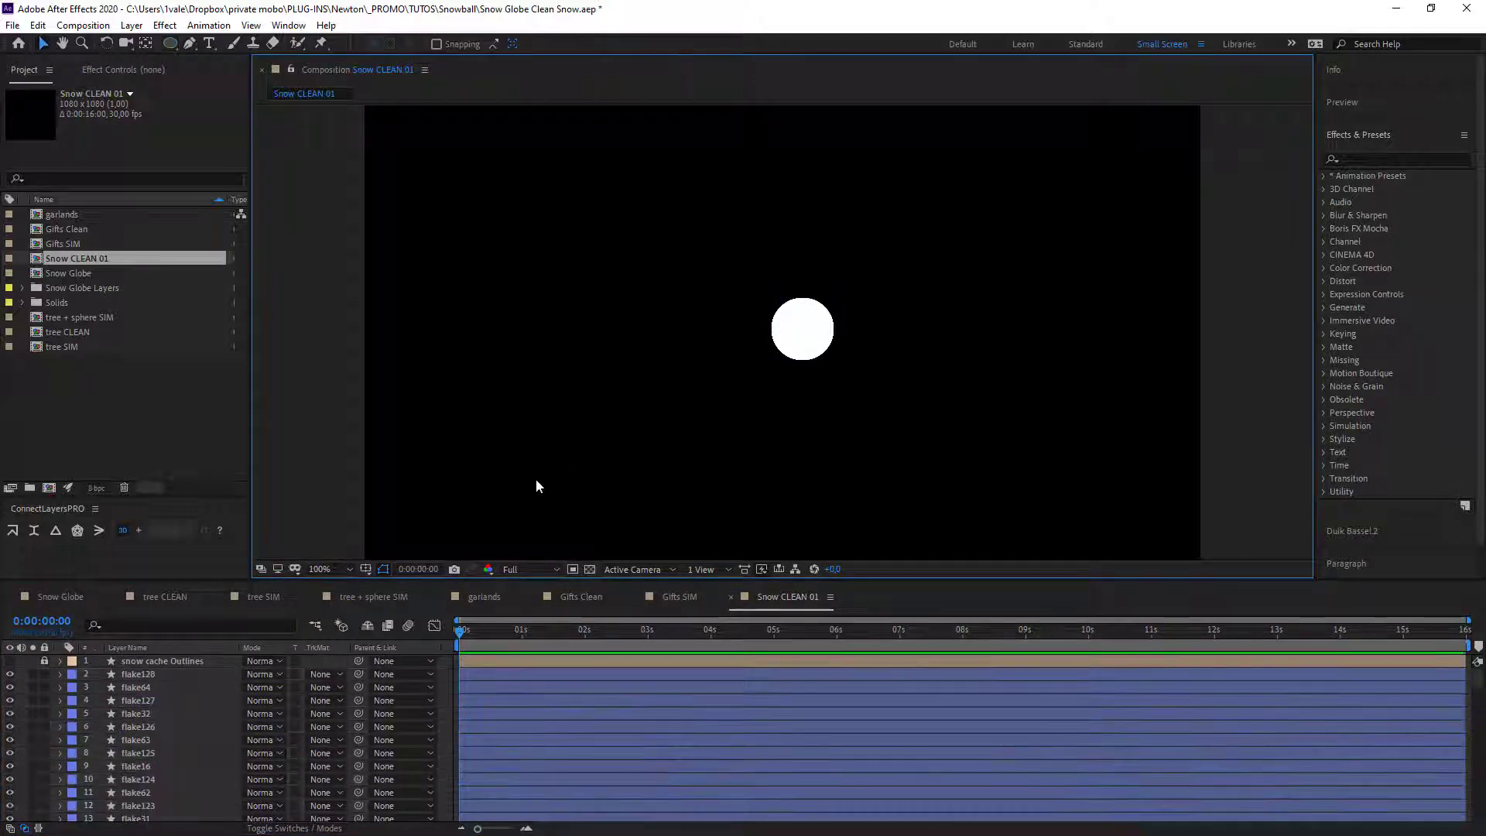
pyautogui.press('.')
pyautogui.press('.')
pyautogui.press('.')
pyautogui.press(',')
pyautogui.press(',')
pyautogui.press(',')
pyautogui.press(',')
pyautogui.press(',')
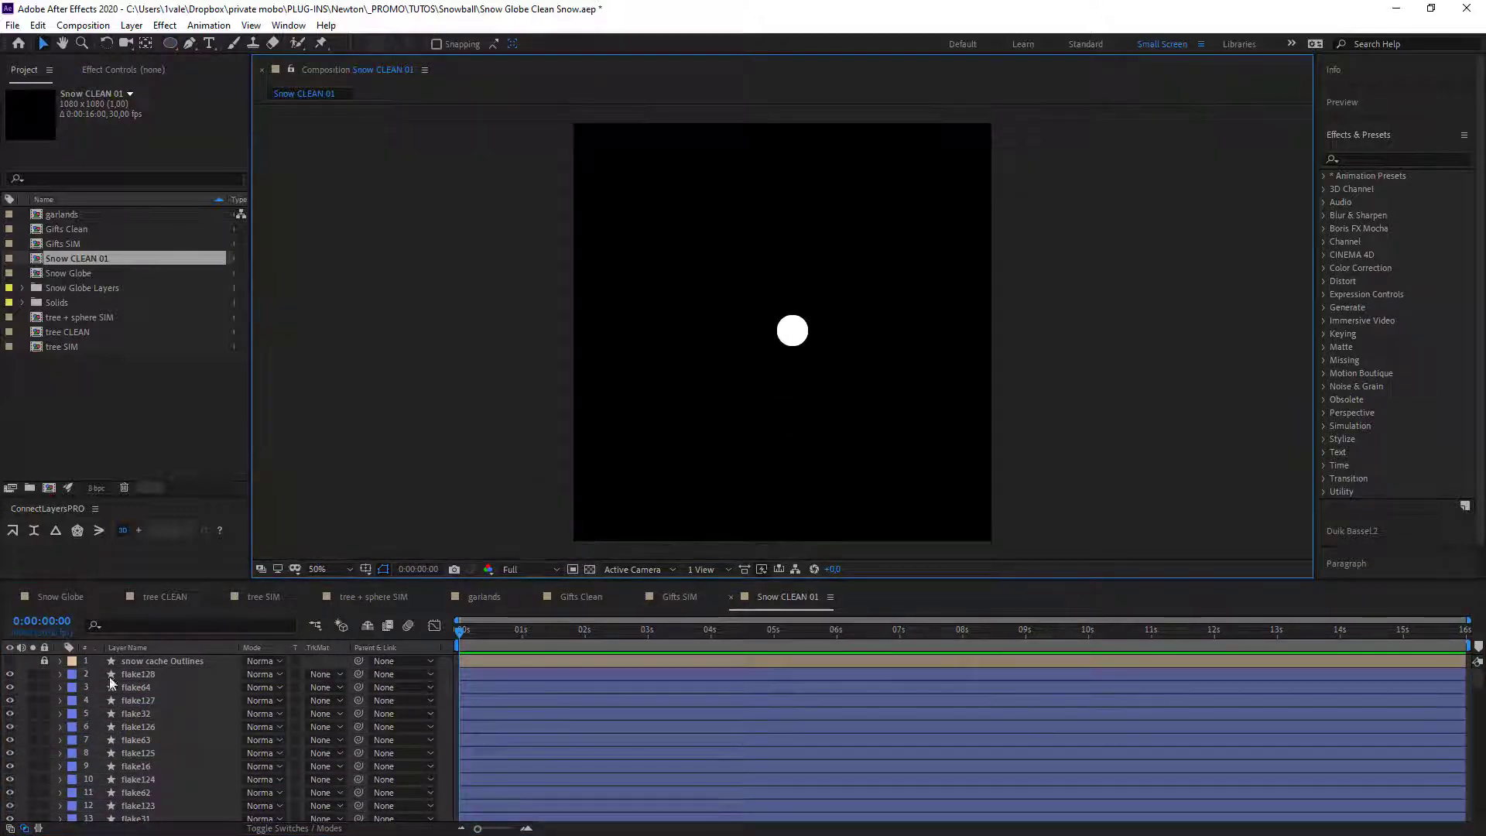
# Unlock and unhide snow cache Outlines so its blue globe shape shows.
pyautogui.click(44, 661)
pyautogui.click(9, 662)
pyautogui.click(9, 662)
pyautogui.click(159, 661)
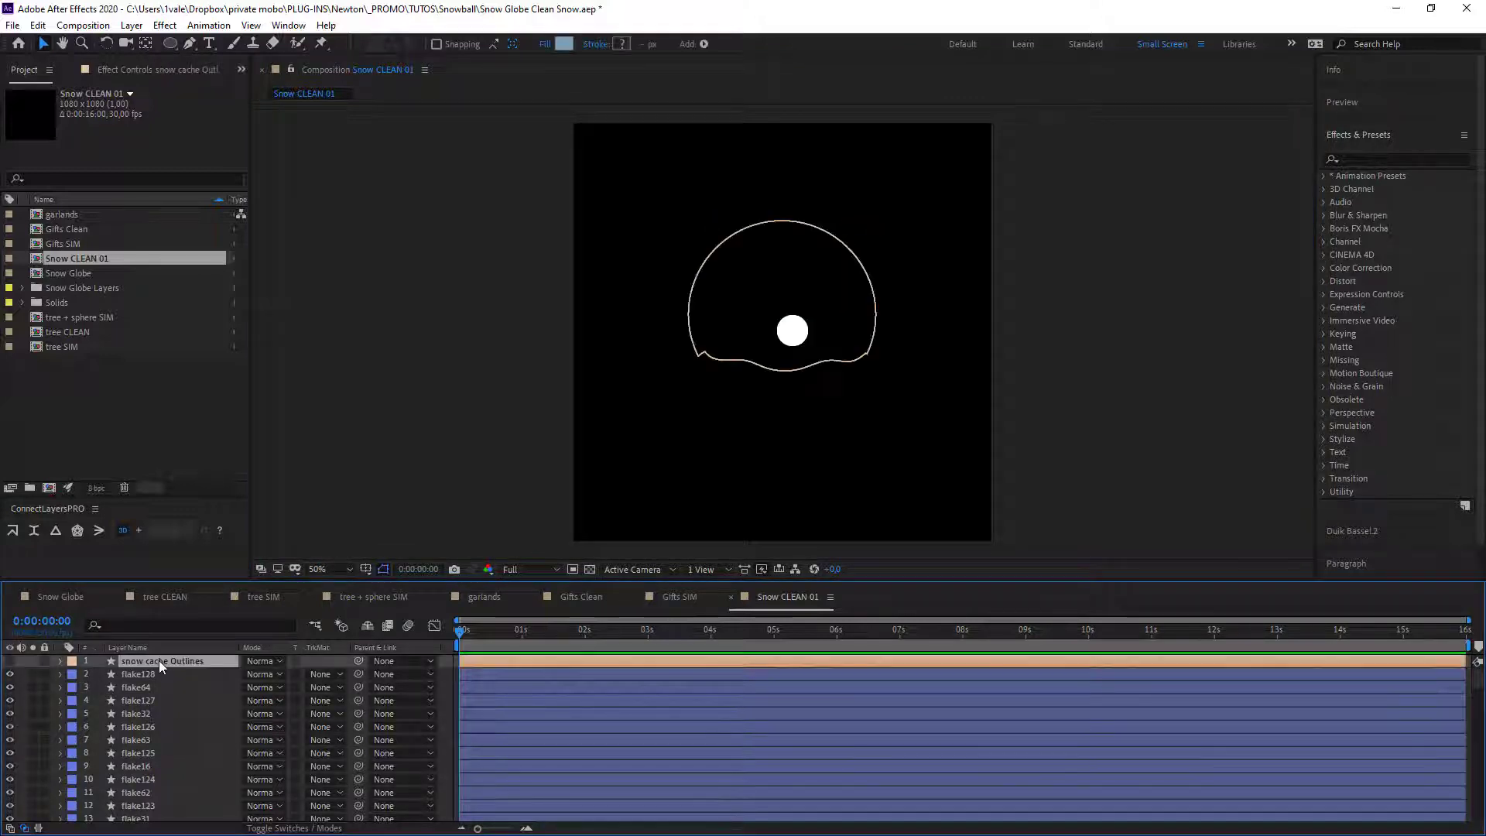
pyautogui.click(9, 662)
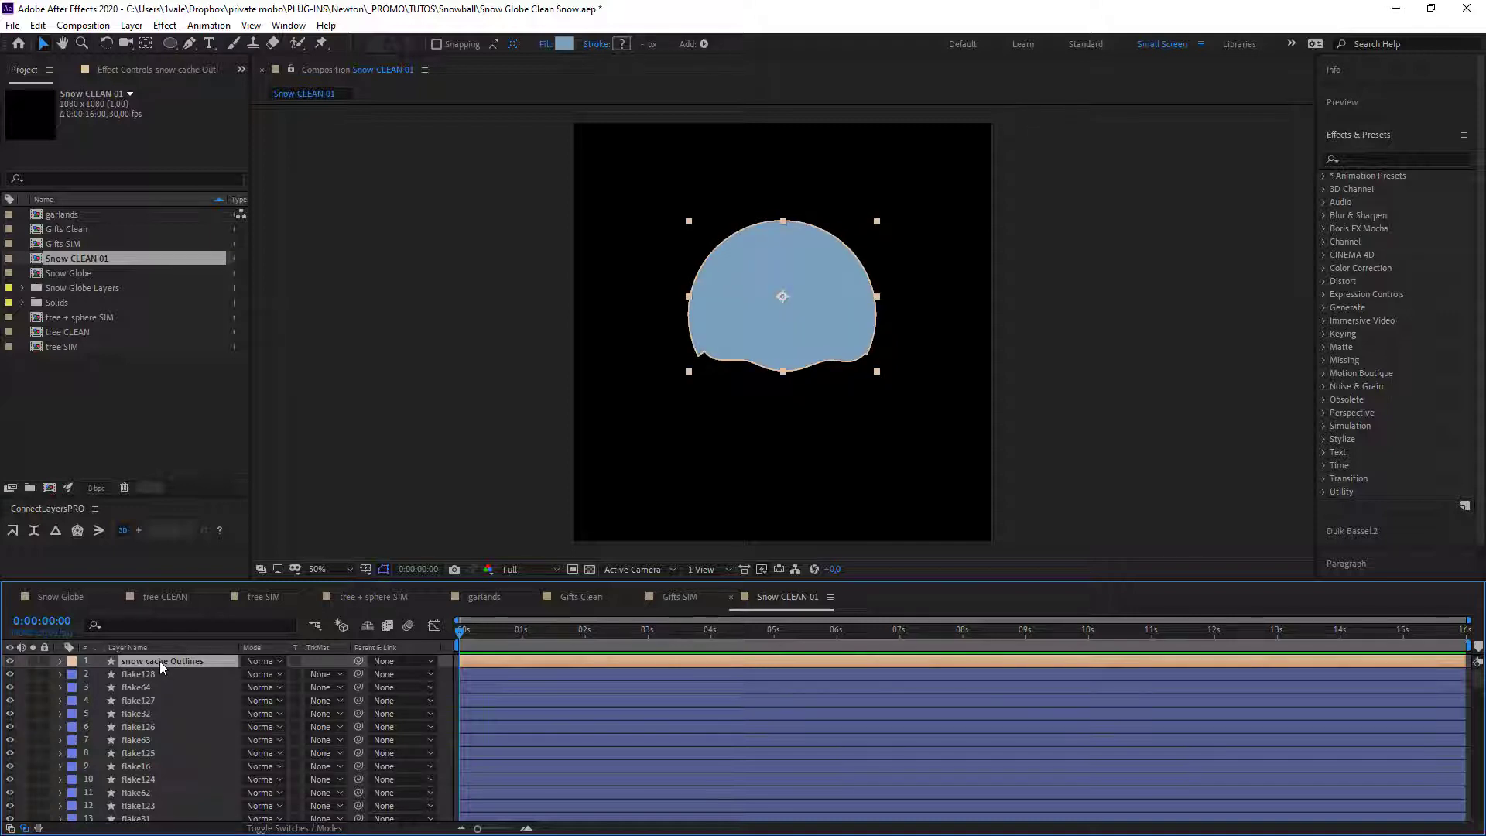
# Pre-compose snow cache Outlines into a new comp named snow cache PST.
pyautogui.hotkey('ctrl', 'shift', 'c')
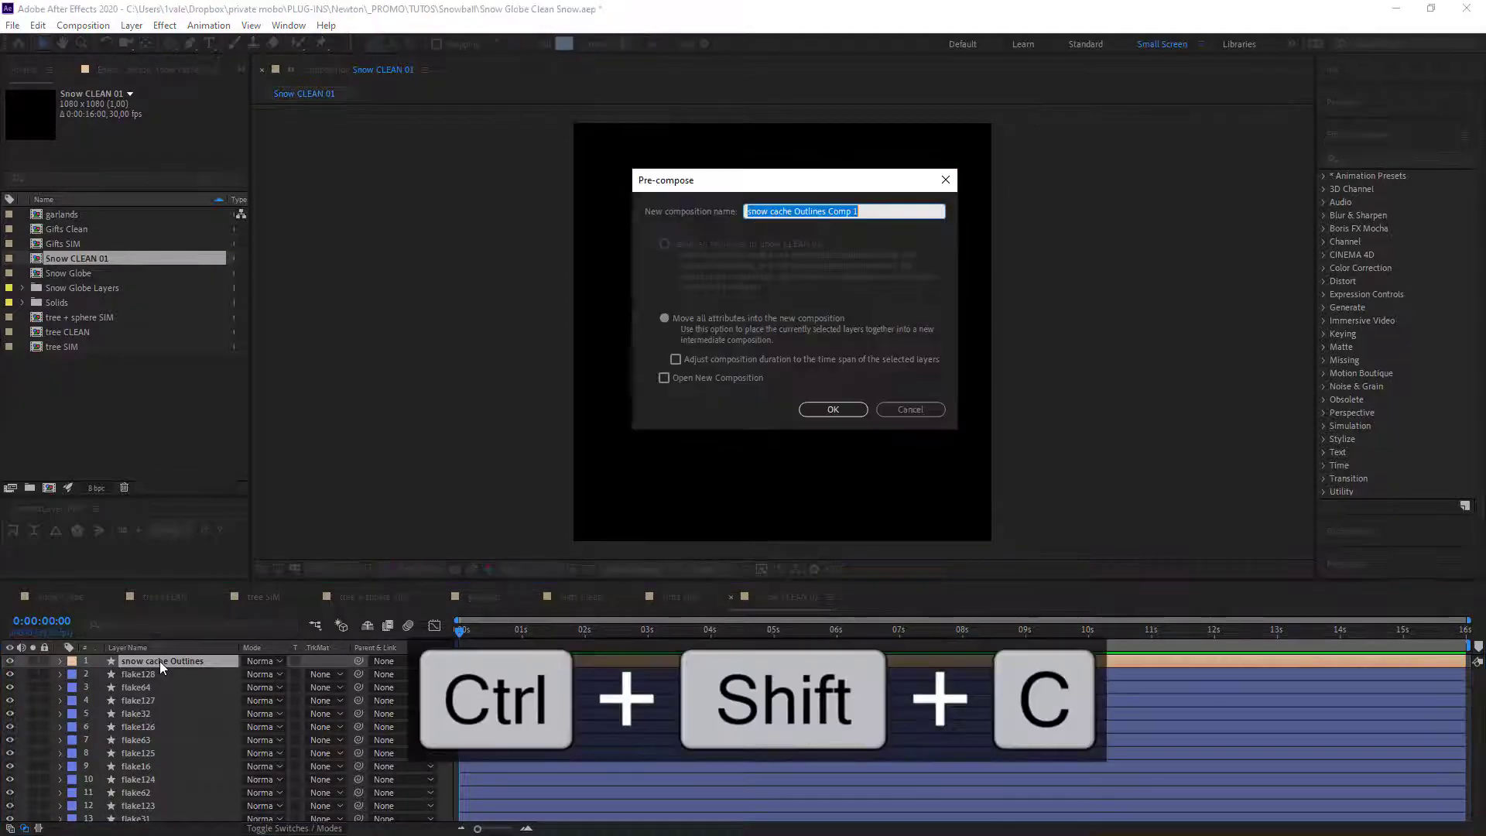
pyautogui.press('End')
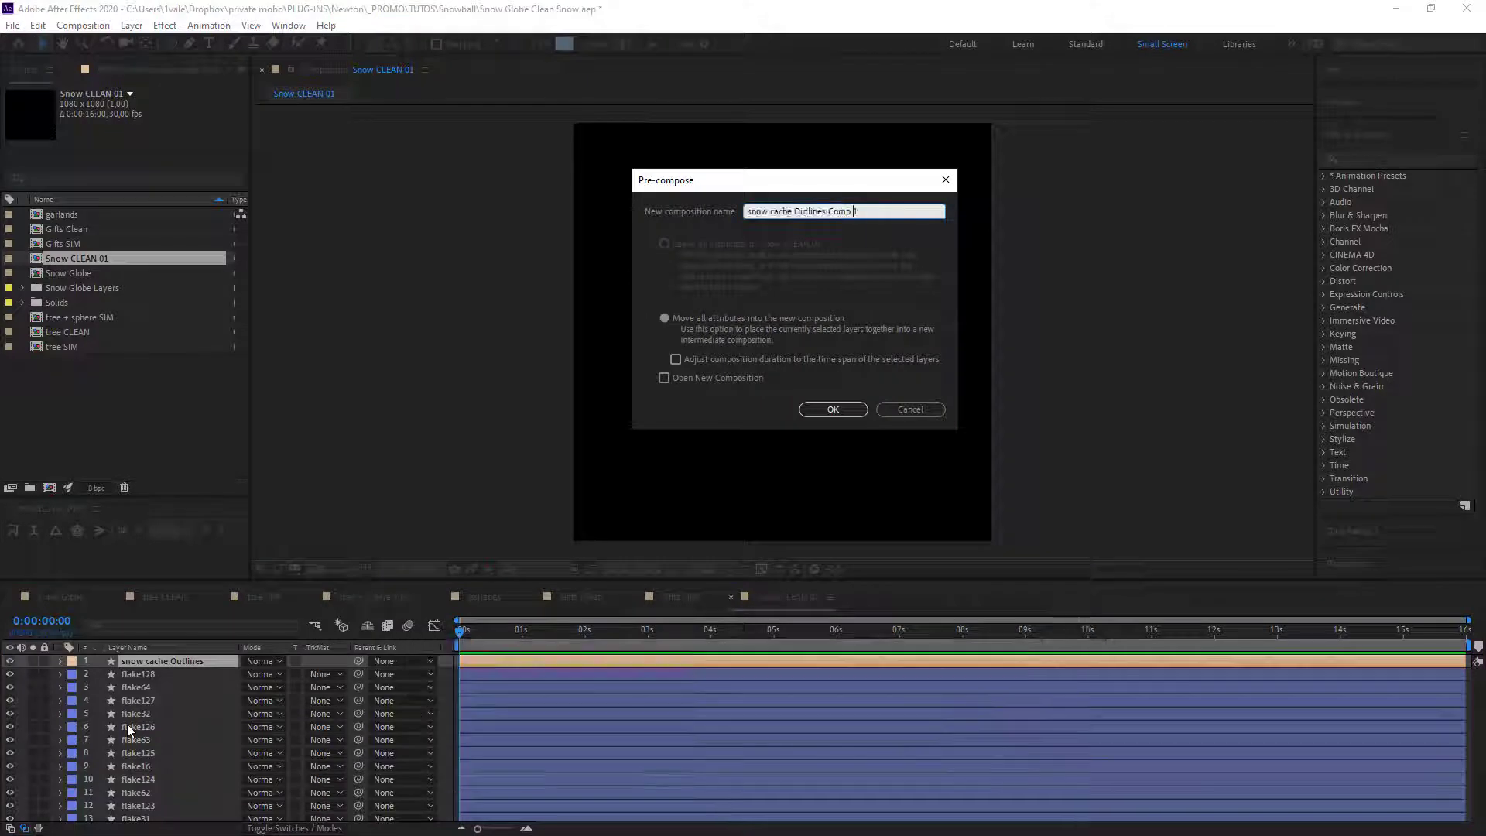
pyautogui.hotkey('shift', 'Left')
pyautogui.hotkey('shift', 'Left')
pyautogui.hotkey('shift', 'Left')
pyautogui.hotkey('shift', 'Left')
pyautogui.hotkey('shift', 'Left')
pyautogui.hotkey('shift', 'Left')
pyautogui.hotkey('shift', 'Left')
pyautogui.hotkey('shift', 'Left')
pyautogui.hotkey('shift', 'Left')
pyautogui.hotkey('shift', 'Left')
pyautogui.hotkey('shift', 'Left')
pyautogui.hotkey('shift', 'Left')
pyautogui.hotkey('shift', 'Left')
pyautogui.hotkey('shift', 'Left')
pyautogui.hotkey('shift', 'Left')
pyautogui.hotkey('shift', 'Left')
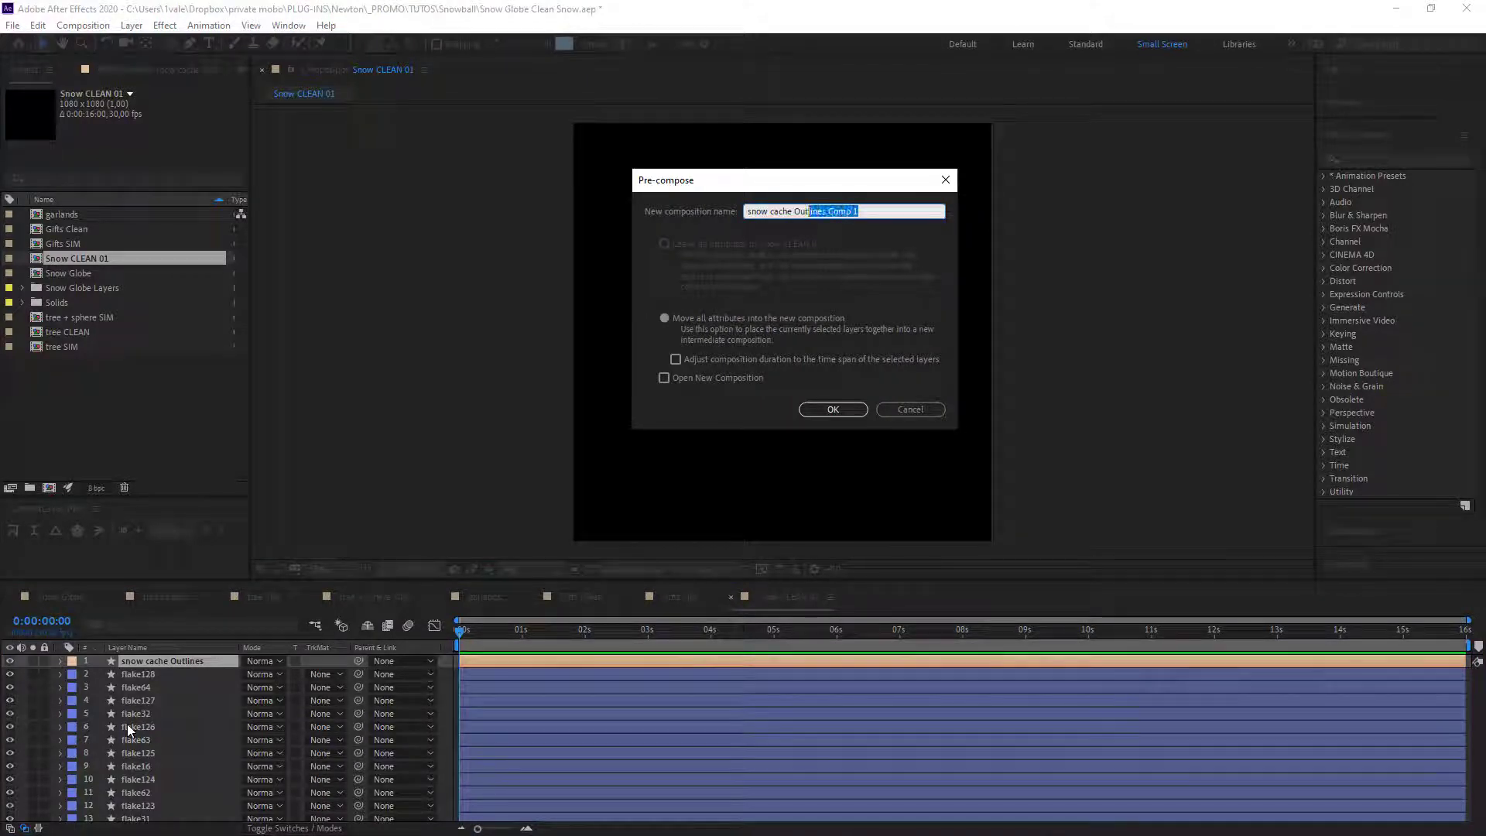
pyautogui.write('PA')
pyautogui.write('T')
pyautogui.press('Return')
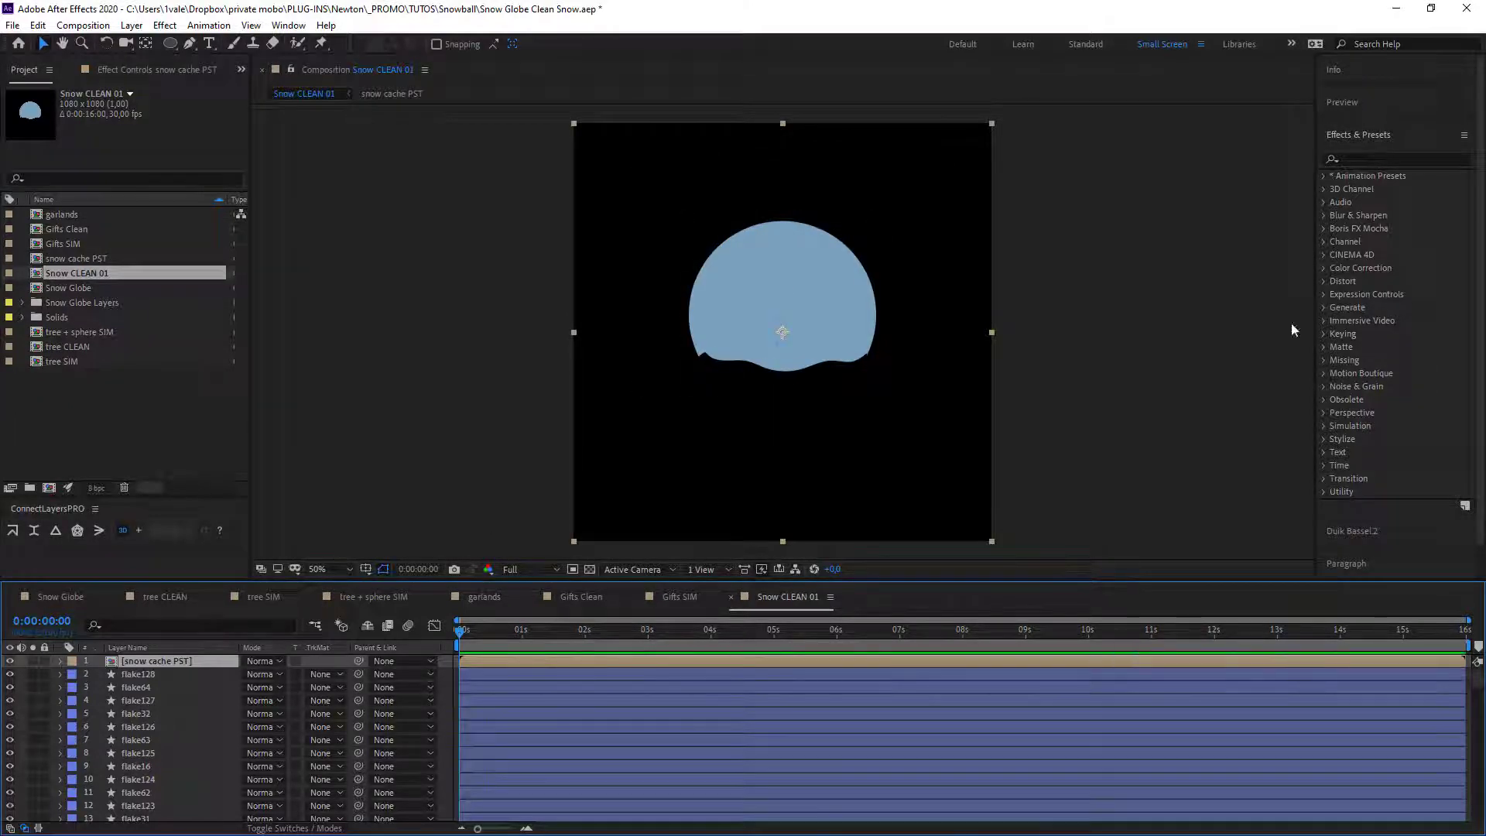
# Apply Pastiche to the snow cache PST layer and lower its opacity to 44%.
pyautogui.click(1363, 159)
pyautogui.write('pas')
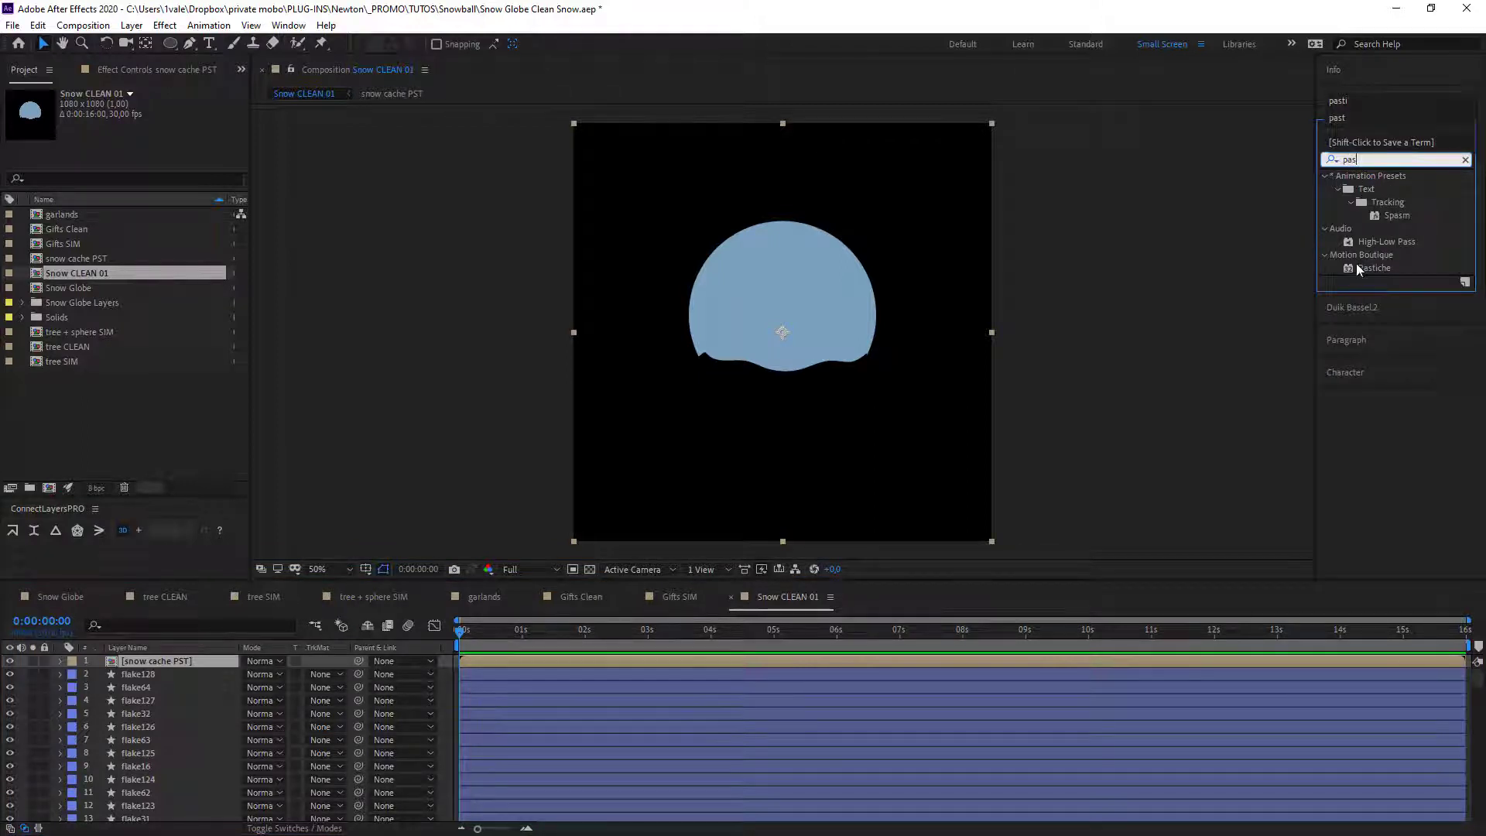
pyautogui.doubleClick(1377, 266)
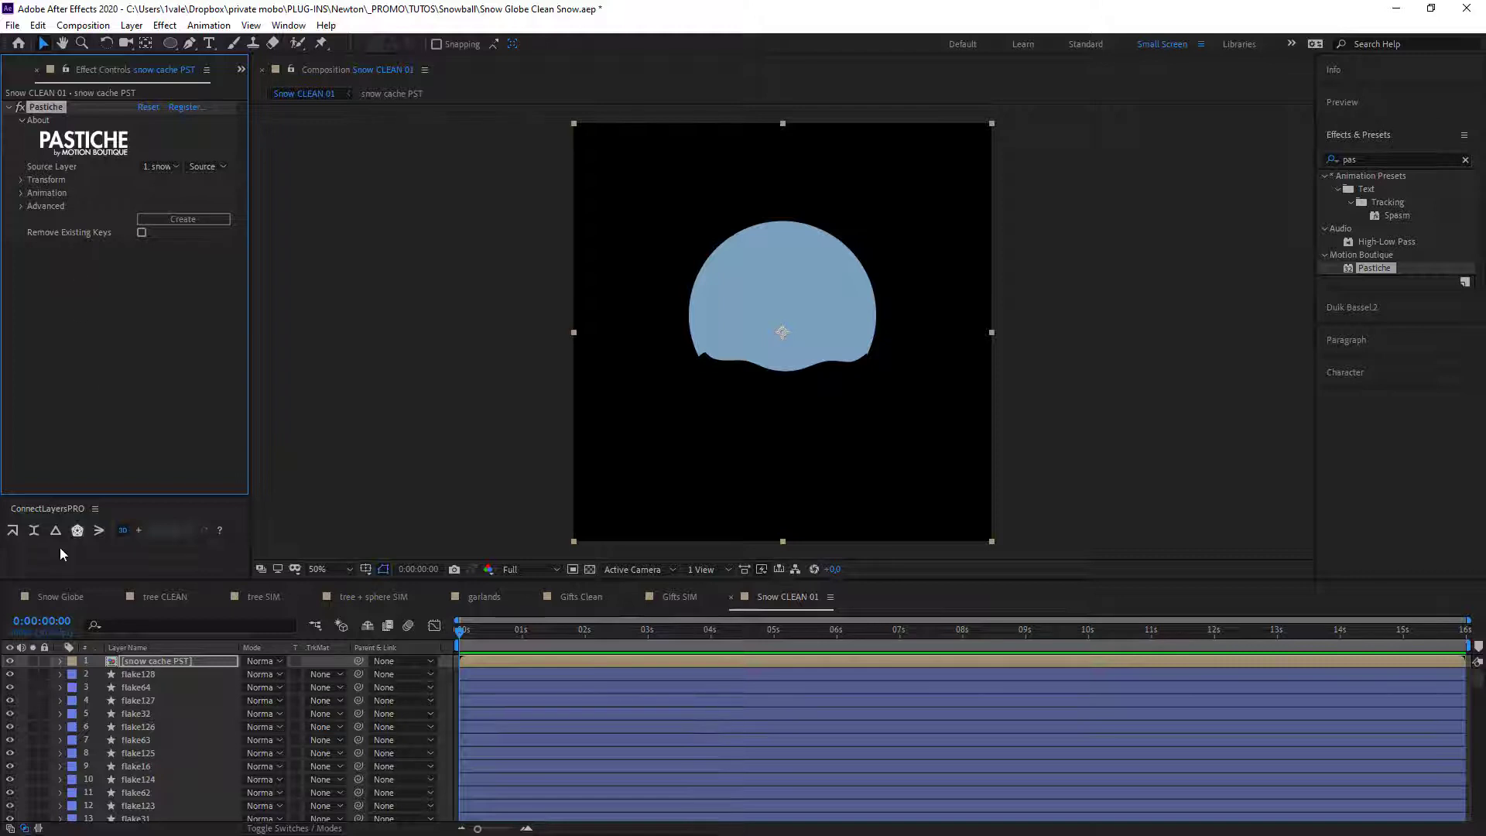
pyautogui.click(164, 663)
pyautogui.press('t')
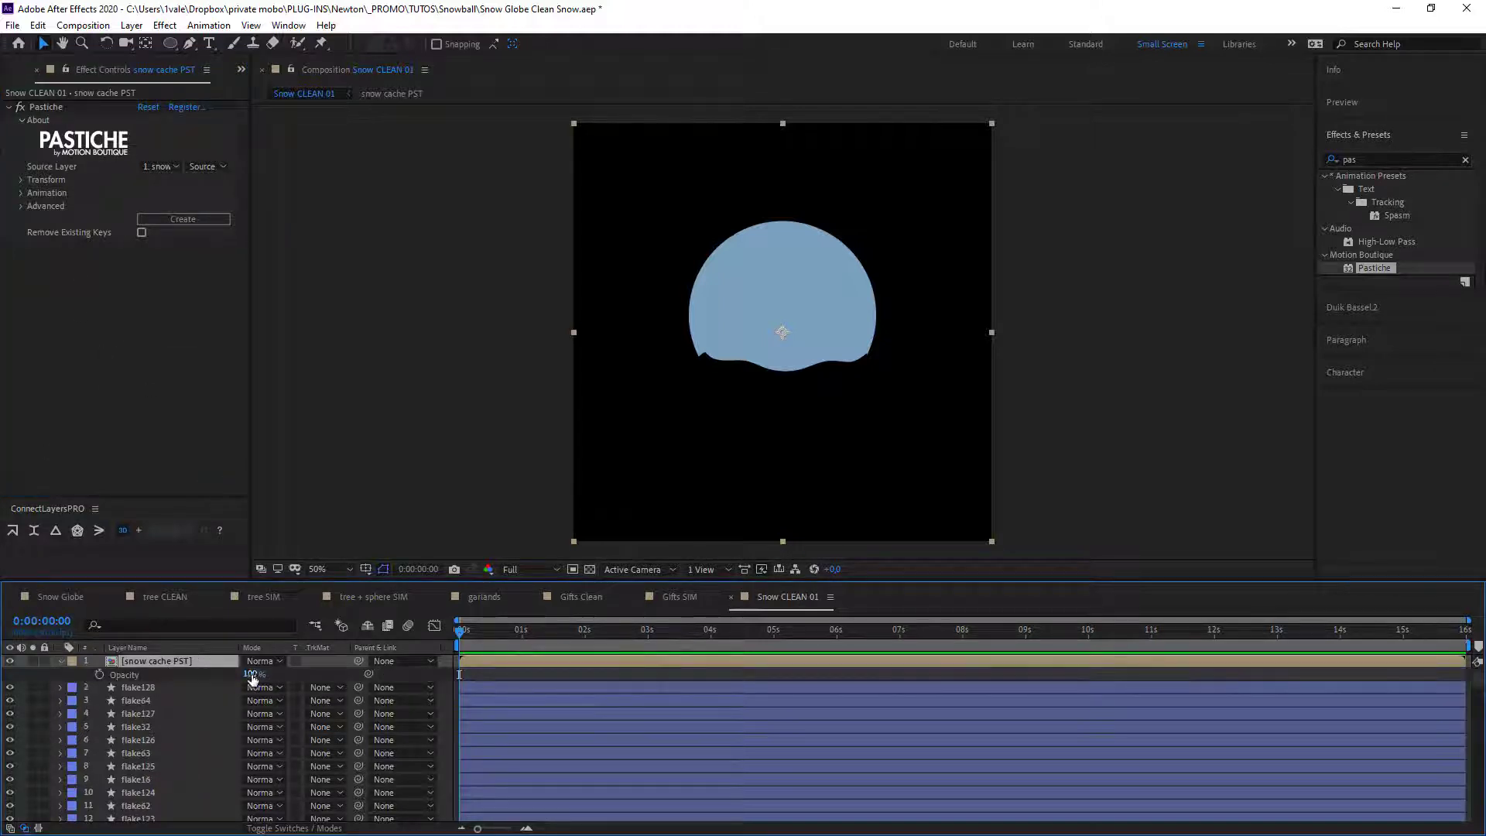
pyautogui.moveTo(254, 674)
pyautogui.mouseDown()
pyautogui.moveTo(203, 676)
pyautogui.moveTo(232, 675)
pyautogui.mouseUp()
# Generate Pastiche snow inside the globe, then rebuild it with a 30% Rescale Factor.
pyautogui.click(317, 504)
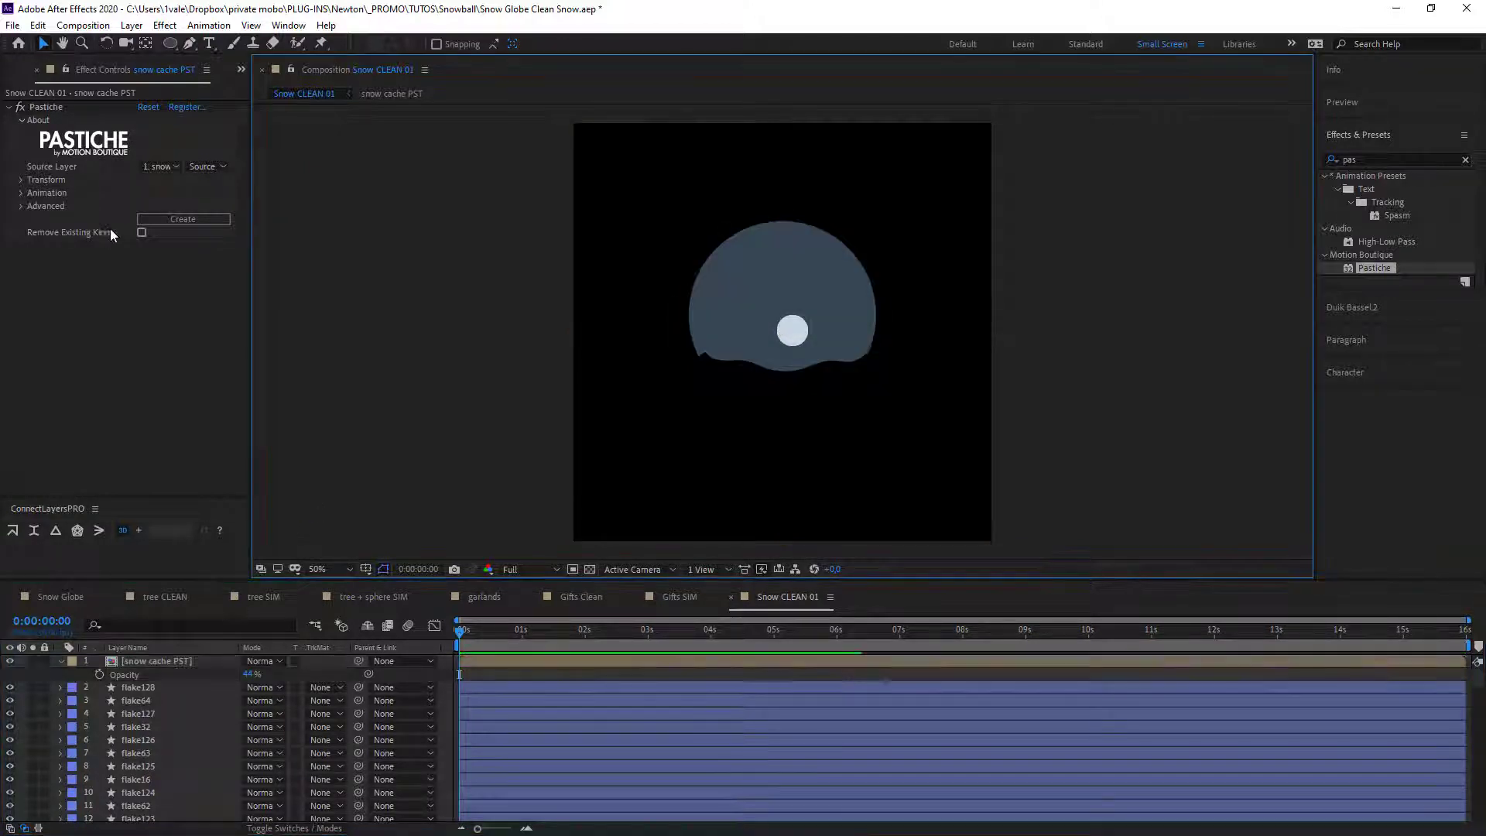
pyautogui.click(196, 218)
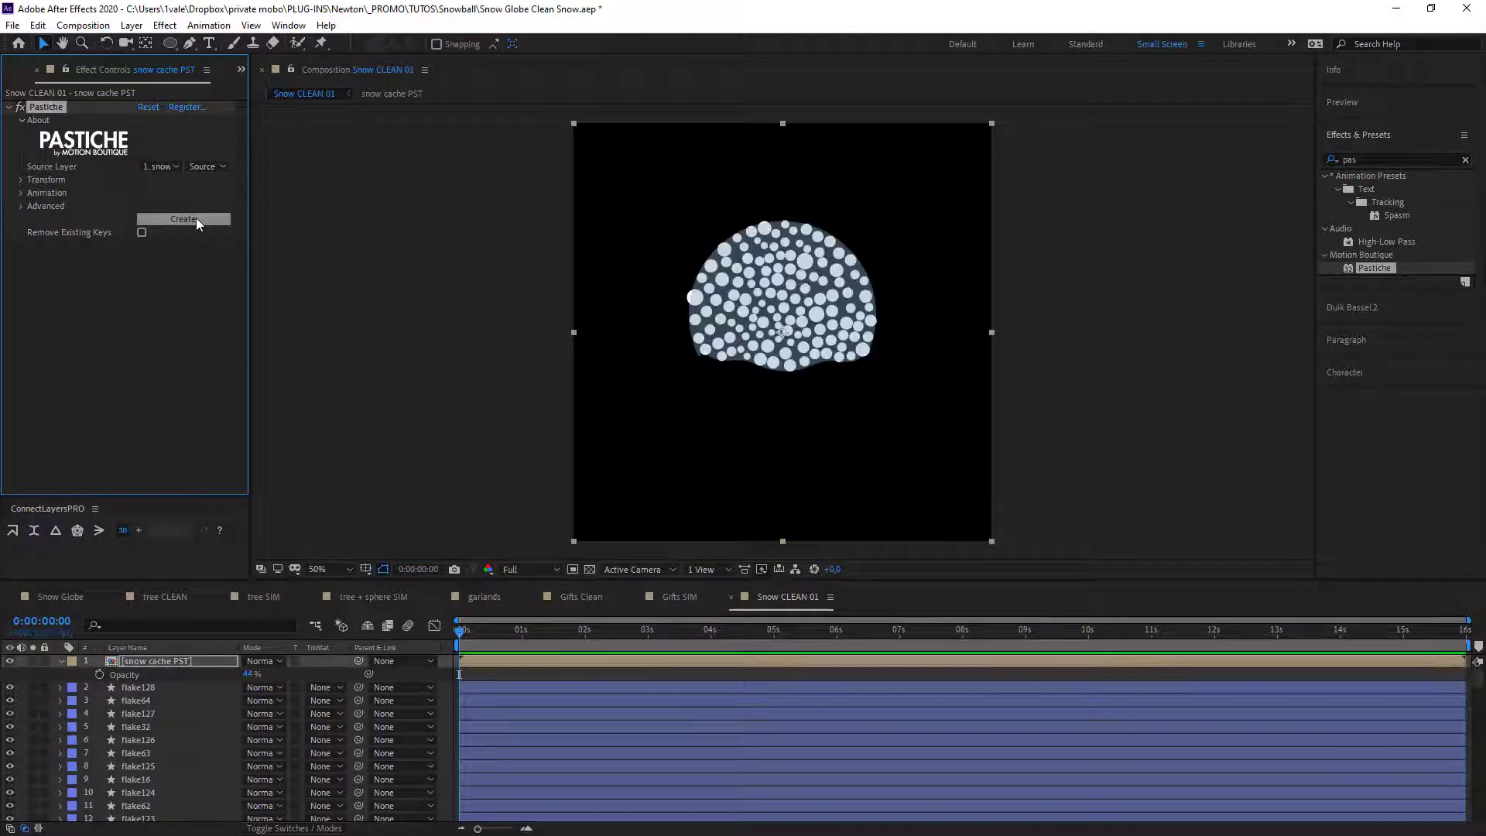
pyautogui.press('/')
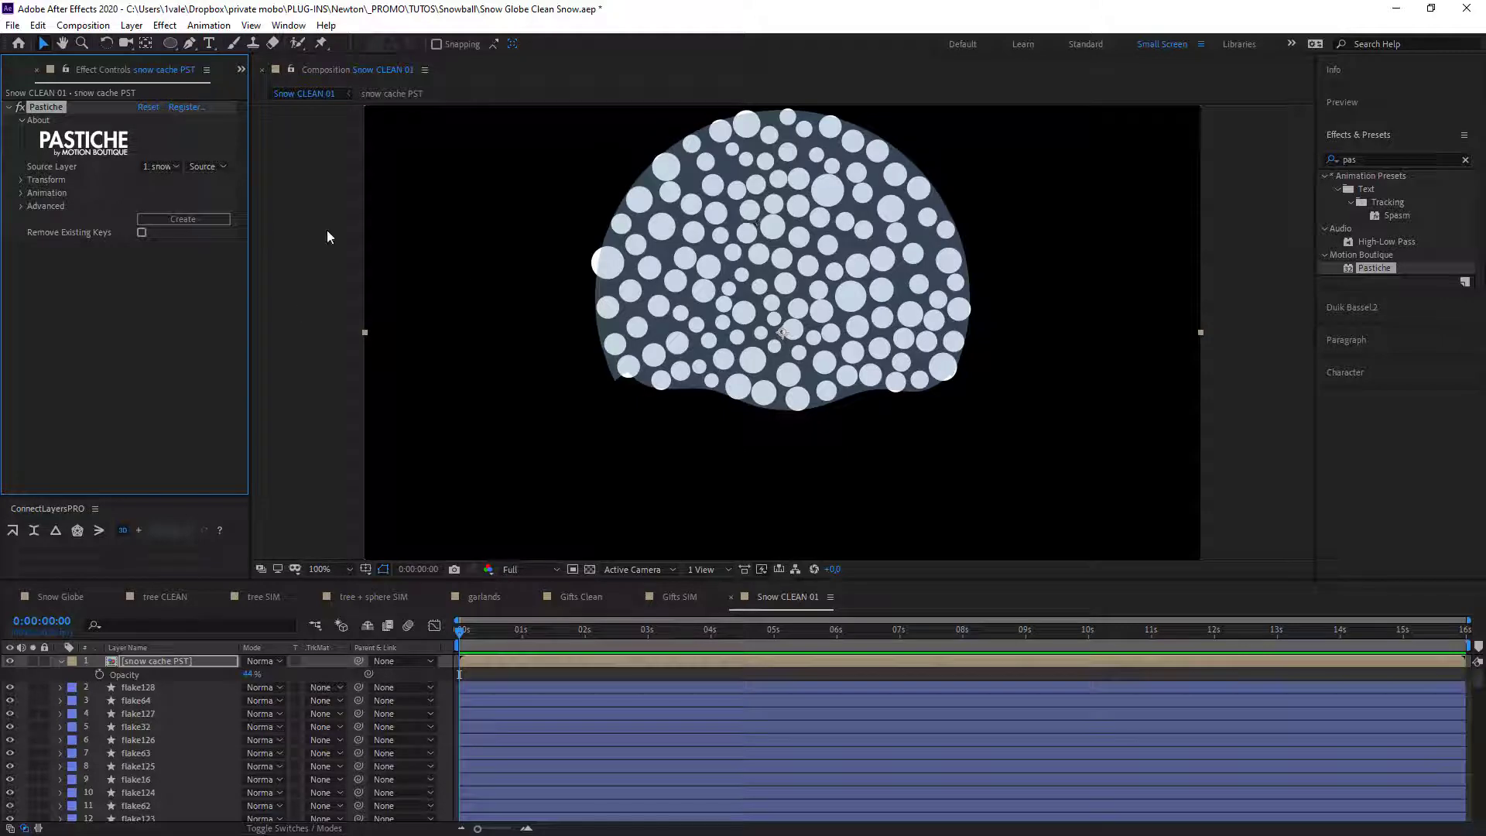
pyautogui.click(21, 179)
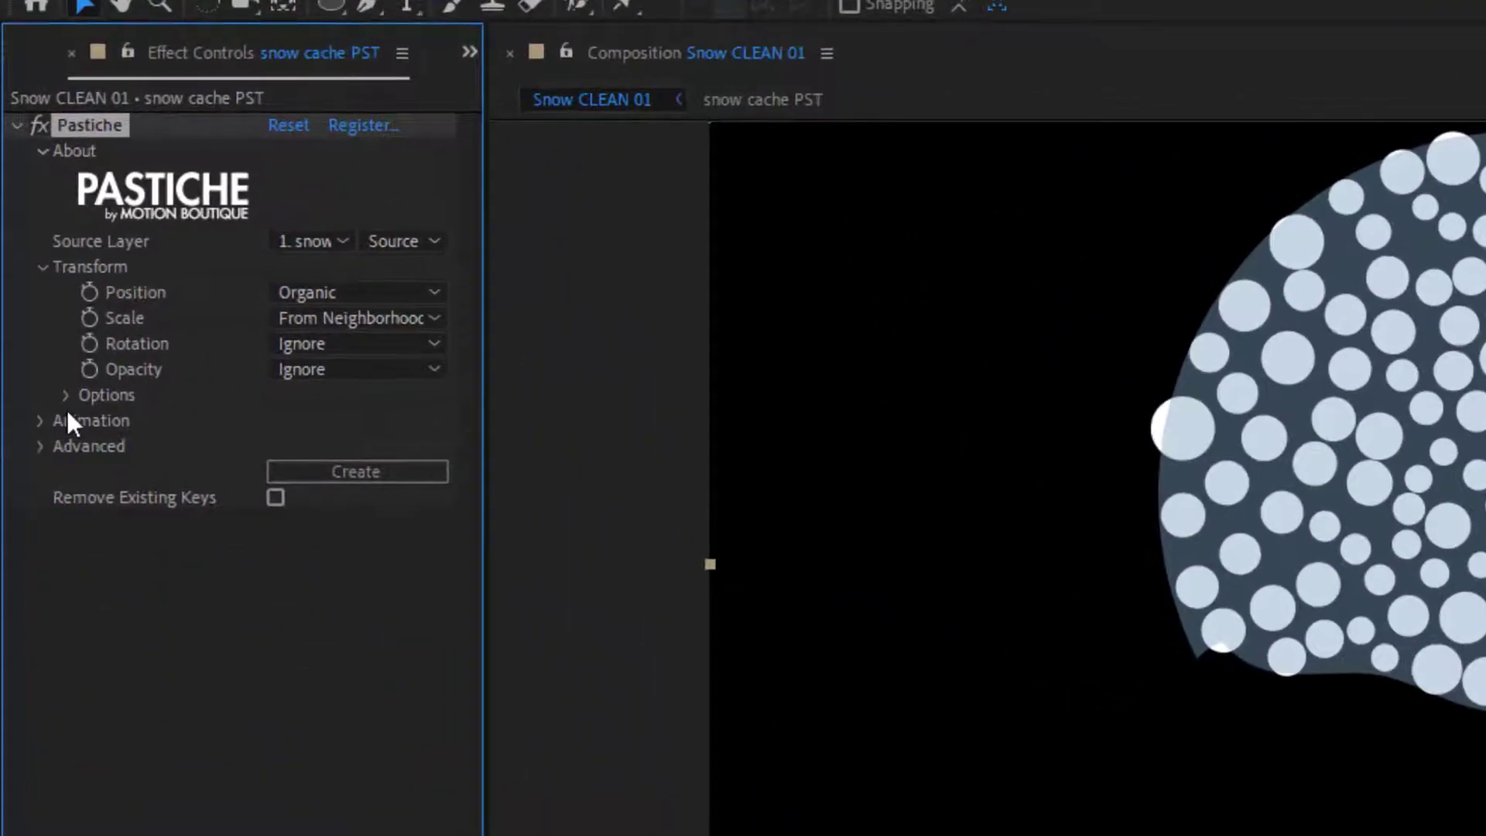
pyautogui.click(60, 397)
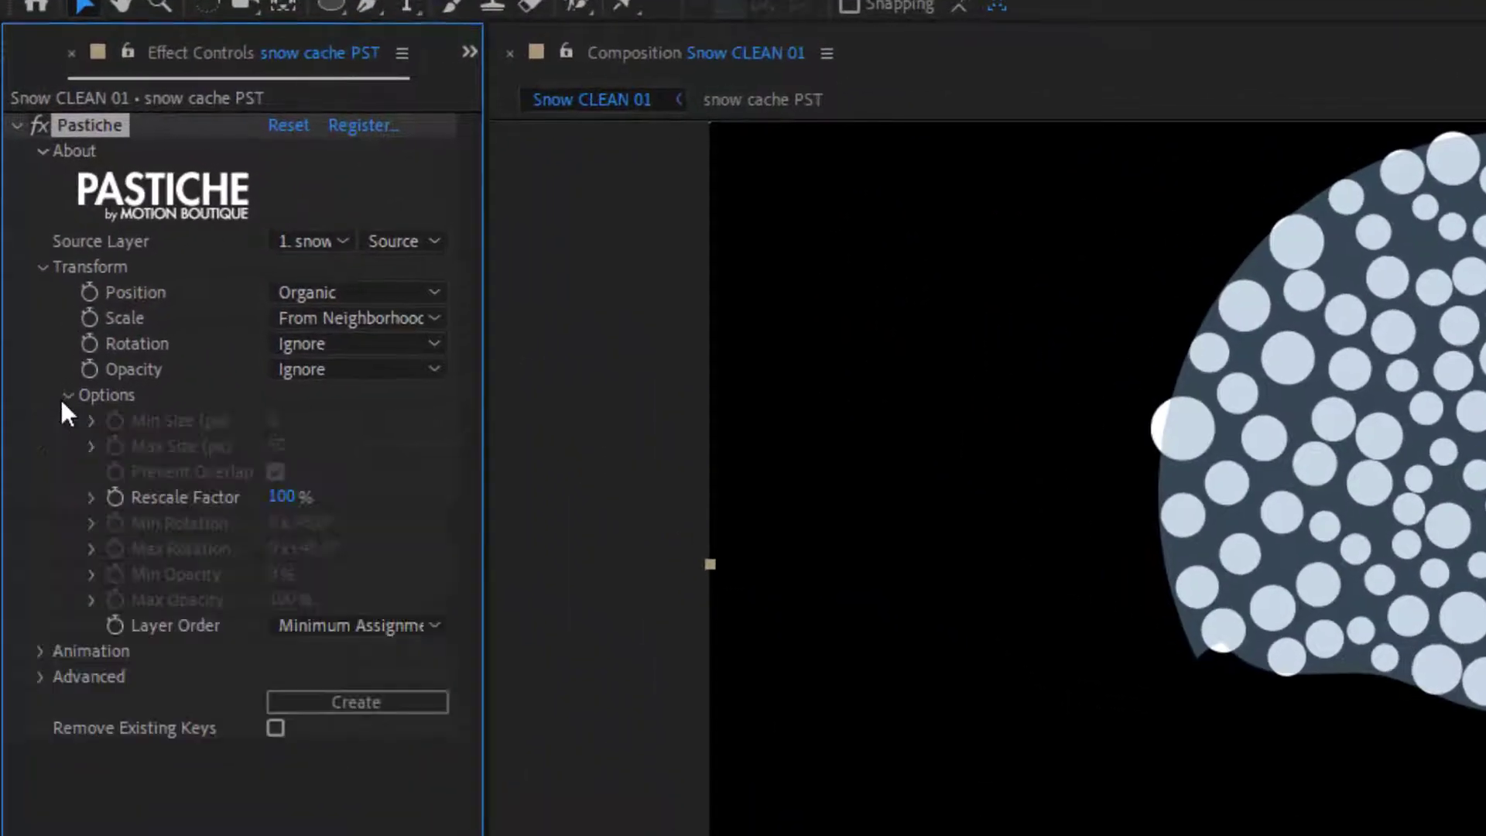
pyautogui.click(281, 496)
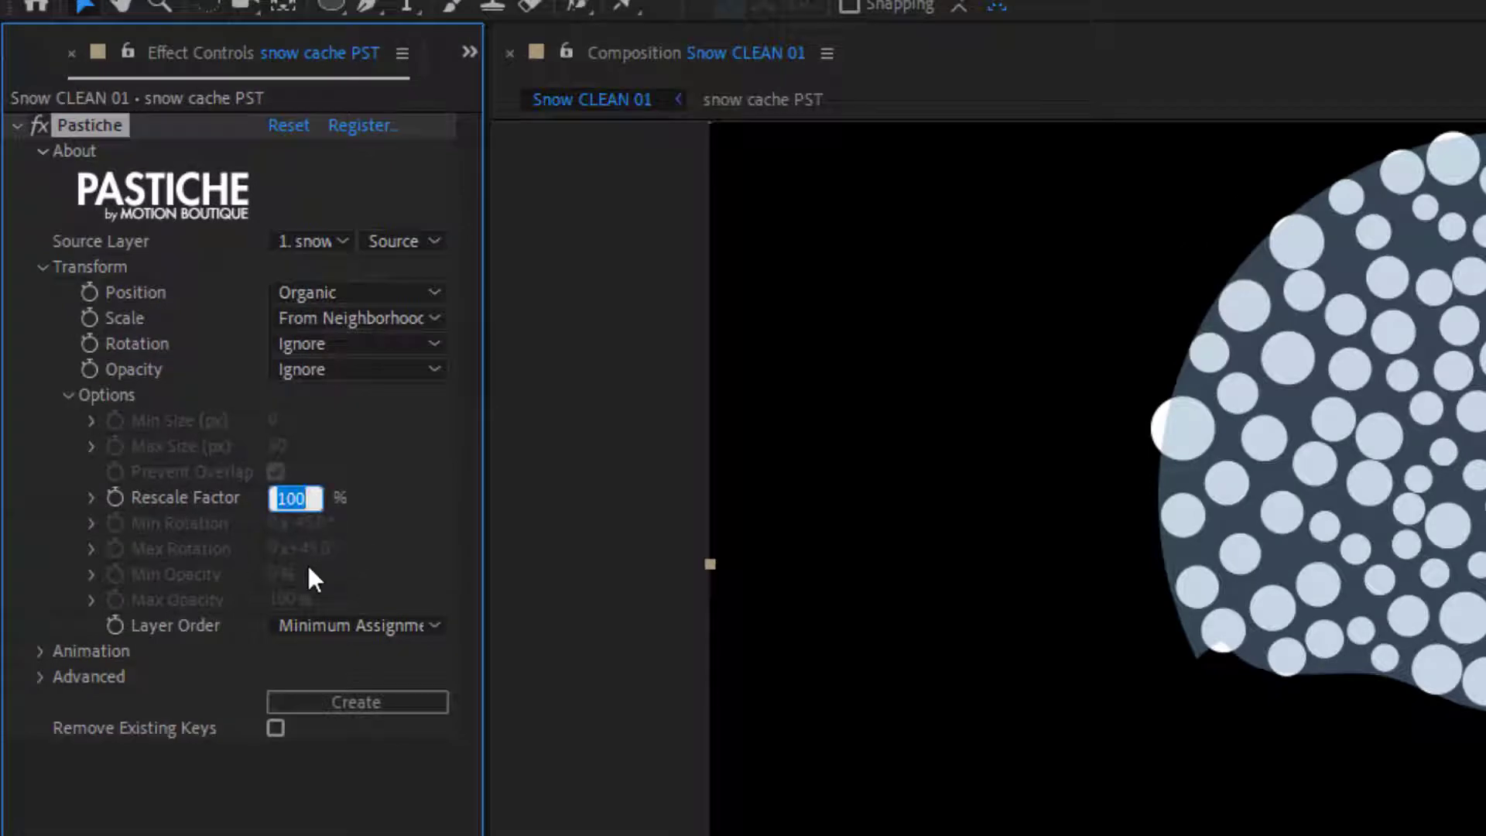
pyautogui.write('30')
pyautogui.press('Return')
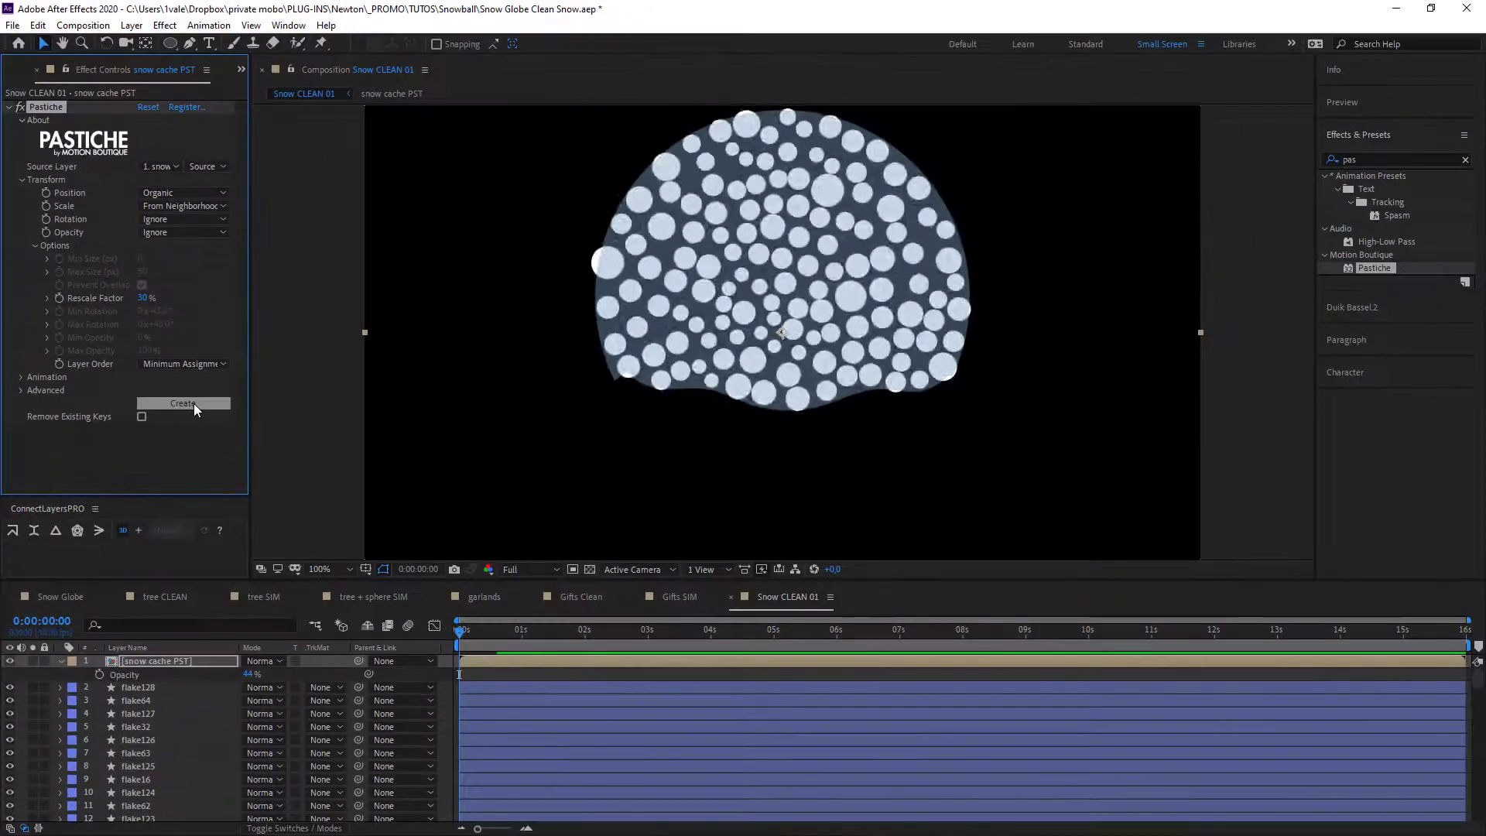
pyautogui.click(194, 403)
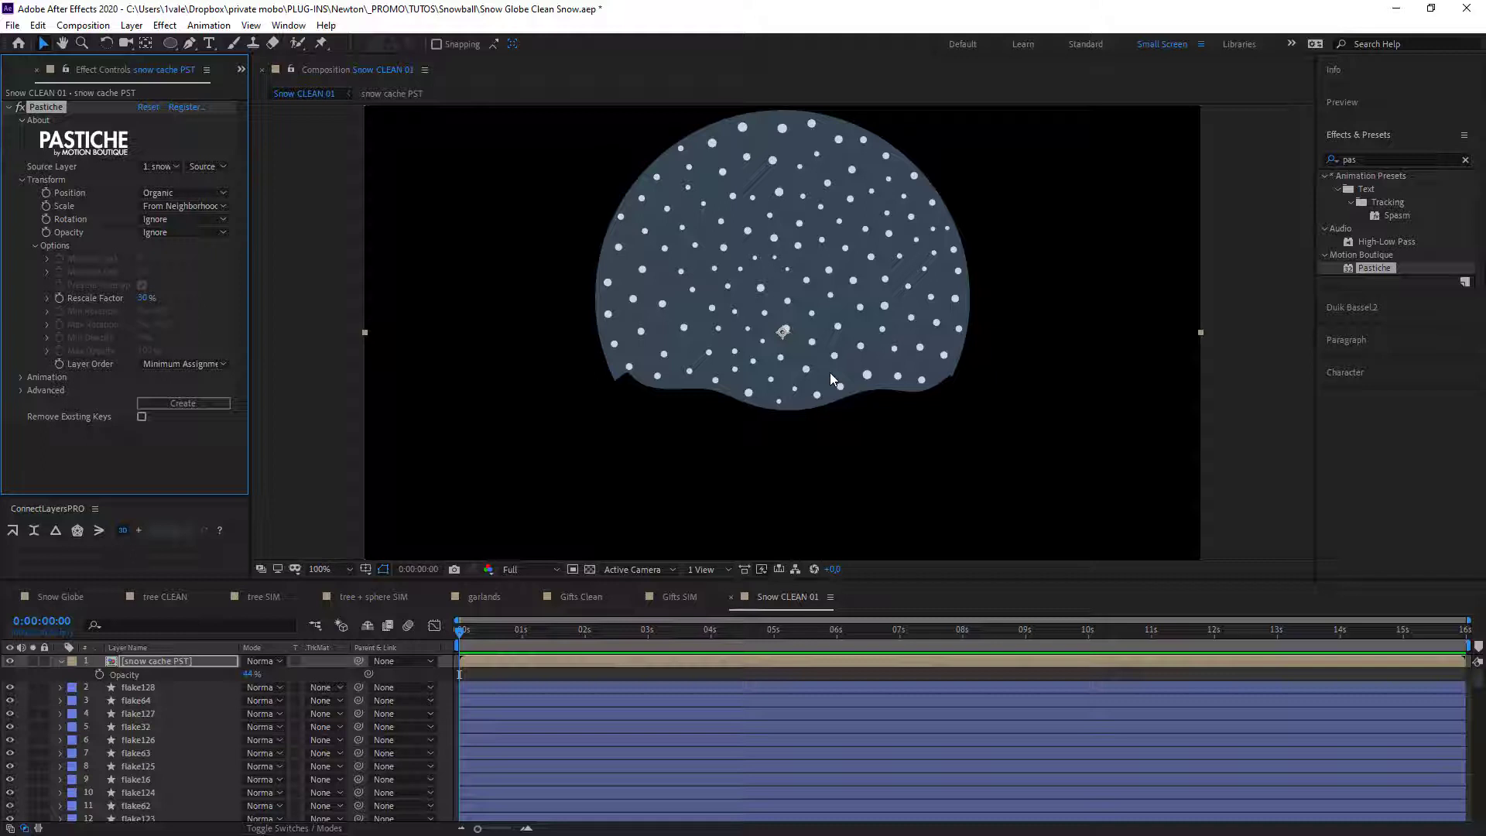
# Rebuild the snow at a 25% Rescale Factor and toggle the globe layer to check it.
pyautogui.click(145, 298)
pyautogui.write('25')
pyautogui.click(207, 400)
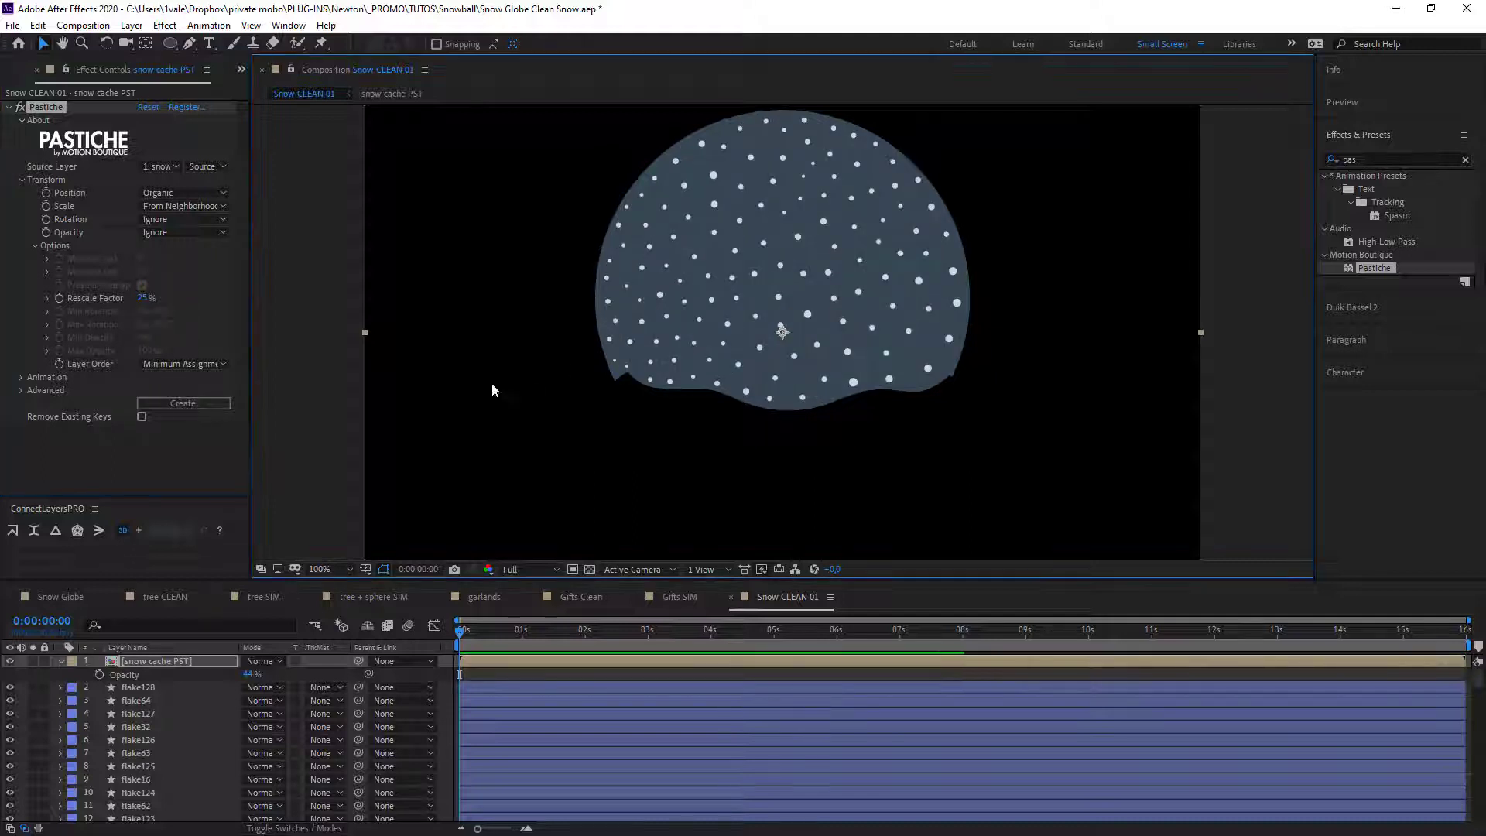
pyautogui.press(',')
pyautogui.press('.')
pyautogui.click(10, 661)
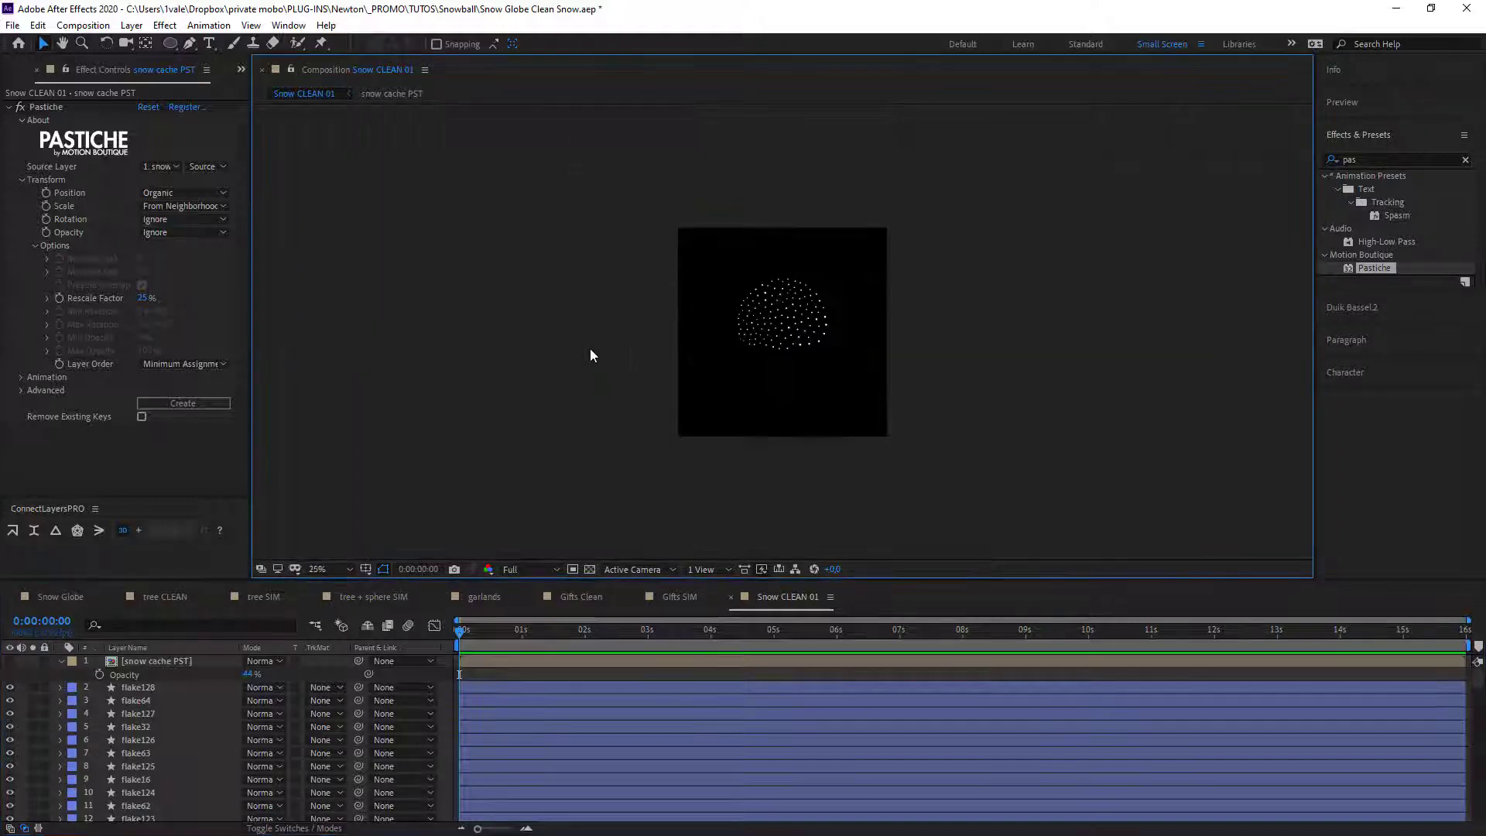
pyautogui.press('.')
pyautogui.press('.')
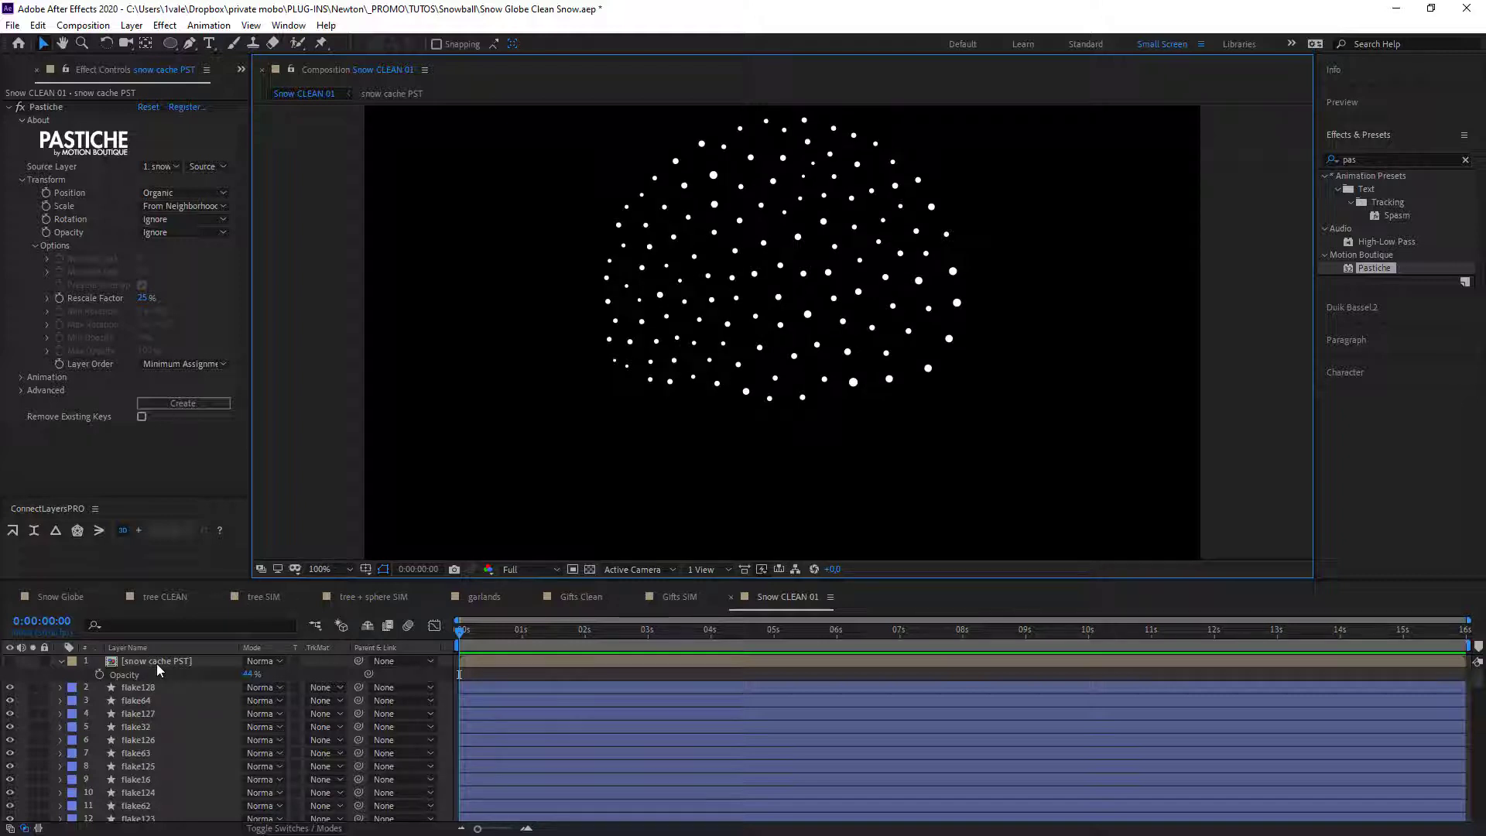
pyautogui.click(9, 662)
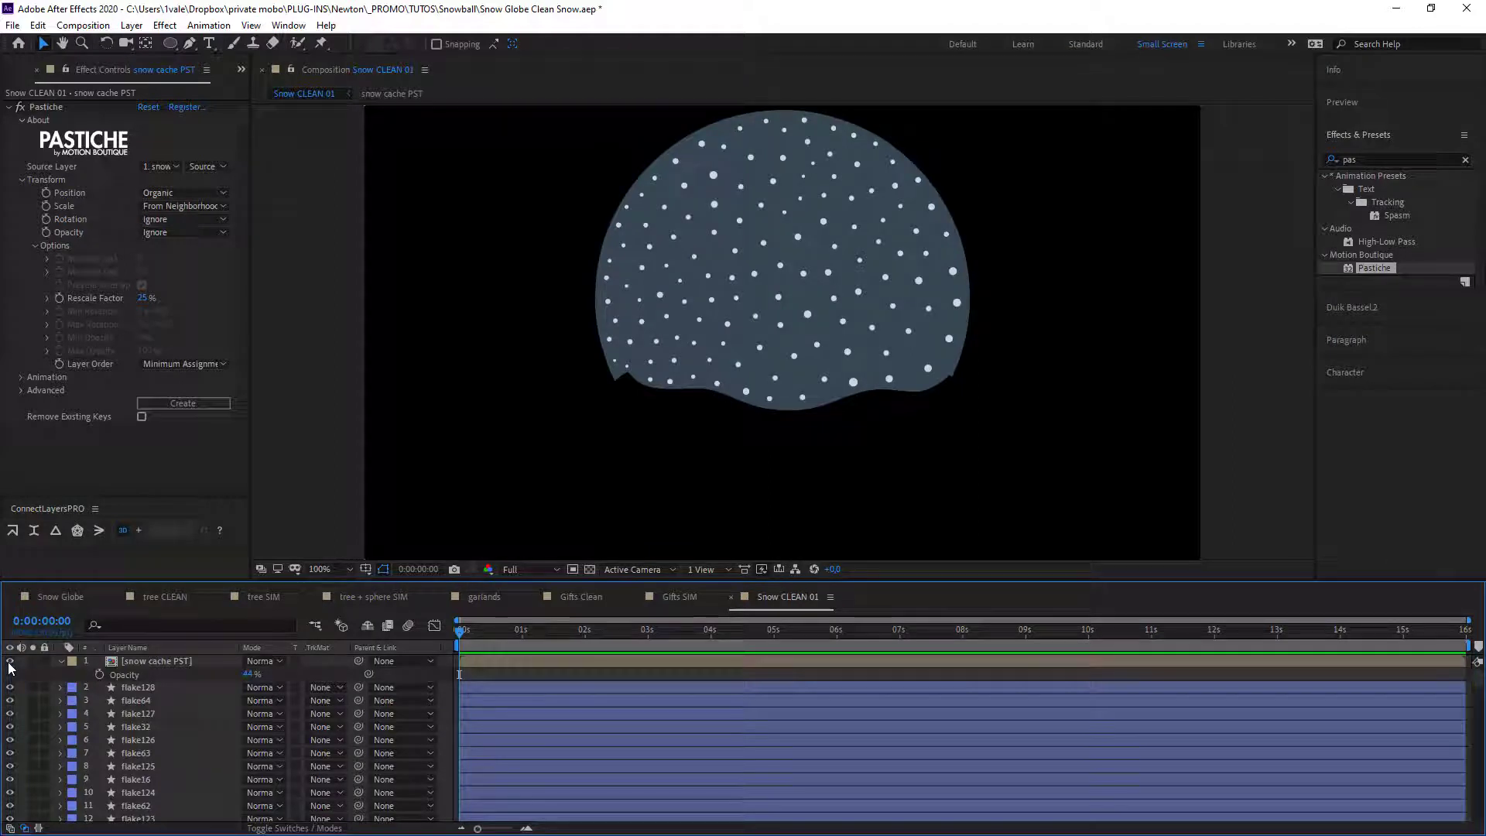
# Copy the snow cache Outlines layer from the snow cache PST precomp into Snow CLEAN 01, below snow cache PST.
pyautogui.doubleClick(140, 663)
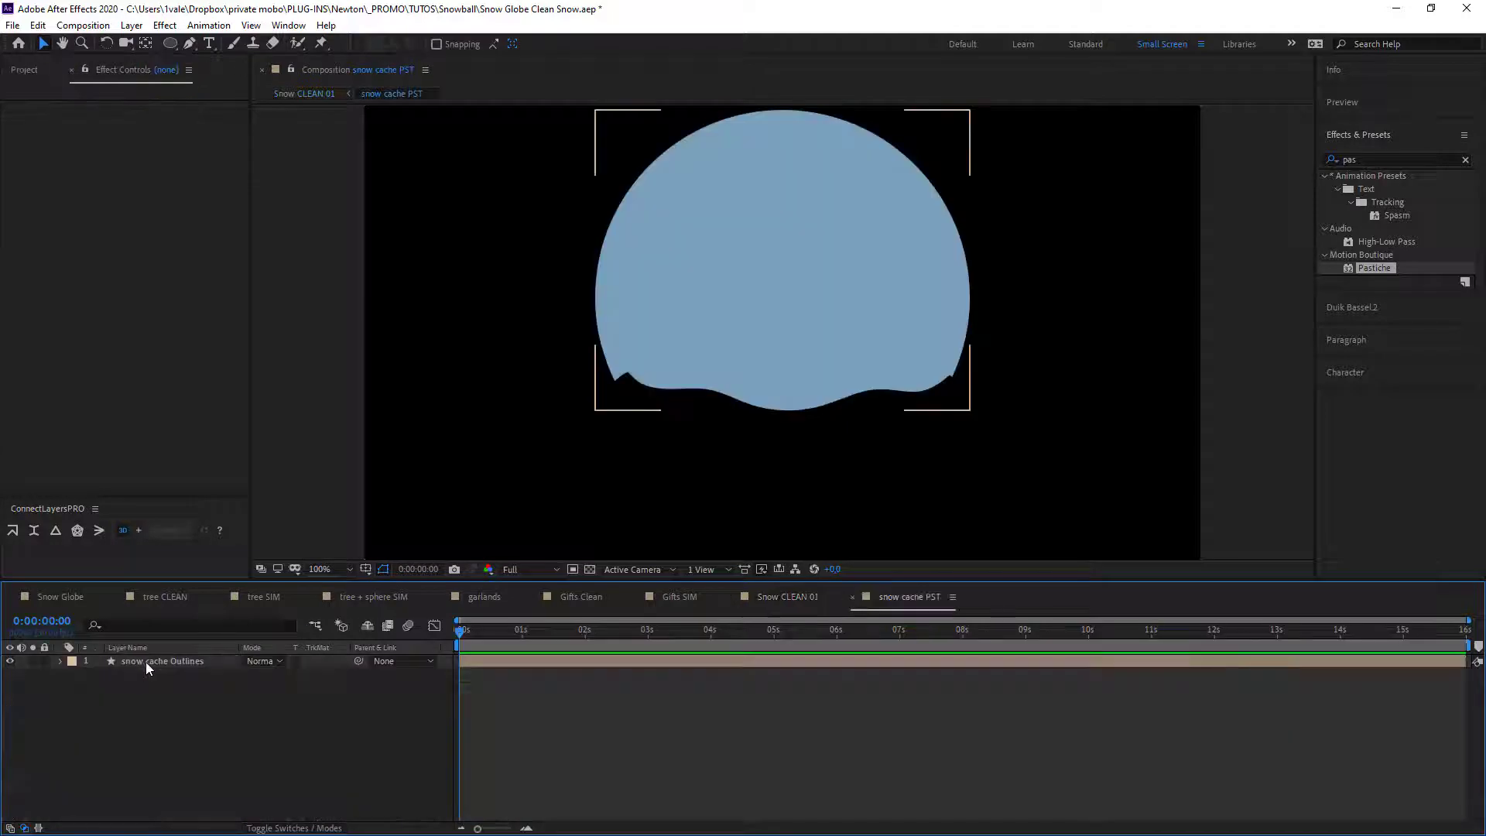
pyautogui.click(146, 662)
pyautogui.hotkey('ctrl', 'c')
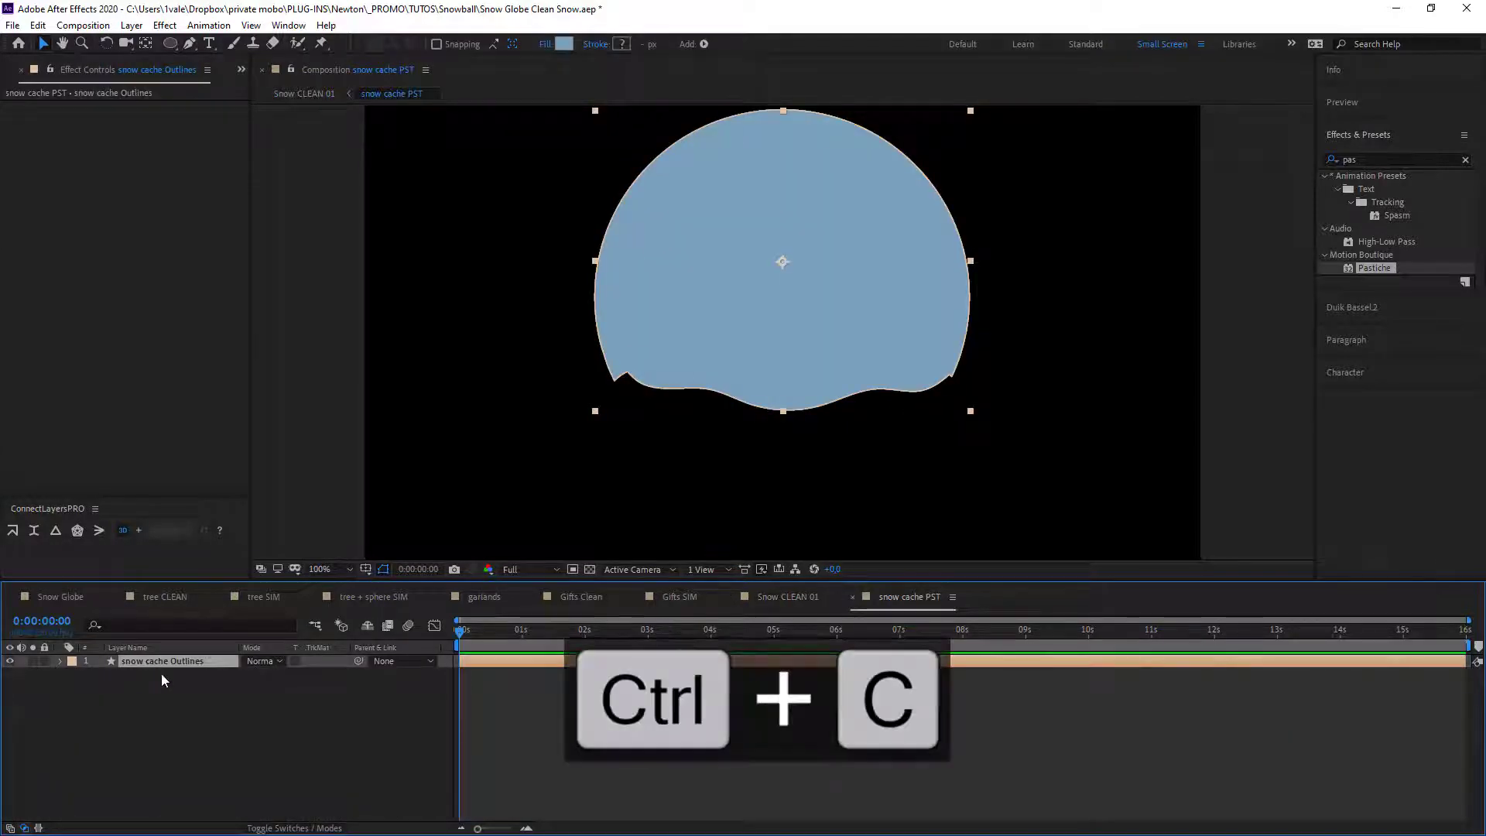
pyautogui.click(310, 94)
pyautogui.hotkey('ctrl', 'v')
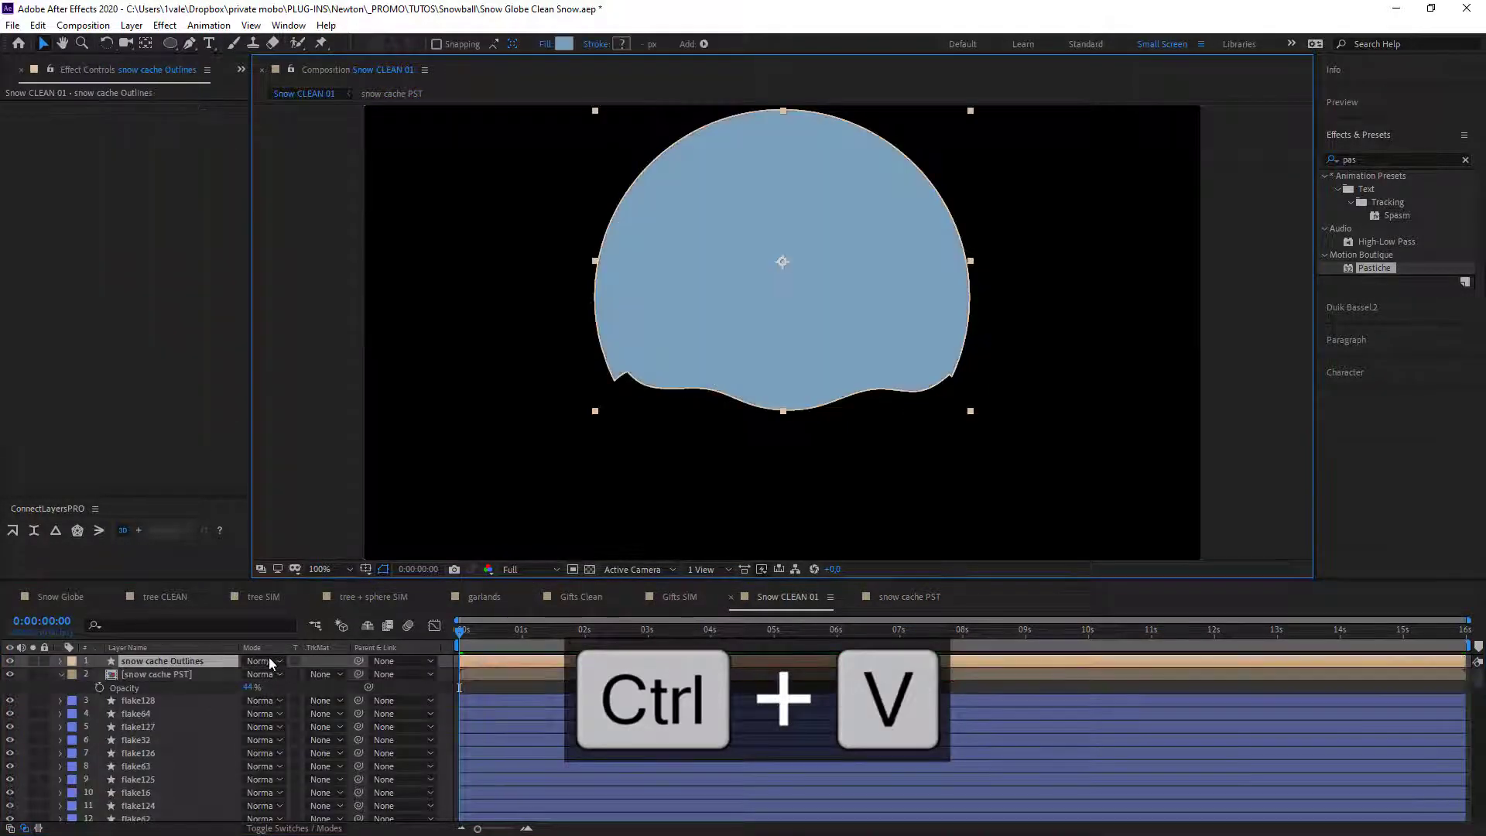
pyautogui.moveTo(173, 662); pyautogui.dragTo(177, 684)
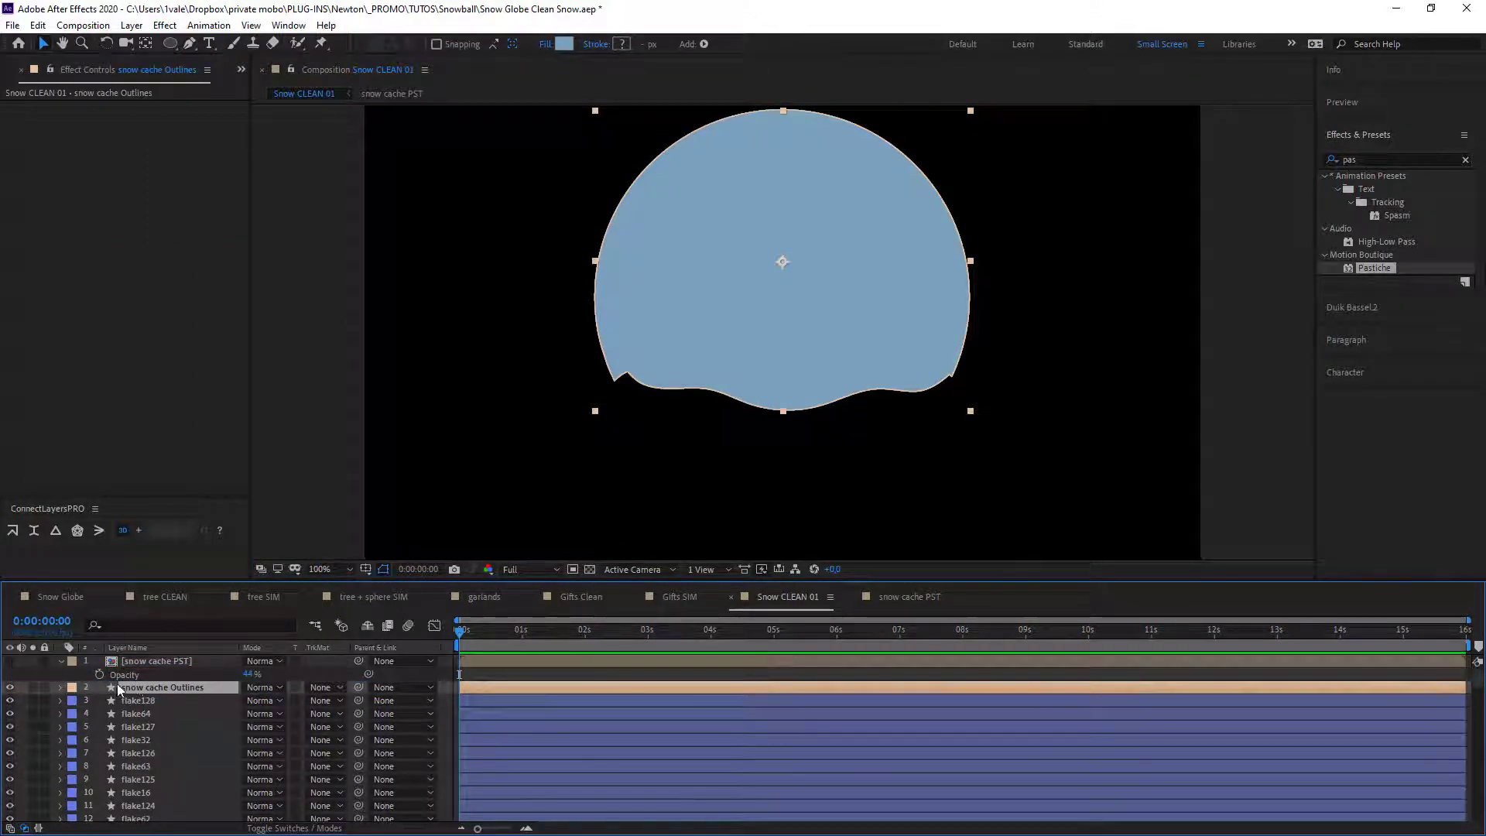
# Replace the Outlines shape's blue Fill 1 with a stroke in Group 1.
pyautogui.click(61, 689)
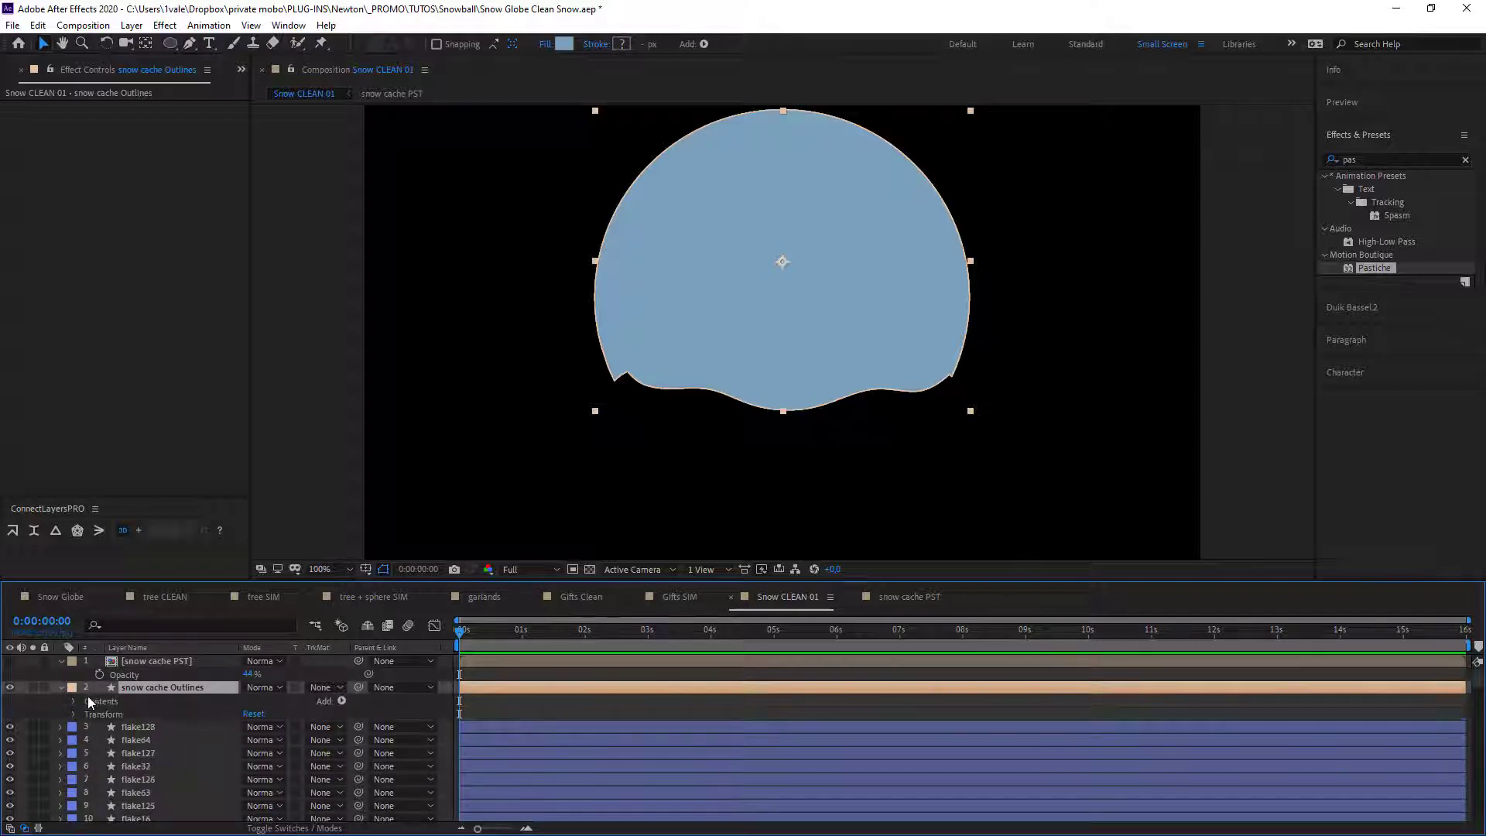
pyautogui.click(73, 702)
pyautogui.click(86, 715)
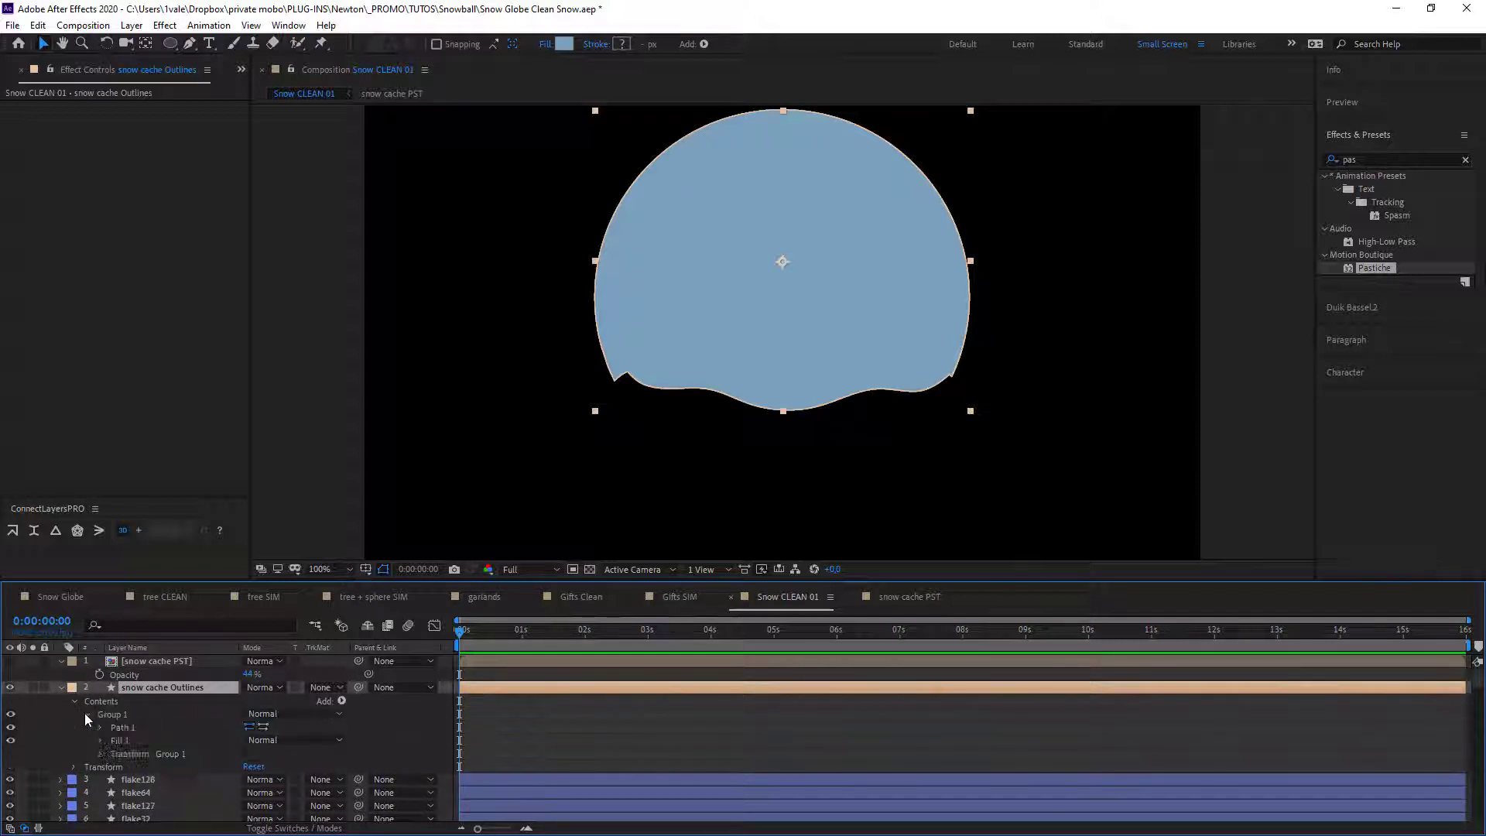
pyautogui.click(122, 740)
pyautogui.press('Delete')
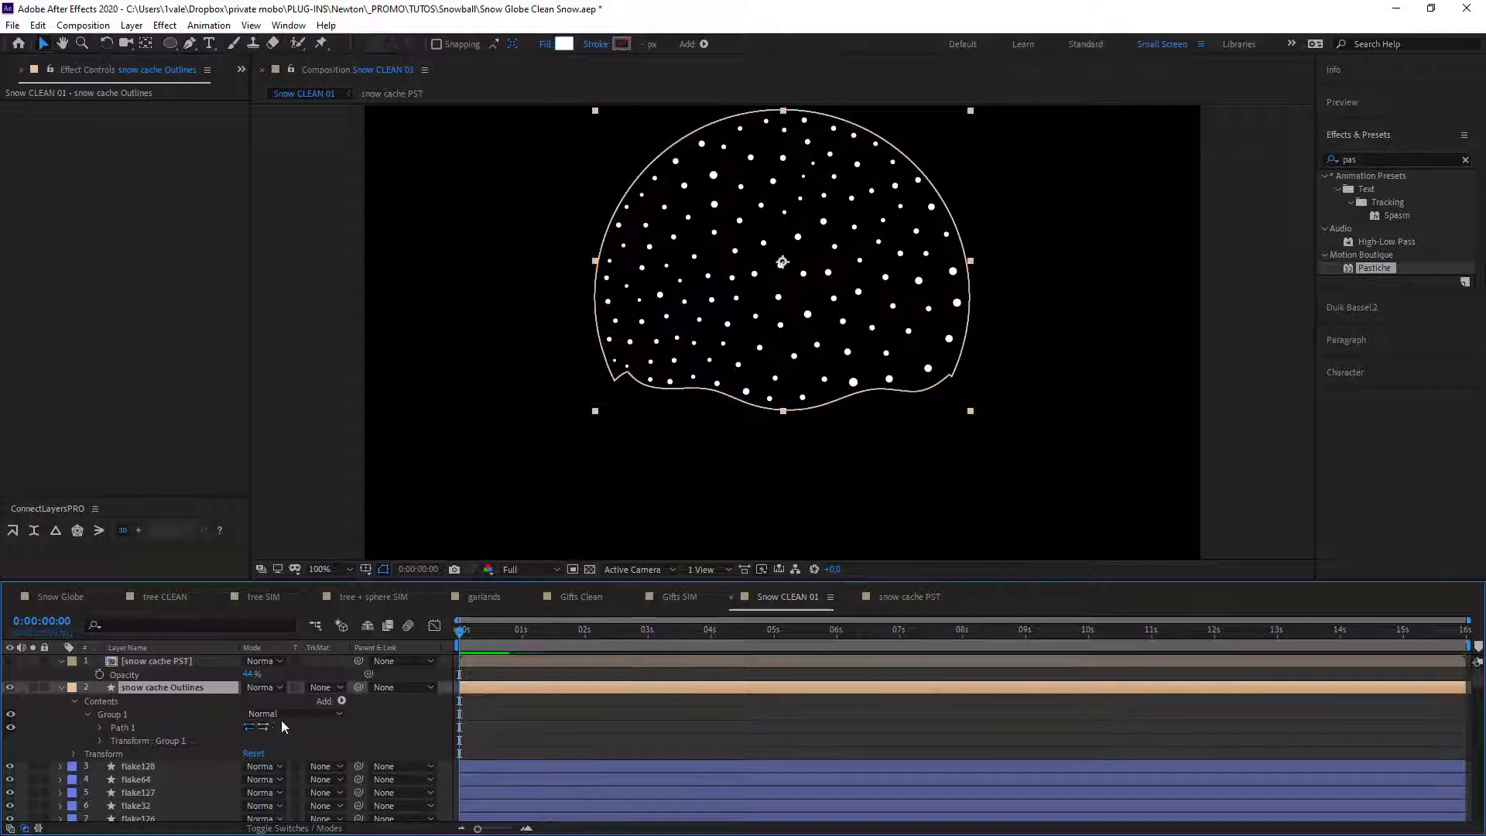
pyautogui.click(341, 701)
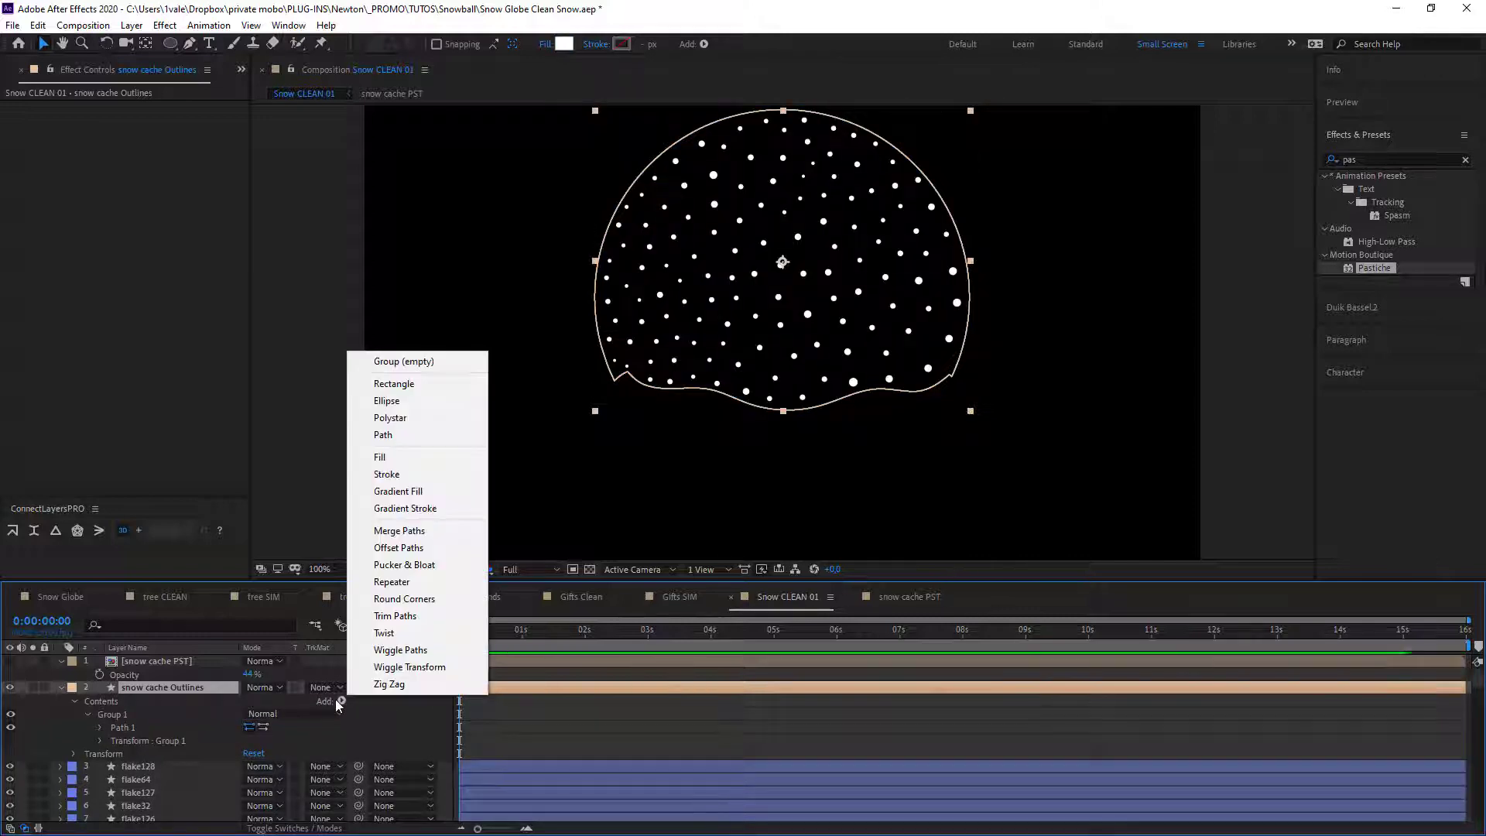
pyautogui.click(409, 472)
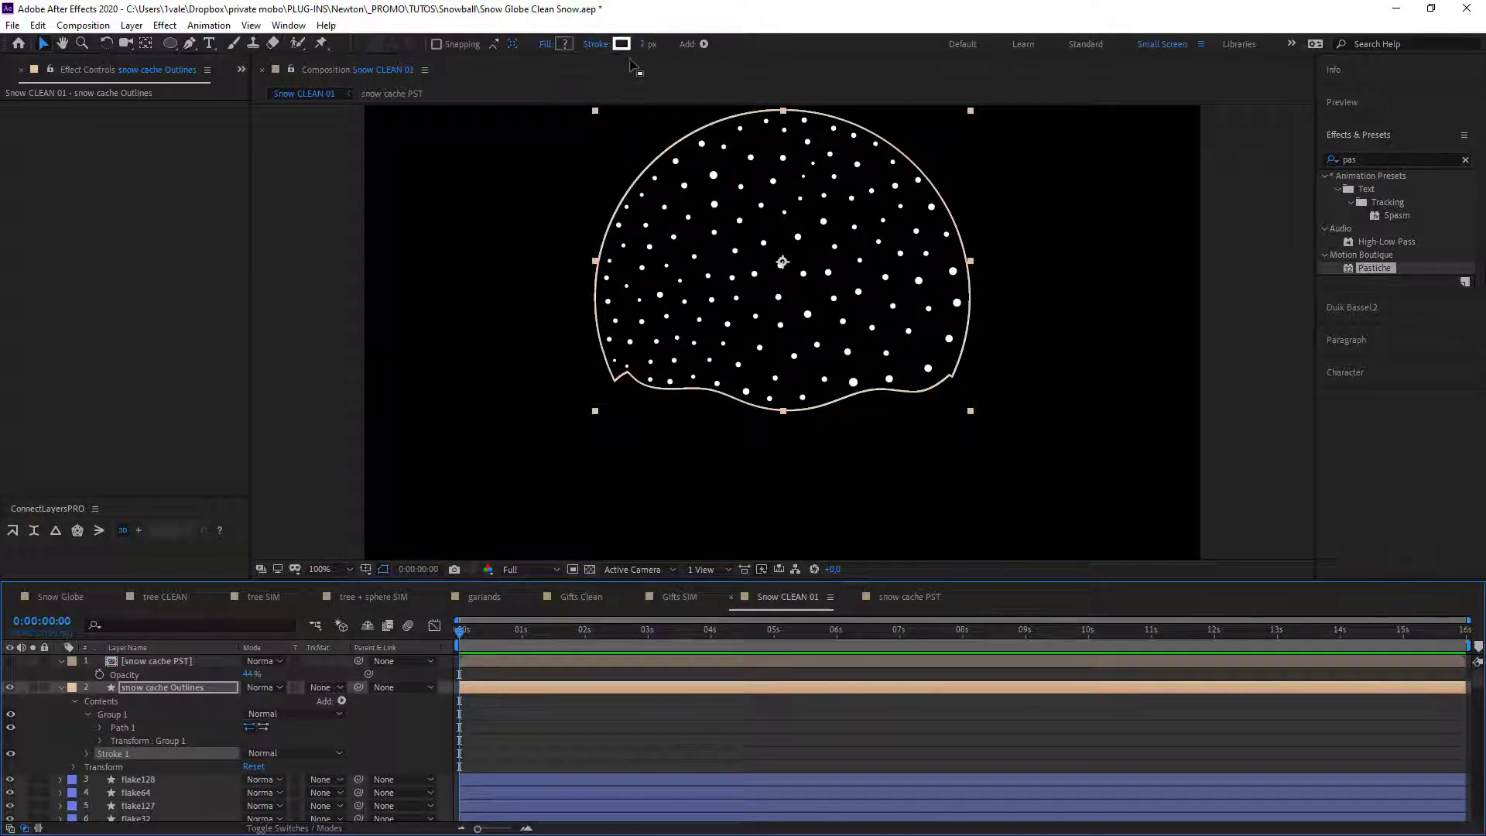
pyautogui.click(344, 337)
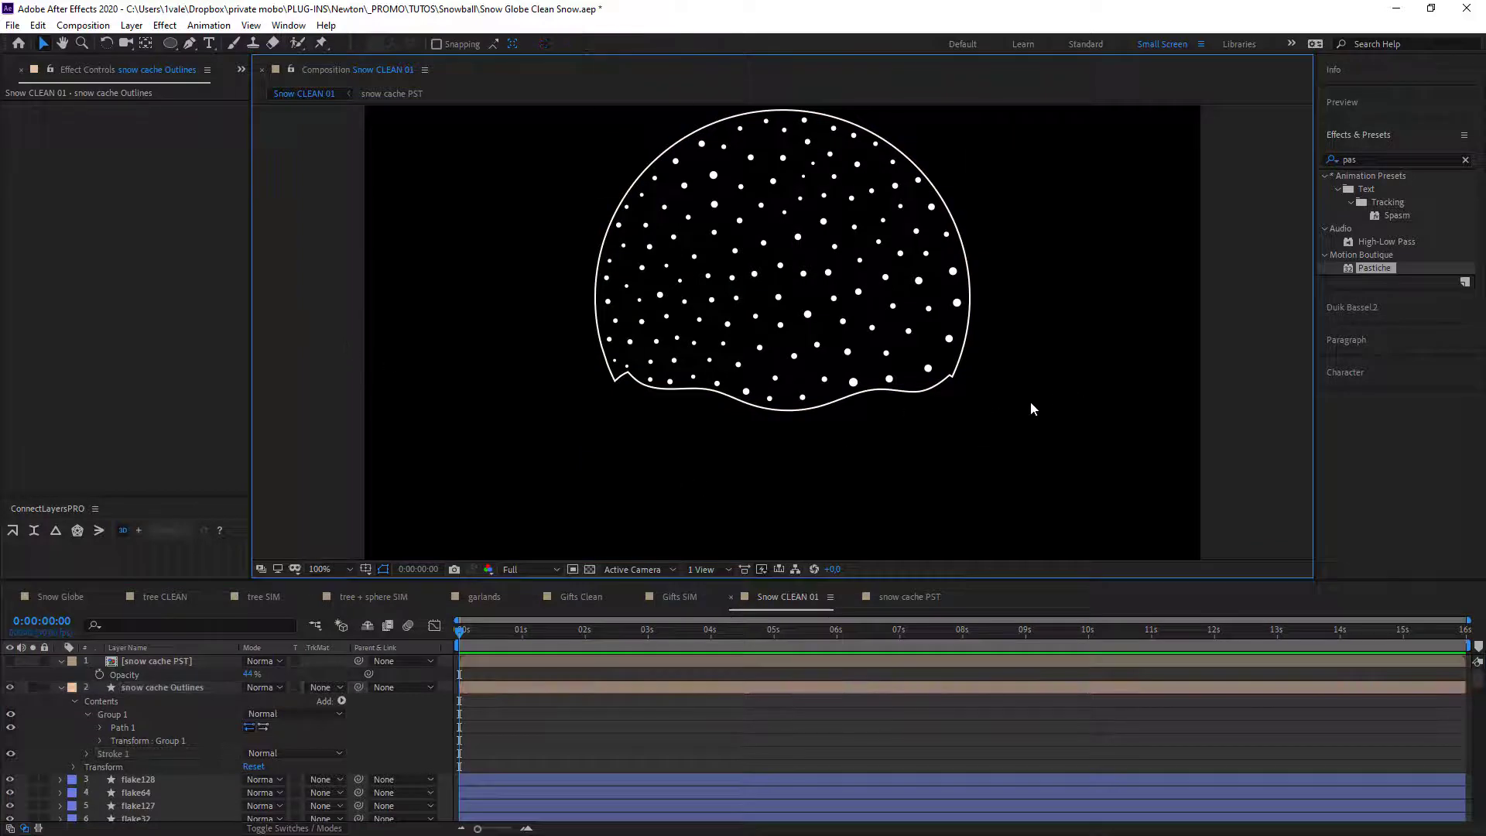
pyautogui.click(124, 687)
# Collapse snow cache Outlines, then copy the globe layer from the Snow Globe comp.
pyautogui.click(62, 687)
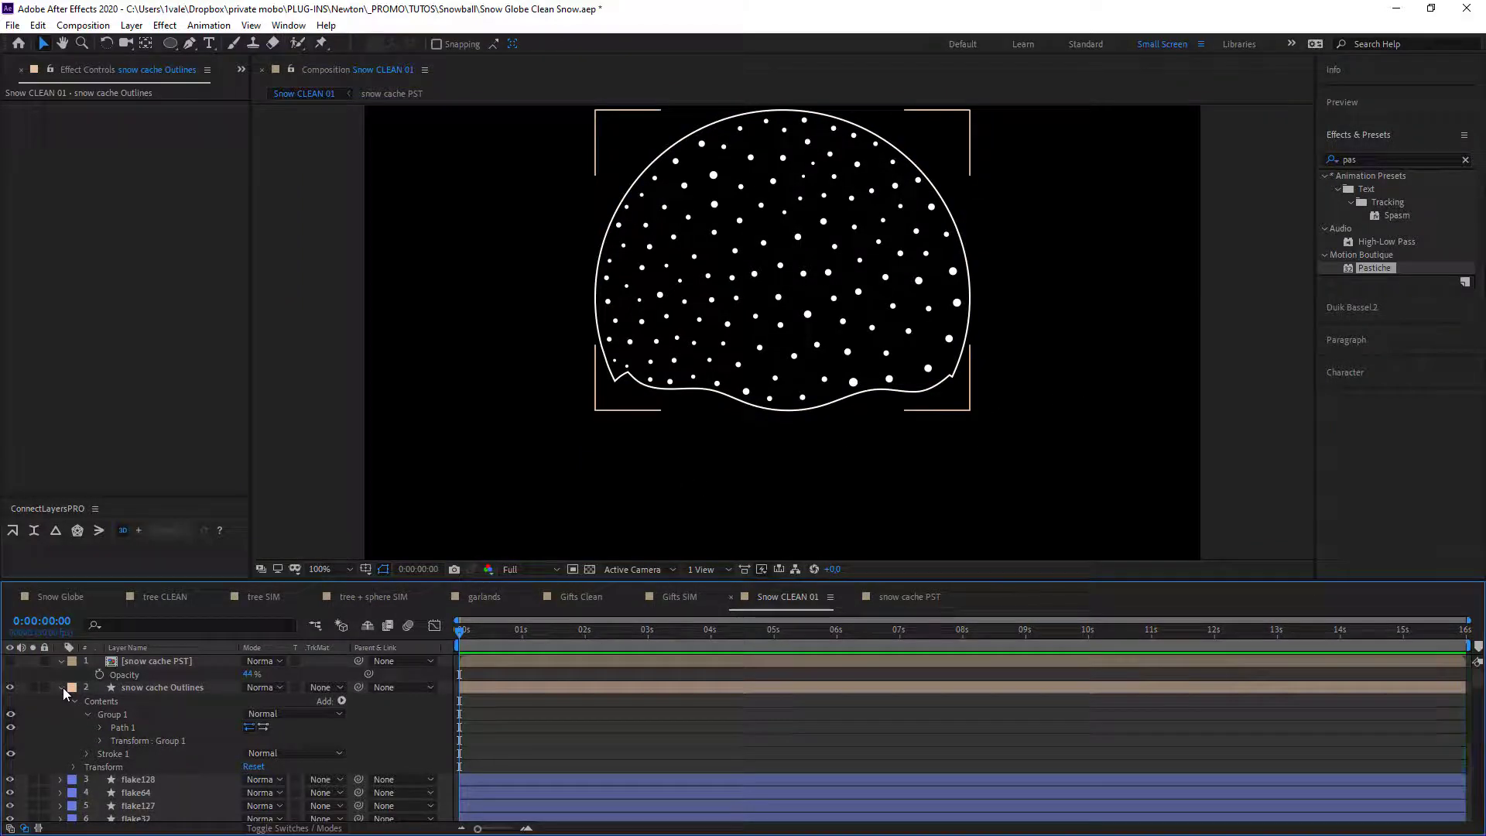
pyautogui.click(149, 688)
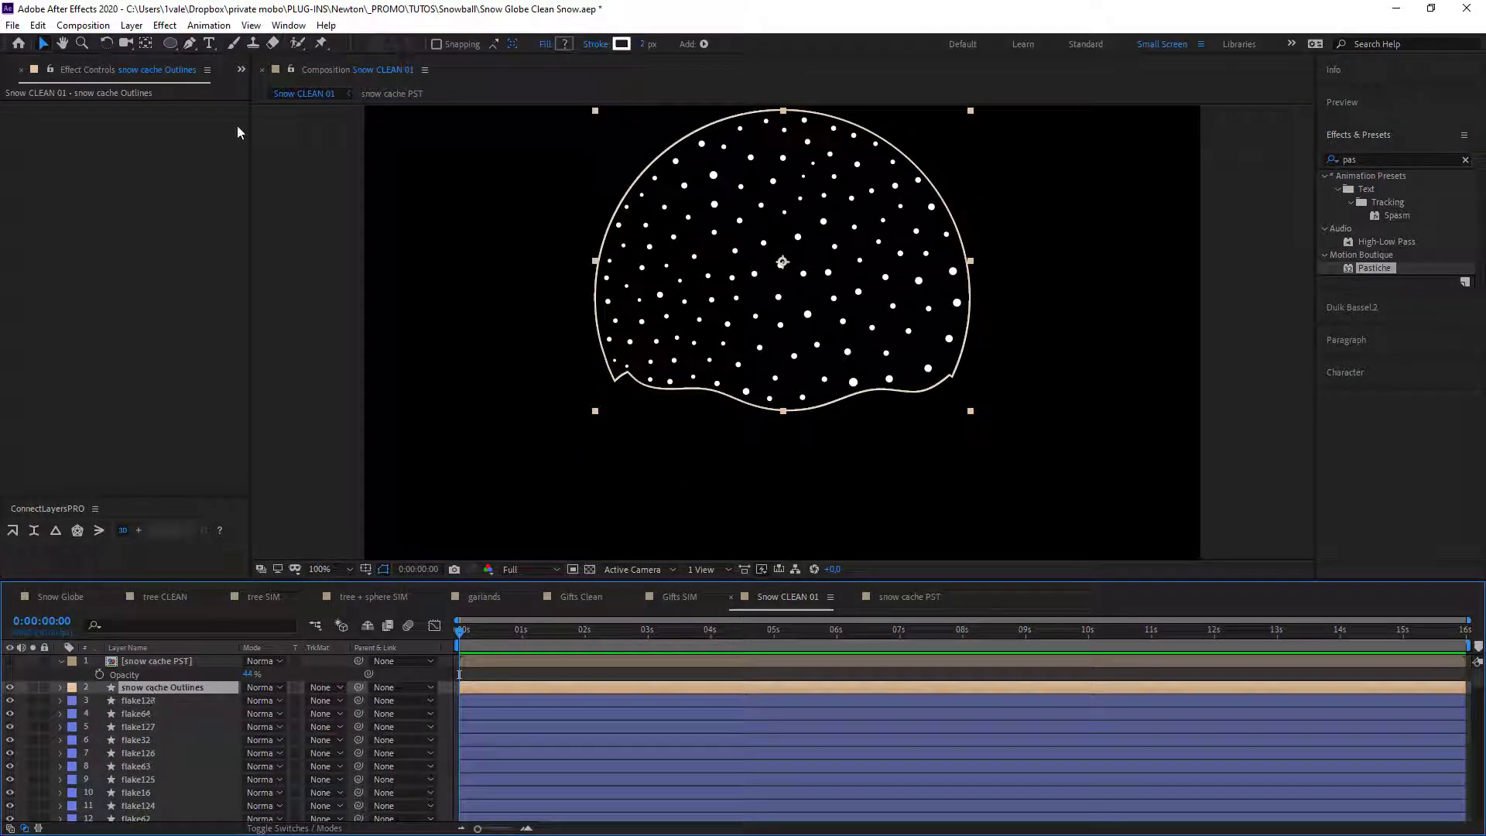
pyautogui.click(57, 597)
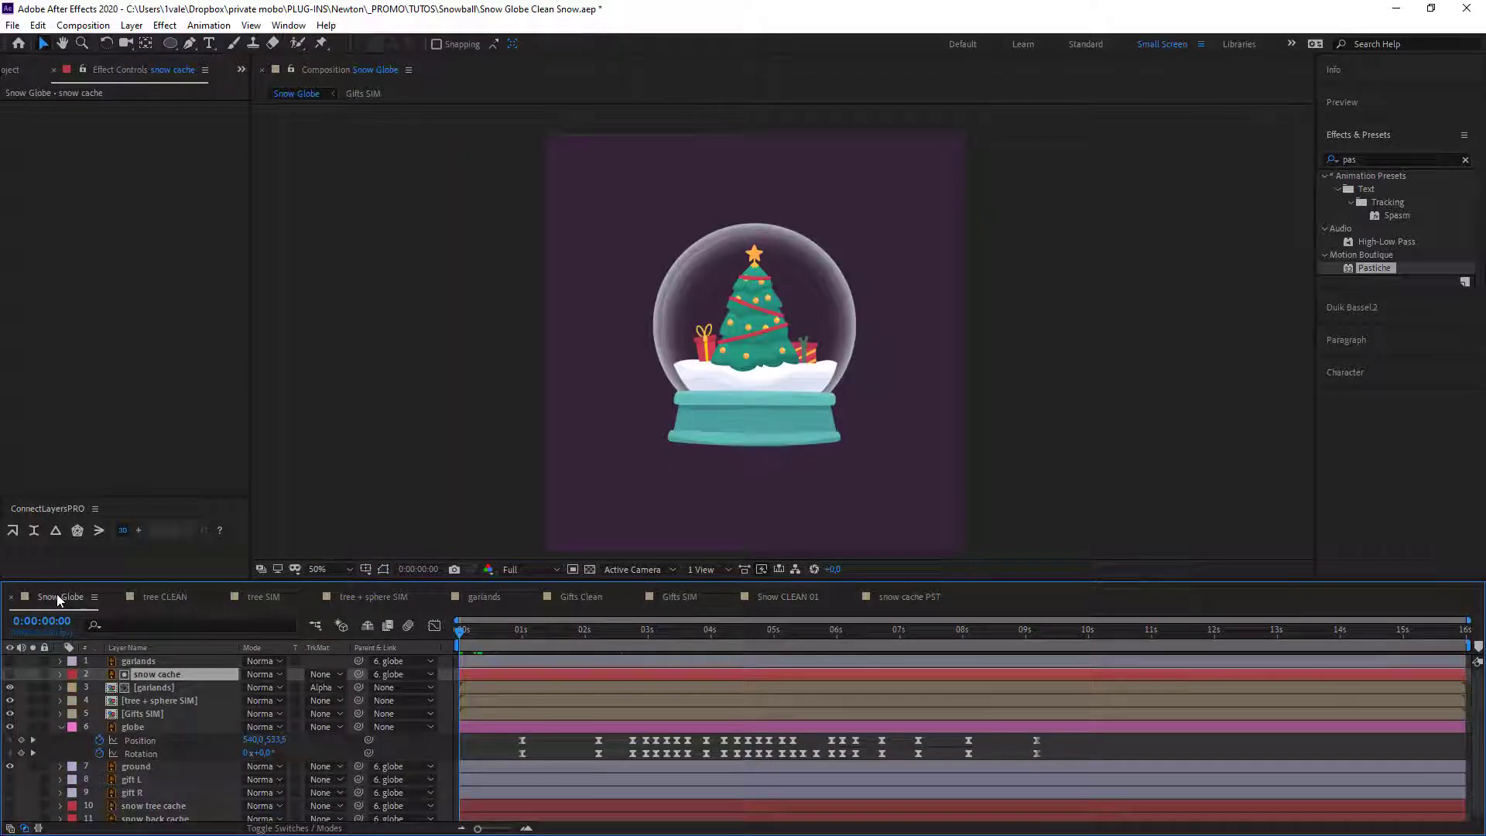
pyautogui.click(150, 726)
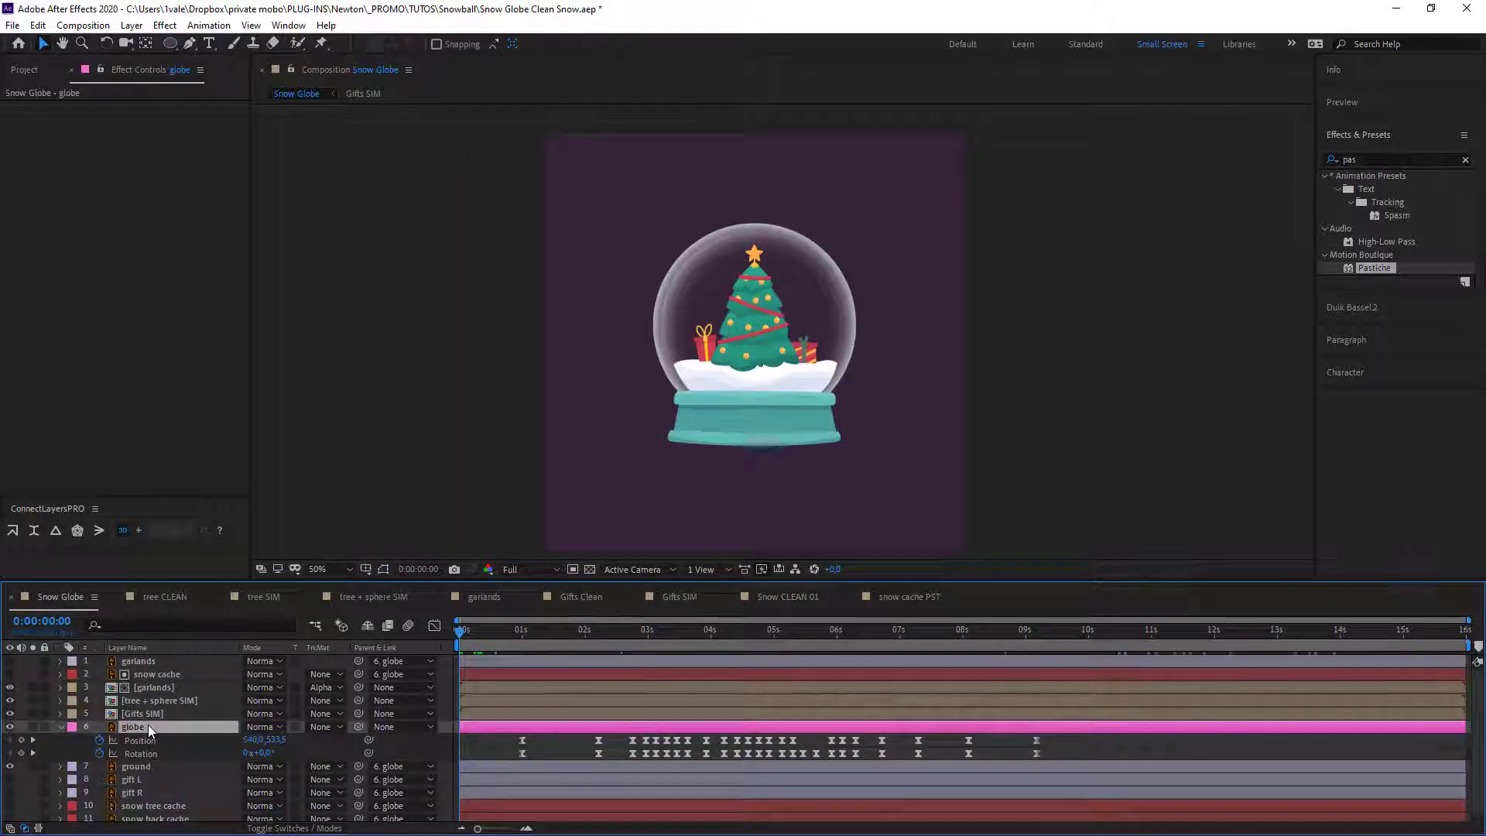
pyautogui.hotkey('ctrl', 'c')
# Paste the globe layer into Snow CLEAN 01 and turn off its visibility.
pyautogui.click(361, 95)
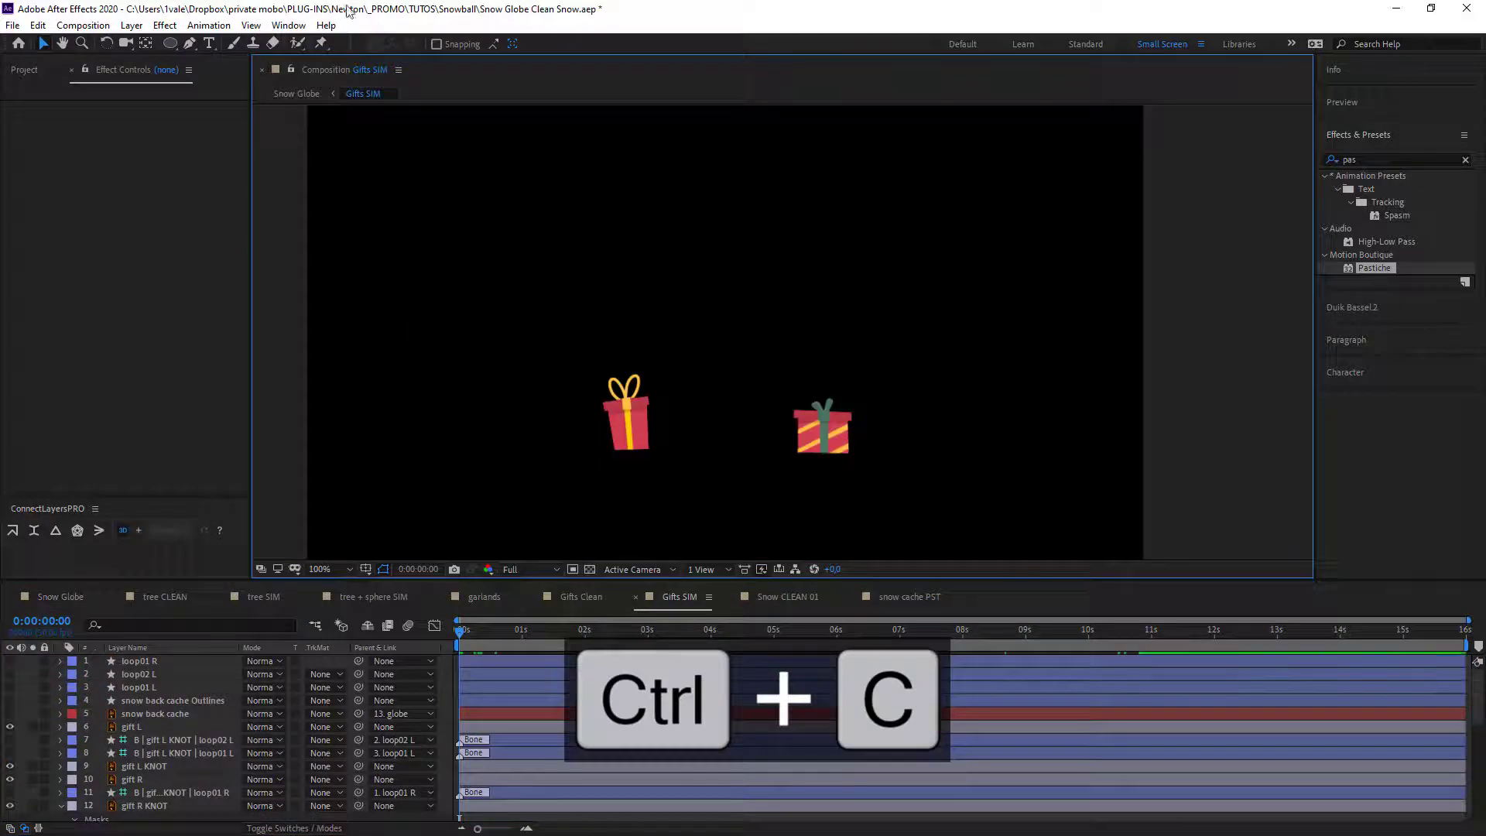
pyautogui.click(788, 596)
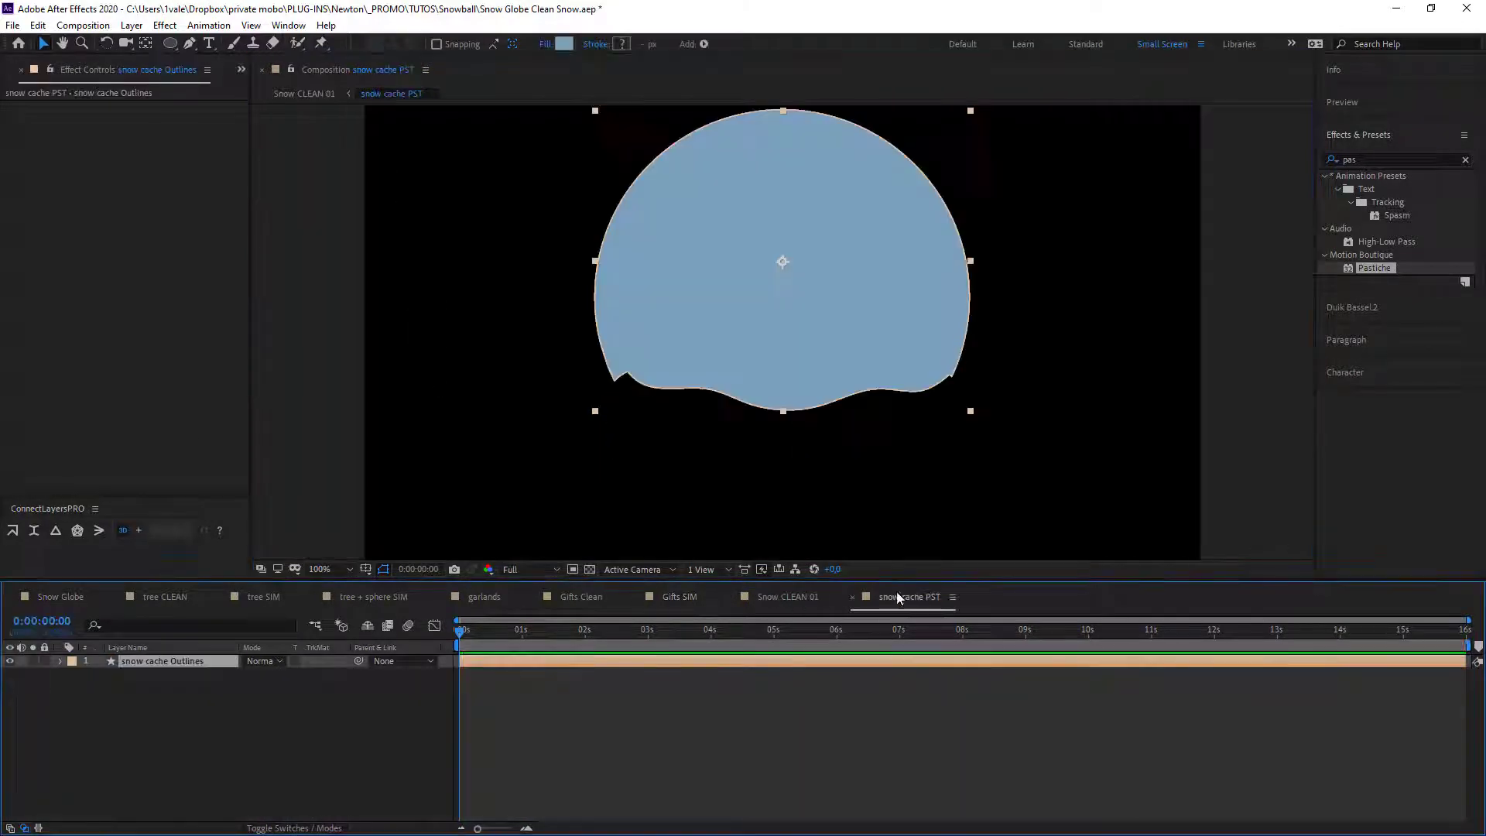
pyautogui.hotkey('ctrl', 'v')
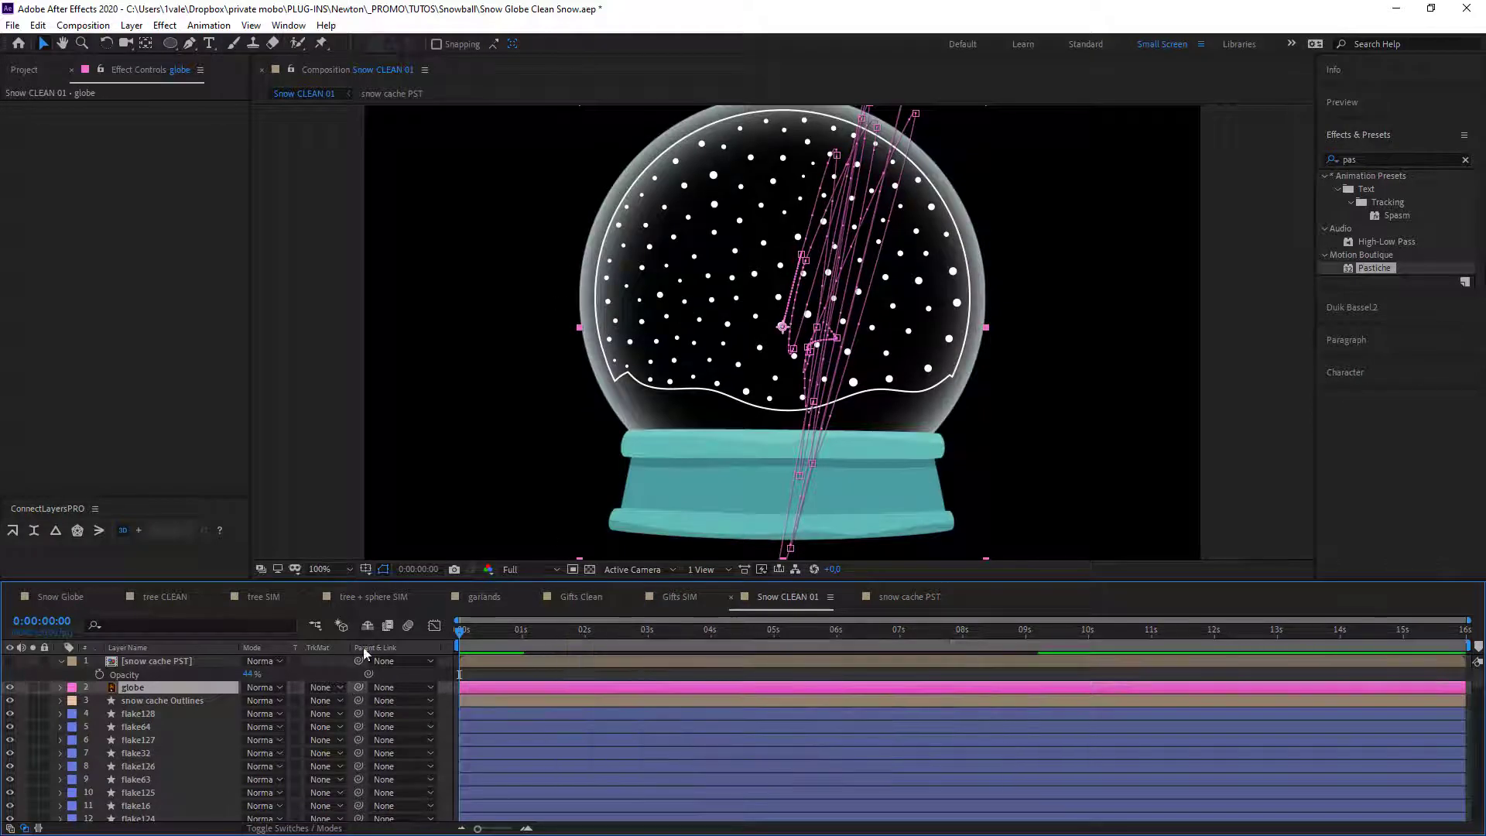
pyautogui.click(10, 688)
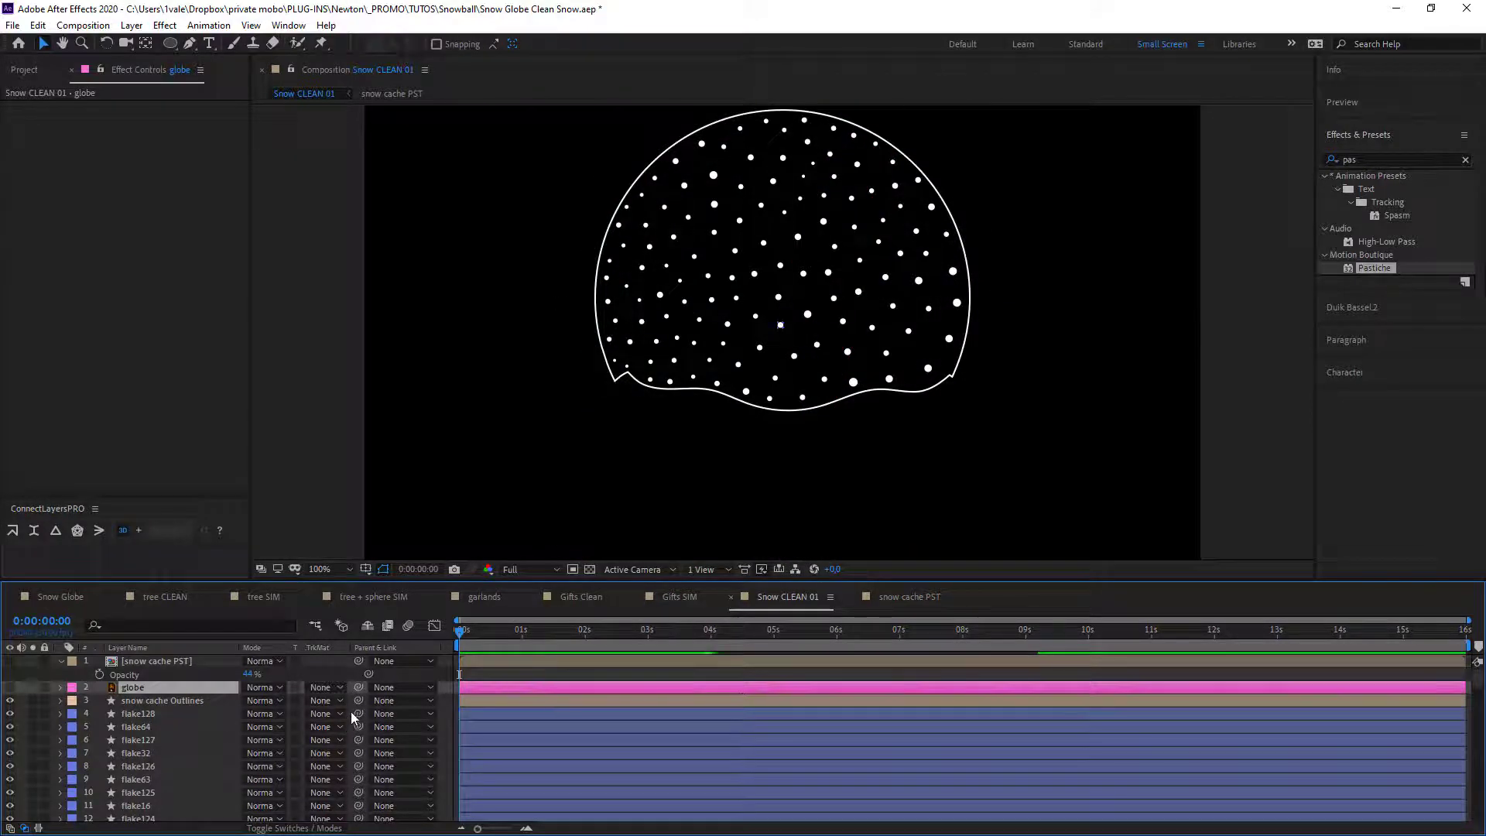
# Rename the snow cache Outlines layer to GLOBE Outline.
pyautogui.click(215, 700)
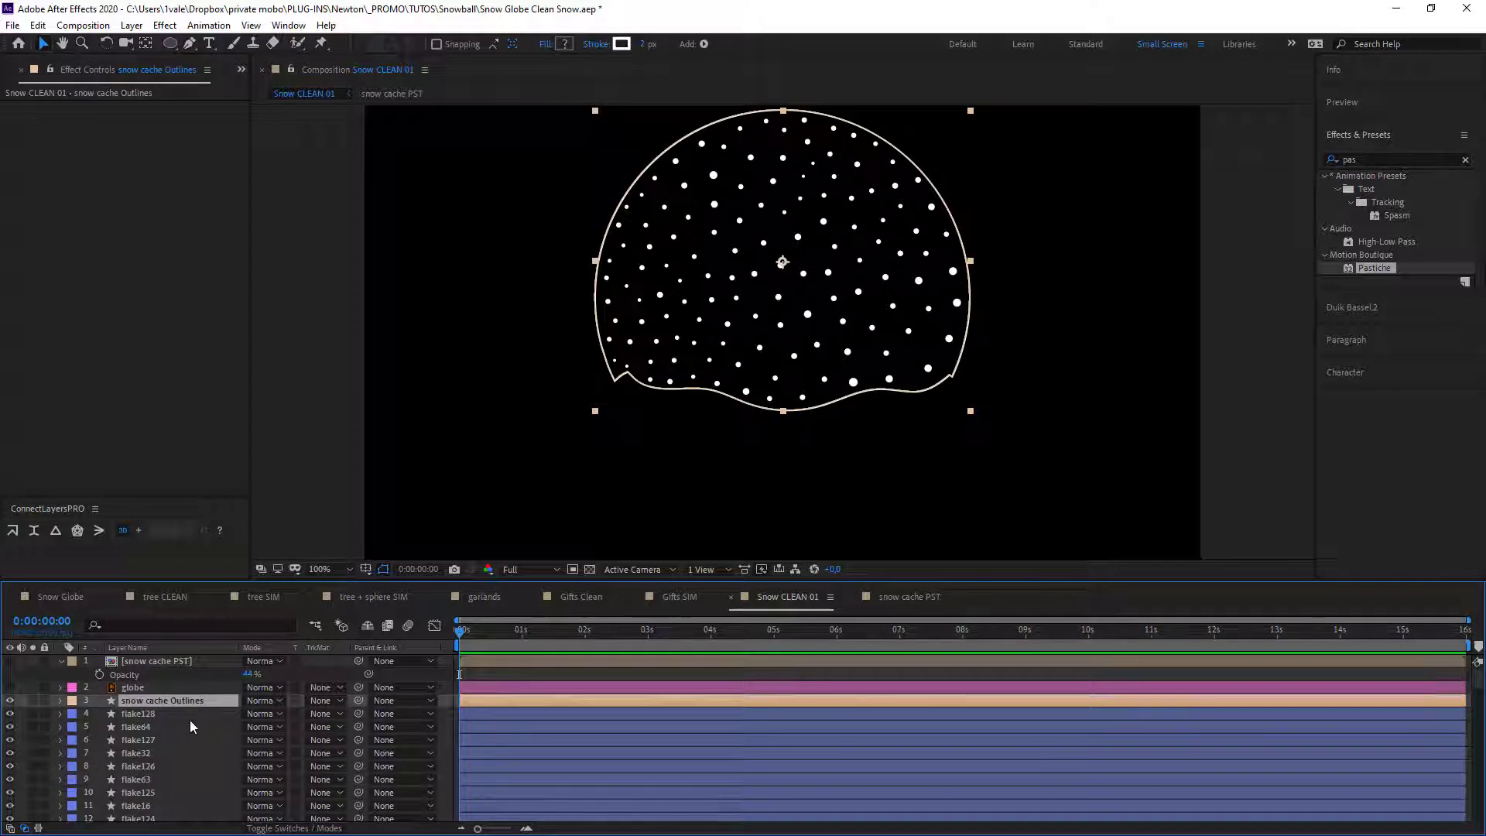
pyautogui.press('Return')
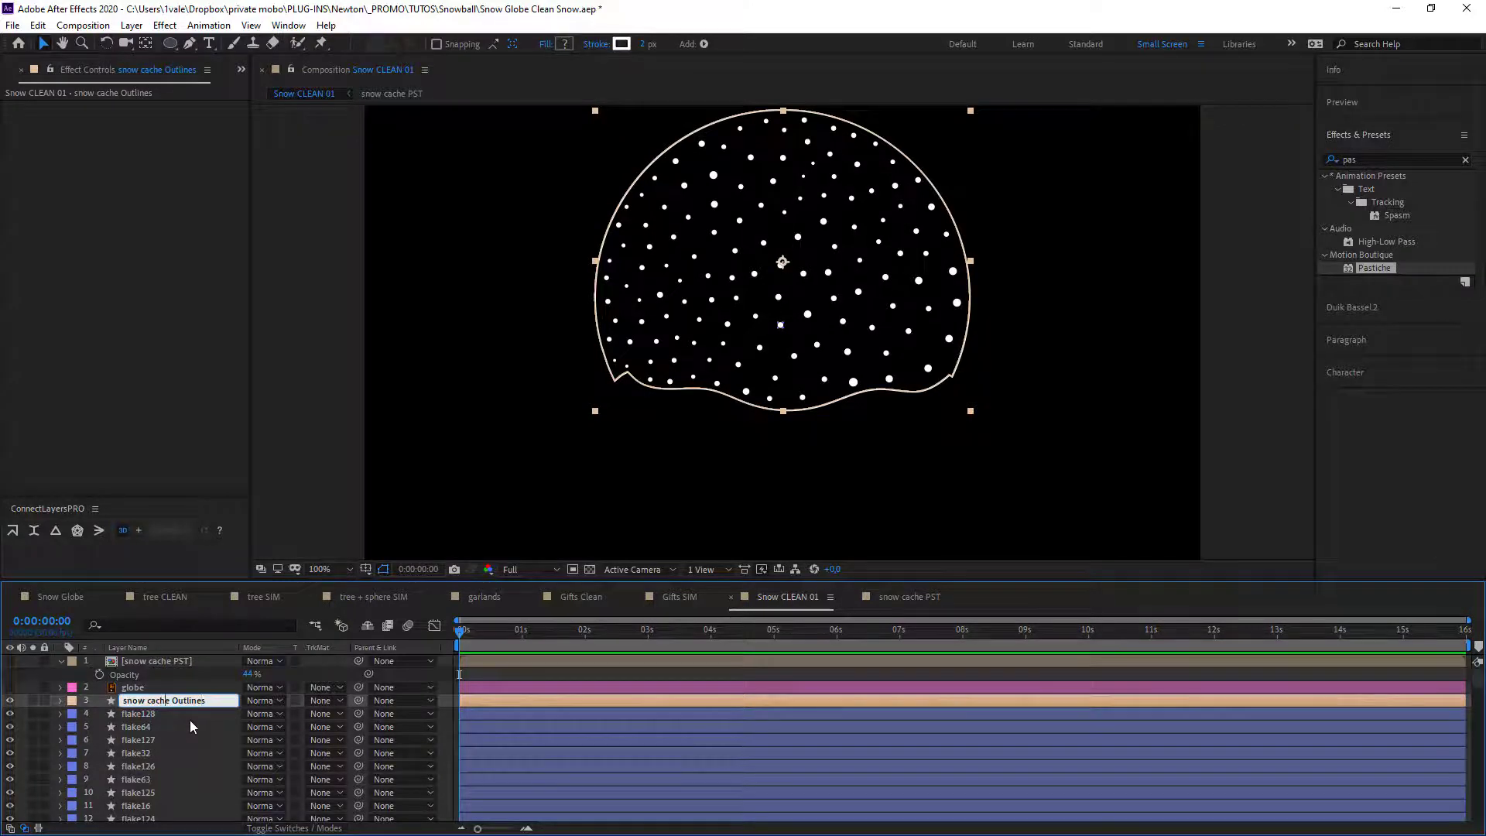
pyautogui.press('BackSpace')
pyautogui.press('BackSpace')
pyautogui.press('BackSpace')
pyautogui.press('BackSpace')
pyautogui.press('BackSpace')
pyautogui.press('BackSpace')
pyautogui.press('BackSpace')
pyautogui.press('BackSpace')
pyautogui.write('GLO')
pyautogui.press('BackSpace')
pyautogui.press('Return')
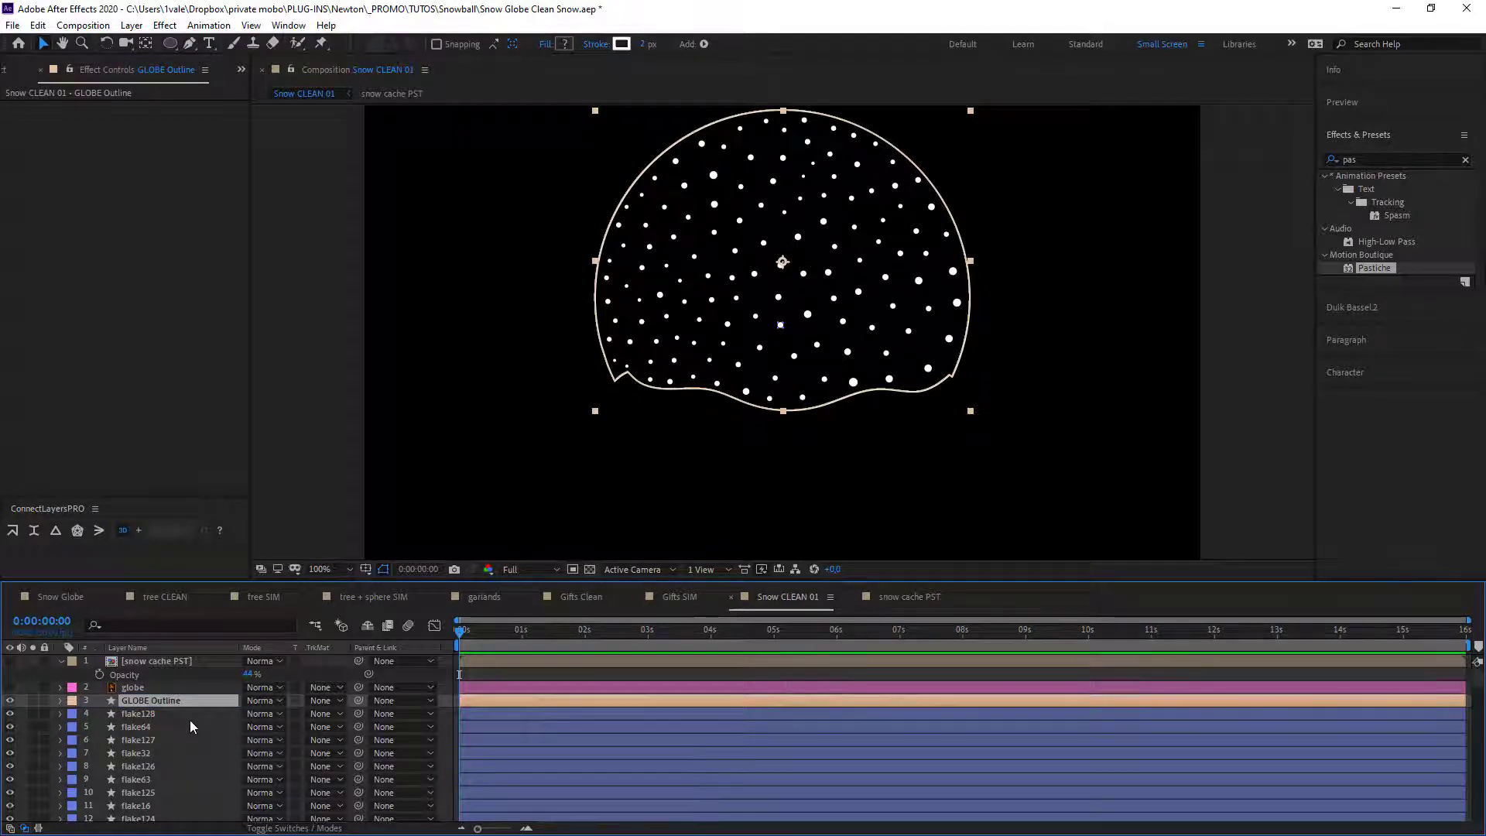
# Parent GLOBE Outline to the globe layer.
pyautogui.moveTo(360, 700); pyautogui.dragTo(157, 694)
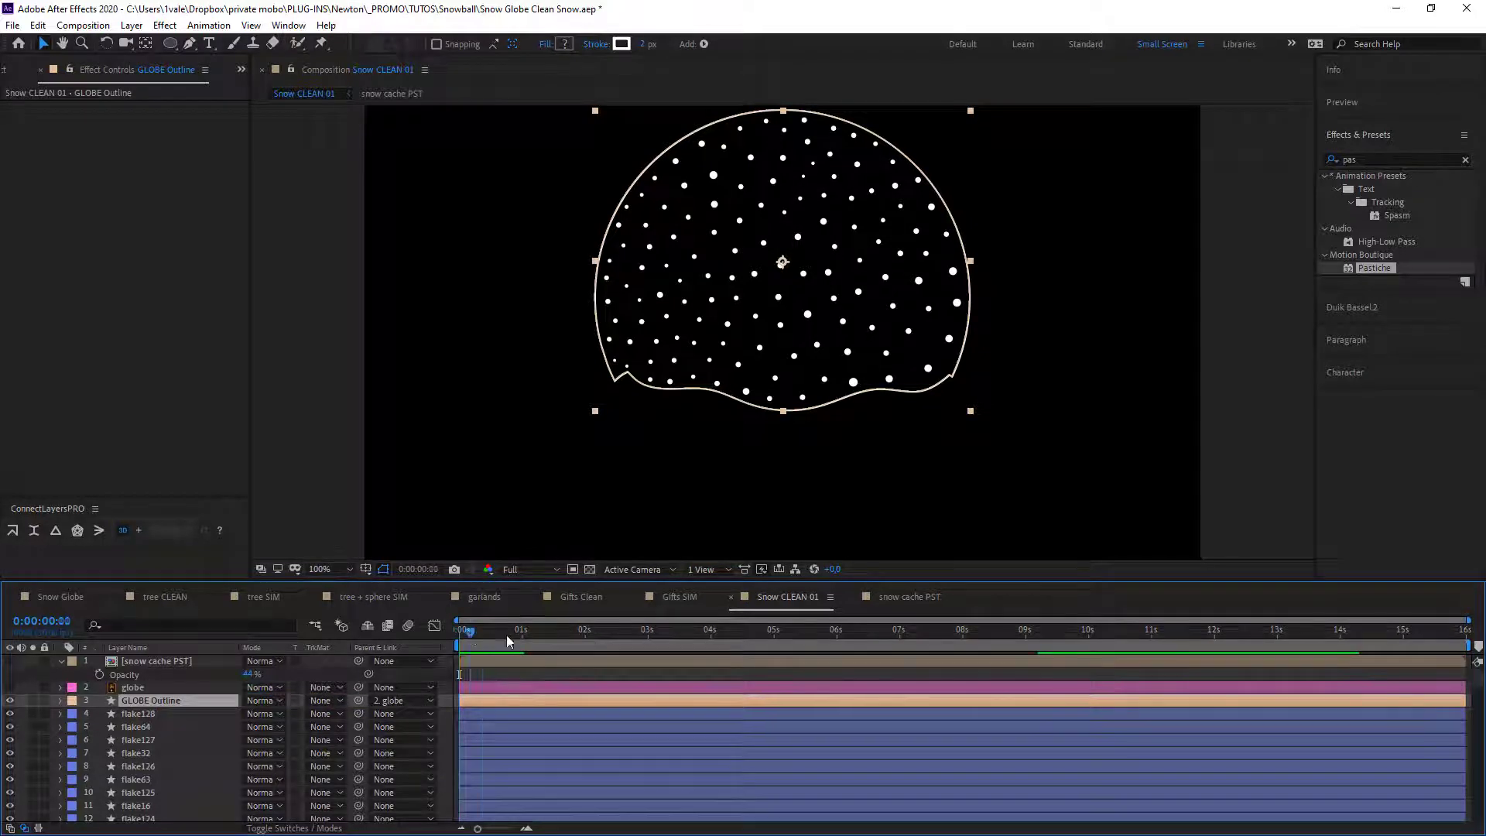
pyautogui.moveTo(528, 638); pyautogui.dragTo(383, 643)
pyautogui.click(305, 411)
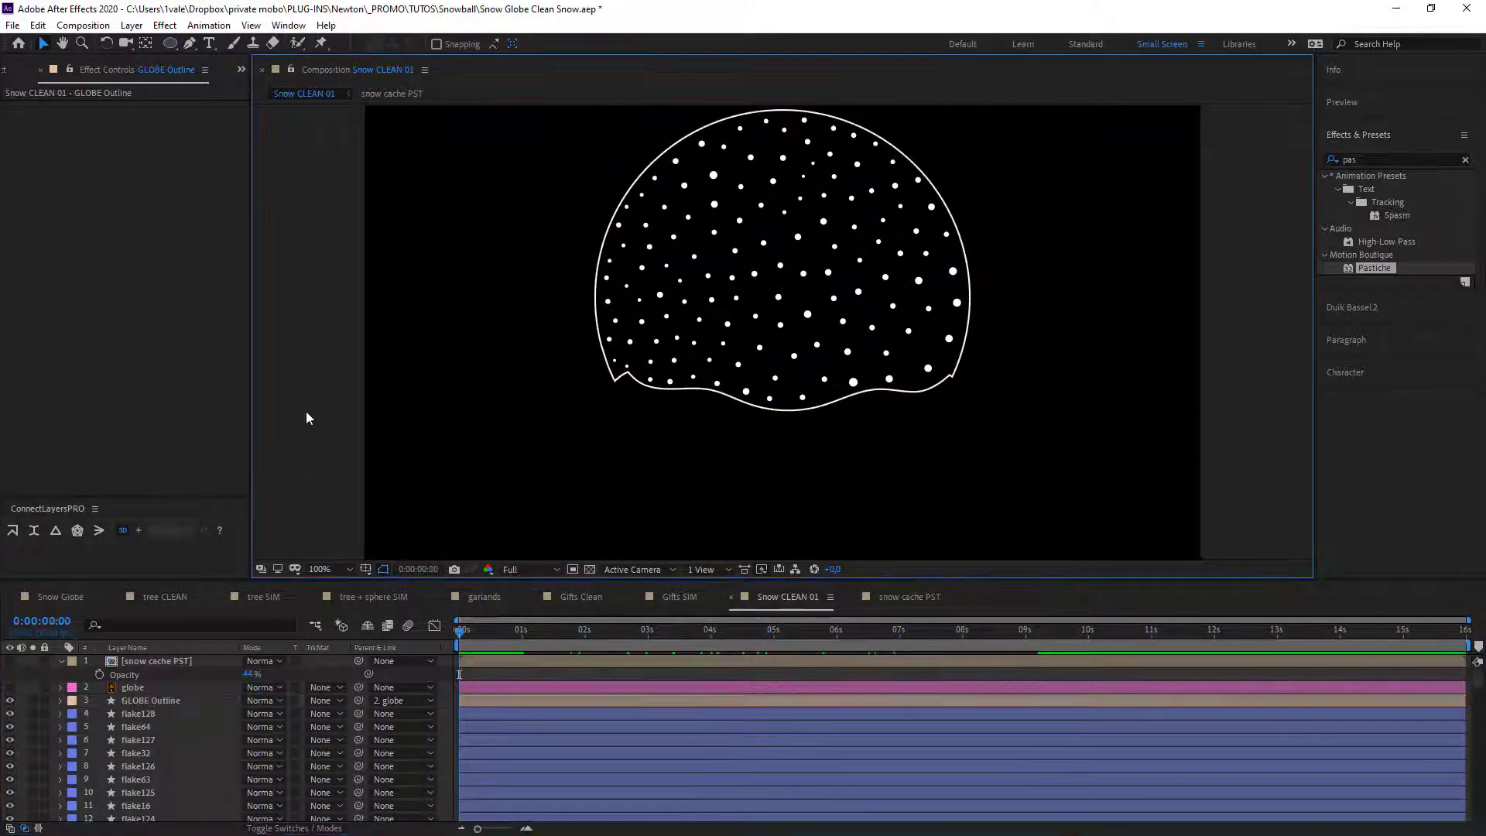
pyautogui.click(60, 662)
pyautogui.press(',')
pyautogui.press(',')
pyautogui.press('.')
pyautogui.press('.')
# Set the GLOBE Outline stroke colour to cyan-green 00FFCC.
pyautogui.click(152, 688)
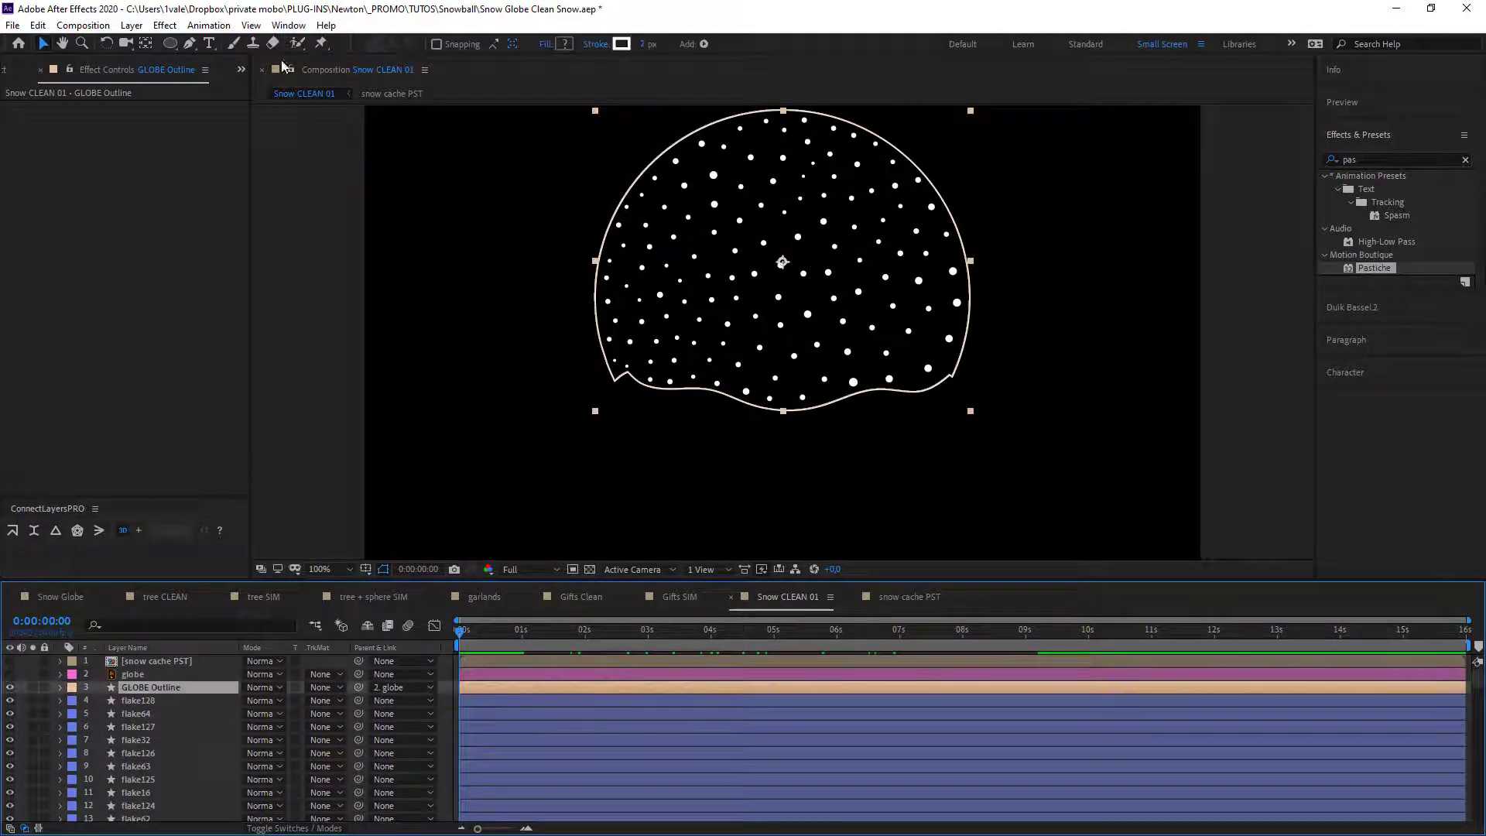
pyautogui.click(622, 43)
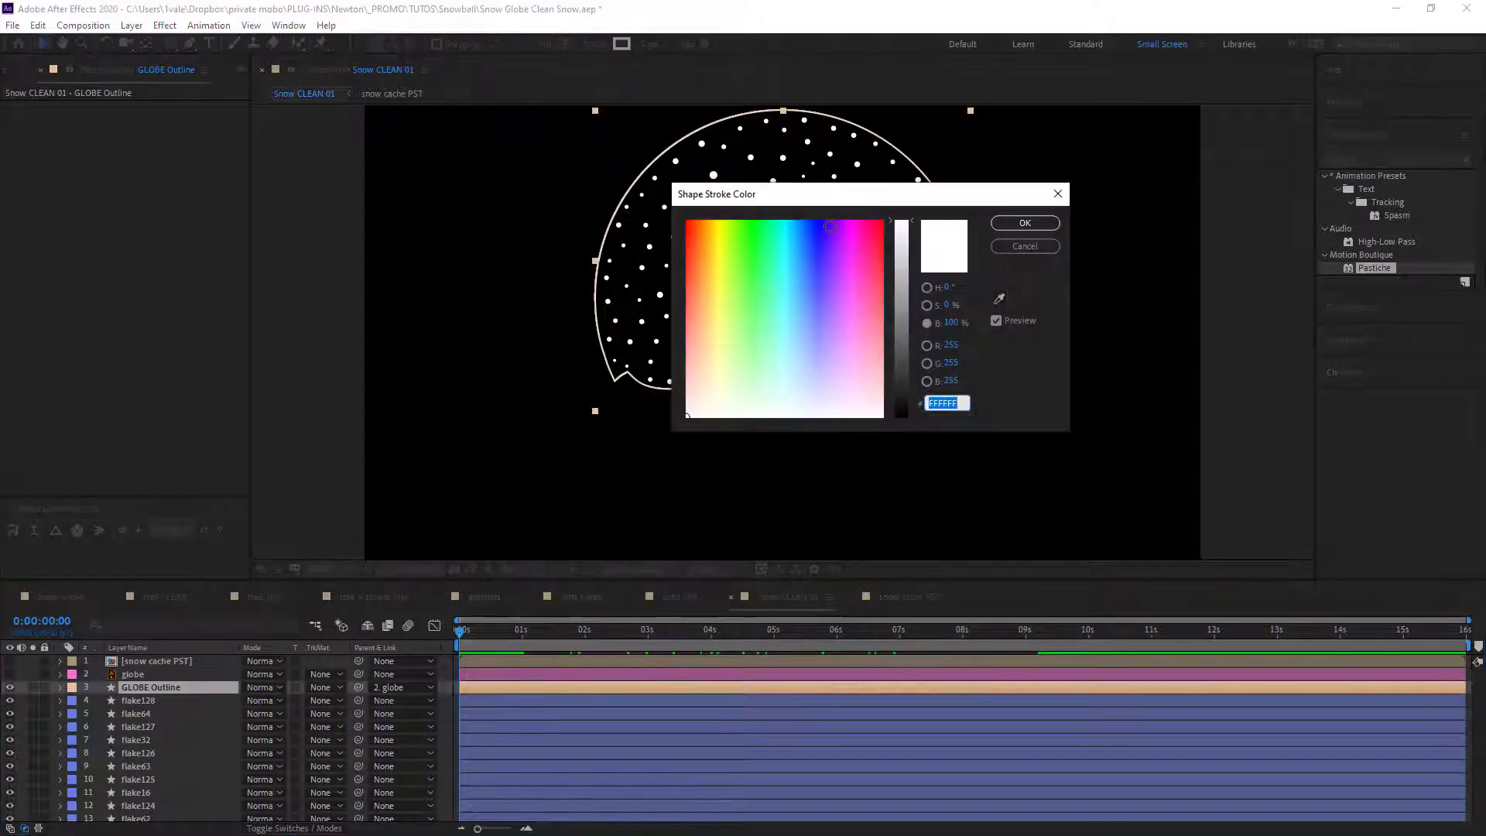
pyautogui.moveTo(829, 267); pyautogui.dragTo(775, 204)
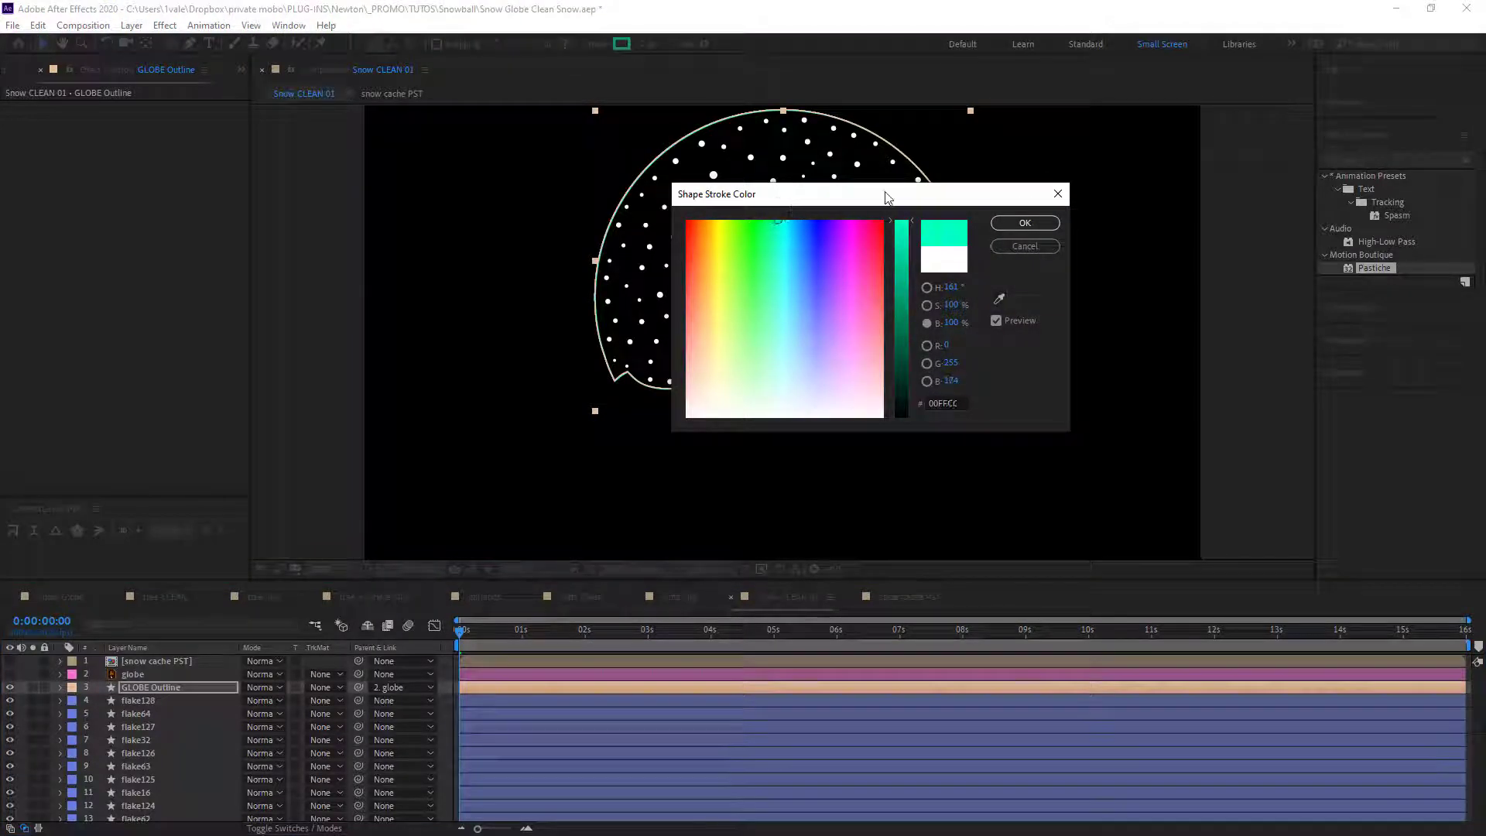
pyautogui.click(1007, 223)
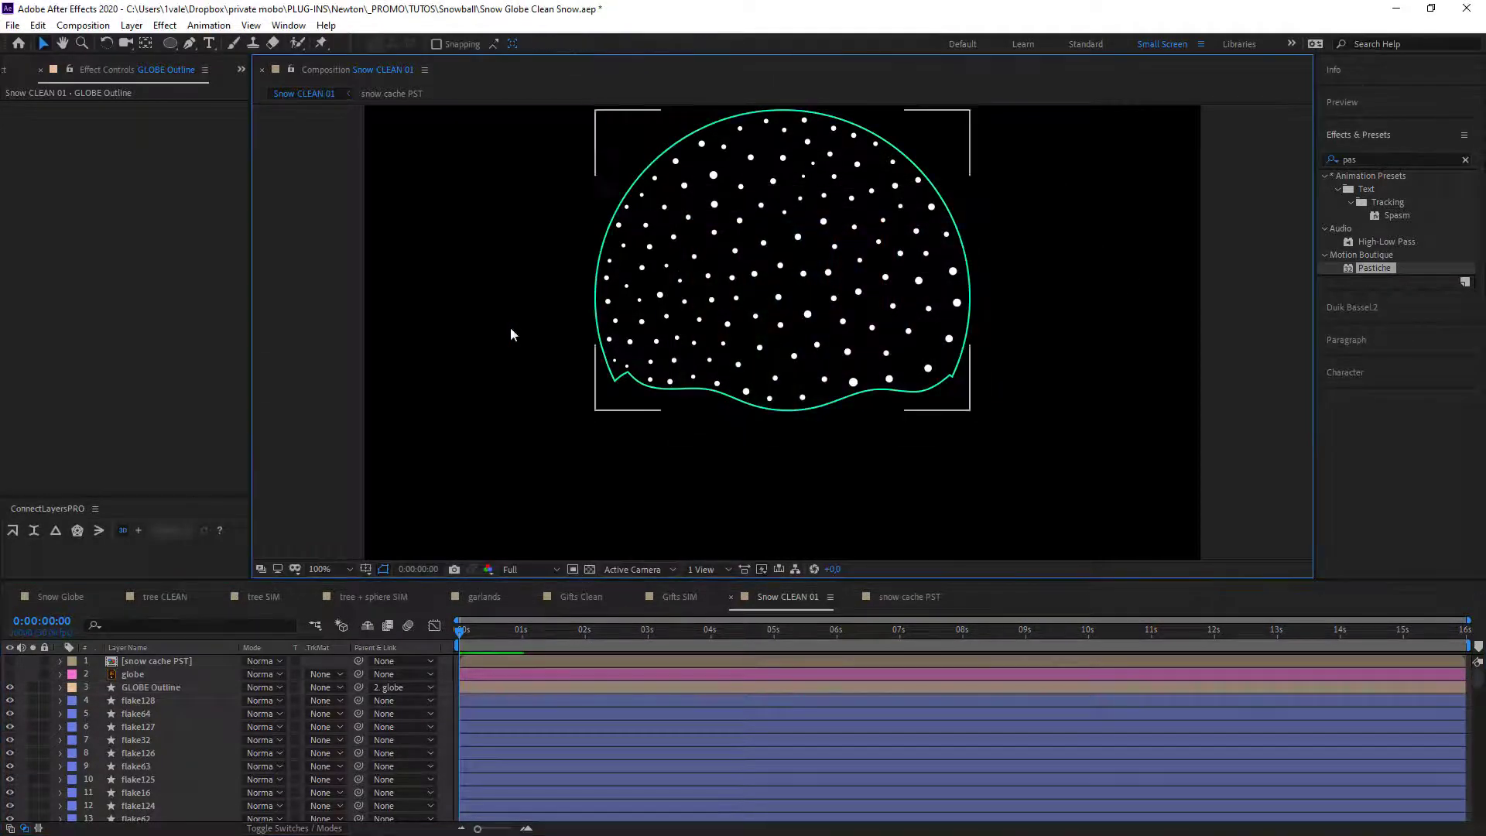
pyautogui.press('h')
pyautogui.moveTo(555, 272); pyautogui.dragTo(538, 345)
# Launch Newton 3 and set the GLOBE Outline body's Mesh Precision to 4.
pyautogui.press('v')
pyautogui.click(83, 25)
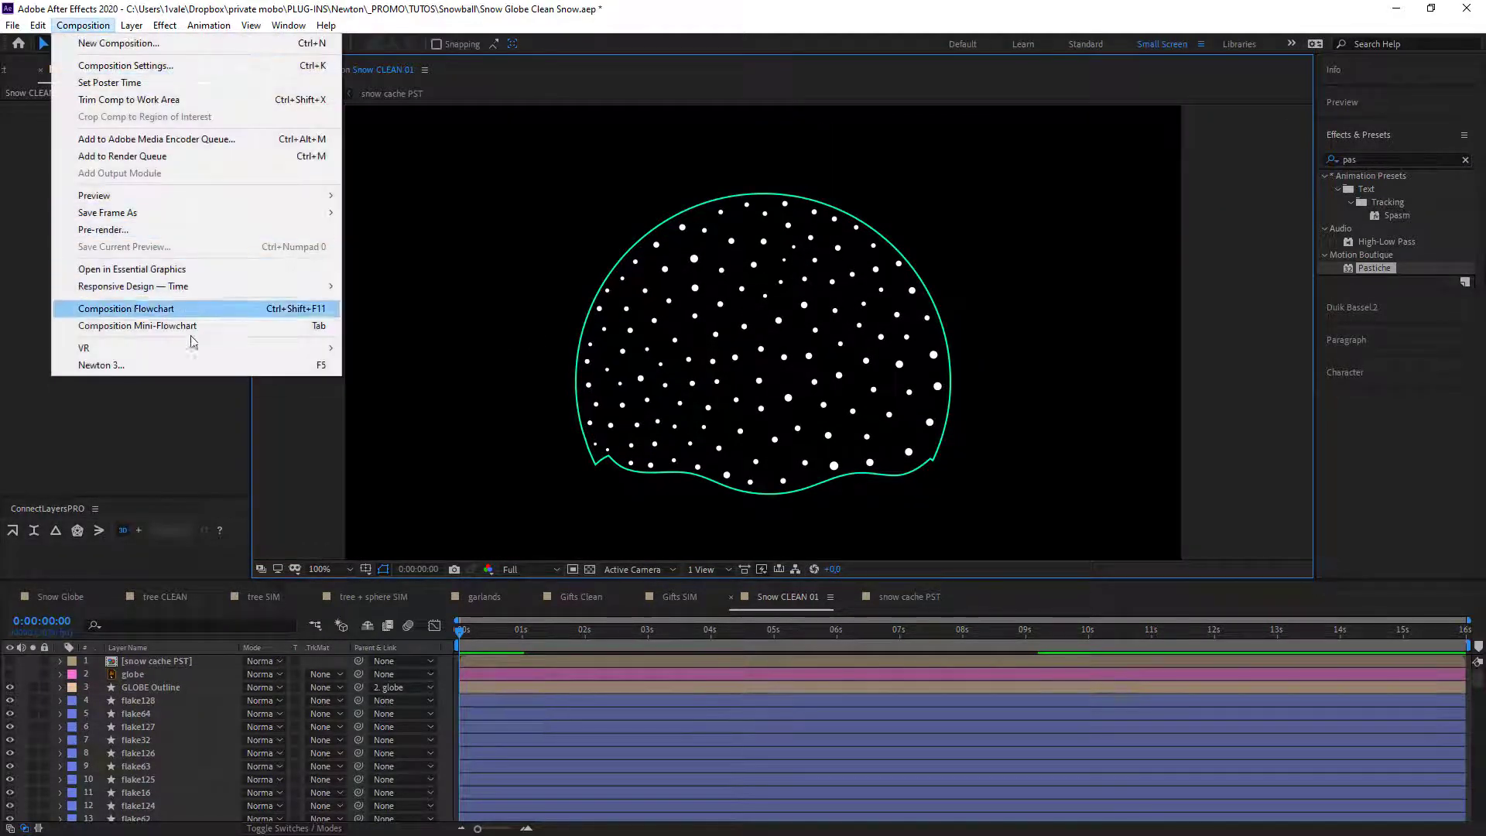
pyautogui.click(155, 364)
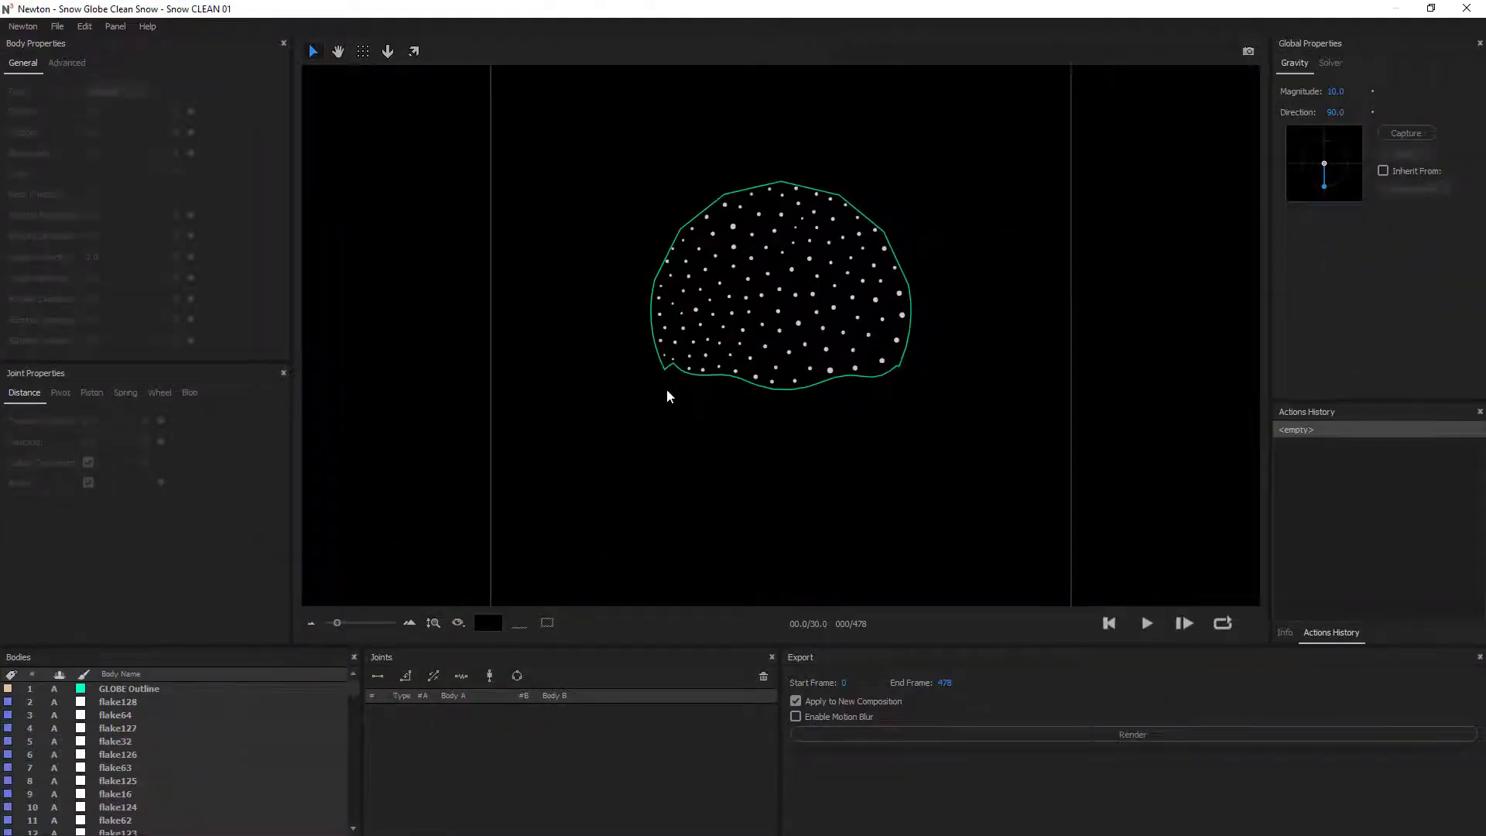
pyautogui.click(666, 369)
pyautogui.click(97, 194)
pyautogui.write('4')
pyautogui.press('Return')
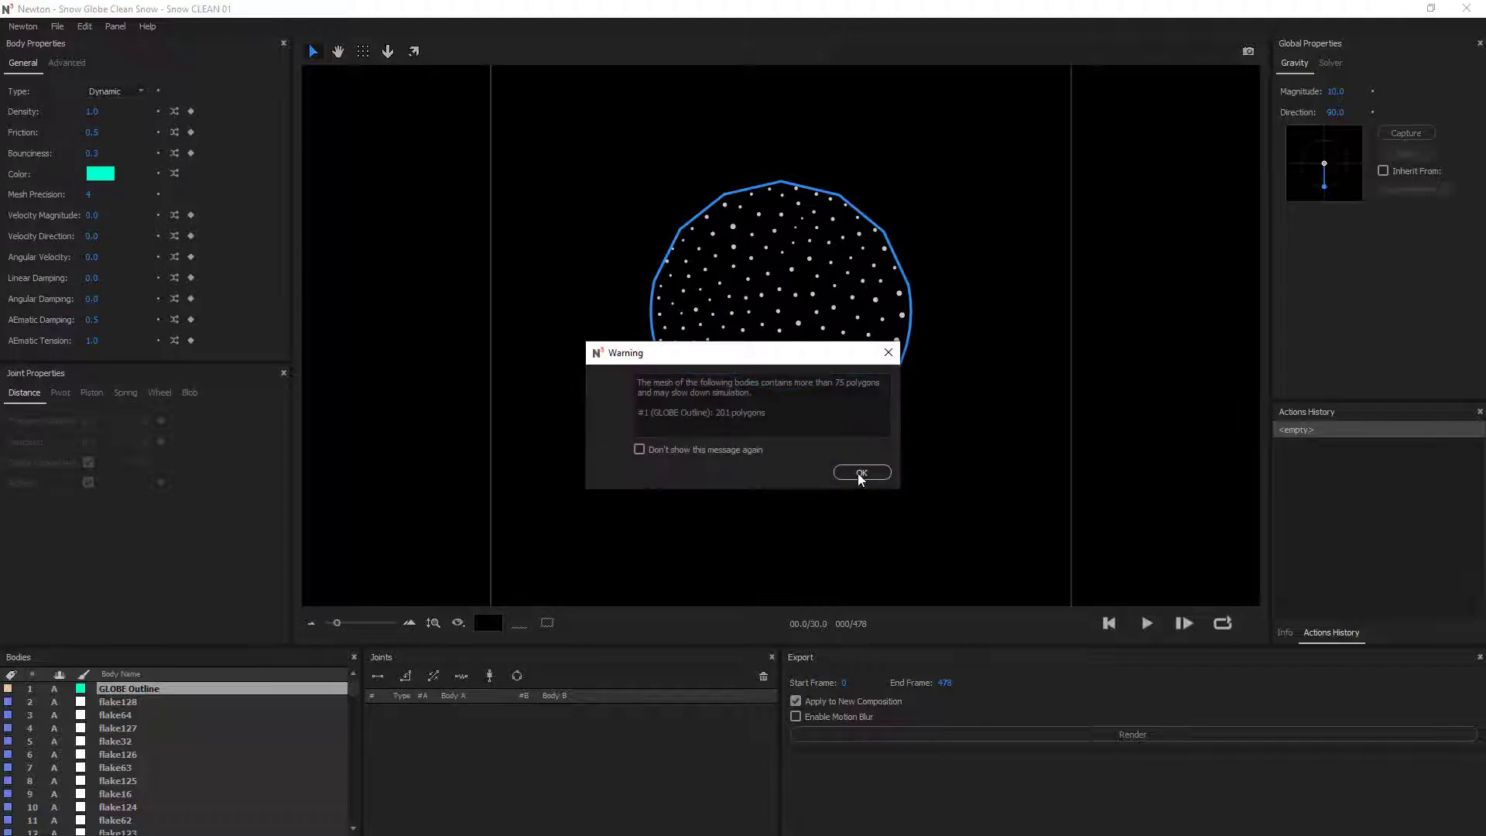
pyautogui.click(861, 475)
# Lower the Gravity Magnitude from 10.0 to 1.0.
pyautogui.click(915, 469)
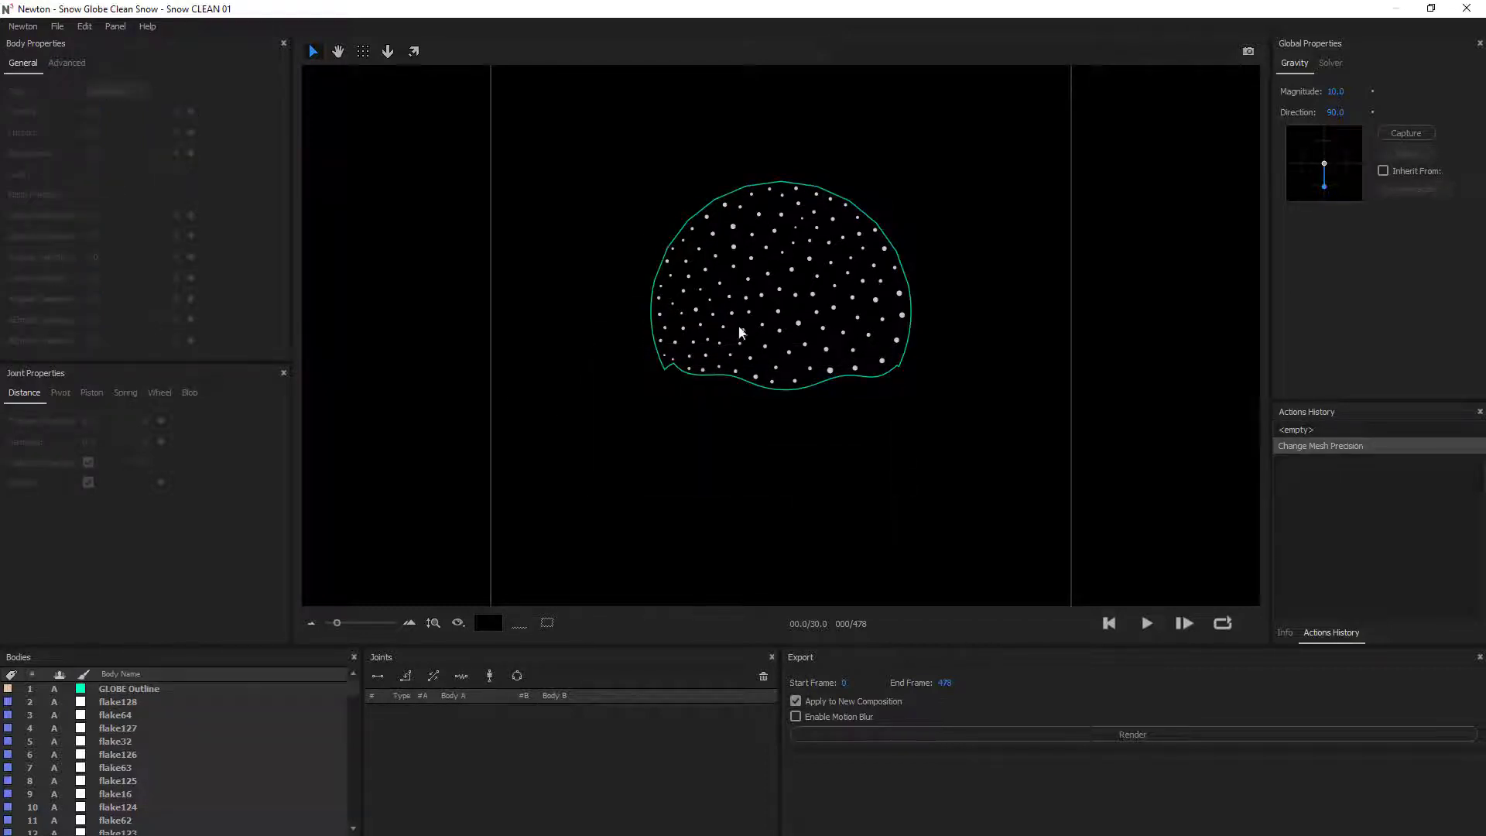
pyautogui.scroll(2, 754, 350)
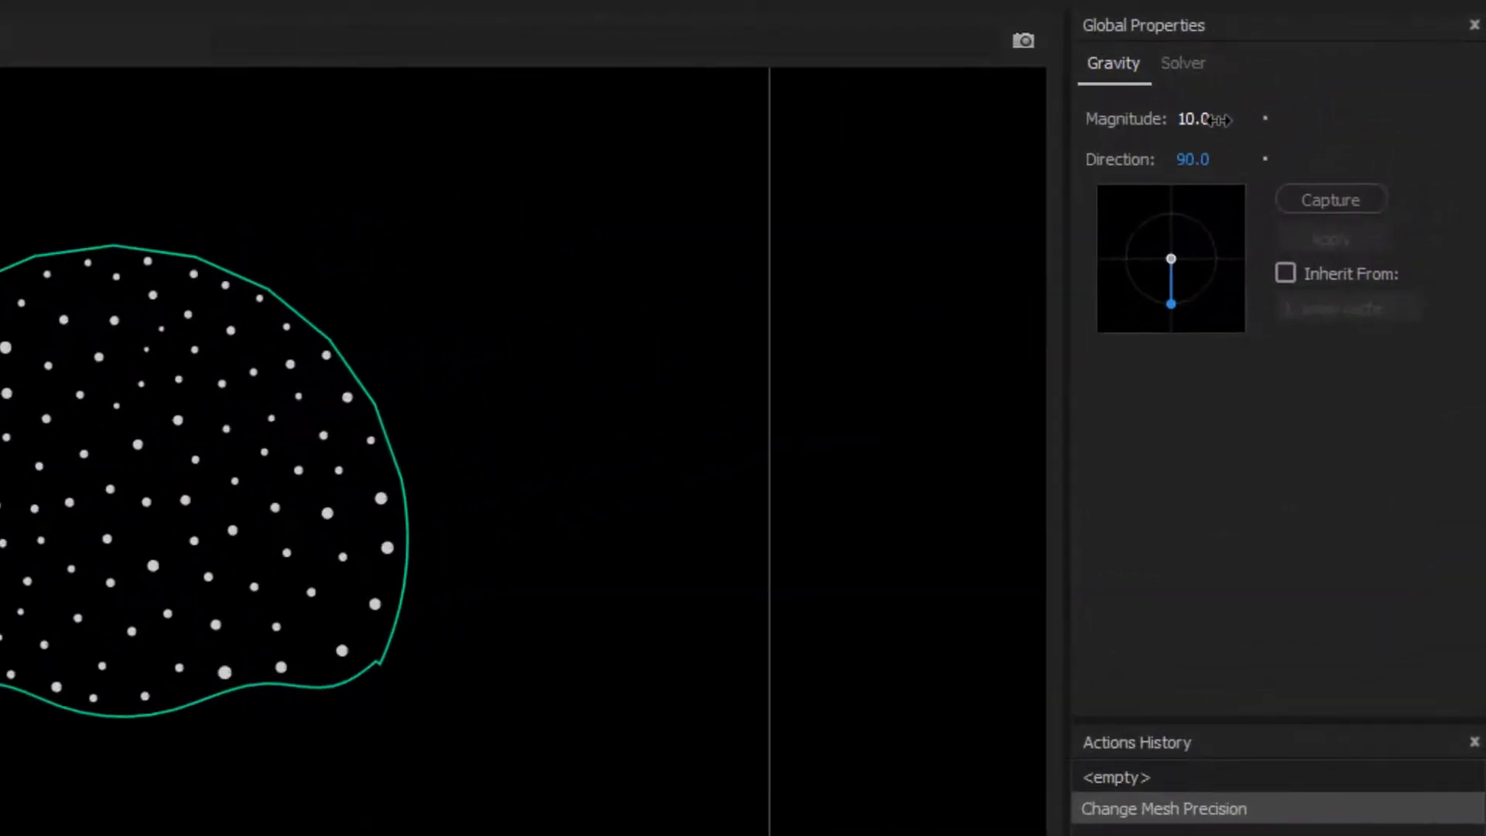
pyautogui.moveTo(1215, 119); pyautogui.dragTo(1184, 118)
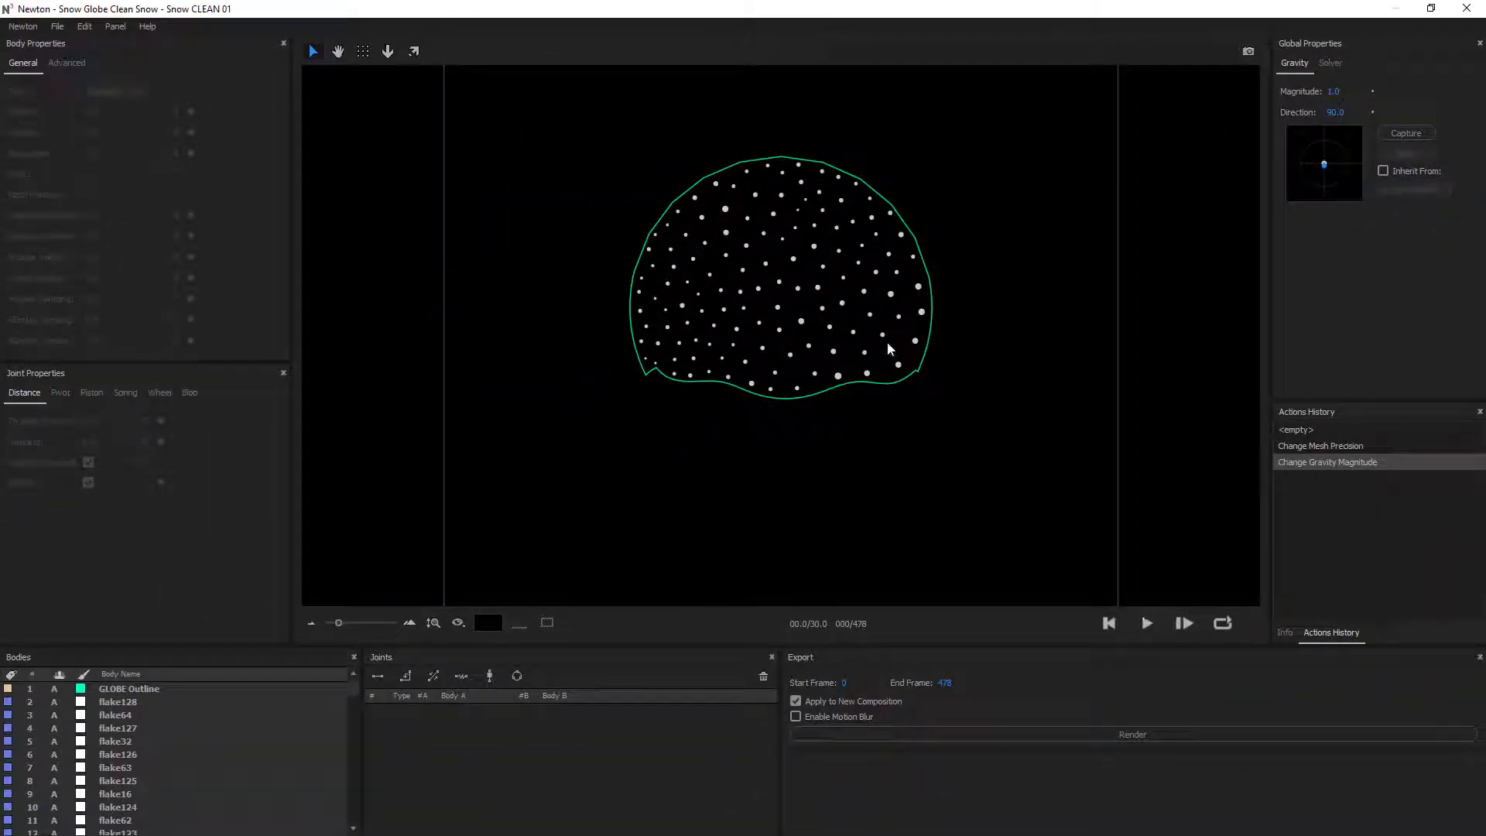
# Make the GLOBE Outline body Kinematic and play the simulation.
pyautogui.click(916, 370)
pyautogui.click(139, 91)
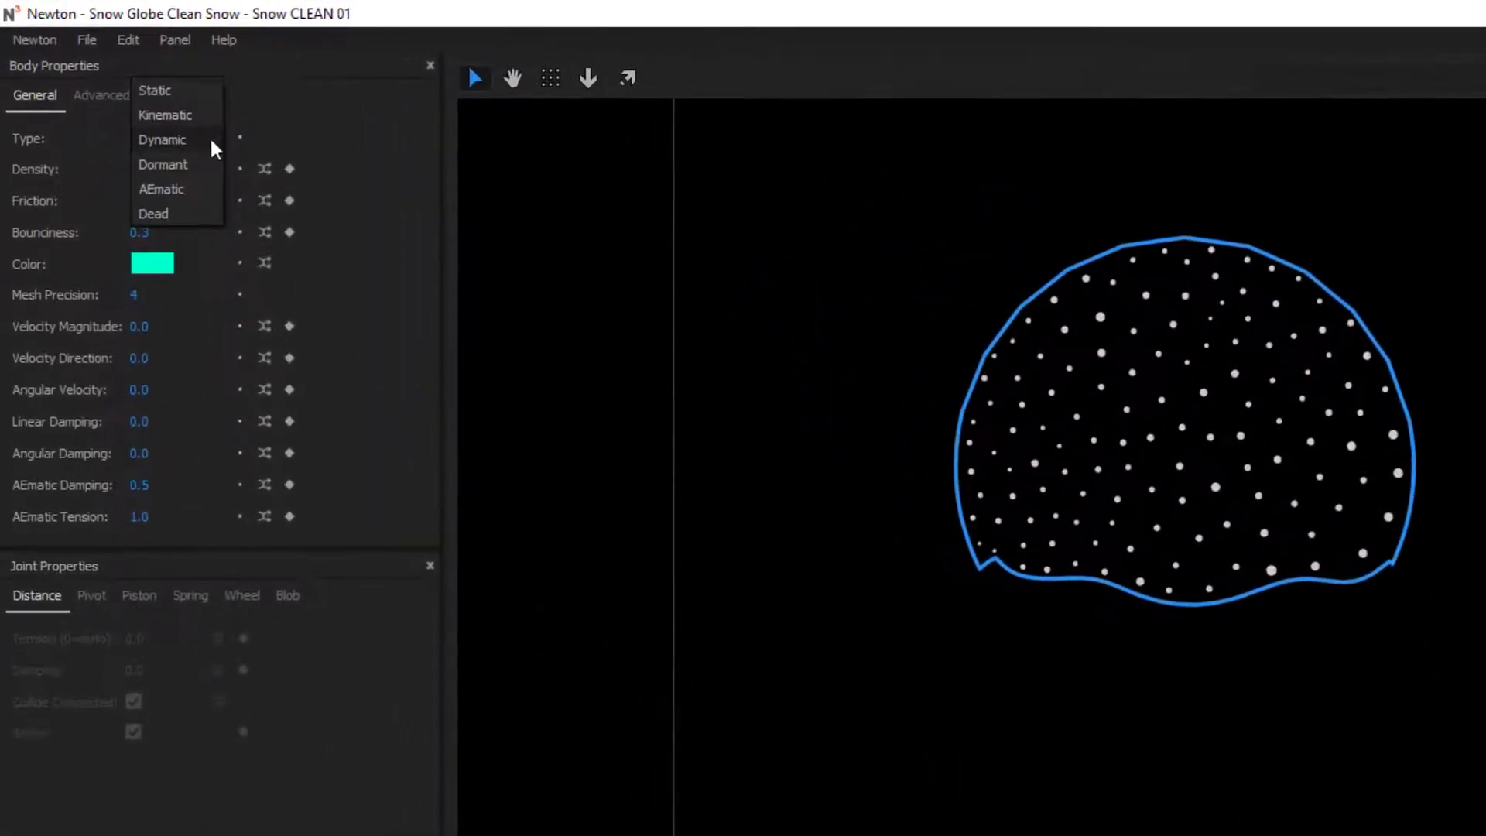
pyautogui.click(195, 115)
pyautogui.click(723, 343)
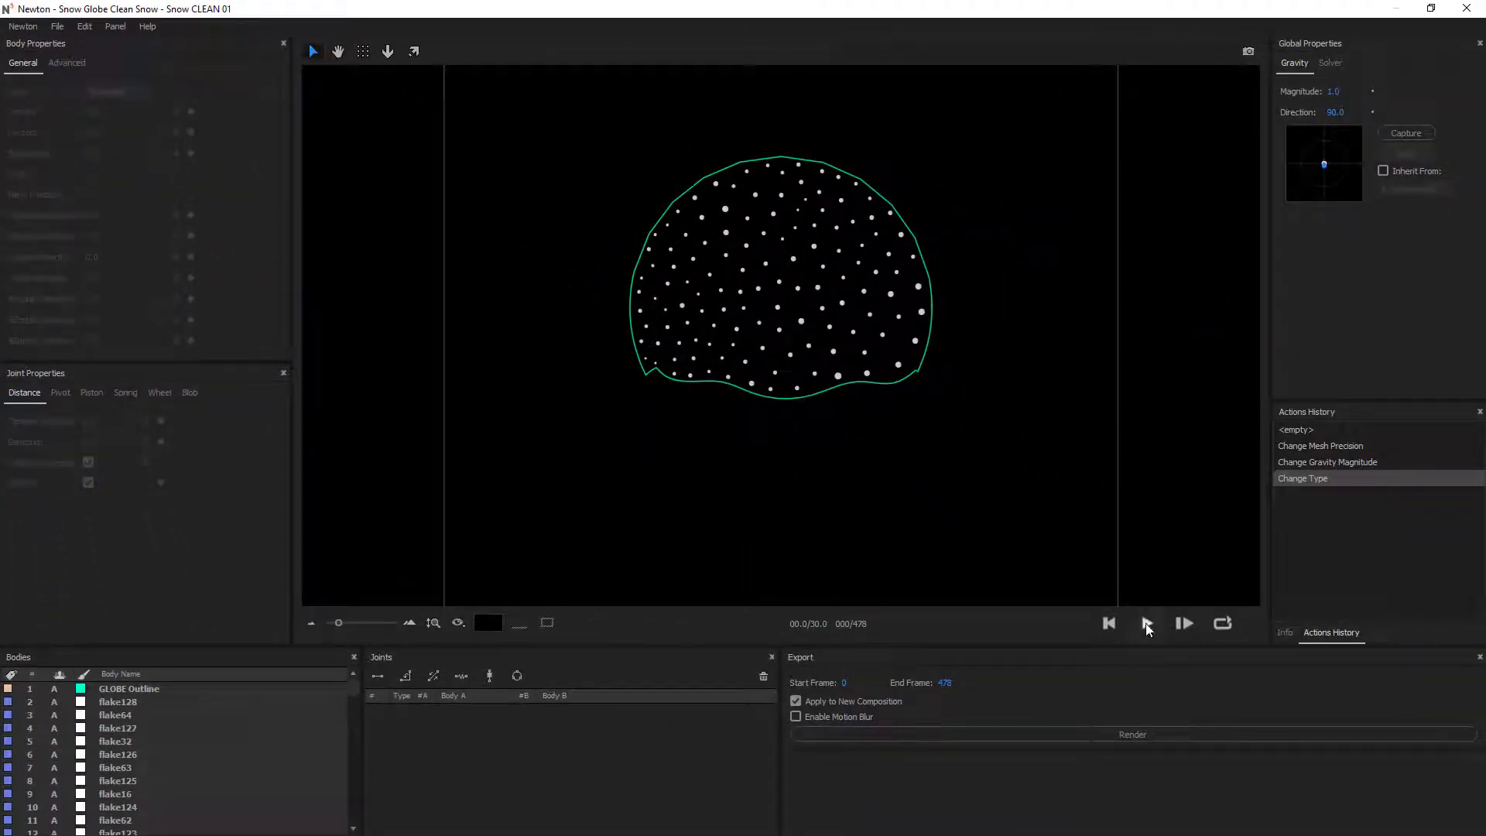
pyautogui.click(1147, 625)
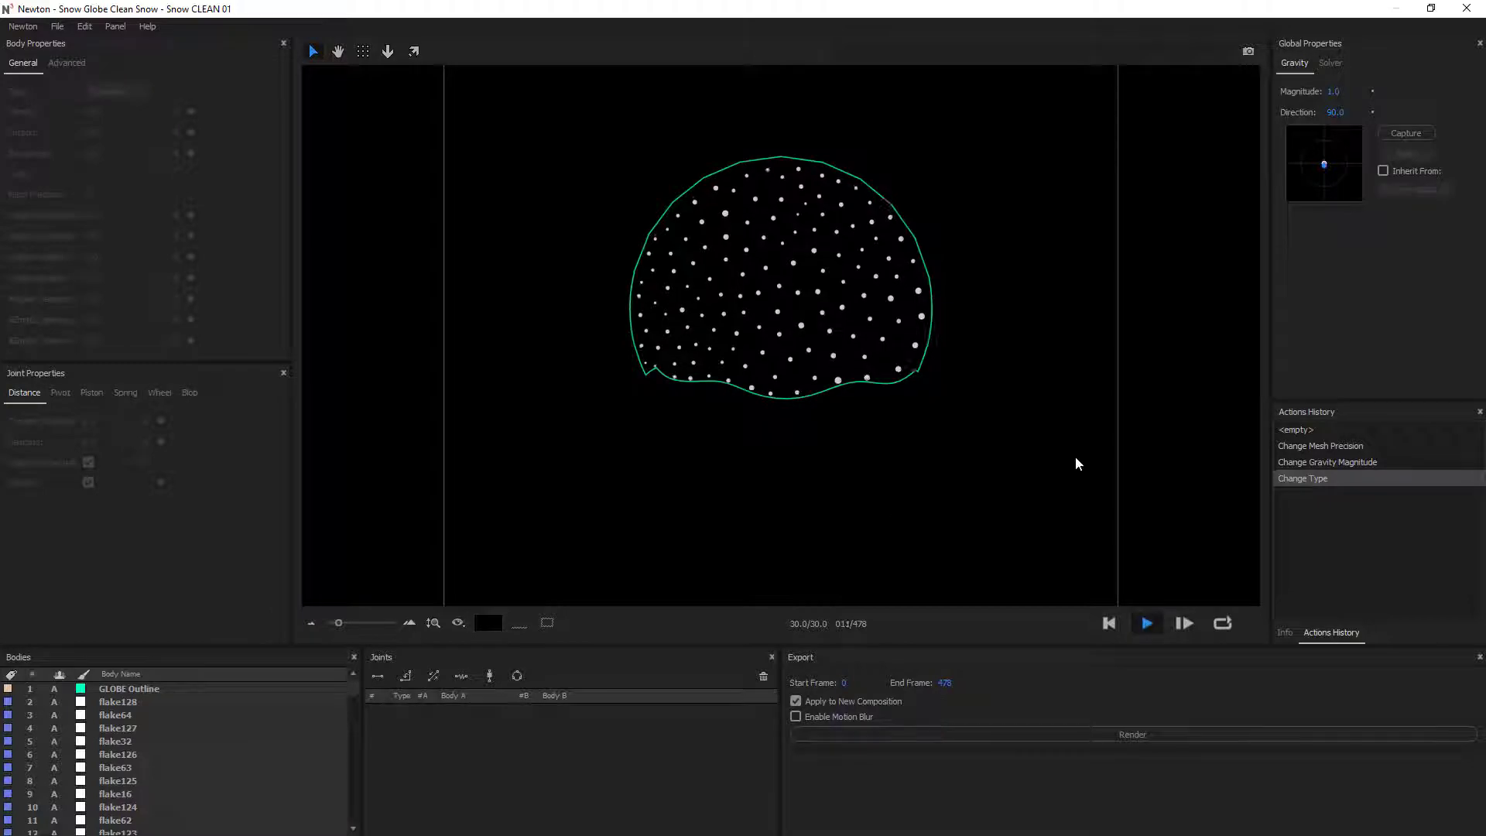
# Return to After Effects and copy the globe's last Position and Rotation keyframes.
pyautogui.click(1110, 624)
pyautogui.click(1467, 8)
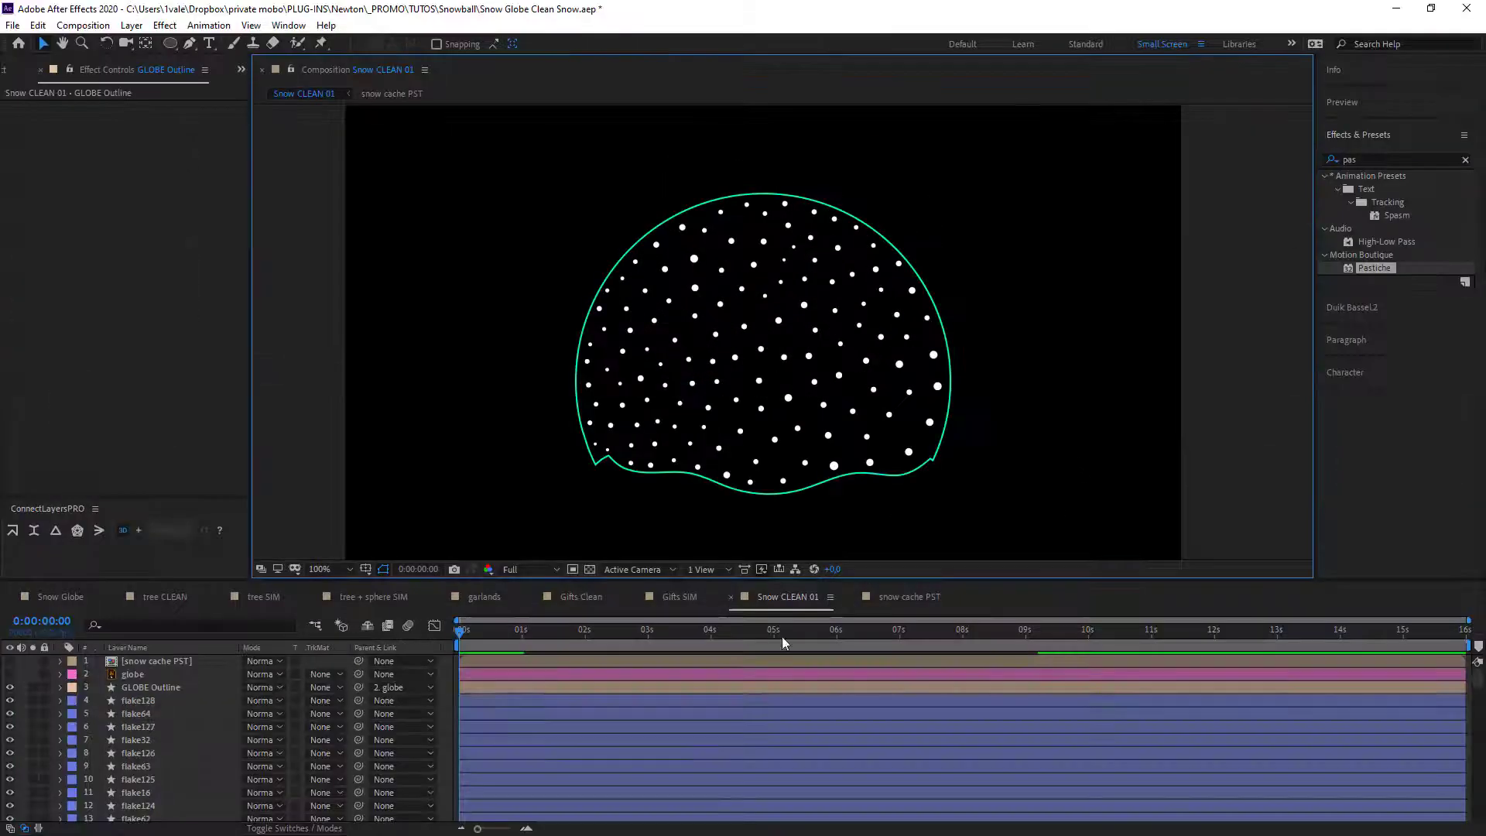
pyautogui.click(132, 675)
pyautogui.press('u')
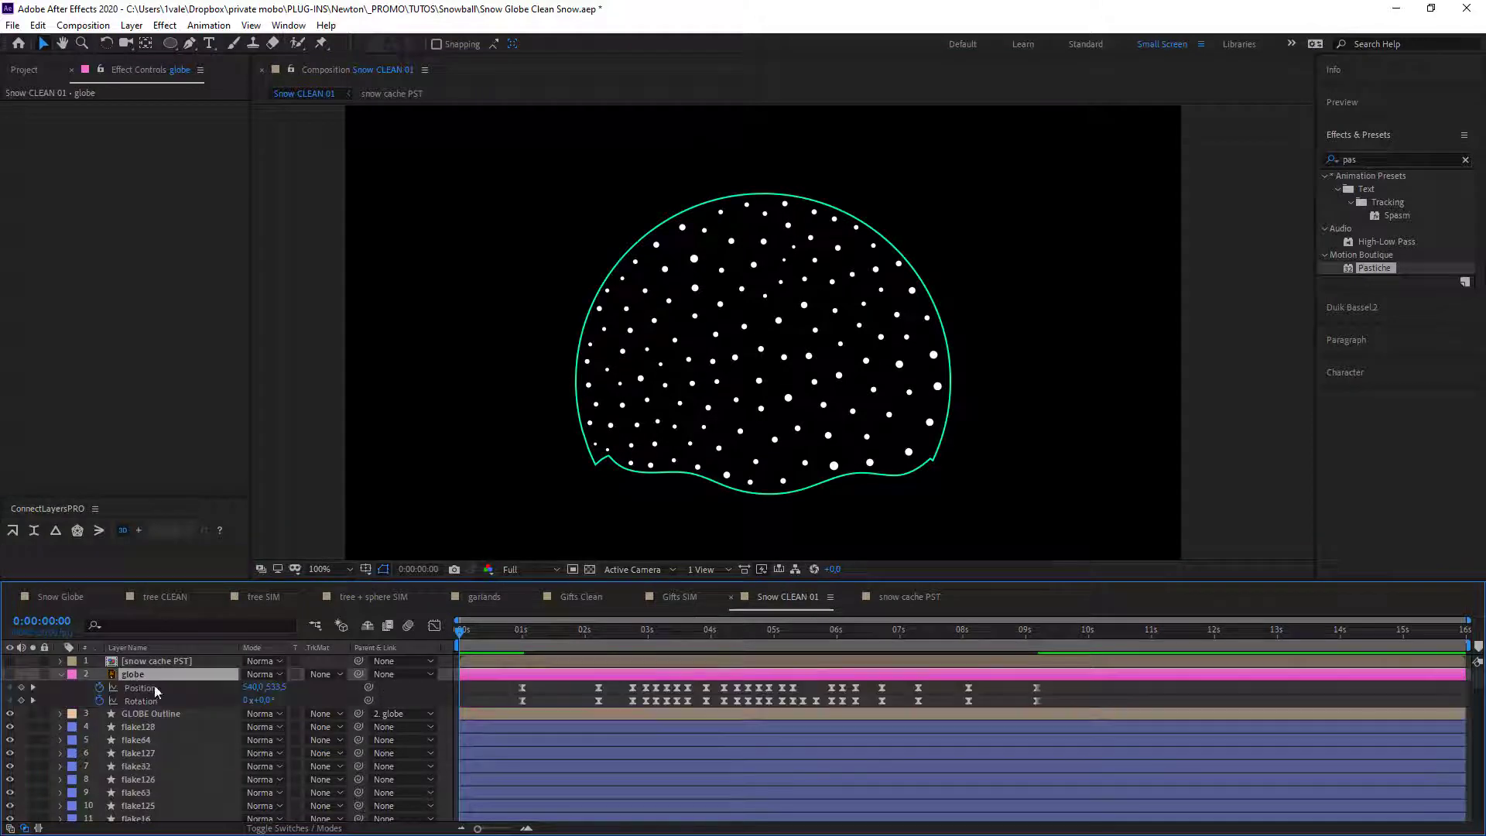
pyautogui.moveTo(1056, 681); pyautogui.dragTo(1031, 715)
pyautogui.hotkey('ctrl', 'c')
# Paste the keyframes at the comp end, 0:00:15:29, and send Snow CLEAN 01 to Newton.
pyautogui.press('End')
pyautogui.hotkey('ctrl', 'v')
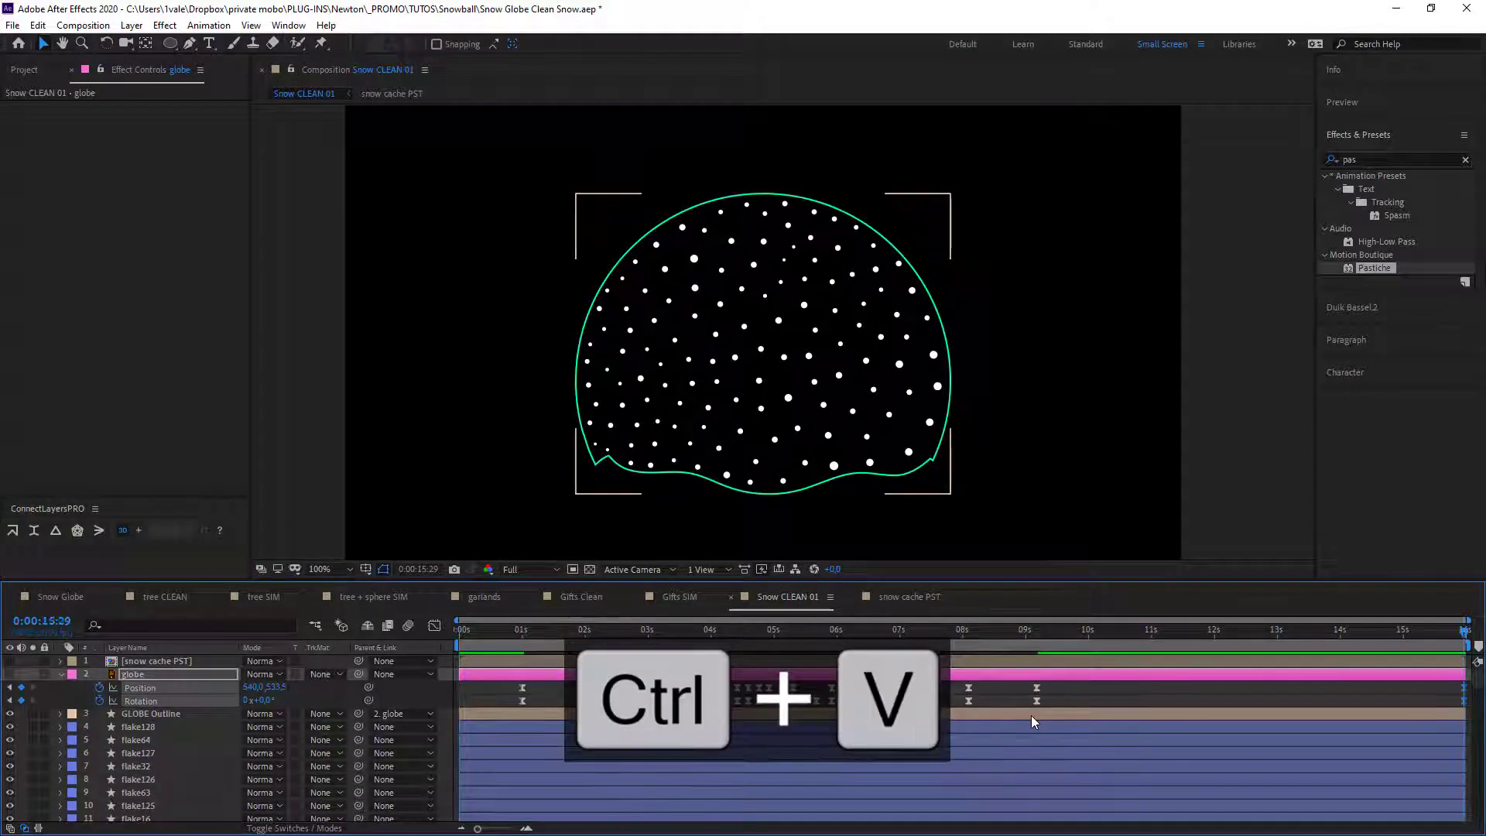
pyautogui.moveTo(1054, 681); pyautogui.dragTo(1030, 699)
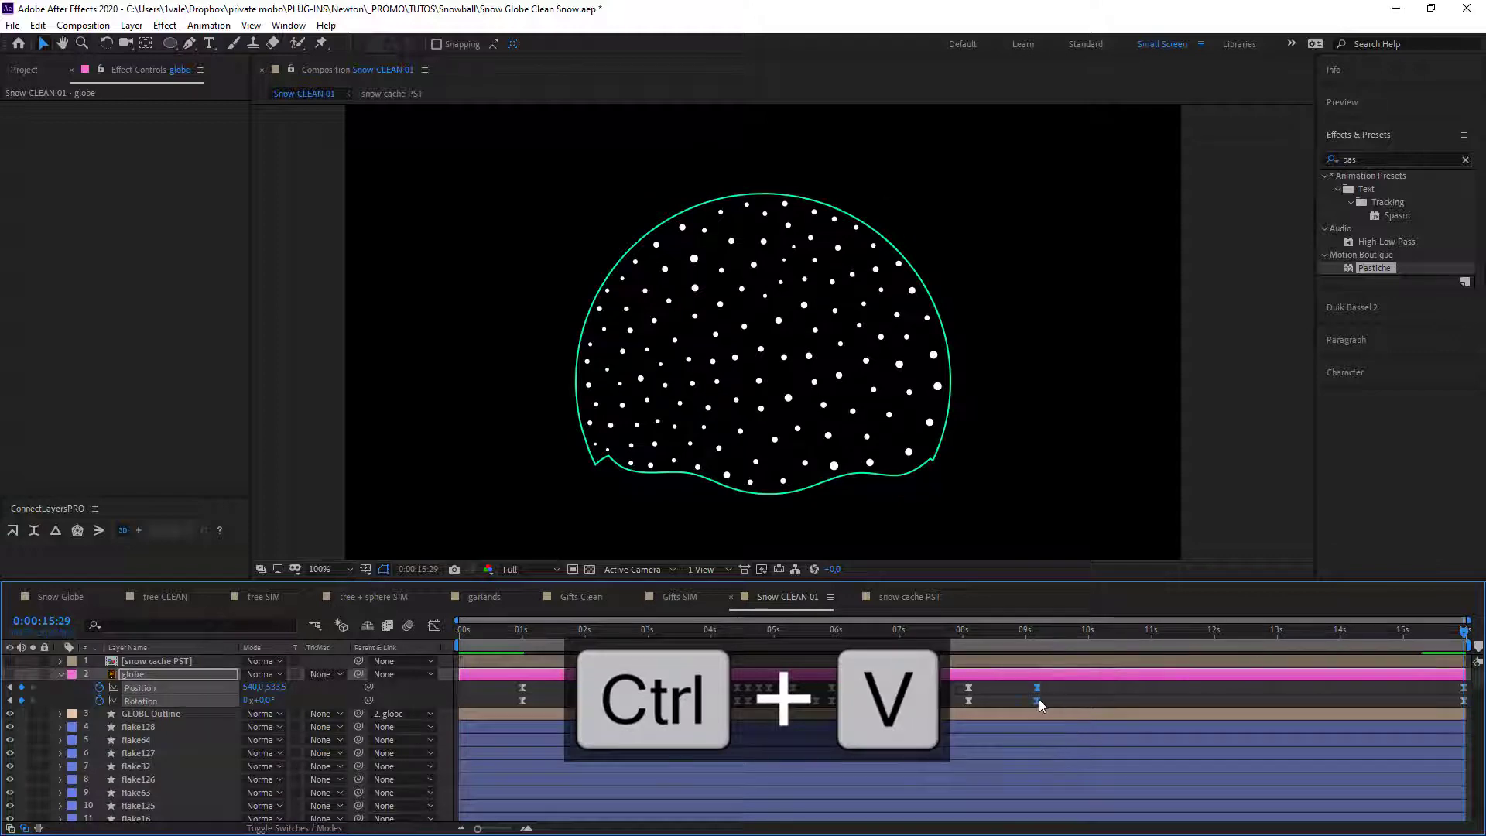
pyautogui.click(1074, 694)
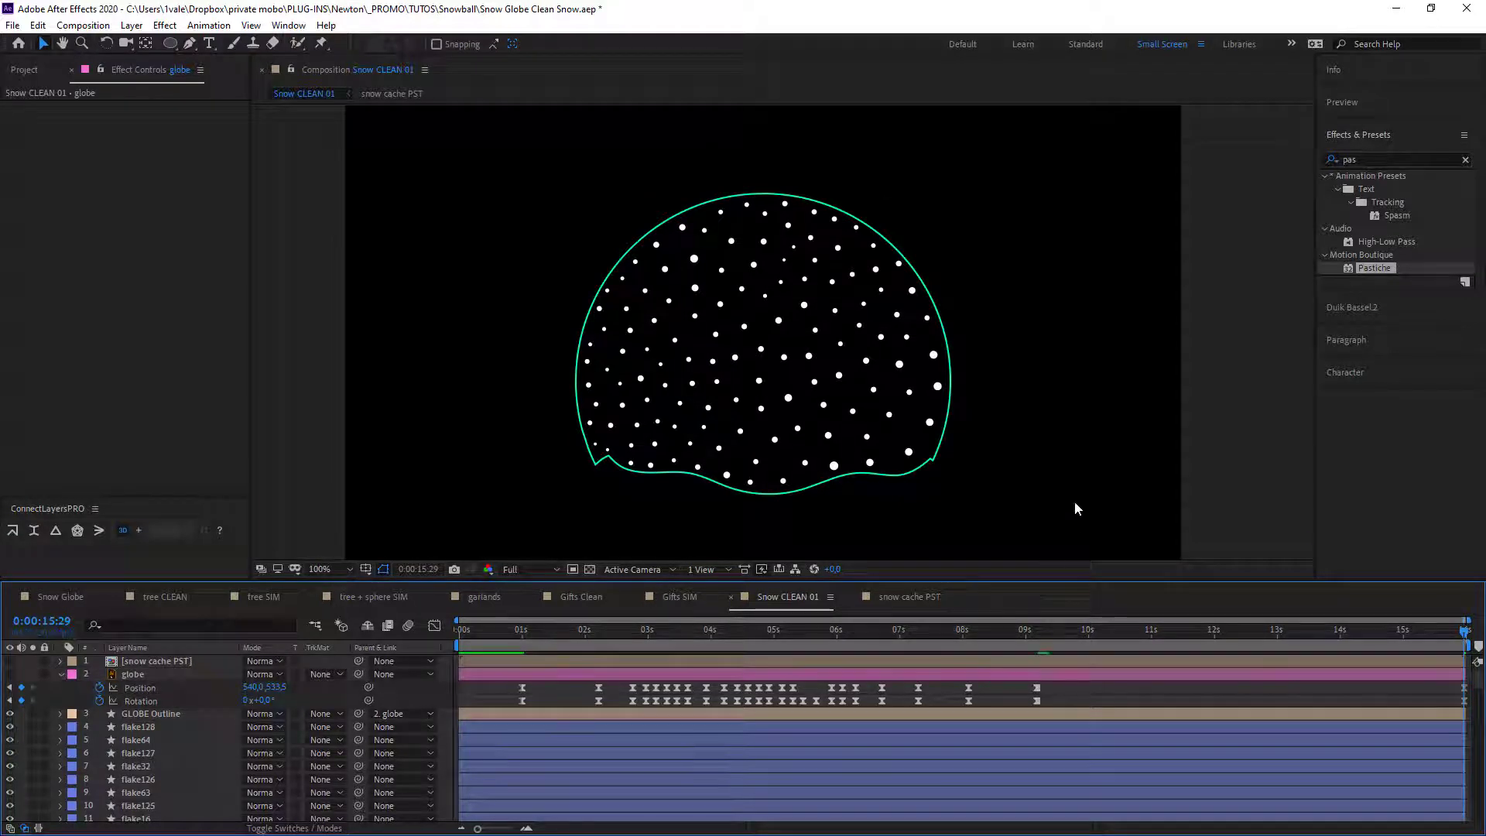
pyautogui.press('F5')
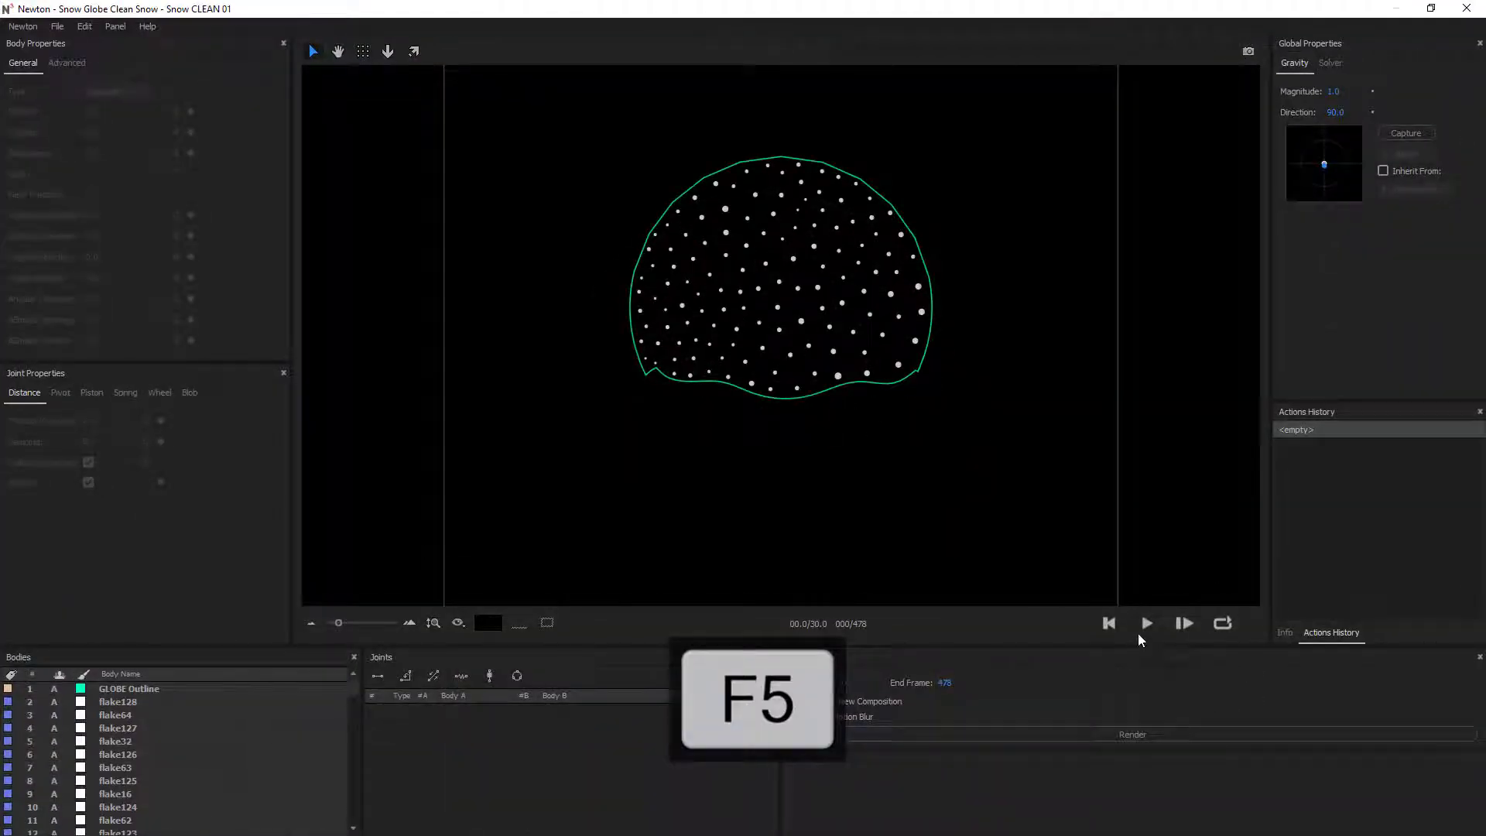
pyautogui.click(1138, 630)
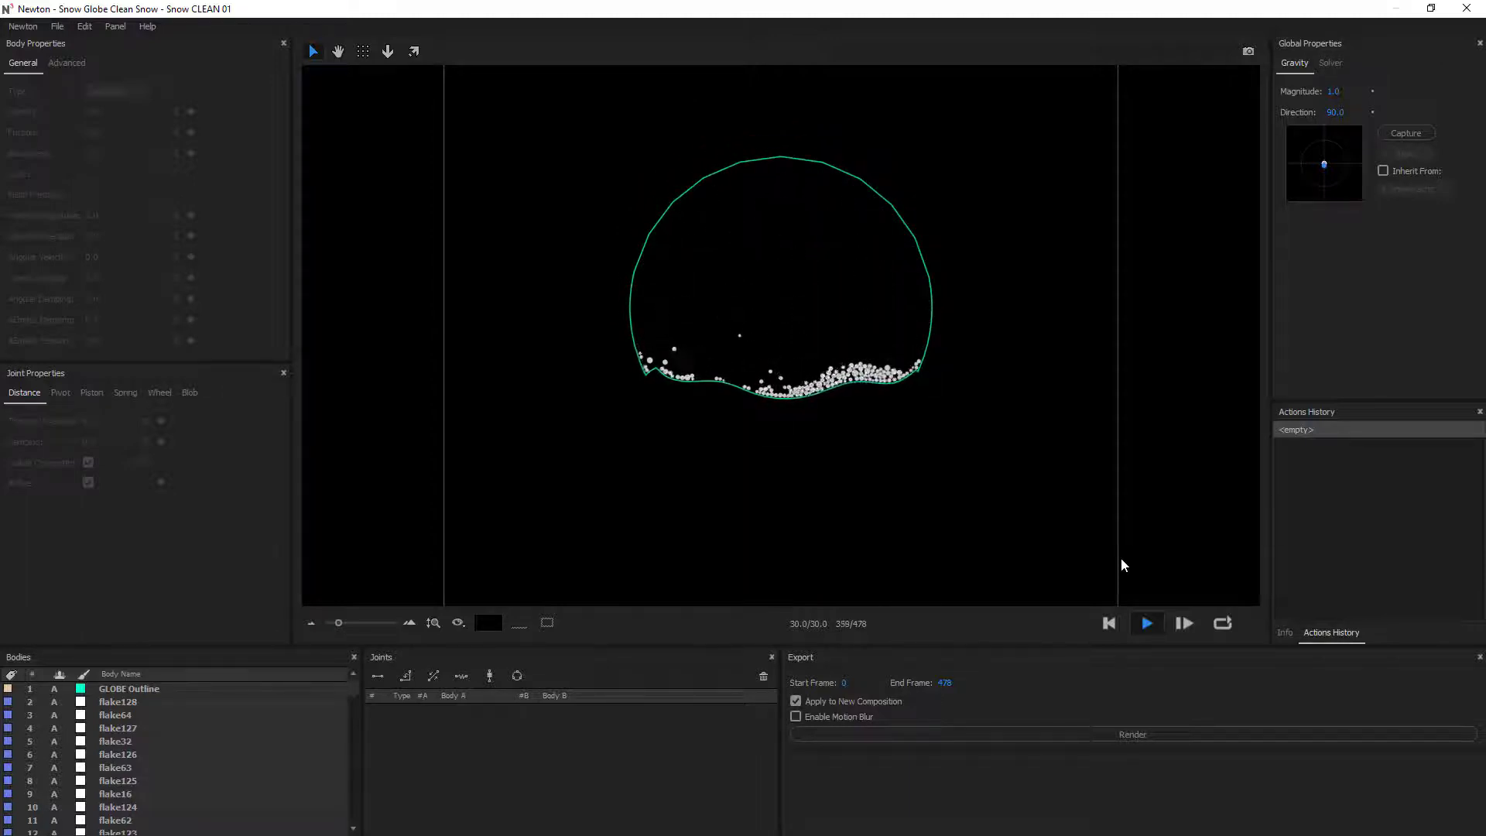
pyautogui.click(1107, 623)
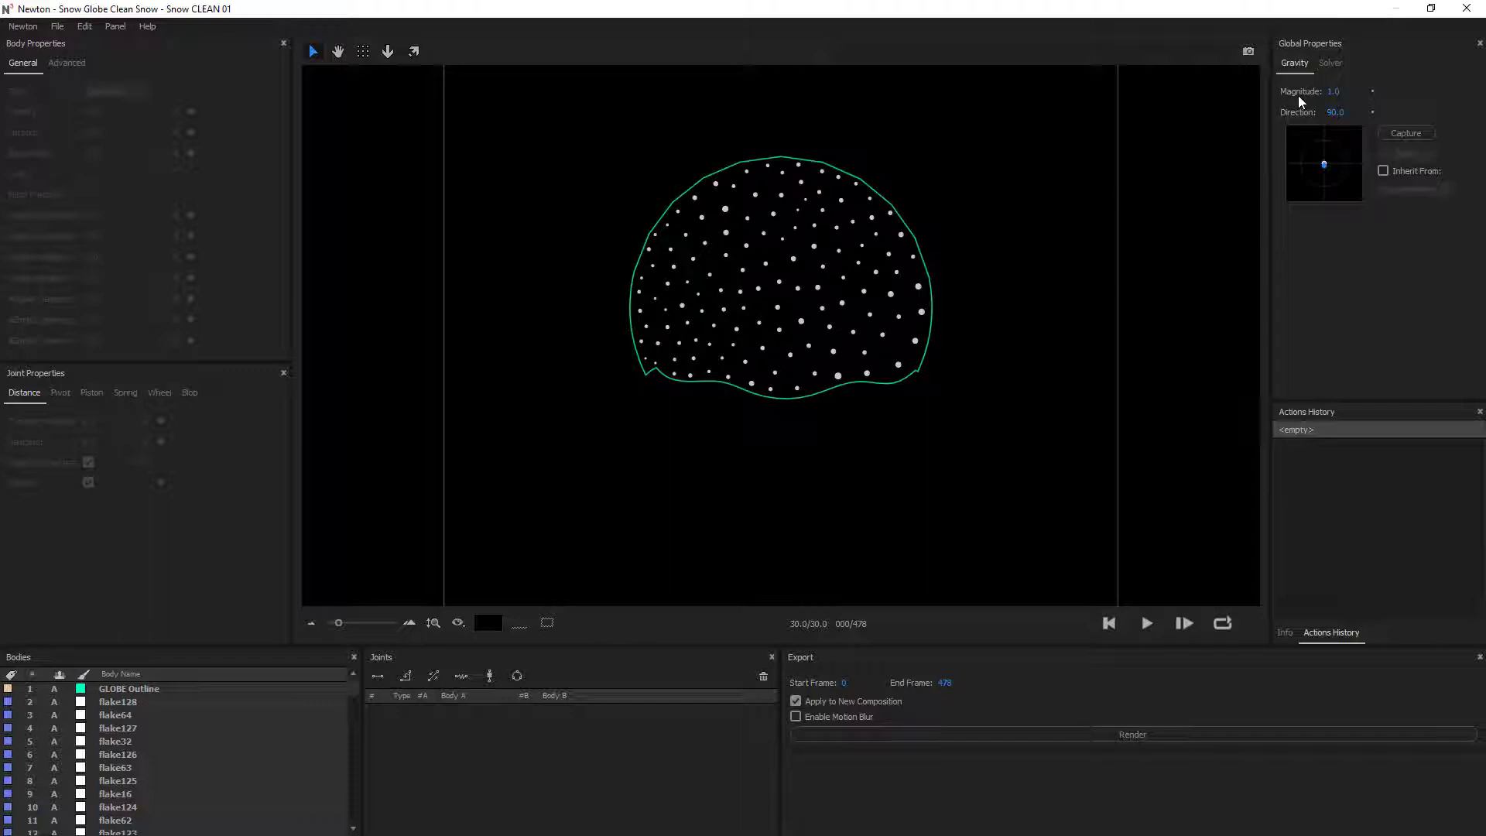
# Set Linear Damping to 0.3 on all snowflakes and preview the slower fall.
pyautogui.click(816, 288)
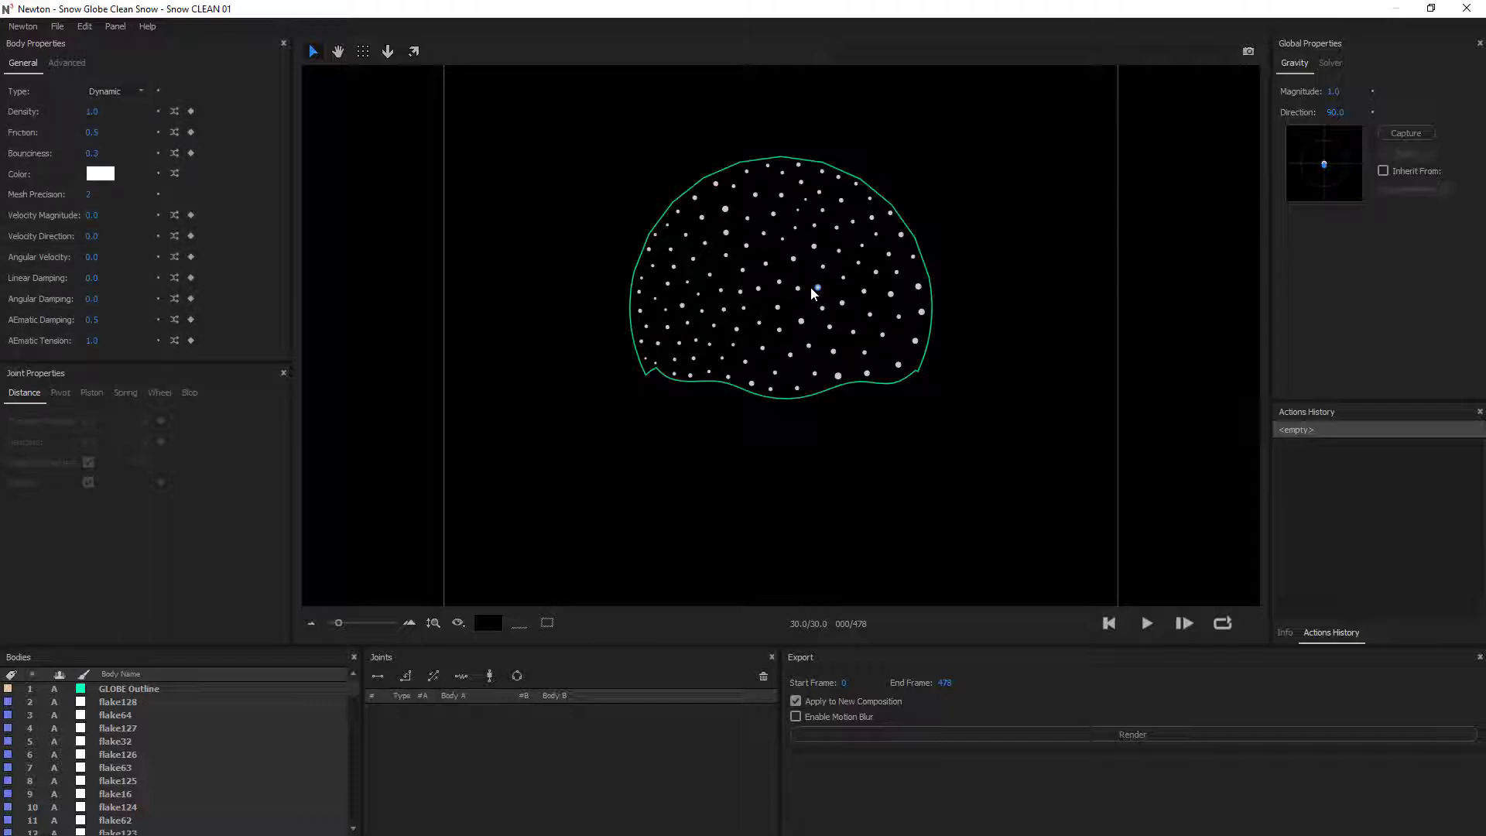
pyautogui.hotkey('ctrl', 'a')
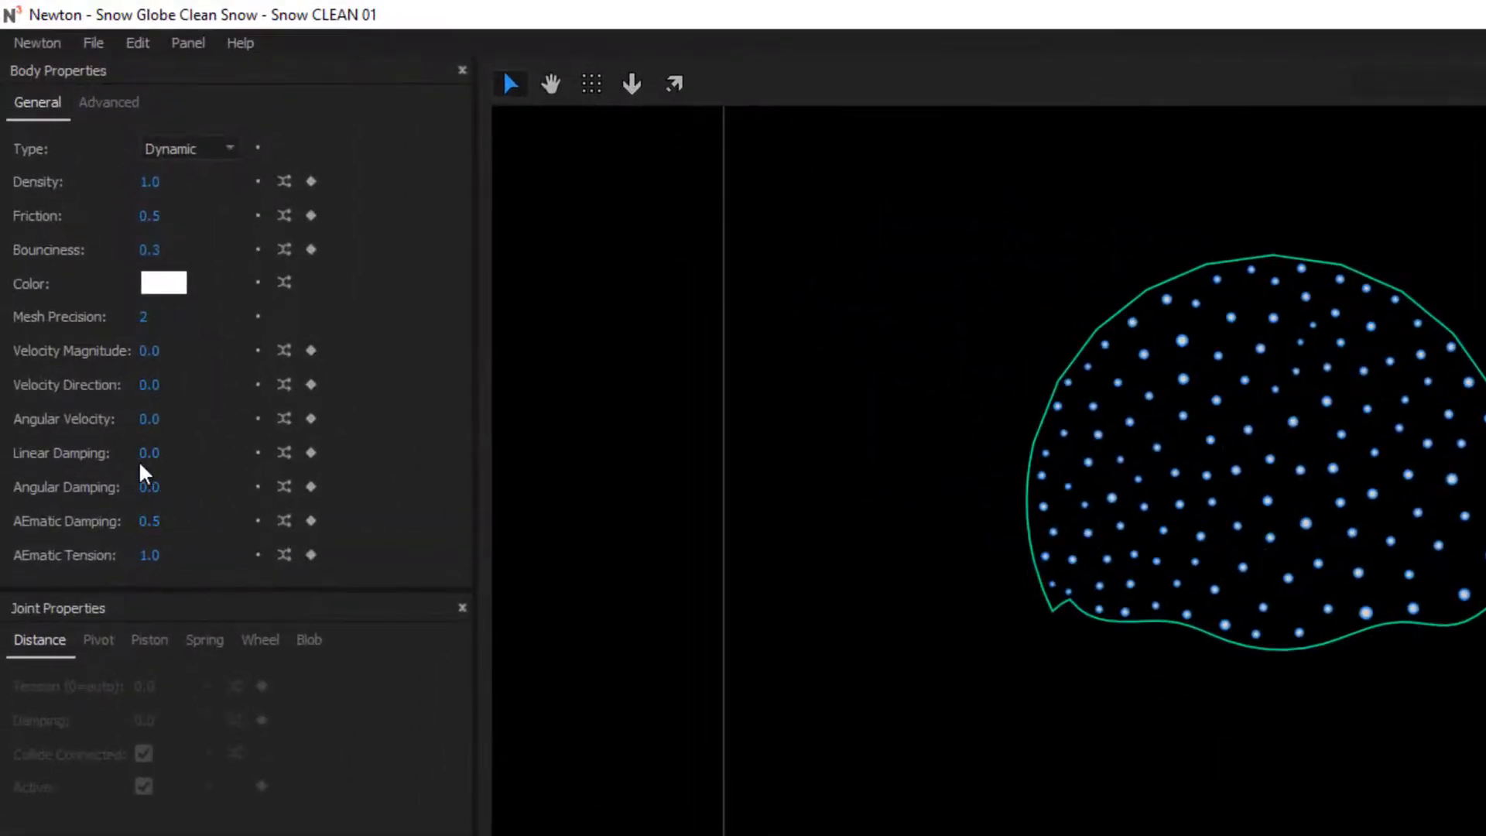
pyautogui.click(162, 455)
pyautogui.write('0.3')
pyautogui.press('Return')
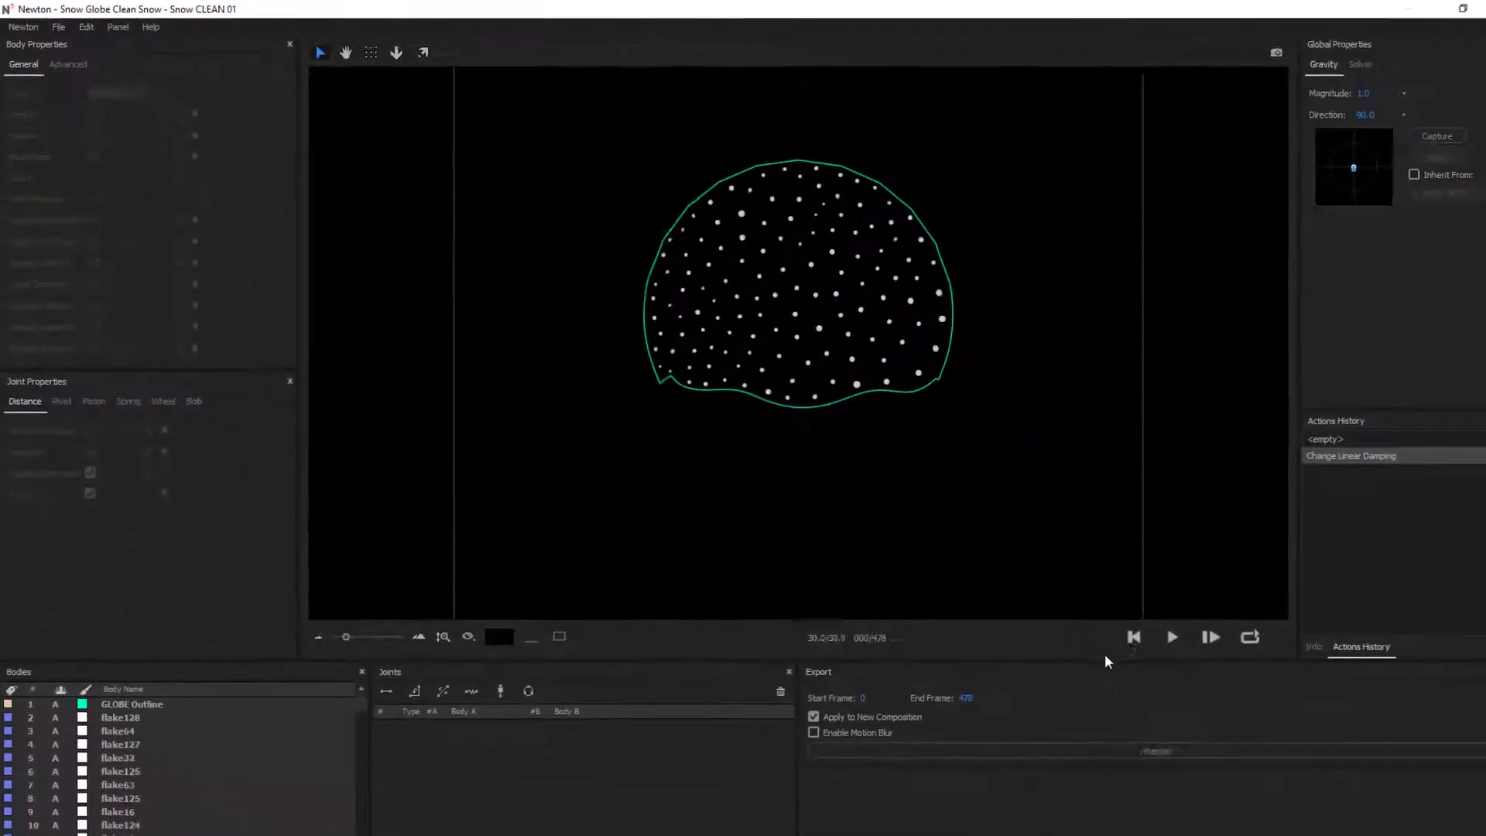
pyautogui.click(1170, 641)
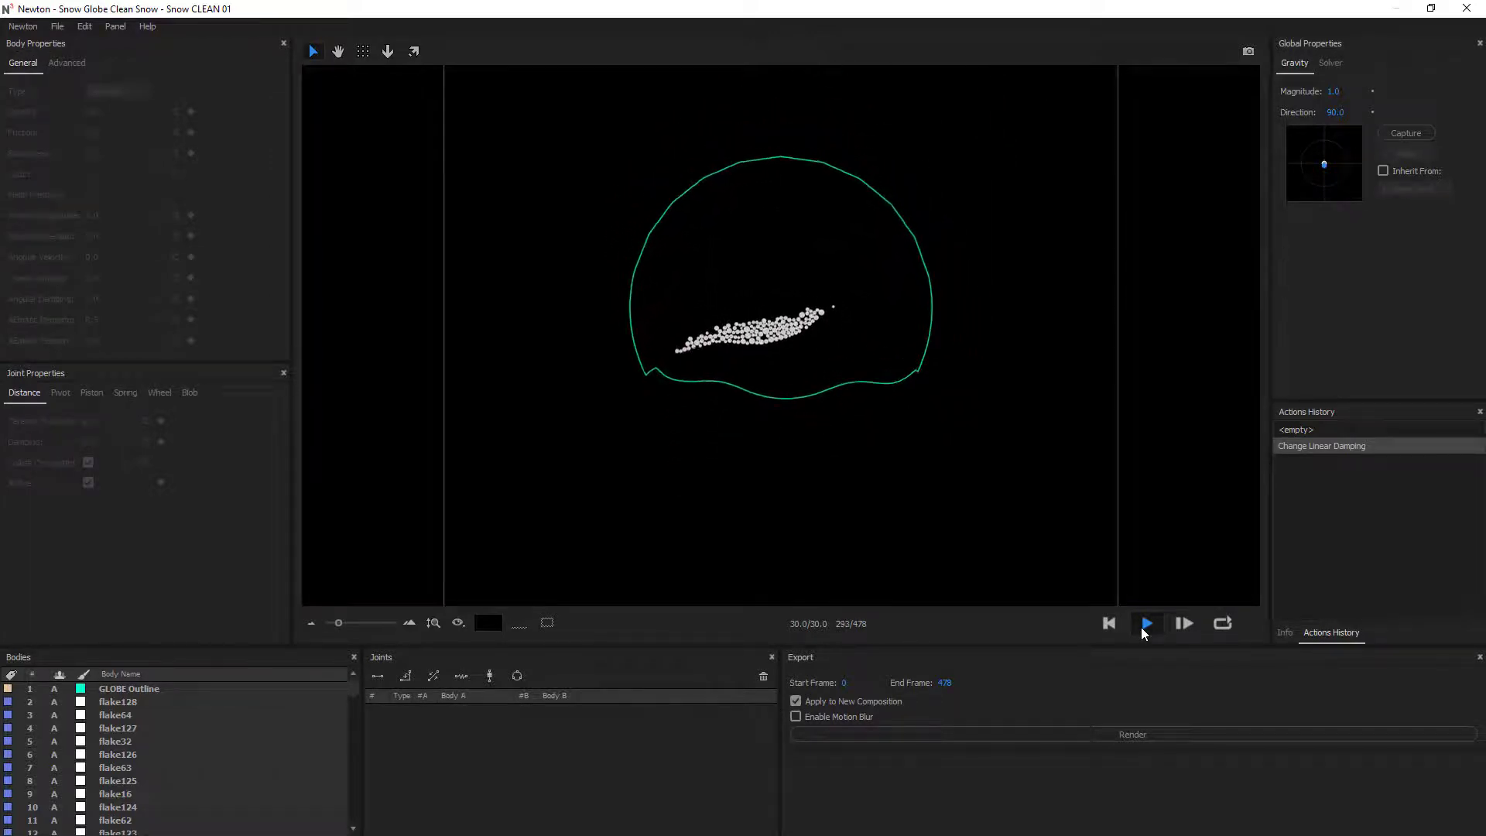
# Set the solver Sub-steps to 3, preview the snowfall, and rewind to frame 0.
pyautogui.click(1109, 624)
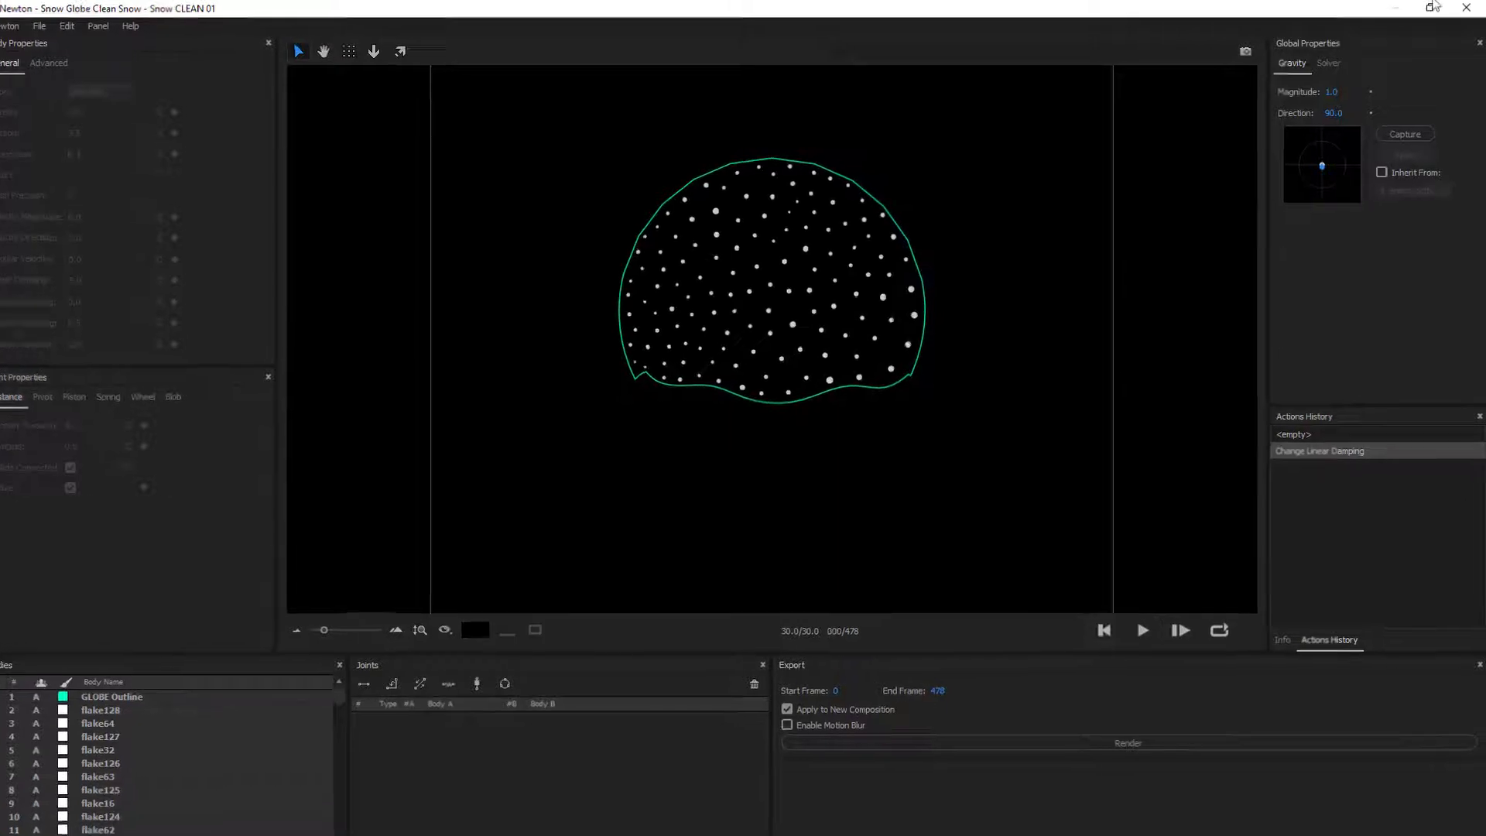
pyautogui.click(1331, 63)
pyautogui.click(1282, 154)
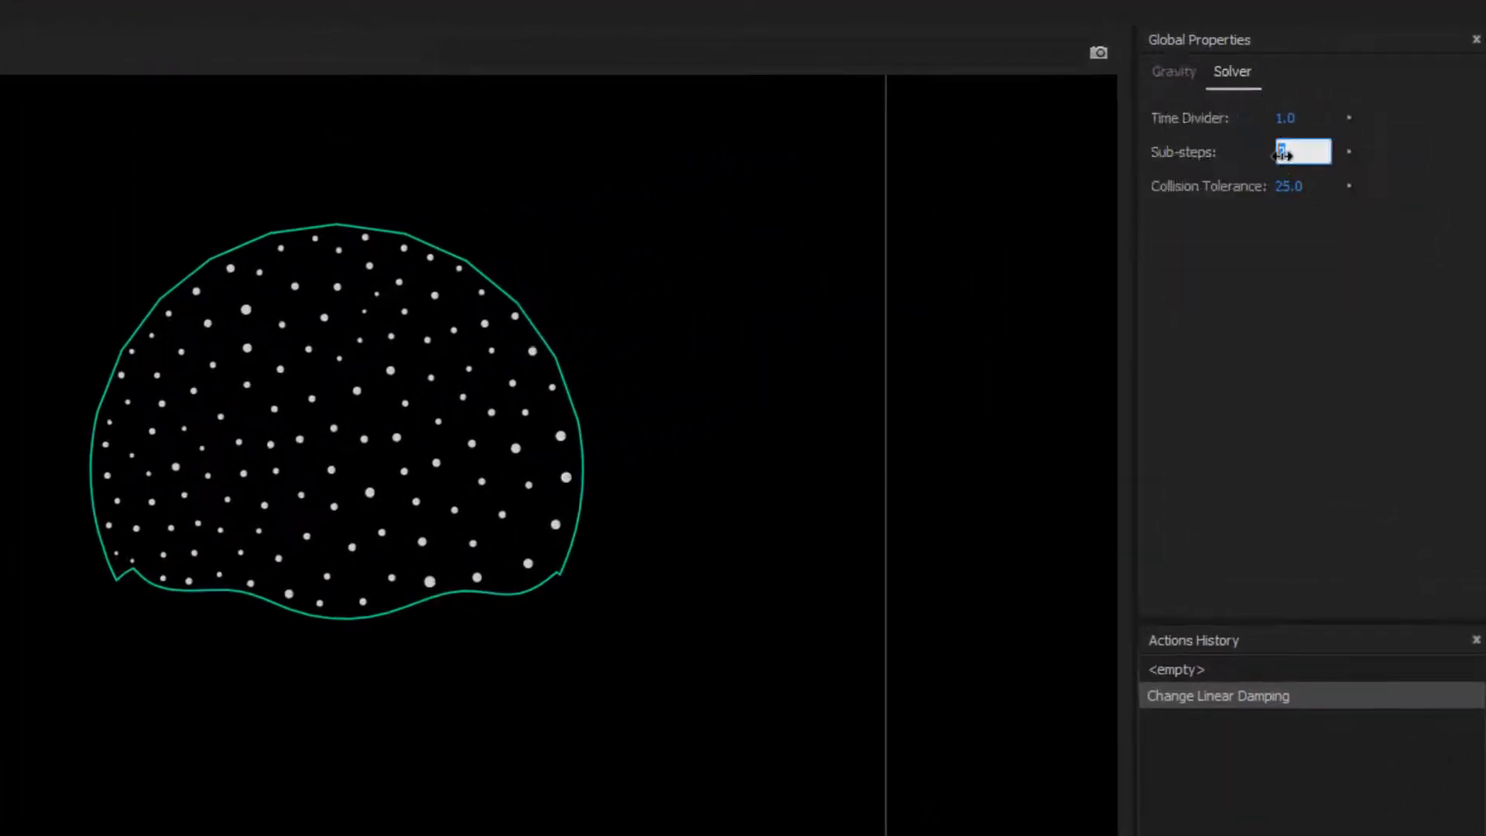
pyautogui.write('3')
pyautogui.press('Return')
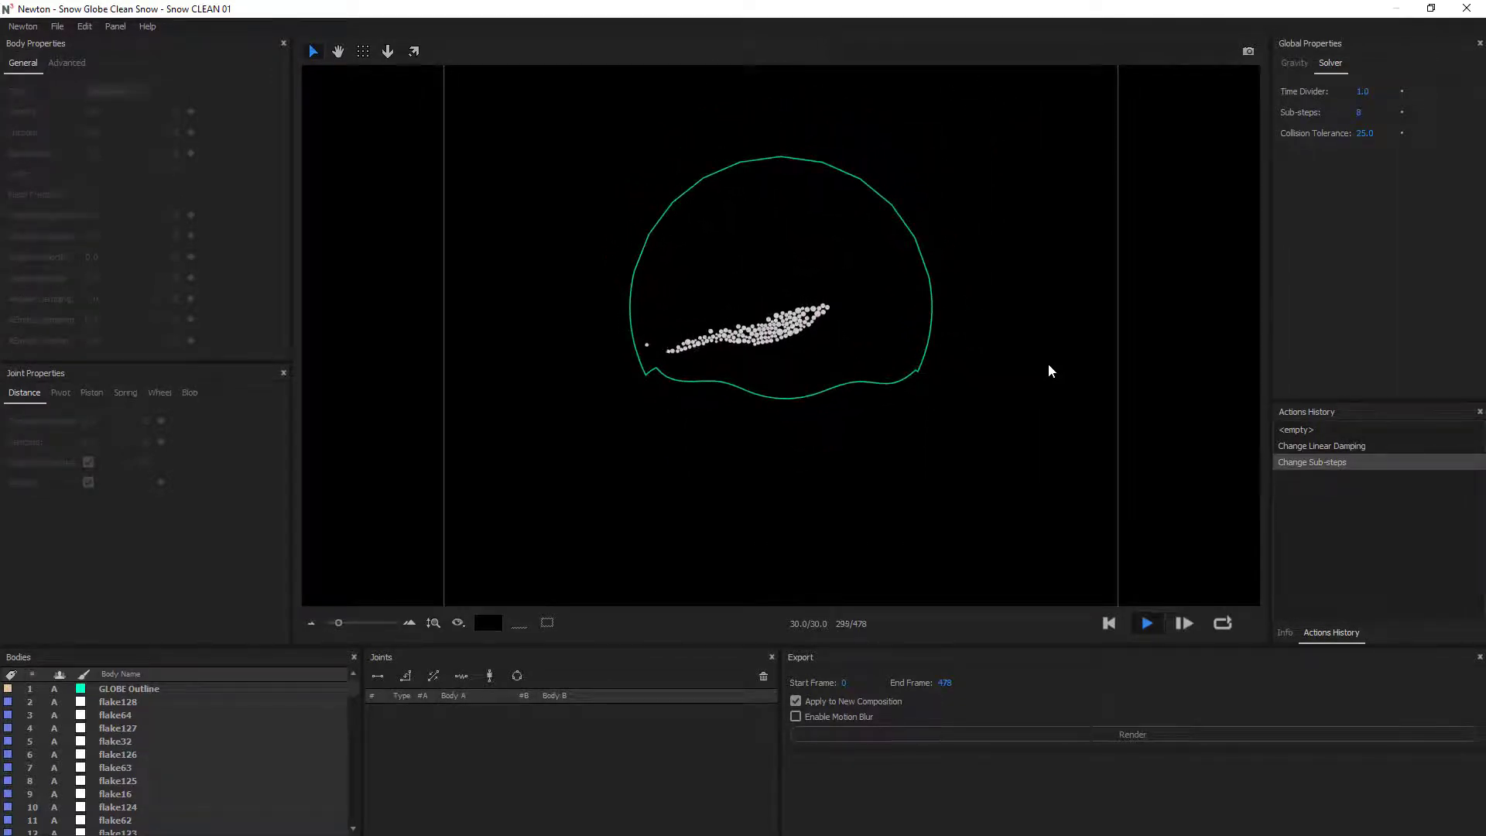
pyautogui.click(1110, 624)
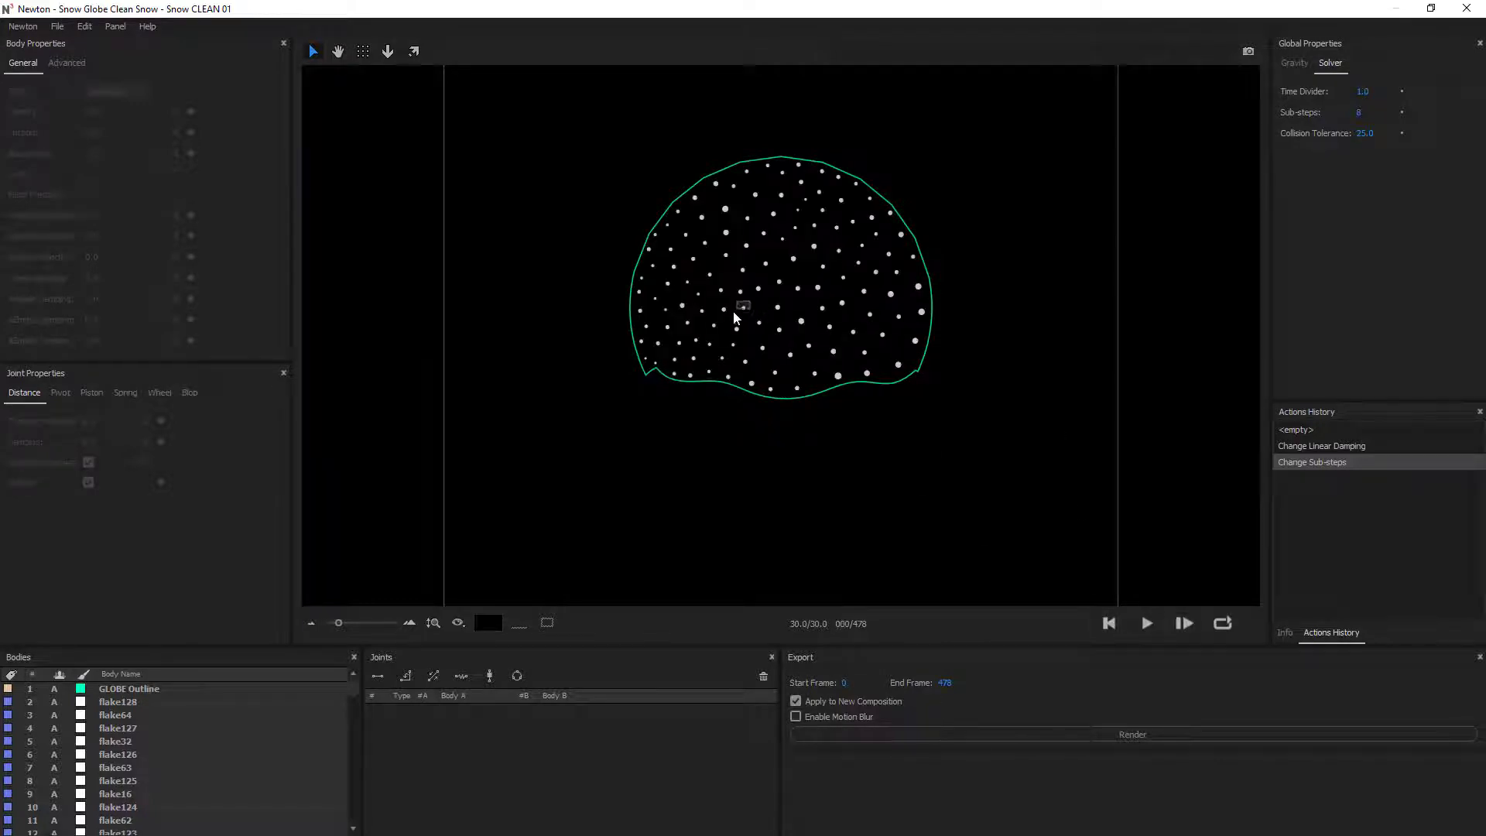
# Set all snowflakes to Repulsion magnetism with Magnet Intensity 0.02 and Magnet Distance 24.
pyautogui.click(737, 311)
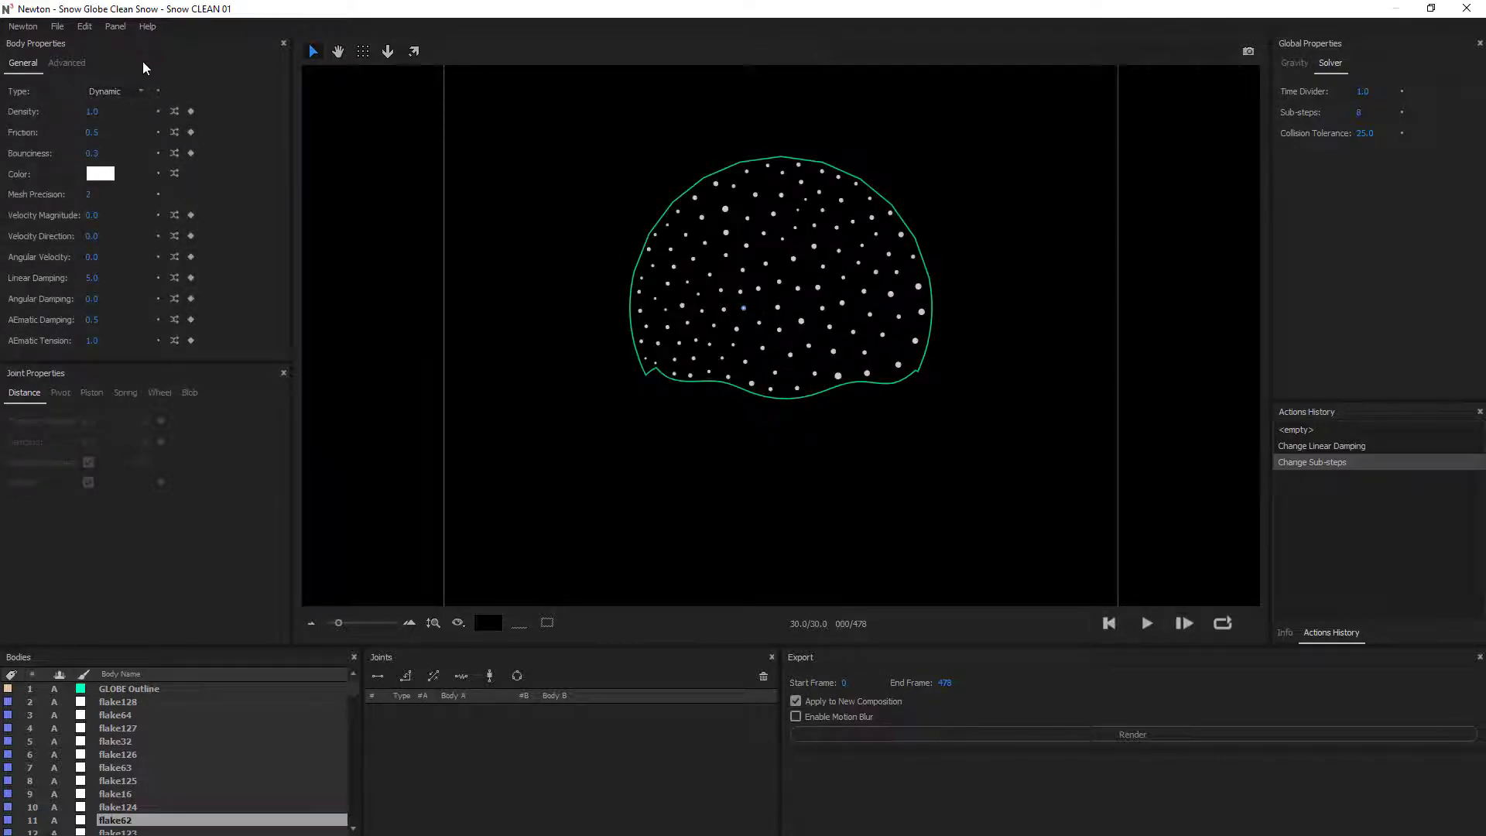
pyautogui.hotkey('ctrl', 'a')
pyautogui.click(61, 59)
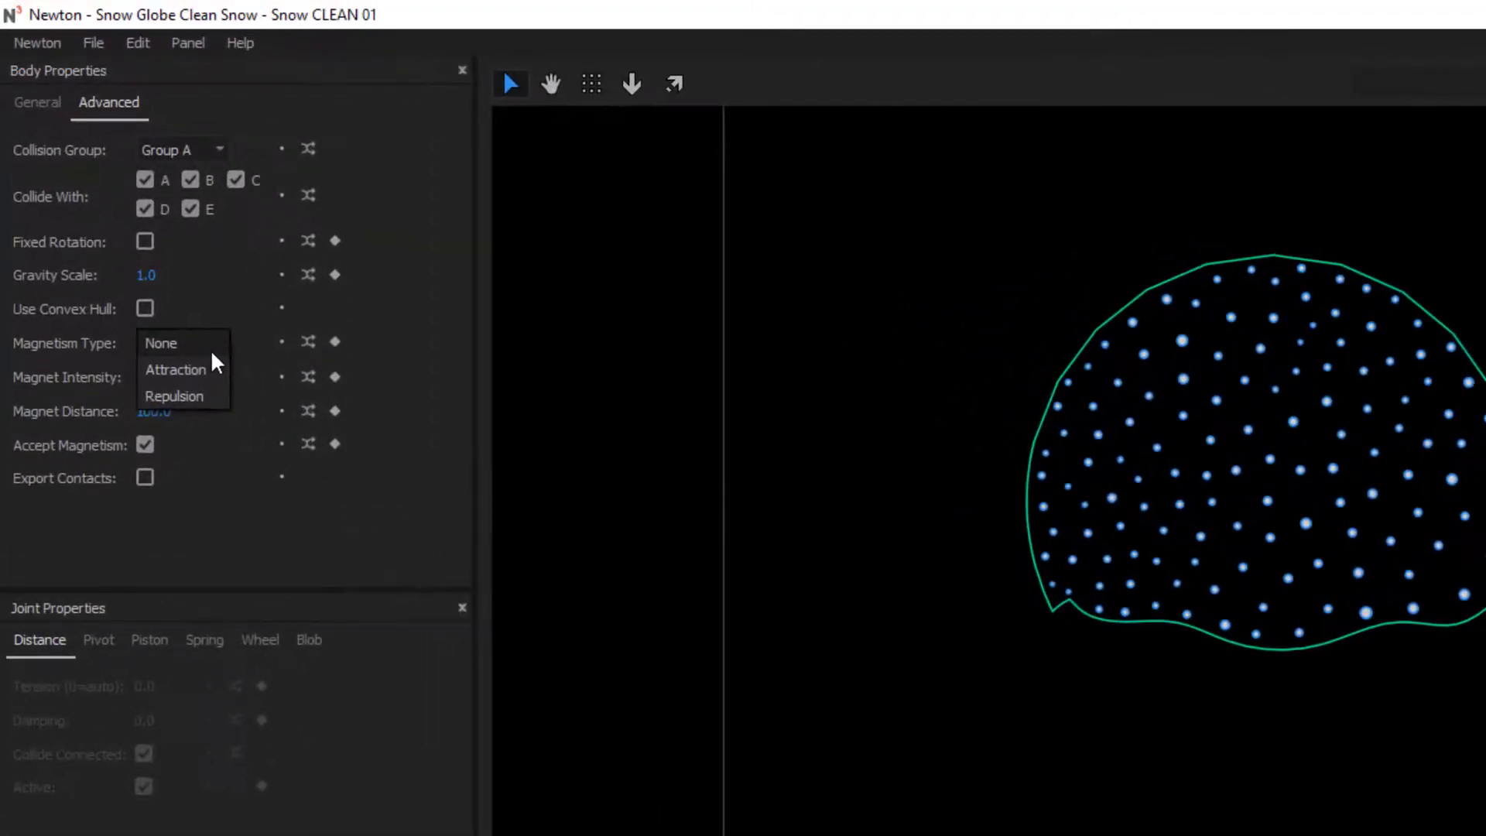
pyautogui.click(192, 396)
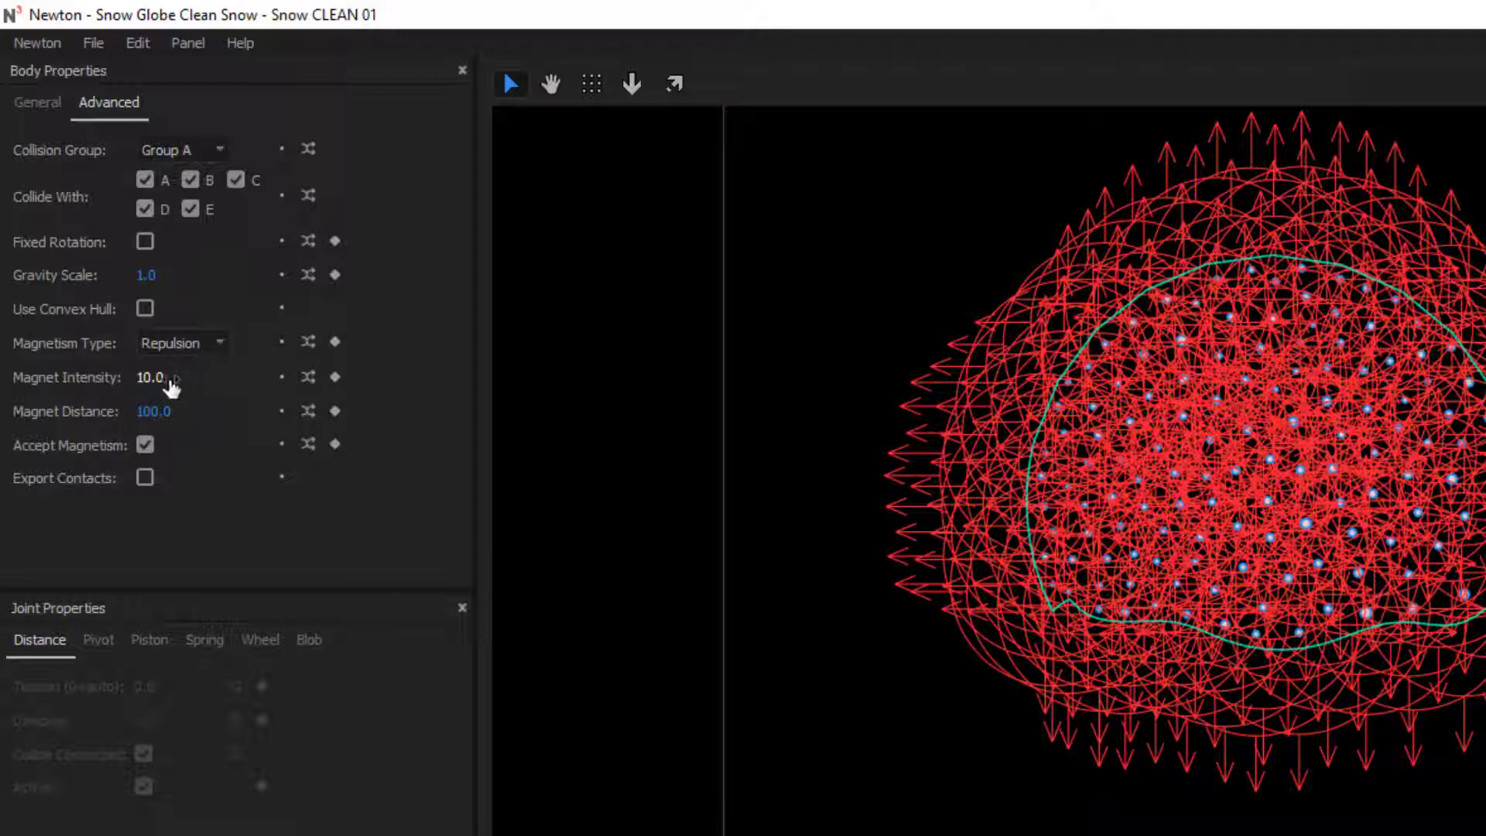
pyautogui.click(178, 379)
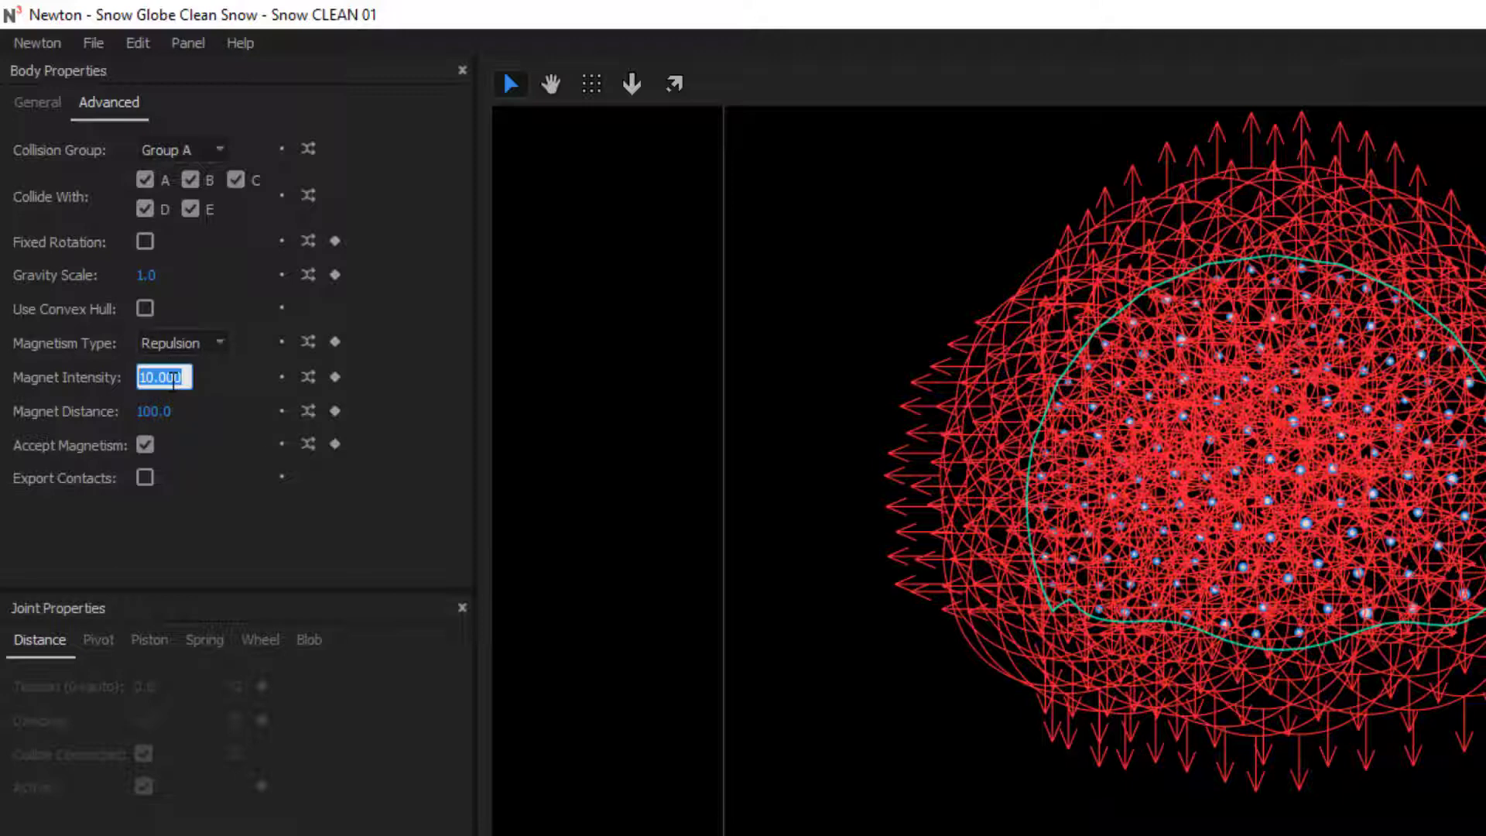
pyautogui.write('0.02')
pyautogui.press('Return')
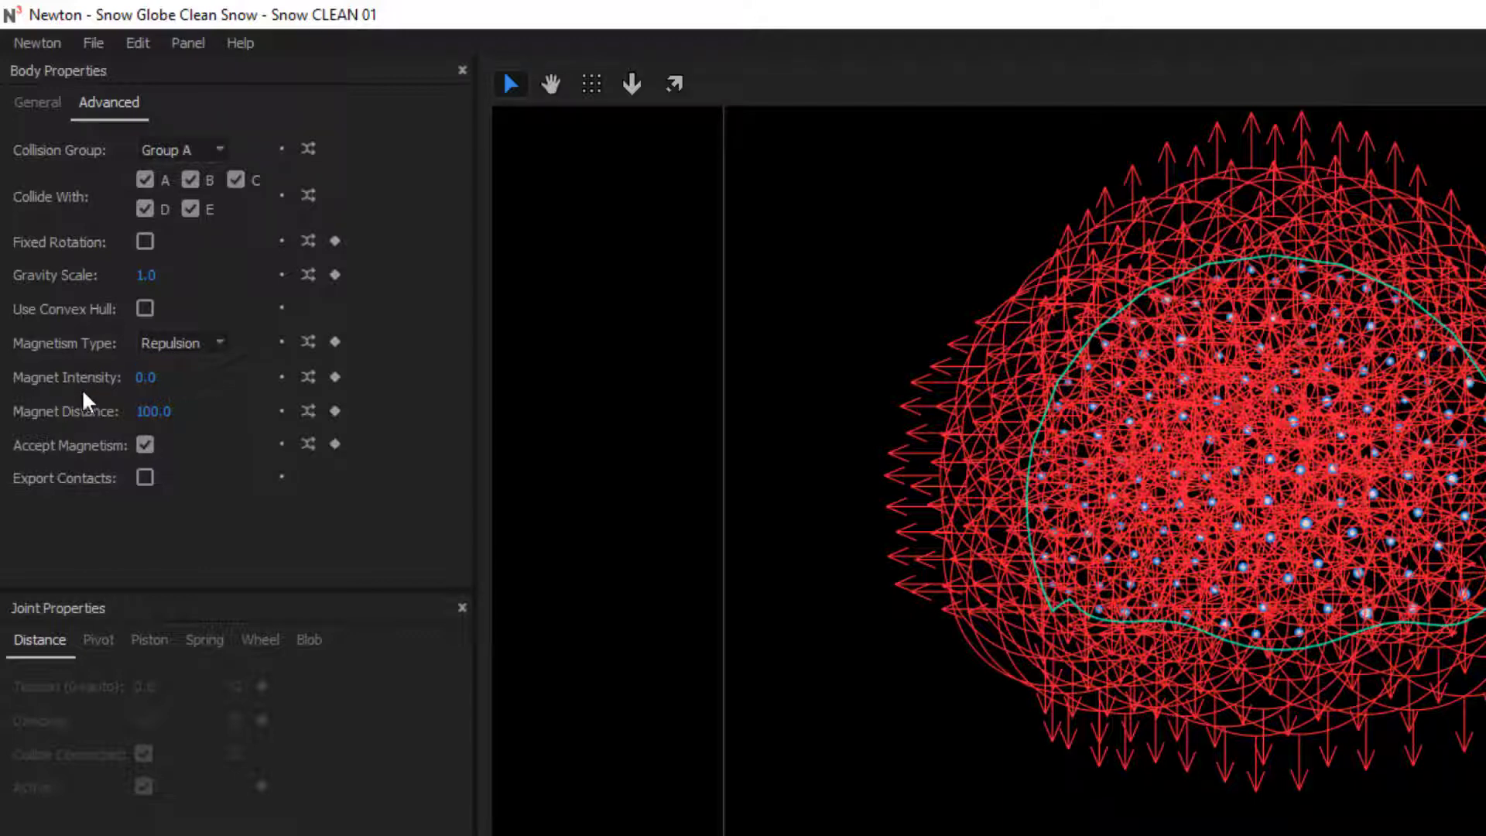
pyautogui.moveTo(151, 414); pyautogui.dragTo(57, 418)
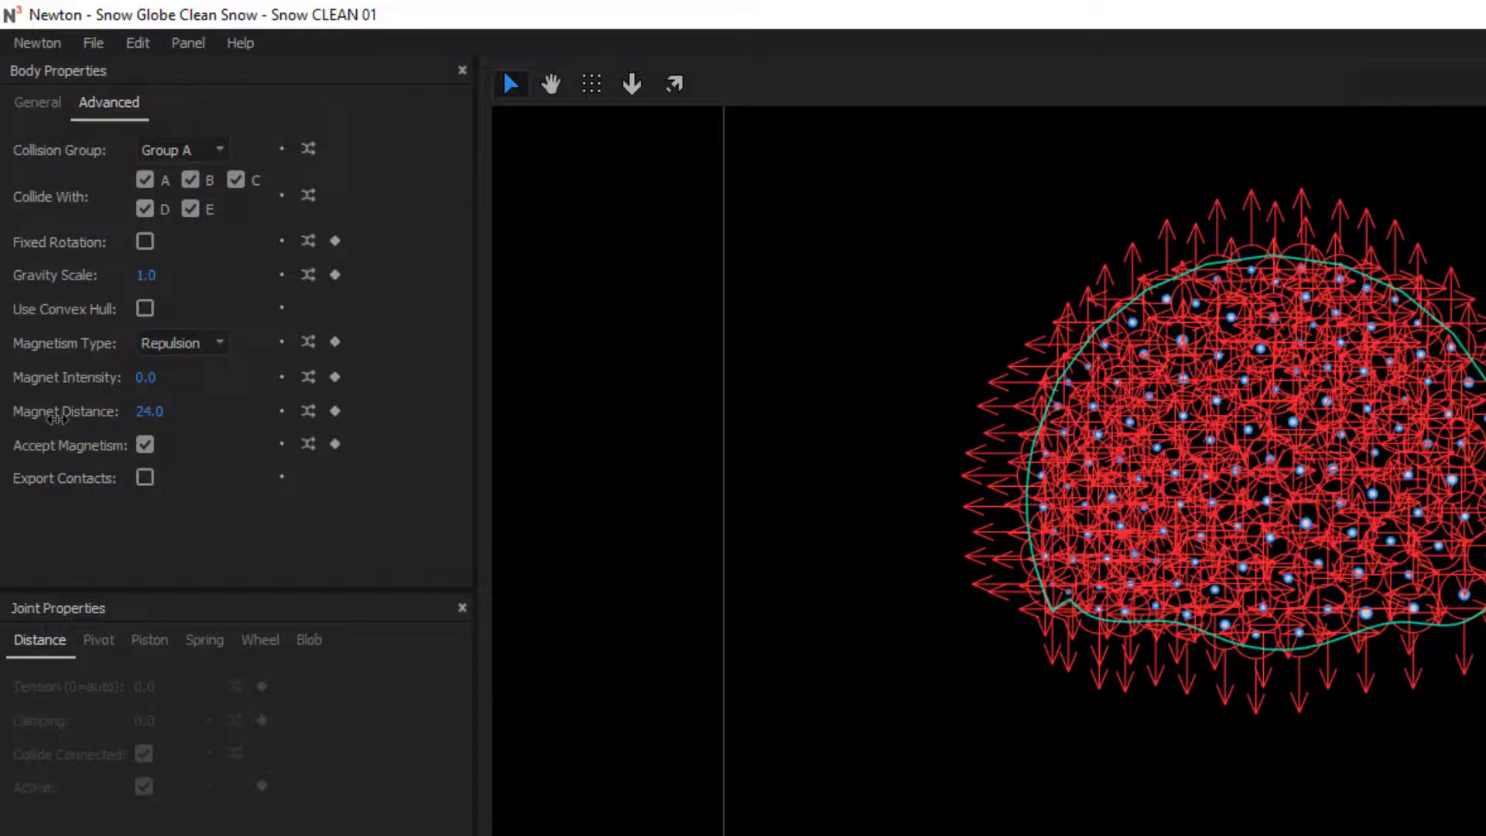
# Randomize the snowflakes' Magnet Distance with a Randomness of 1.
pyautogui.click(306, 415)
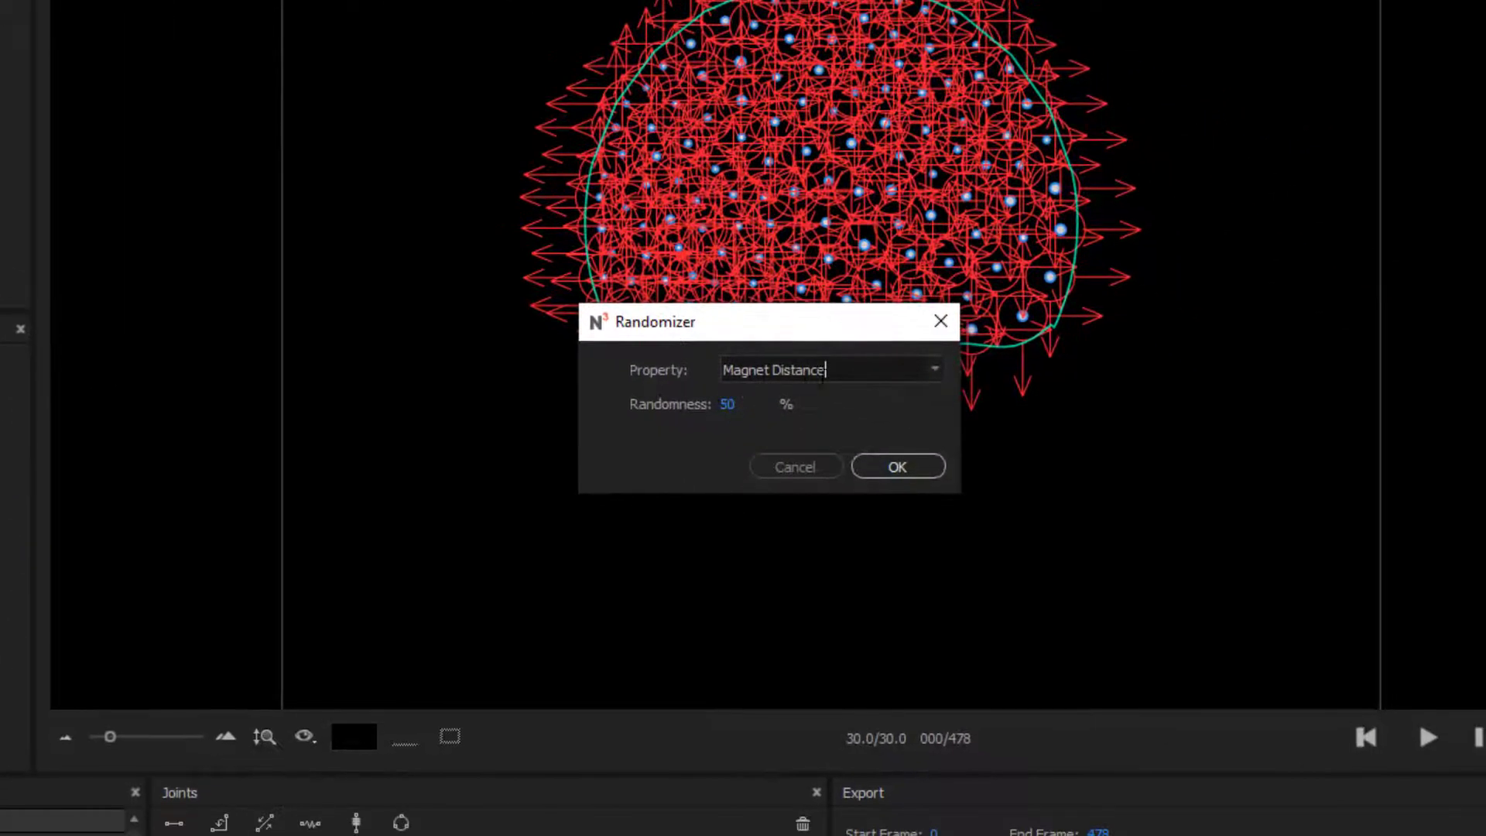
pyautogui.doubleClick(730, 404)
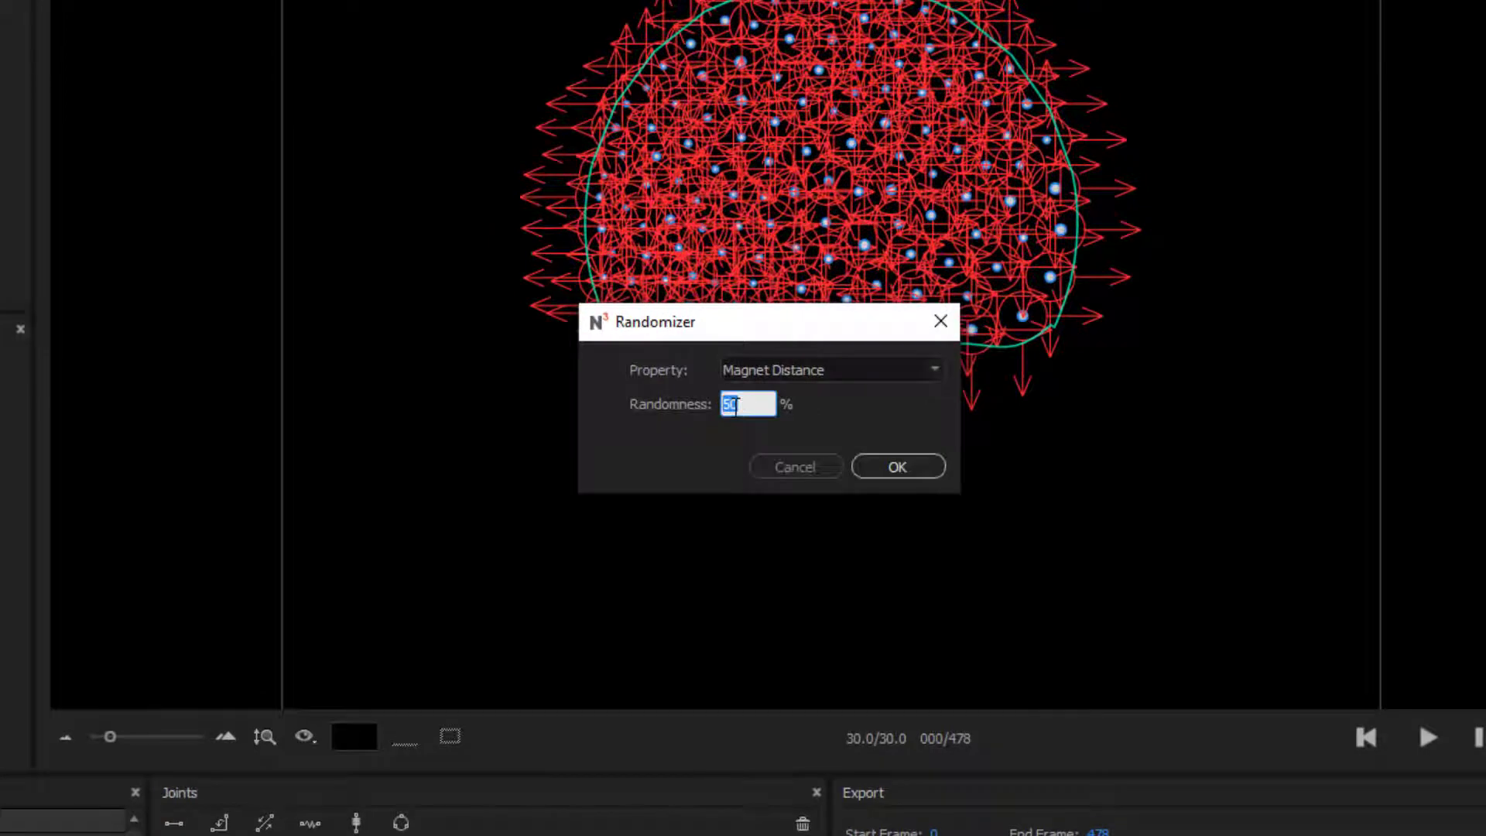
pyautogui.write('1')
pyautogui.click(871, 469)
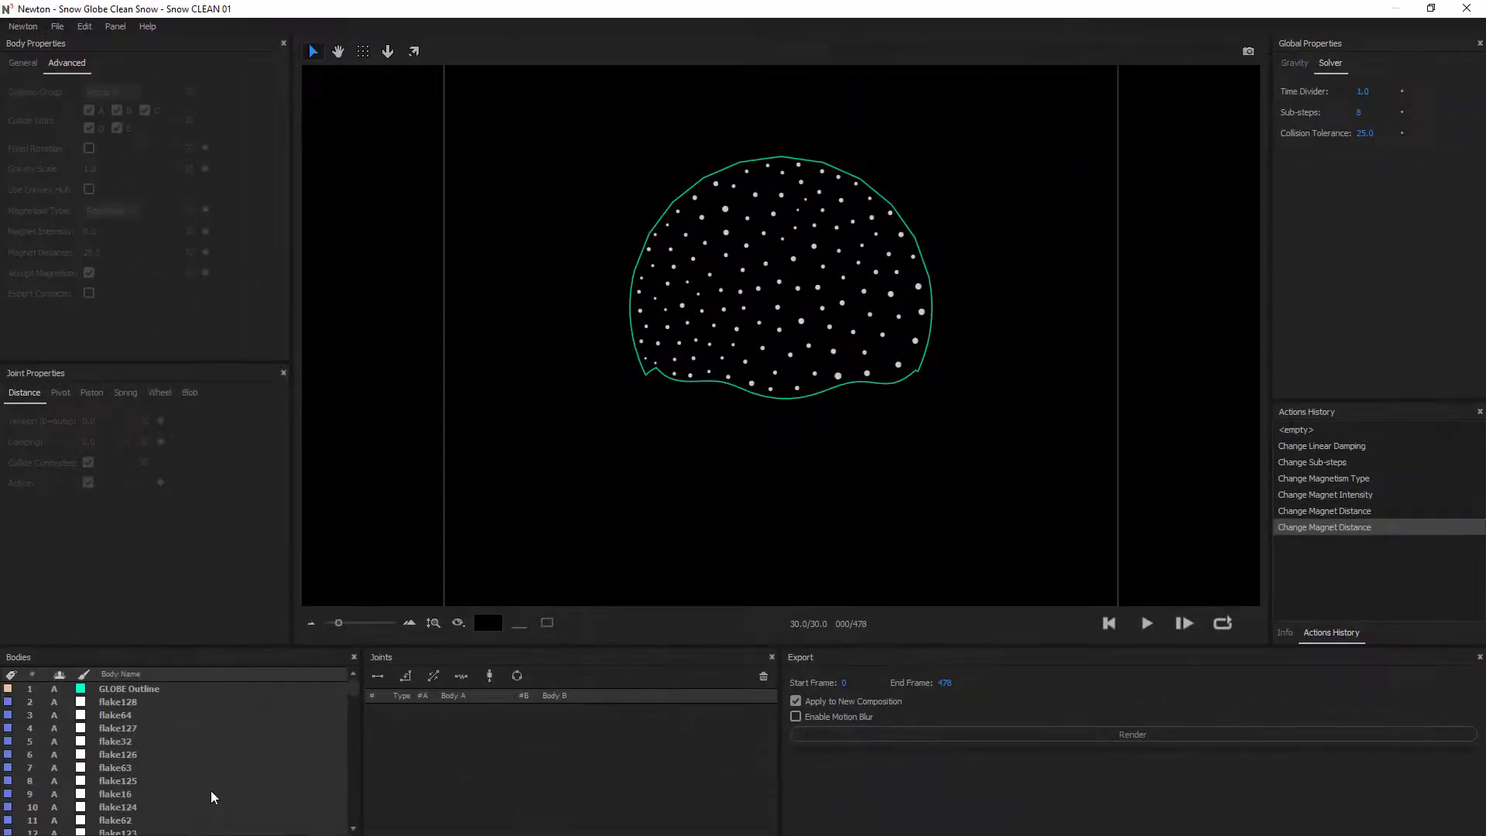
# Select all the snowflakes in the bodies list, then clear the selection.
pyautogui.click(210, 786)
pyautogui.hotkey('ctrl', 'a')
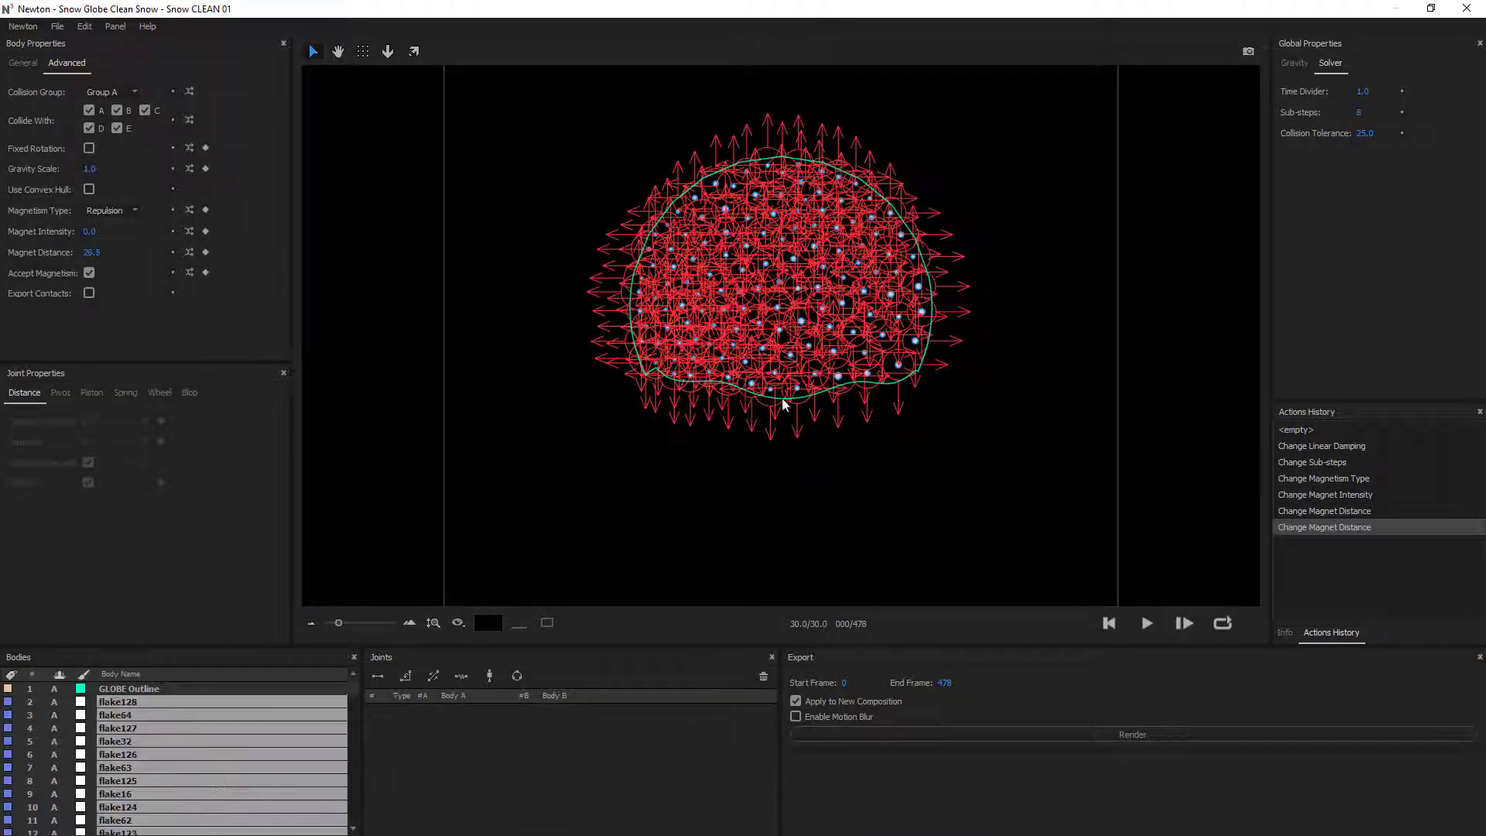
pyautogui.scroll(1, 727, 368)
pyautogui.scroll(4, 727, 372)
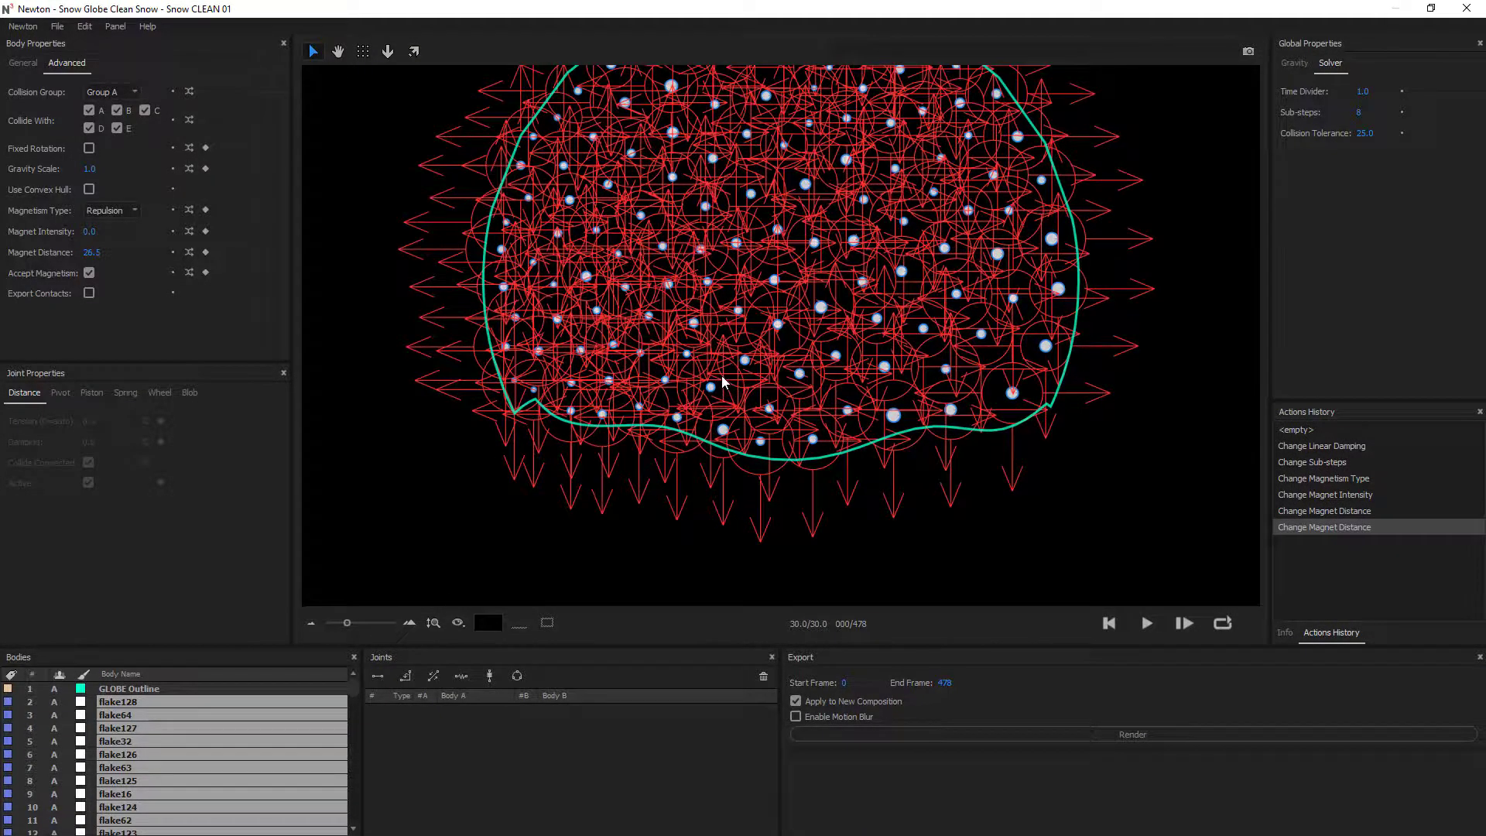
pyautogui.scroll(-1, 721, 389)
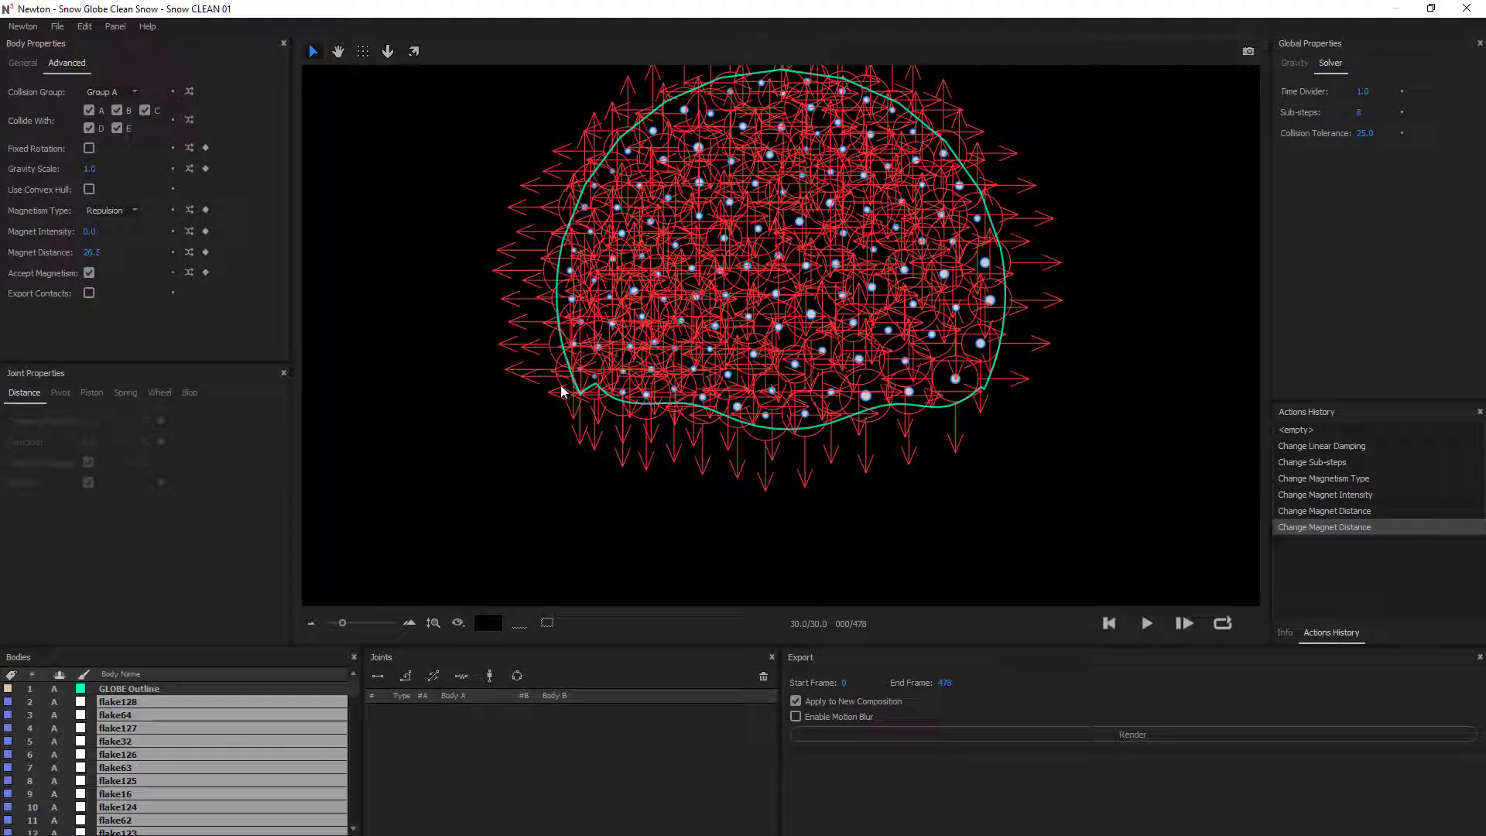
pyautogui.click(467, 466)
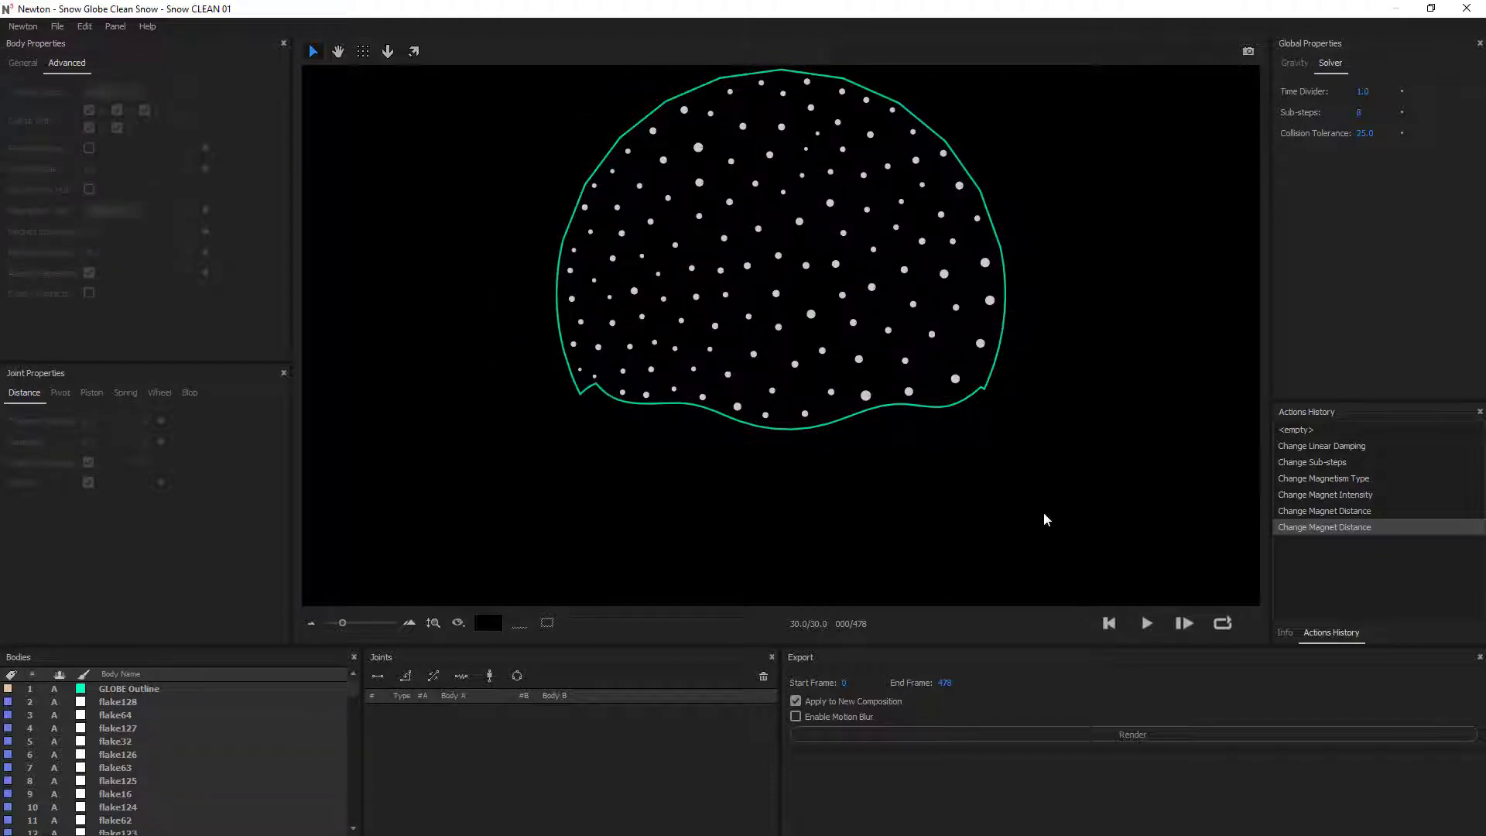
pyautogui.scroll(-2, 1043, 513)
# Set Newton's Gravity Magnitude to 0.5 and replay the gentler snowfall.
pyautogui.click(1155, 626)
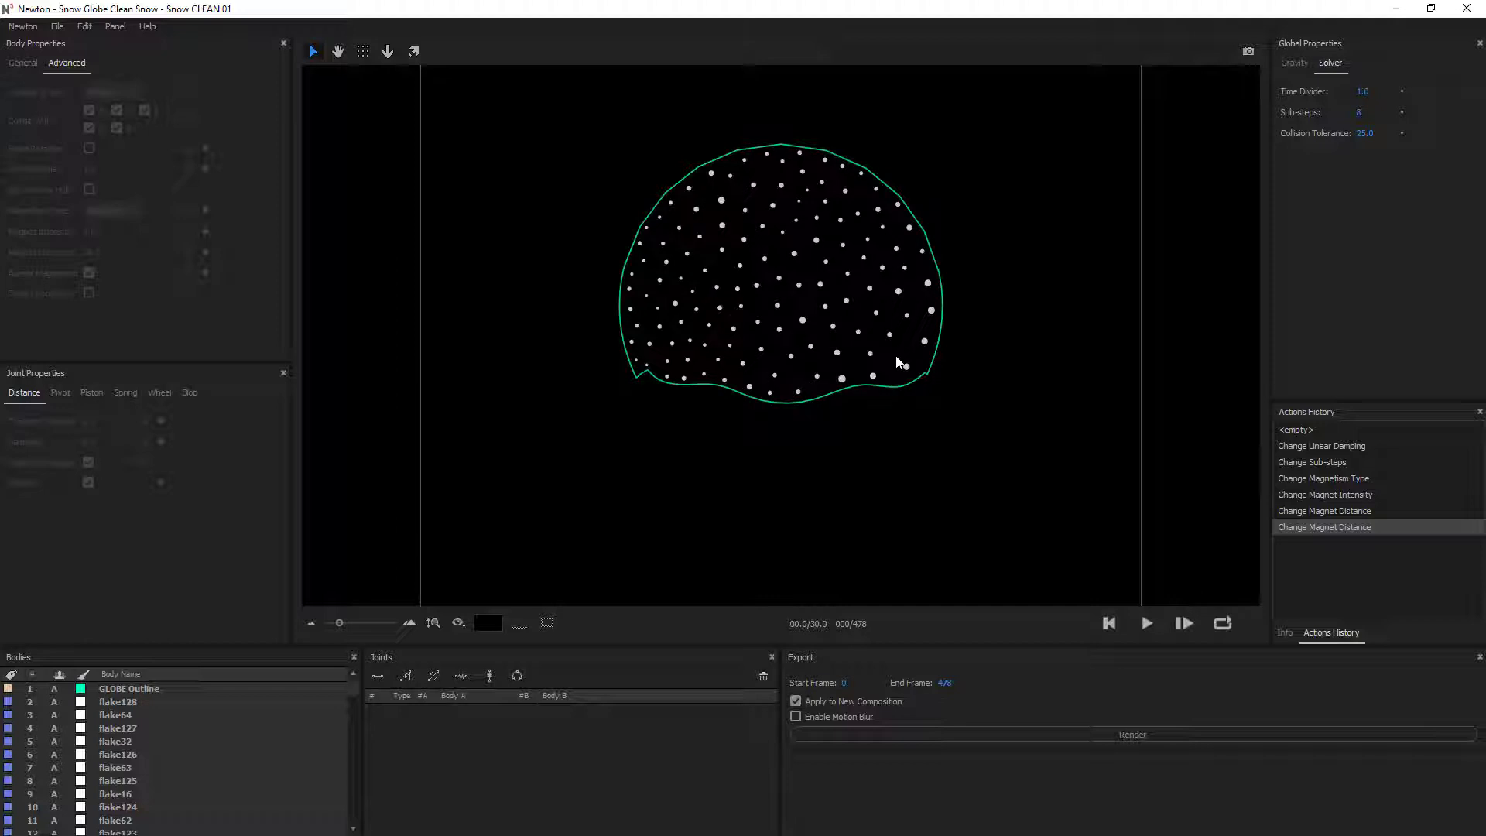
pyautogui.click(1298, 64)
pyautogui.click(1336, 92)
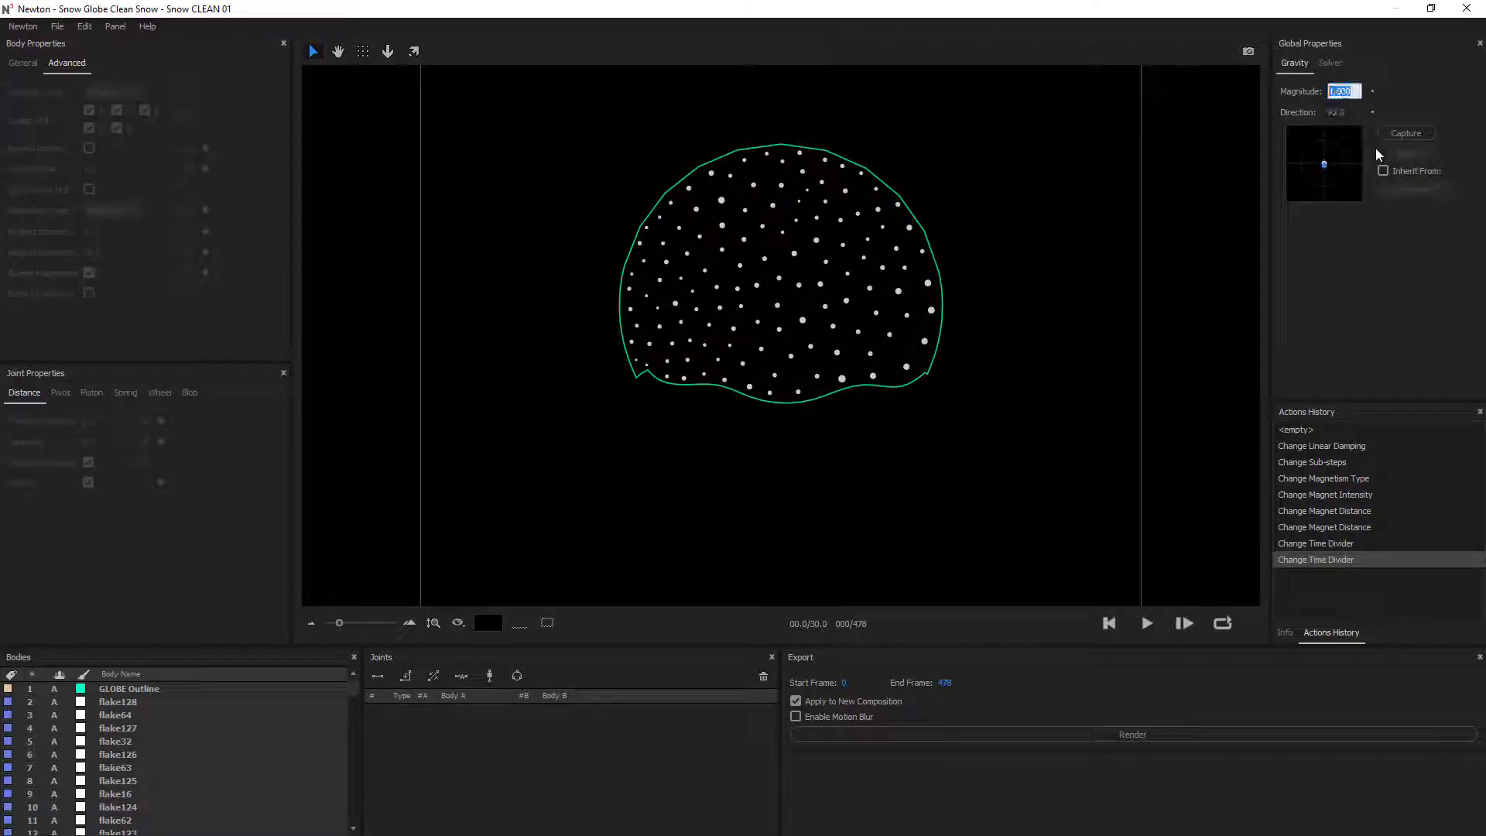
pyautogui.write('0.5')
pyautogui.press('Return')
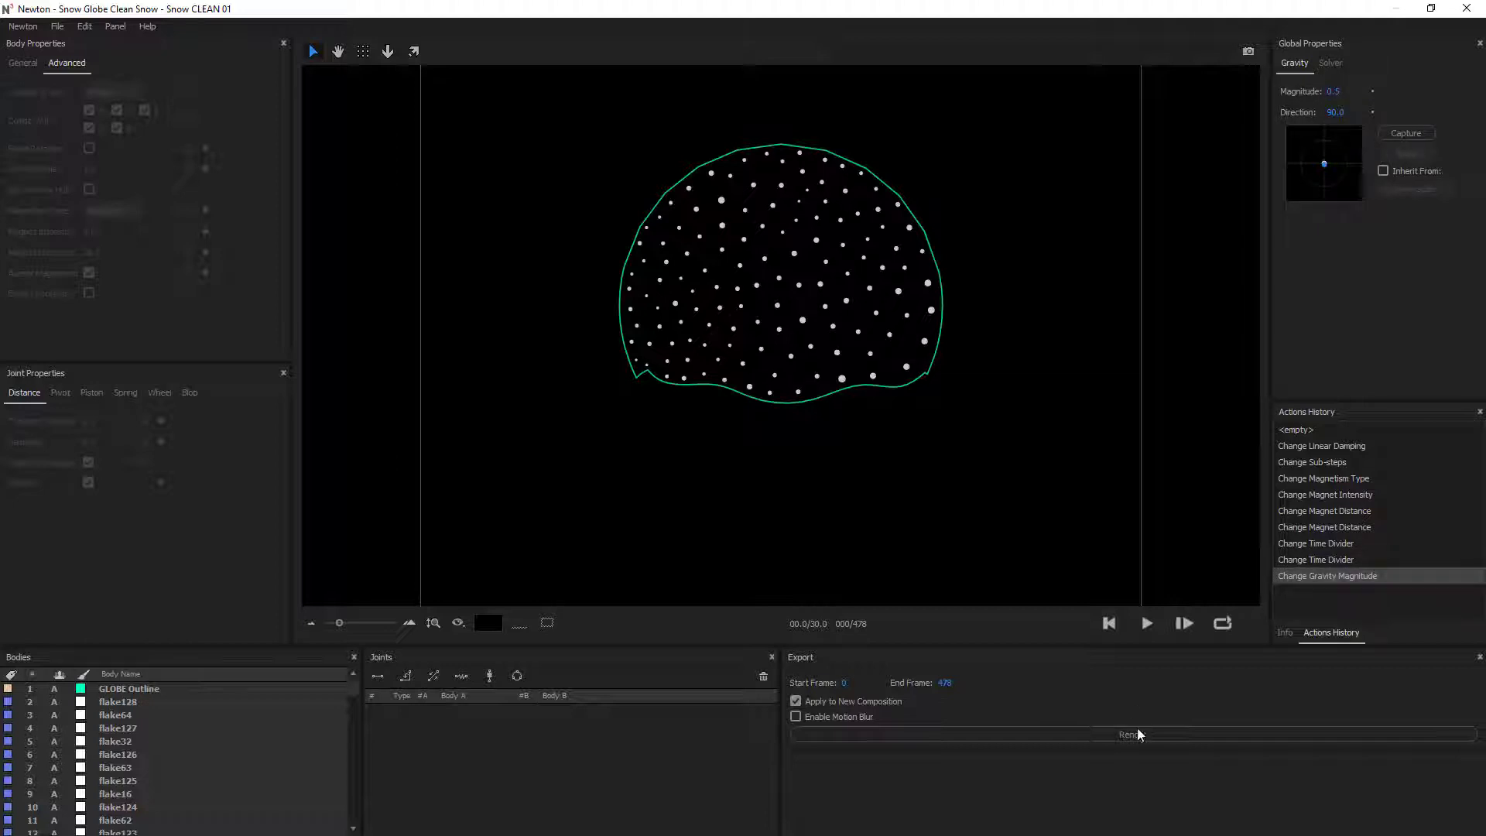
pyautogui.click(1149, 623)
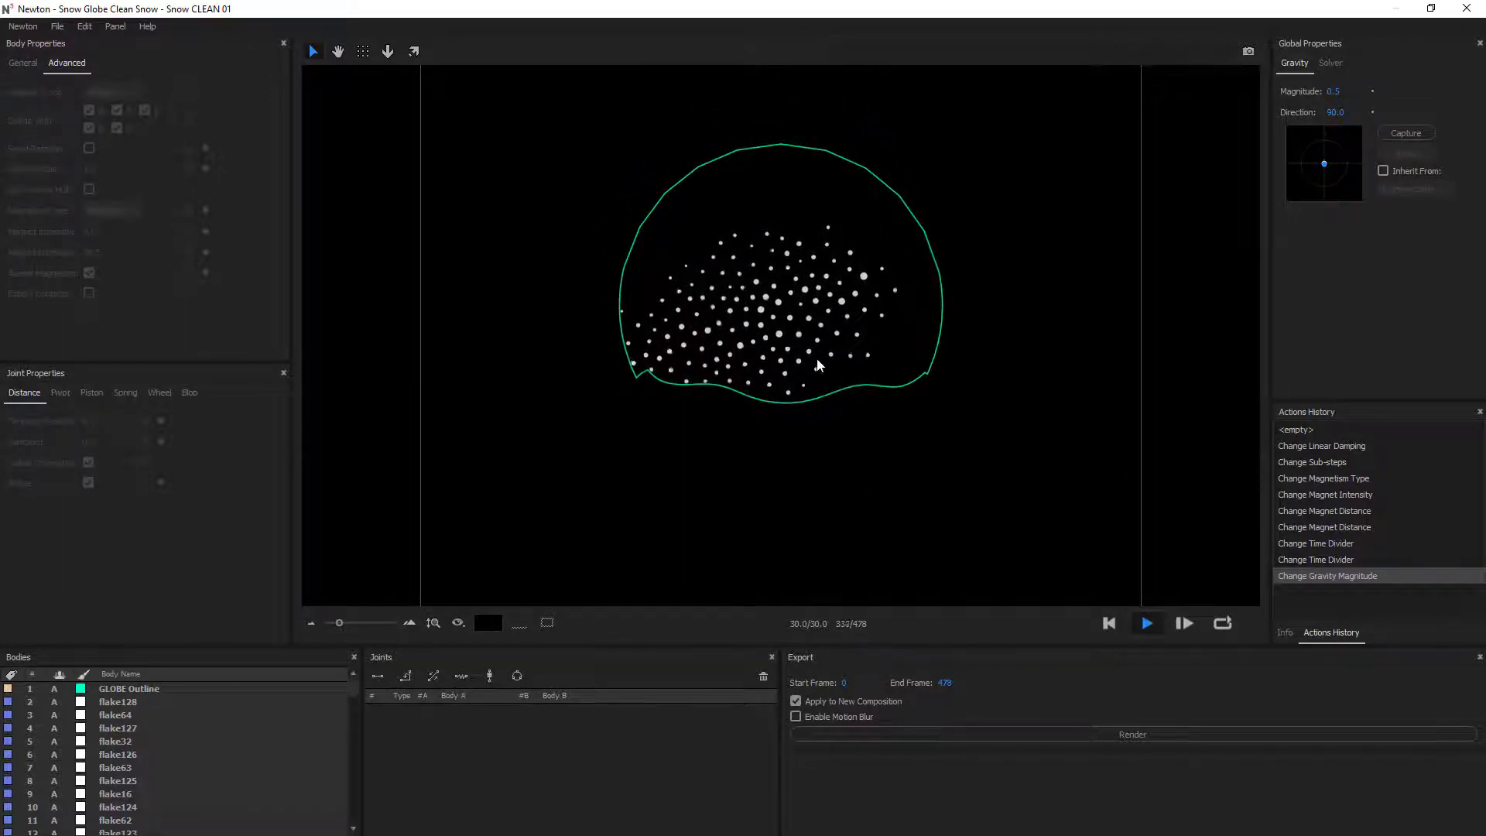
# Set all snowflakes' Magnet Intensity to 0.010, replay, and return to the first frame.
pyautogui.click(1109, 623)
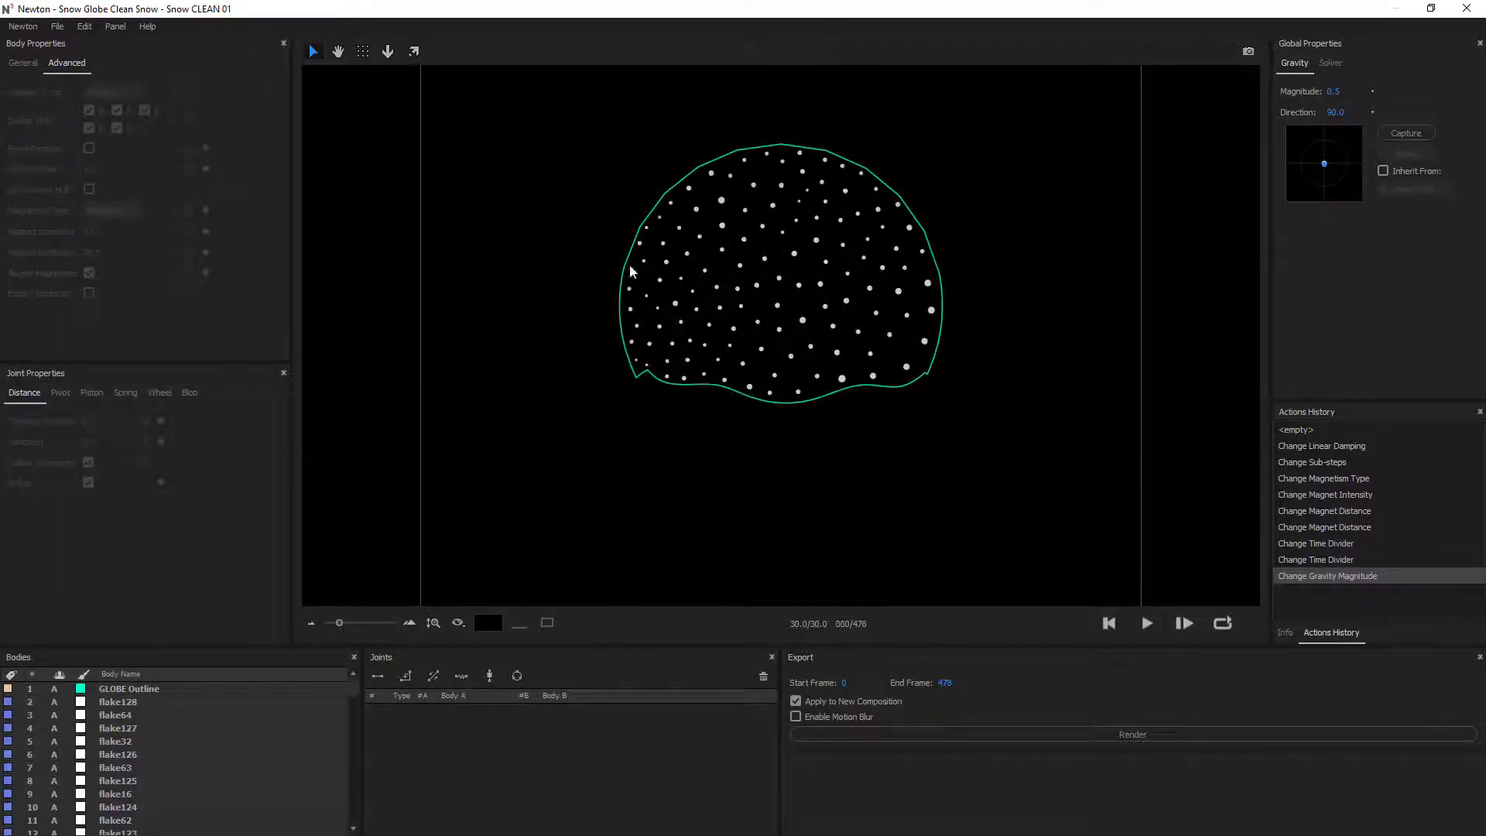
pyautogui.click(778, 305)
pyautogui.hotkey('ctrl', 'a')
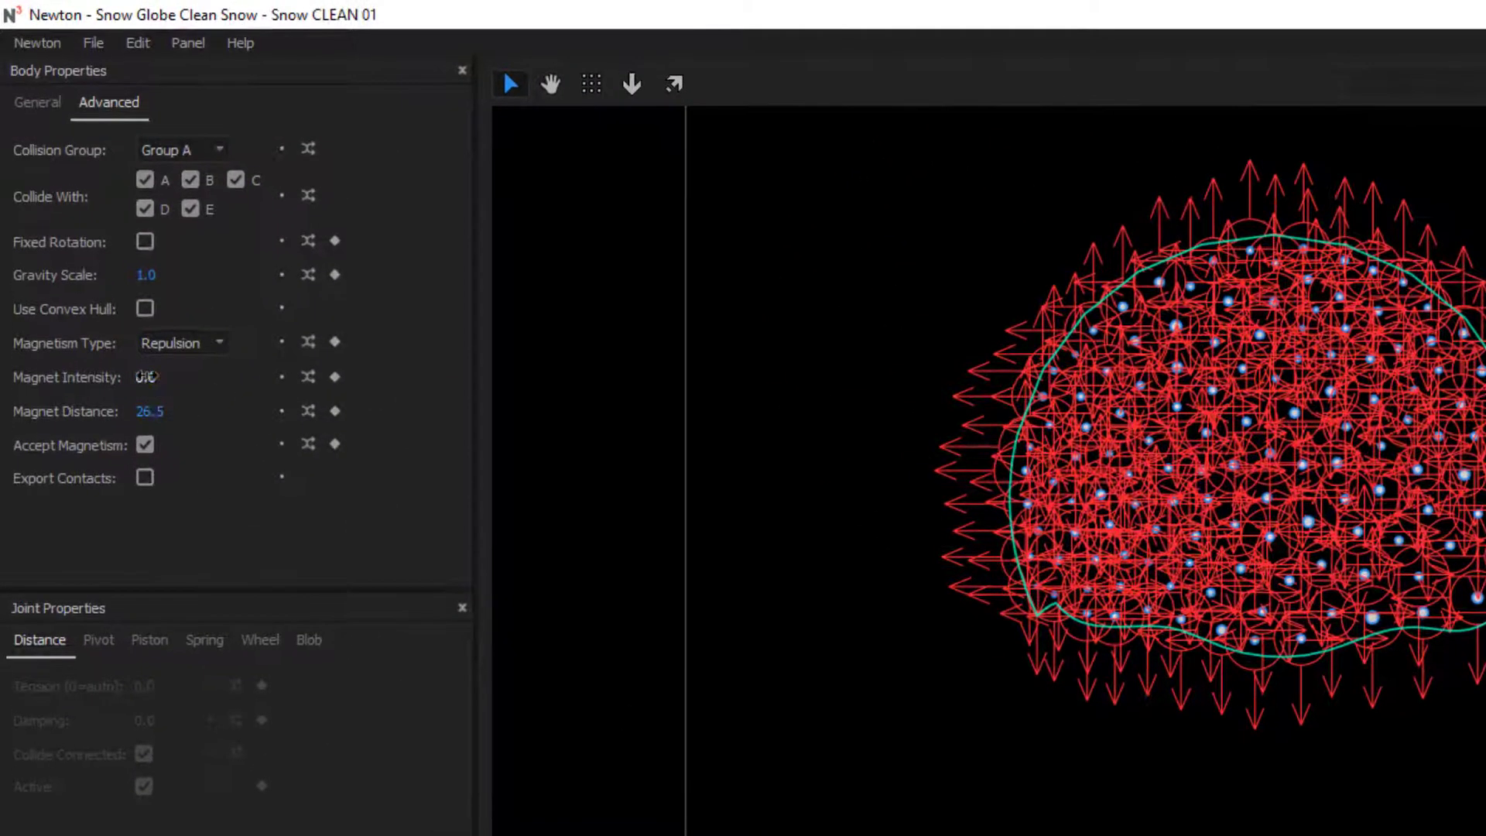
pyautogui.click(146, 378)
pyautogui.press('Left')
pyautogui.press('BackSpace')
pyautogui.write('1')
pyautogui.press('Return')
pyautogui.click(927, 802)
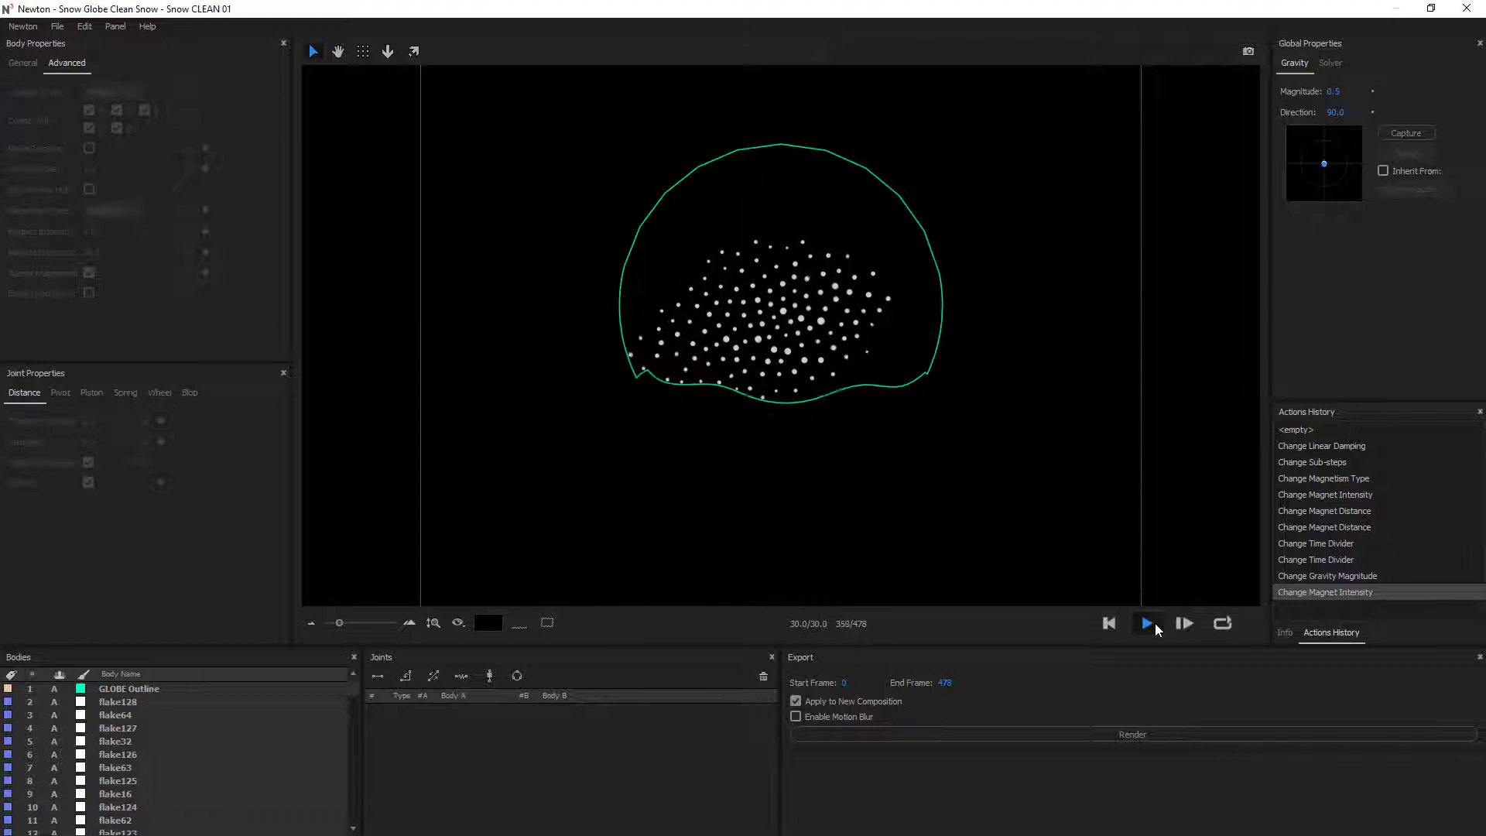
pyautogui.click(1101, 622)
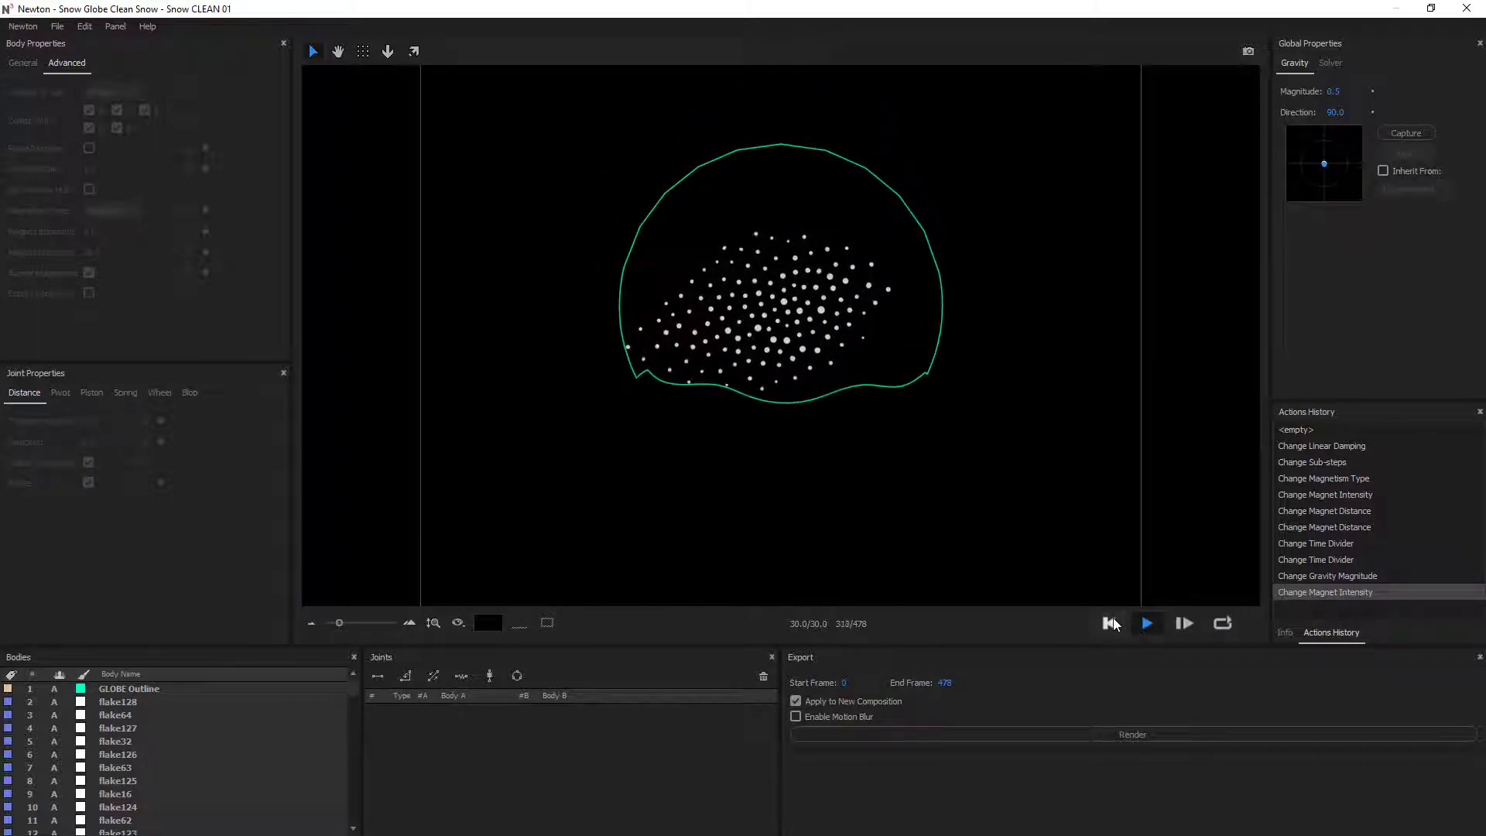
# Rewind to frame 0 and save the settings as Snow Globe flakes.xml.
pyautogui.click(1113, 617)
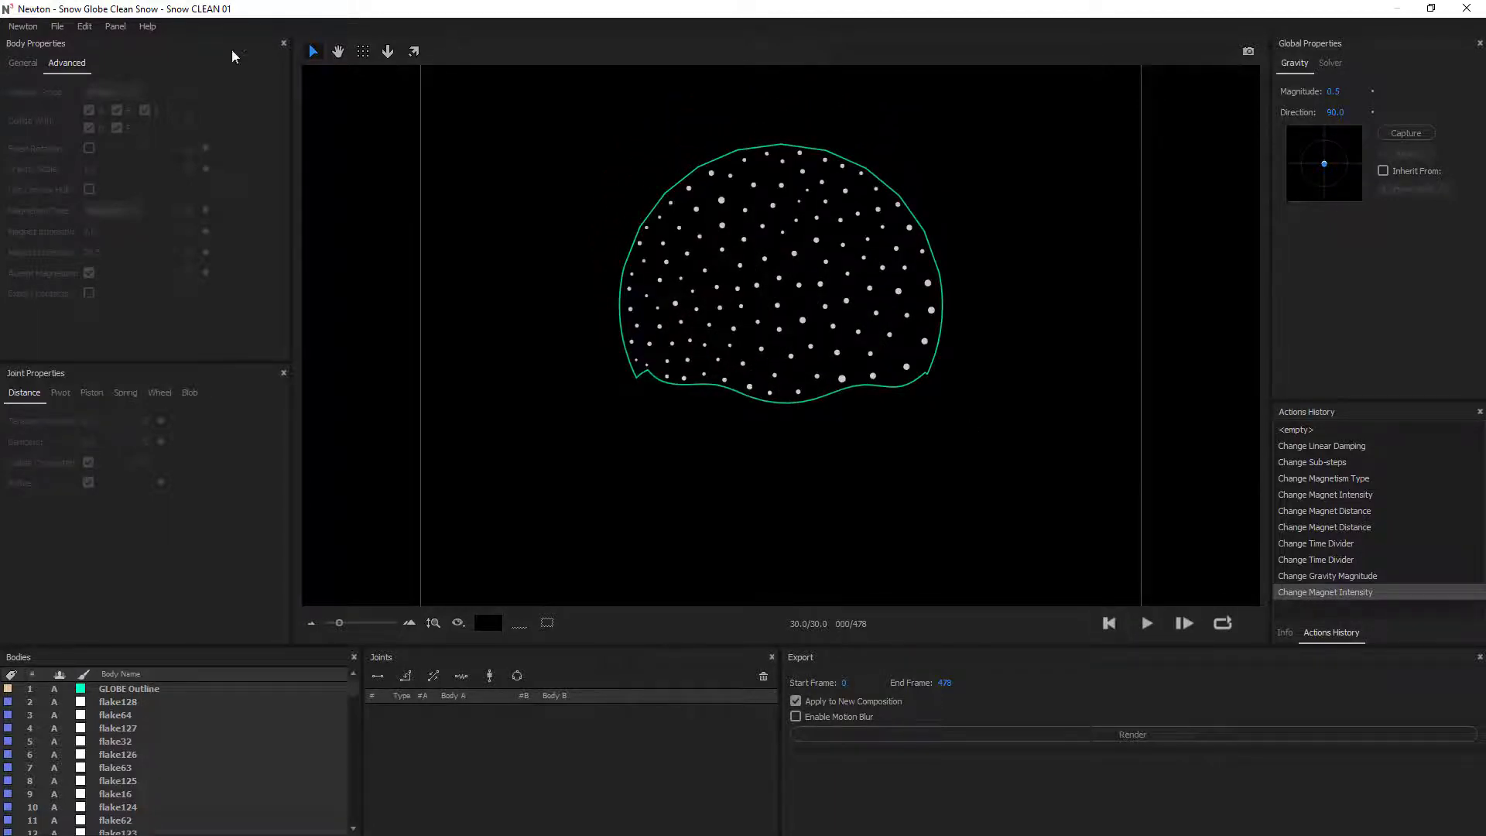
pyautogui.click(62, 27)
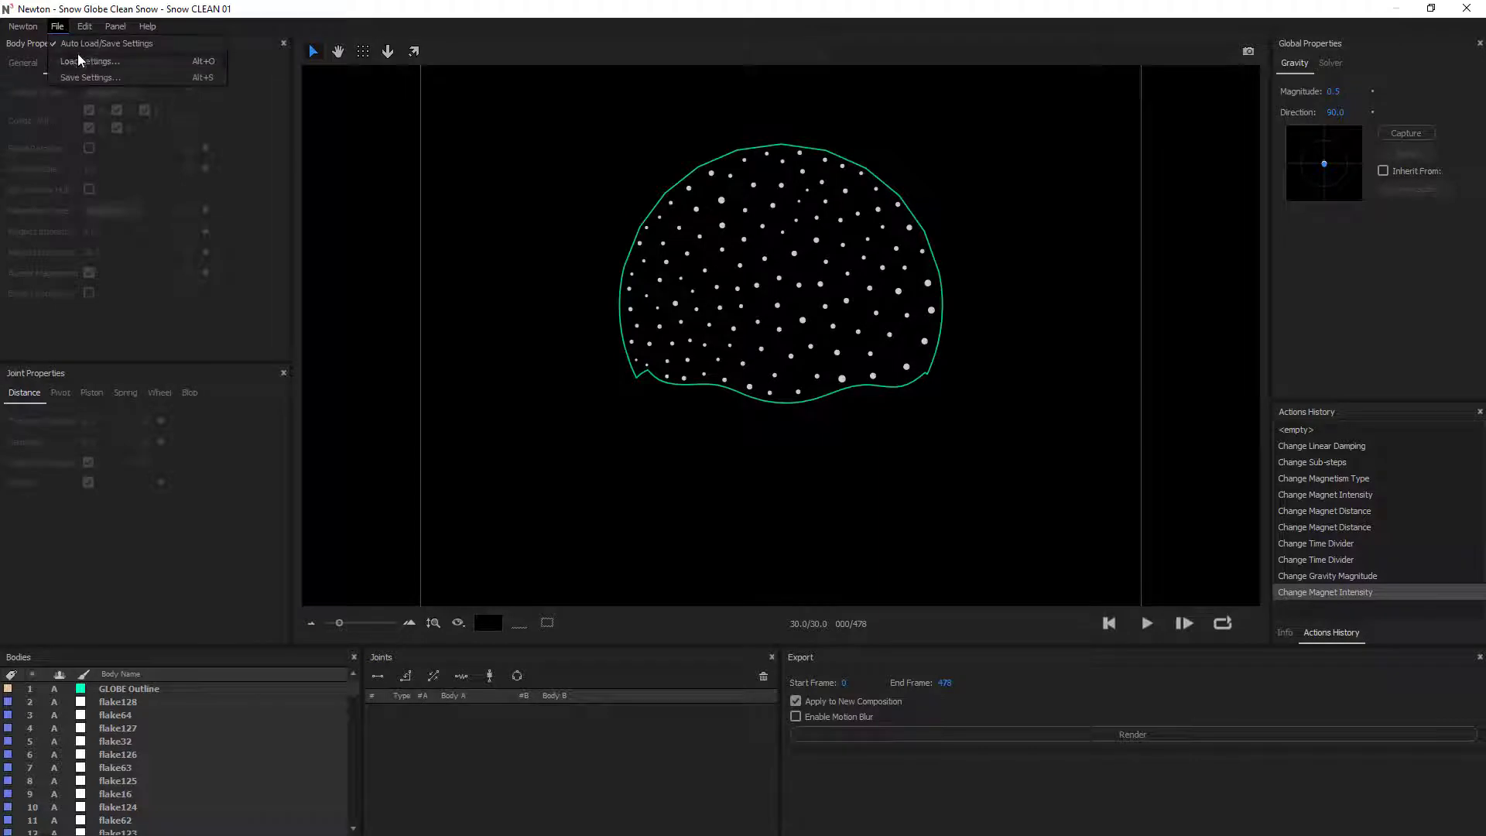
pyautogui.click(121, 76)
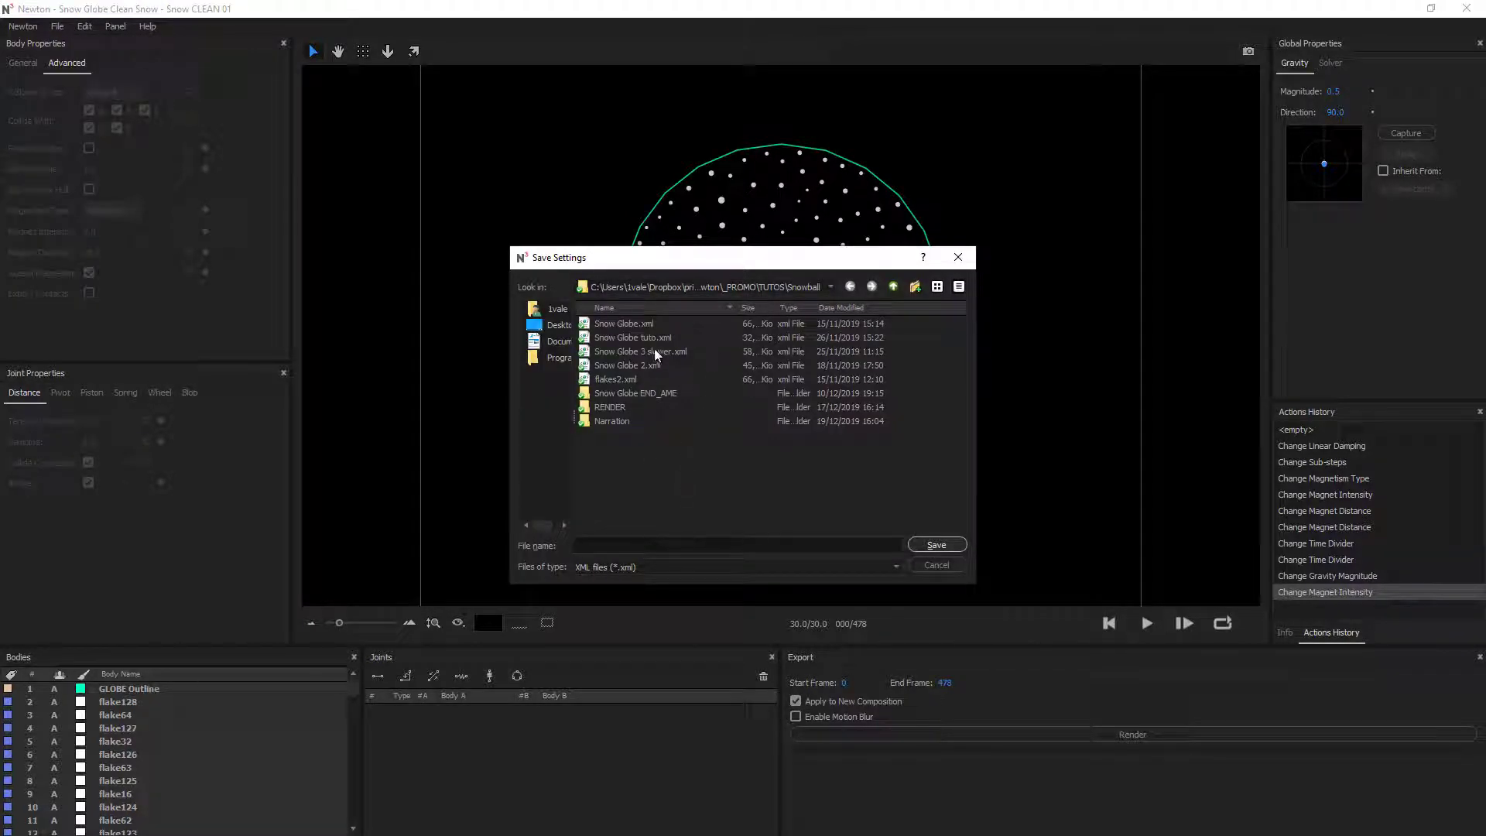
pyautogui.click(646, 324)
pyautogui.write('s.xml')
pyautogui.press('Return')
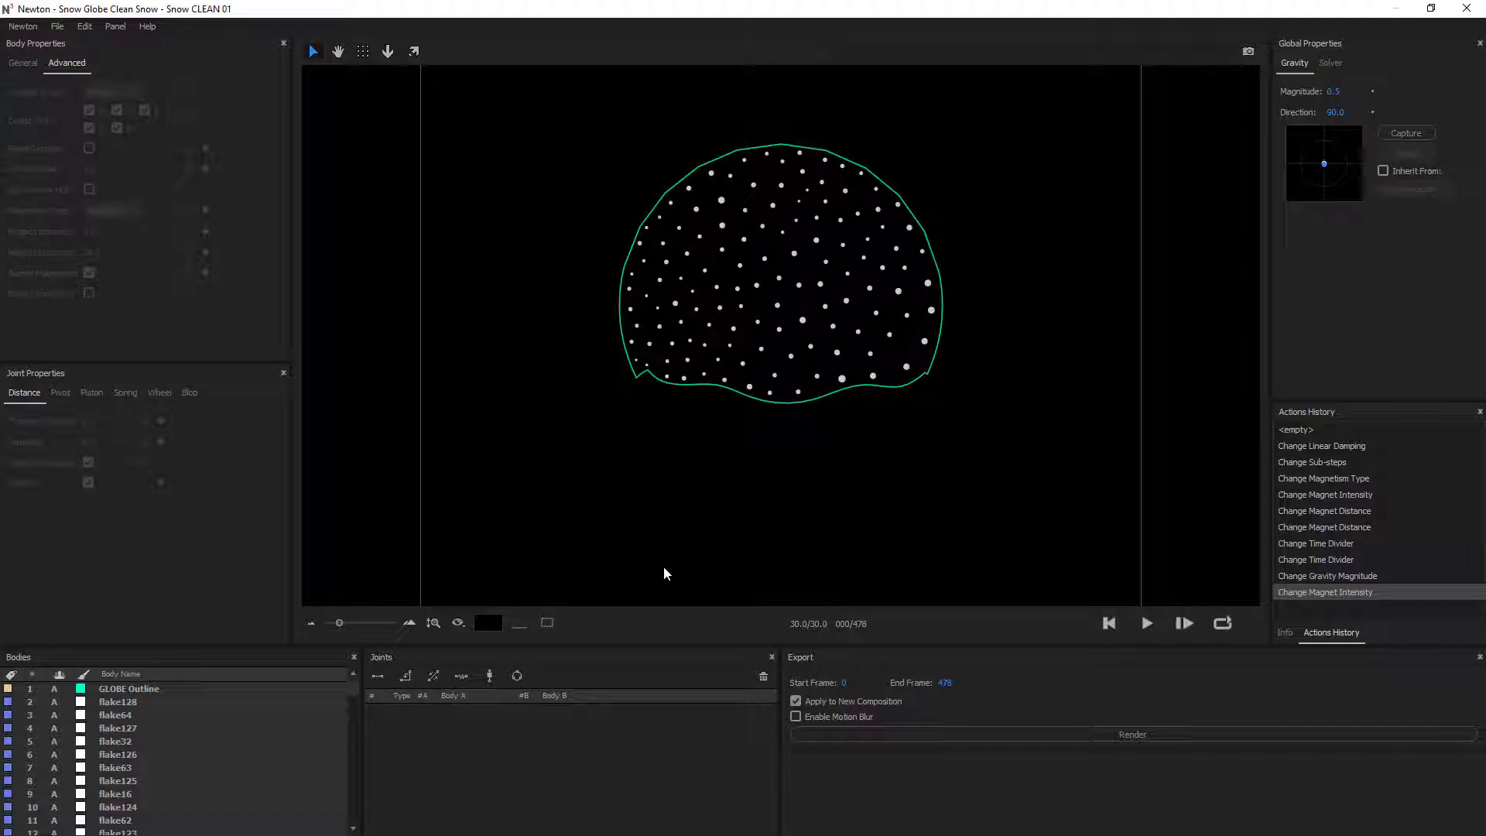
# Show the General body properties and render the simulation to a new composition.
pyautogui.click(63, 29)
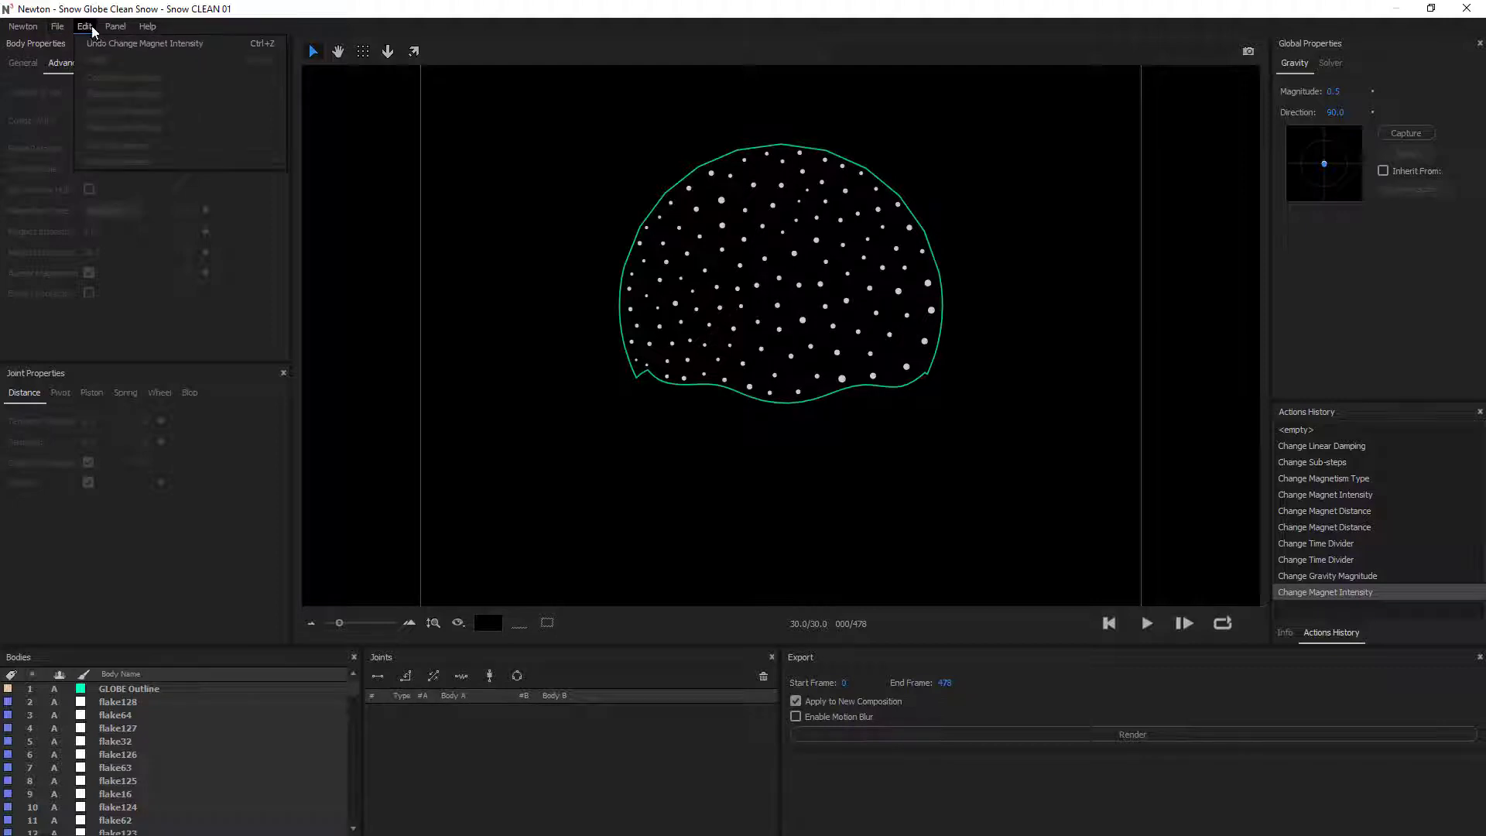
pyautogui.click(85, 18)
pyautogui.click(24, 63)
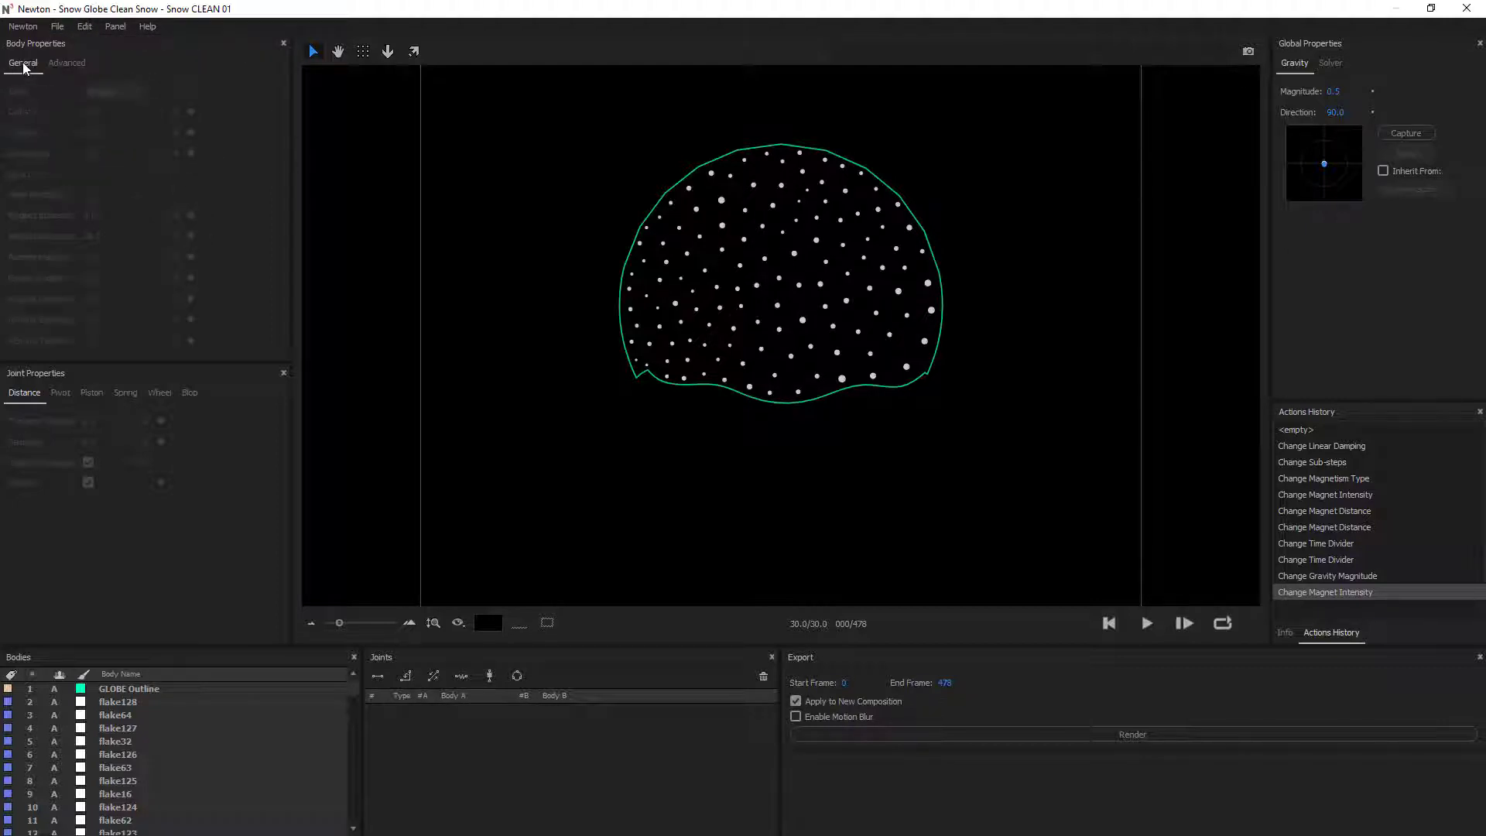
pyautogui.click(1141, 732)
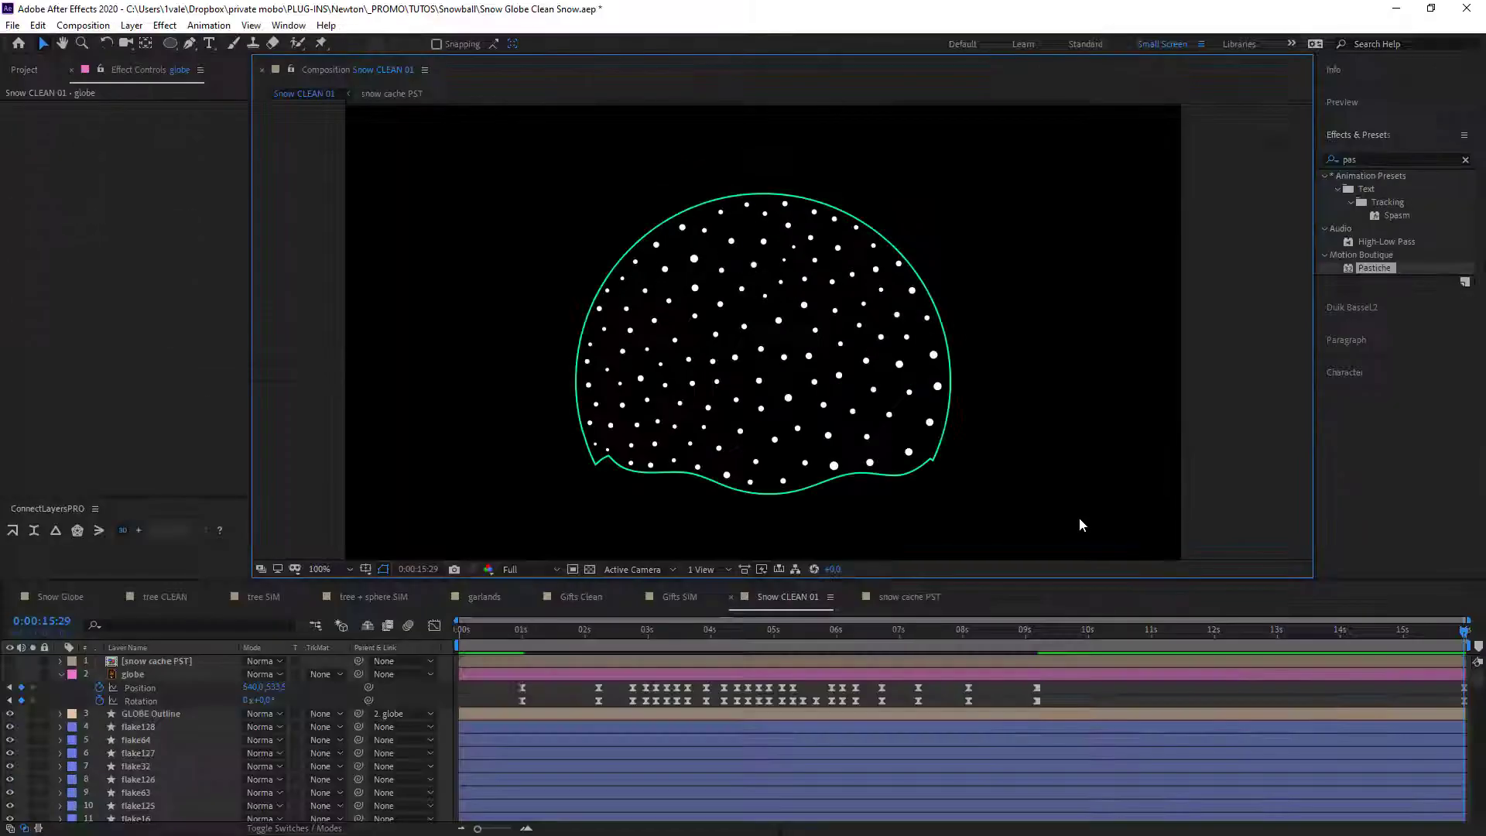
# Open Snow CLEAN 02 and rename it Snow SIM 01 via Ctrl+K.
pyautogui.click(24, 69)
pyautogui.doubleClick(91, 286)
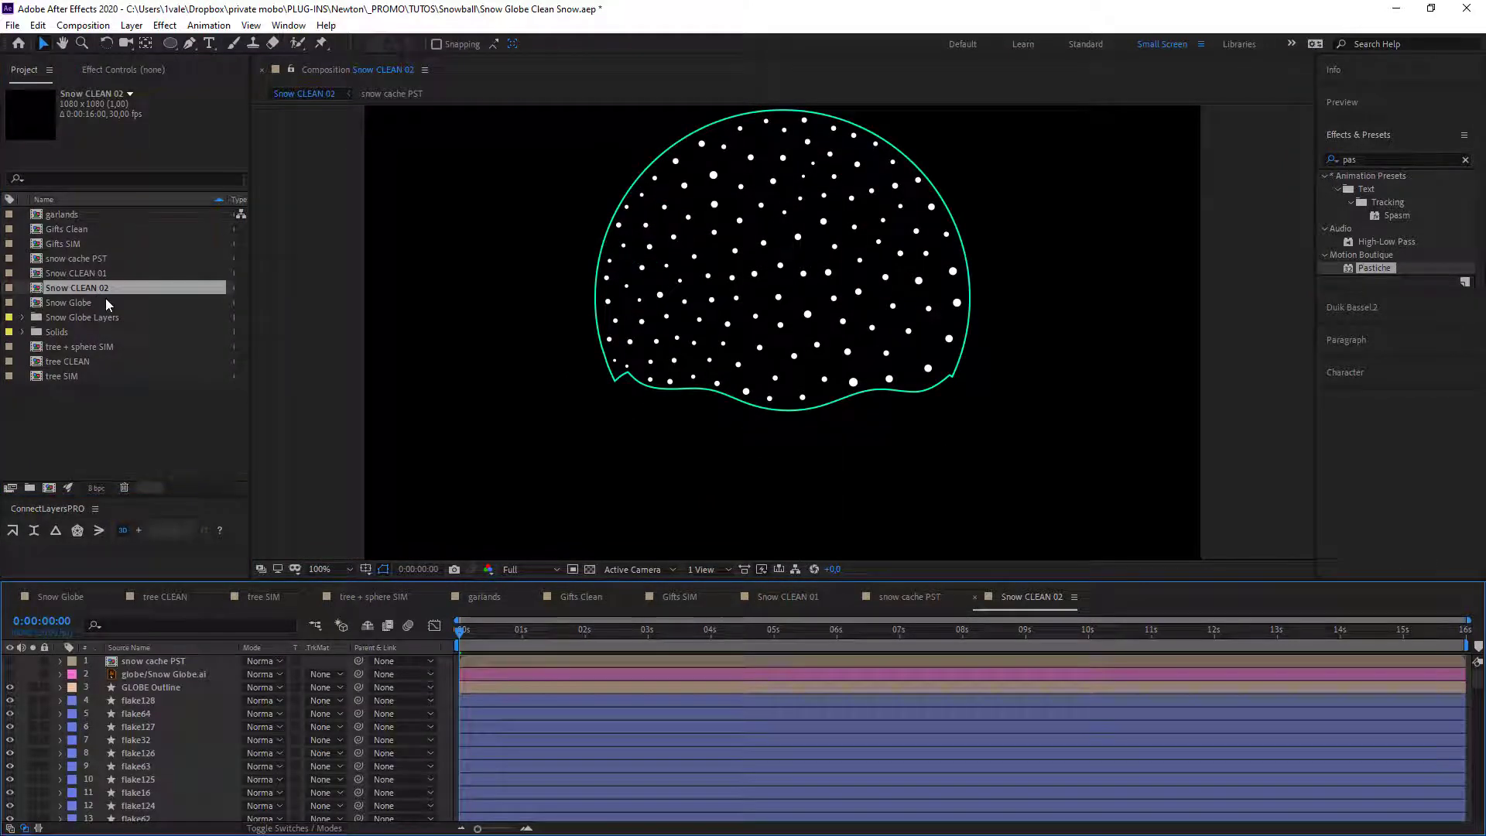
pyautogui.click(485, 426)
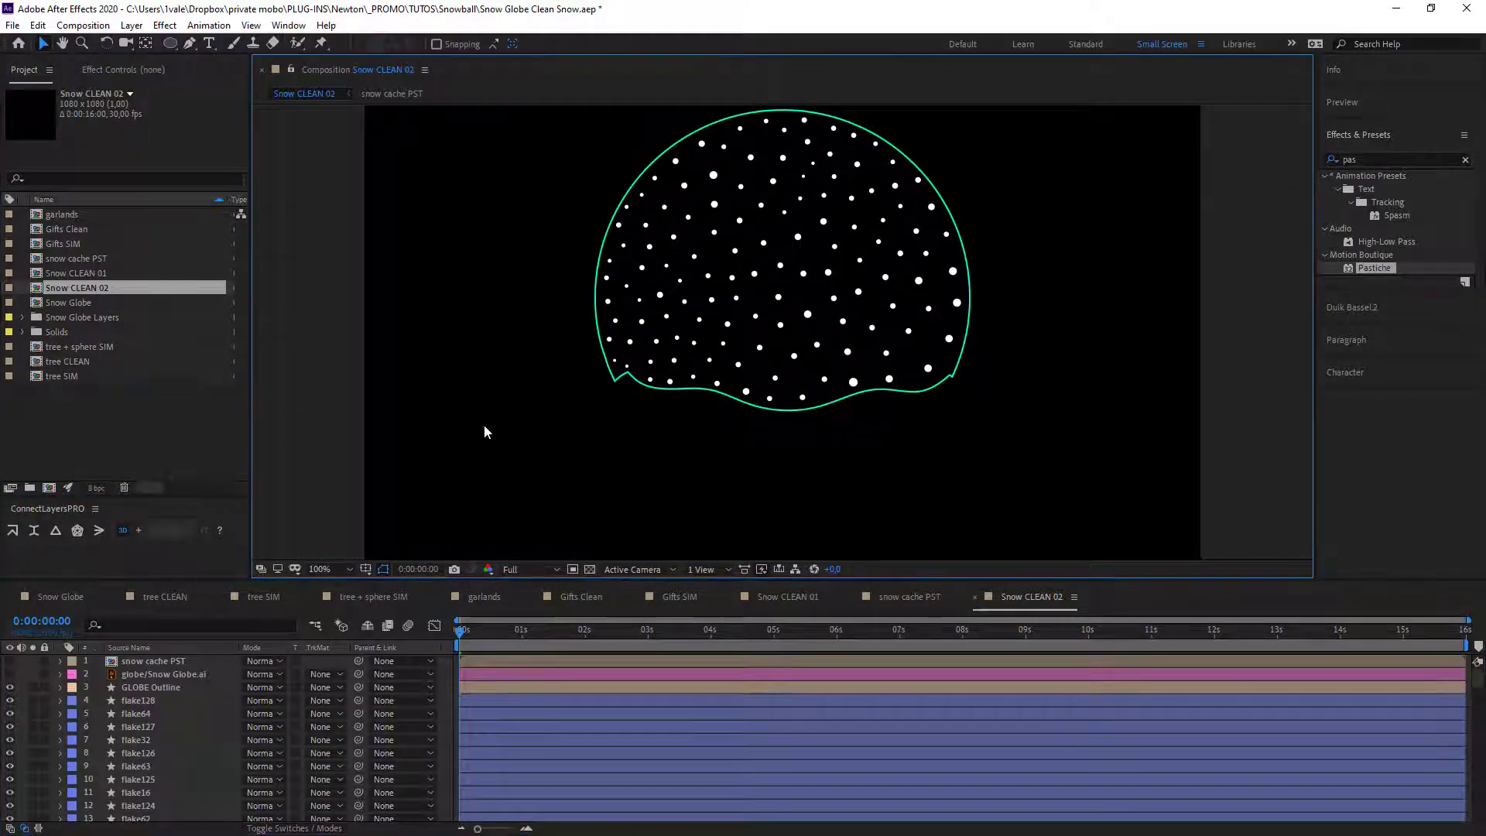
pyautogui.hotkey('ctrl', 'k')
pyautogui.press('Right')
pyautogui.hotkey('shift', 'Left')
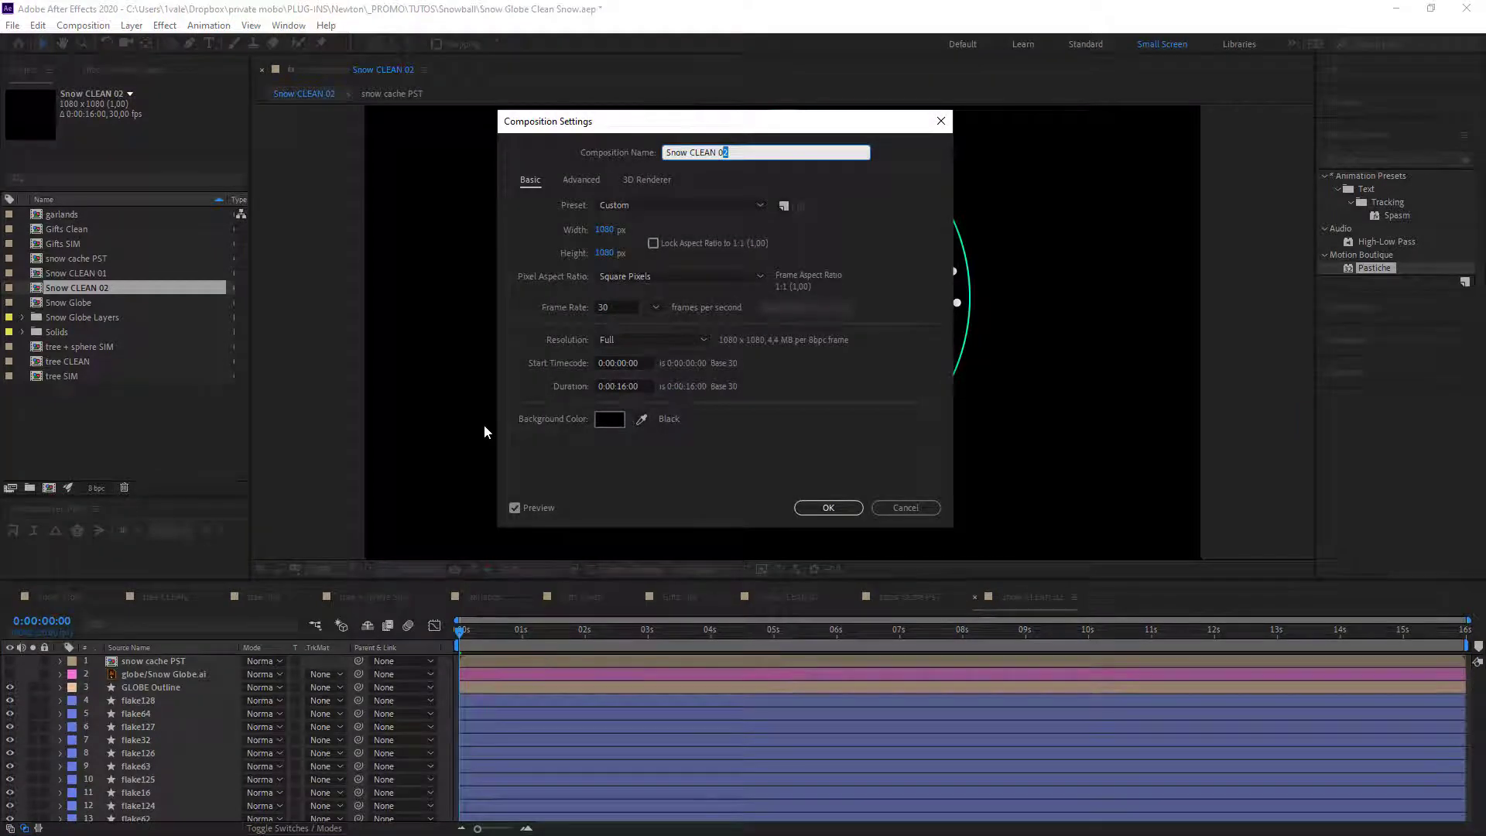
pyautogui.write('1')
pyautogui.press('Left')
pyautogui.press('Left')
pyautogui.hotkey('shift', 'Left')
pyautogui.hotkey('shift', 'Left')
pyautogui.hotkey('shift', 'Left')
pyautogui.hotkey('shift', 'Left')
pyautogui.write('SIM')
pyautogui.press('Return')
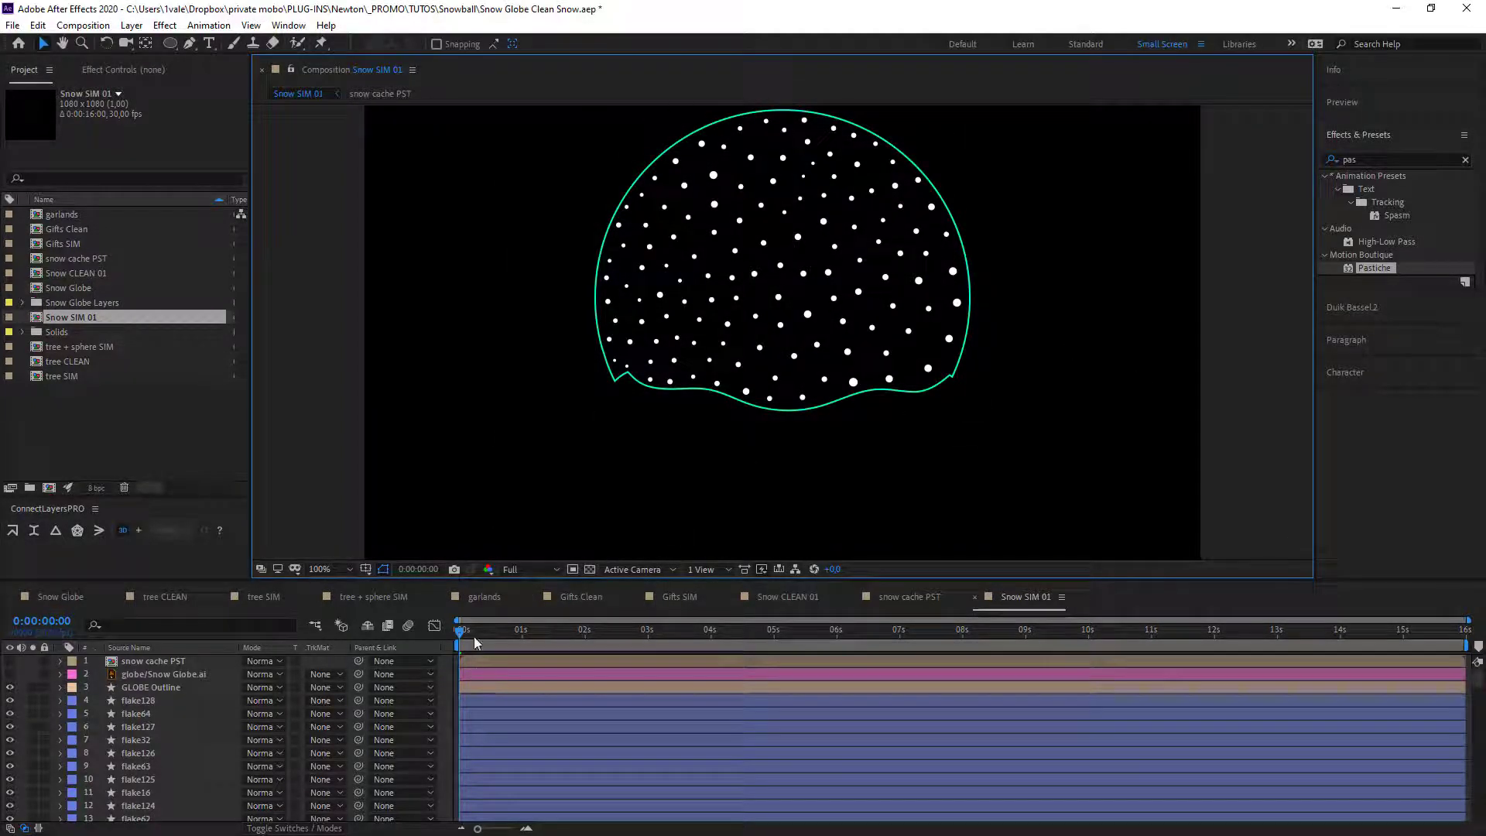
# Hide the GLOBE Outline layer and preview the flakes at 50% zoom.
pyautogui.click(404, 624)
pyautogui.press('space')
pyautogui.press('space')
pyautogui.click(9, 688)
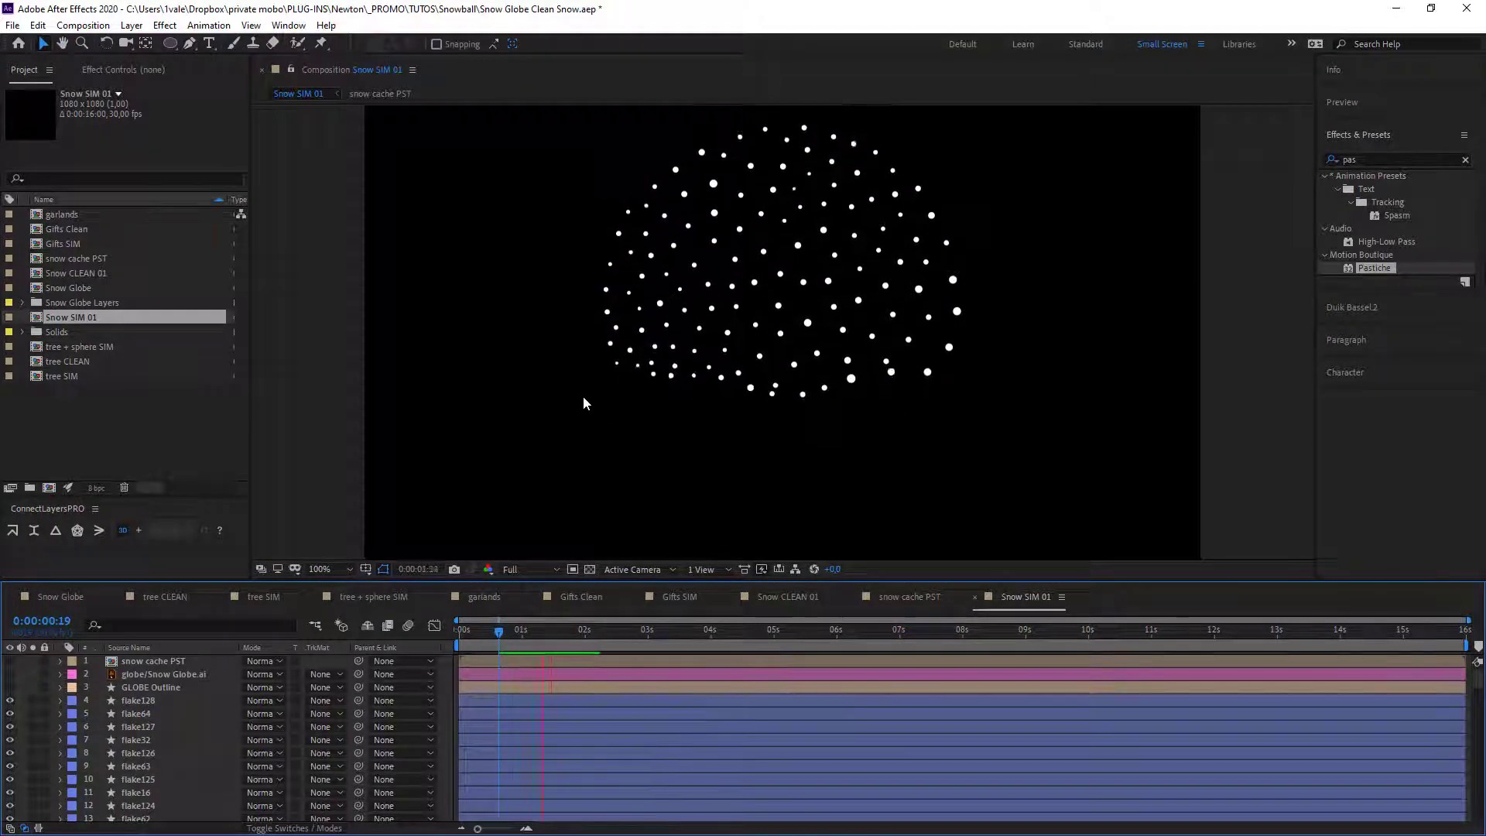
pyautogui.press(',')
pyautogui.press(',')
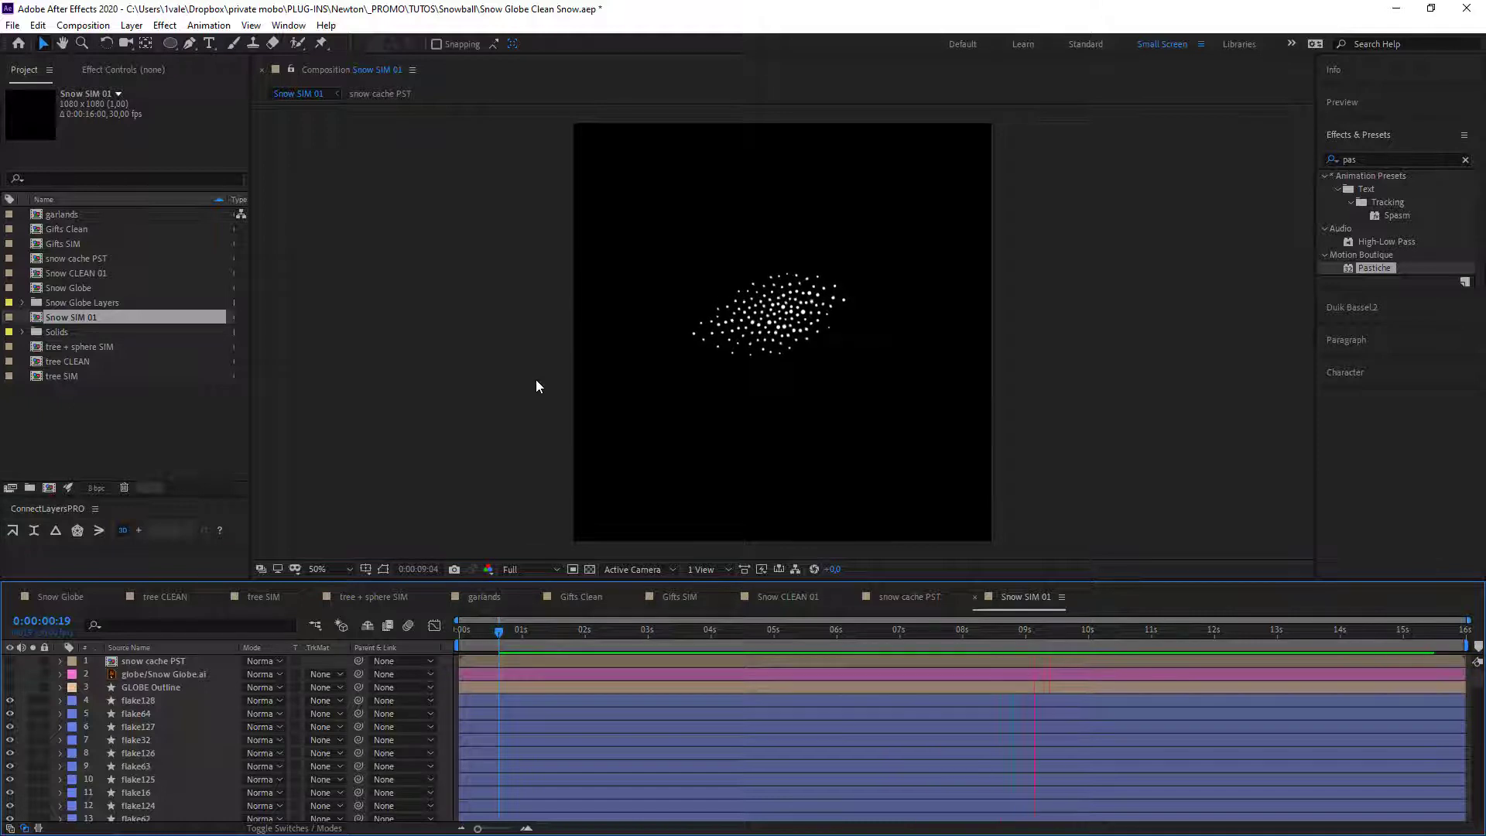
pyautogui.press('space')
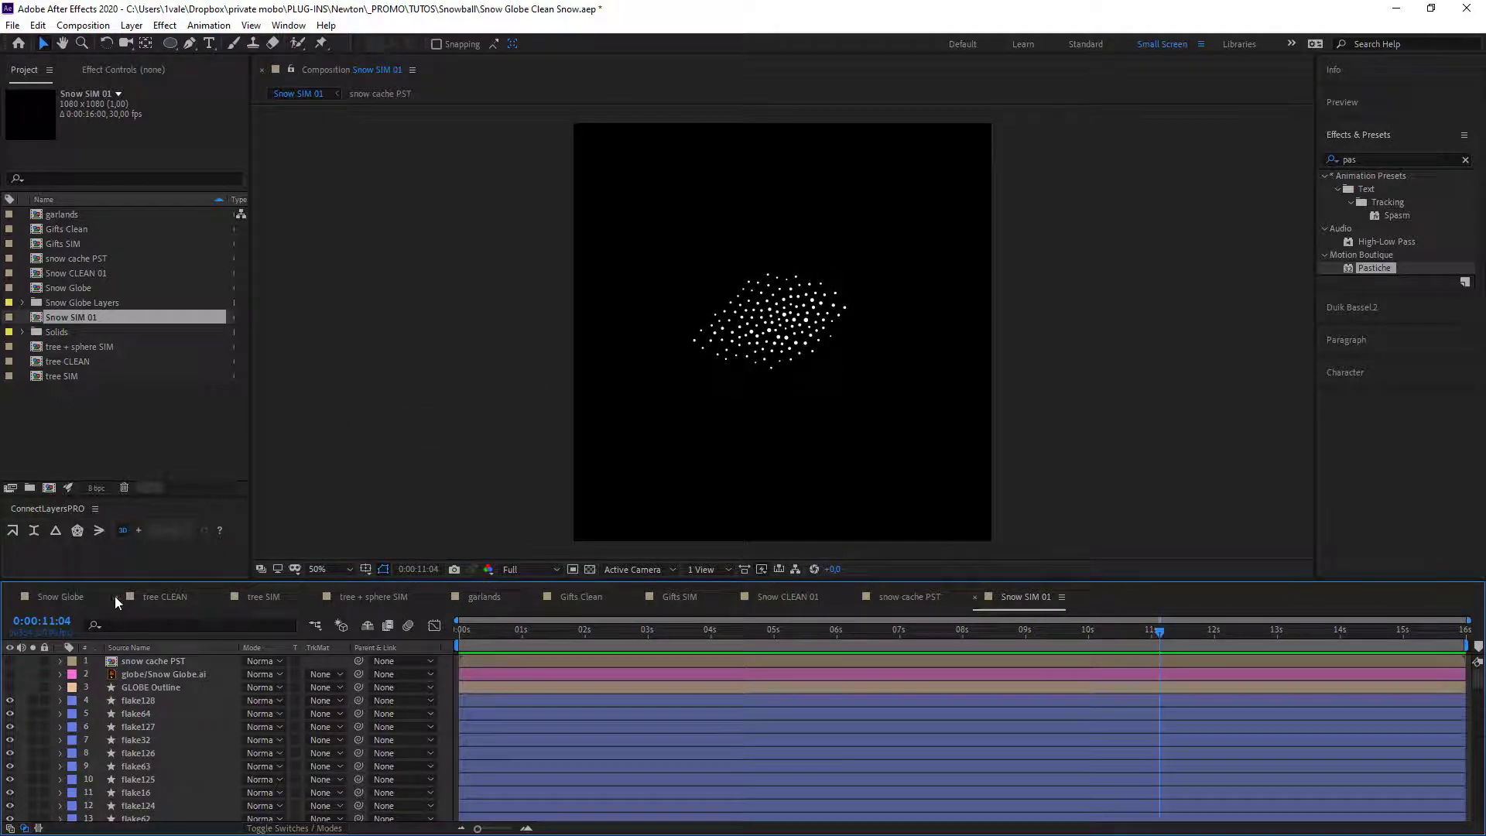
# Drag Snow SIM 01 into the Snow Globe timeline near the top and preview it.
pyautogui.click(71, 596)
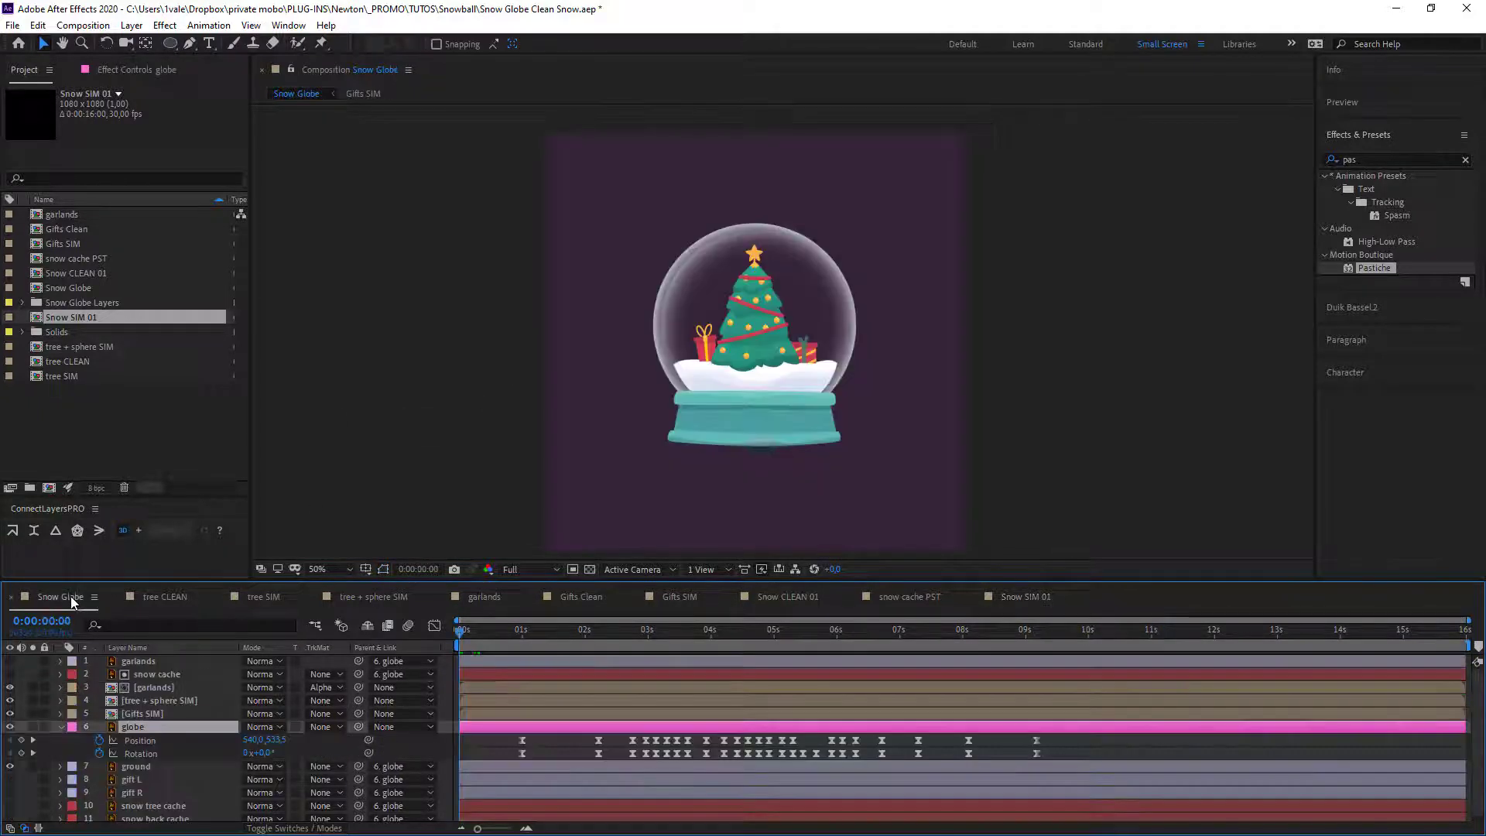
pyautogui.click(86, 385)
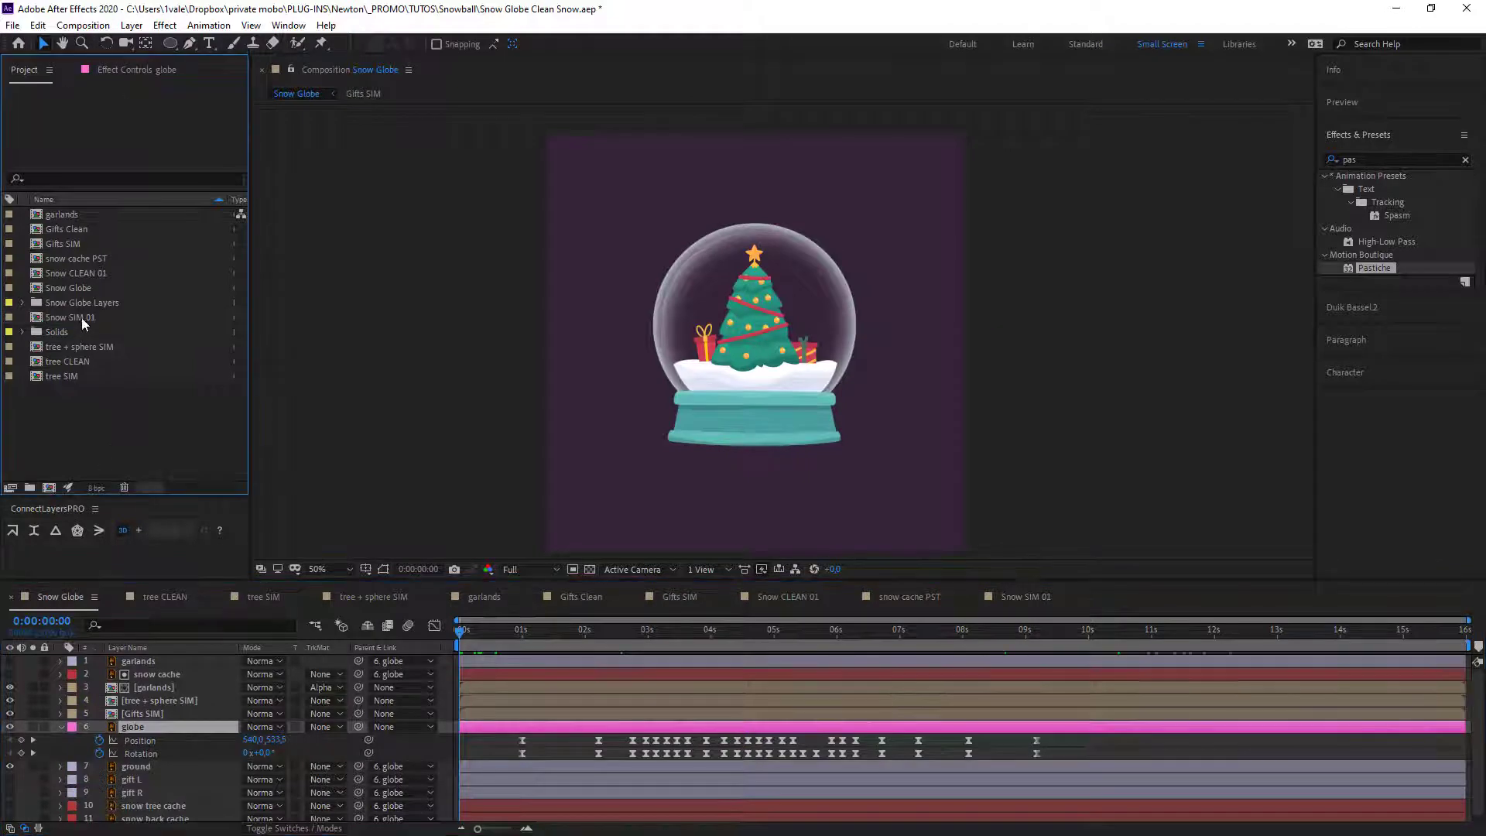
pyautogui.click(120, 381)
pyautogui.moveTo(85, 318); pyautogui.dragTo(212, 668)
pyautogui.press('space')
pyautogui.press('/')
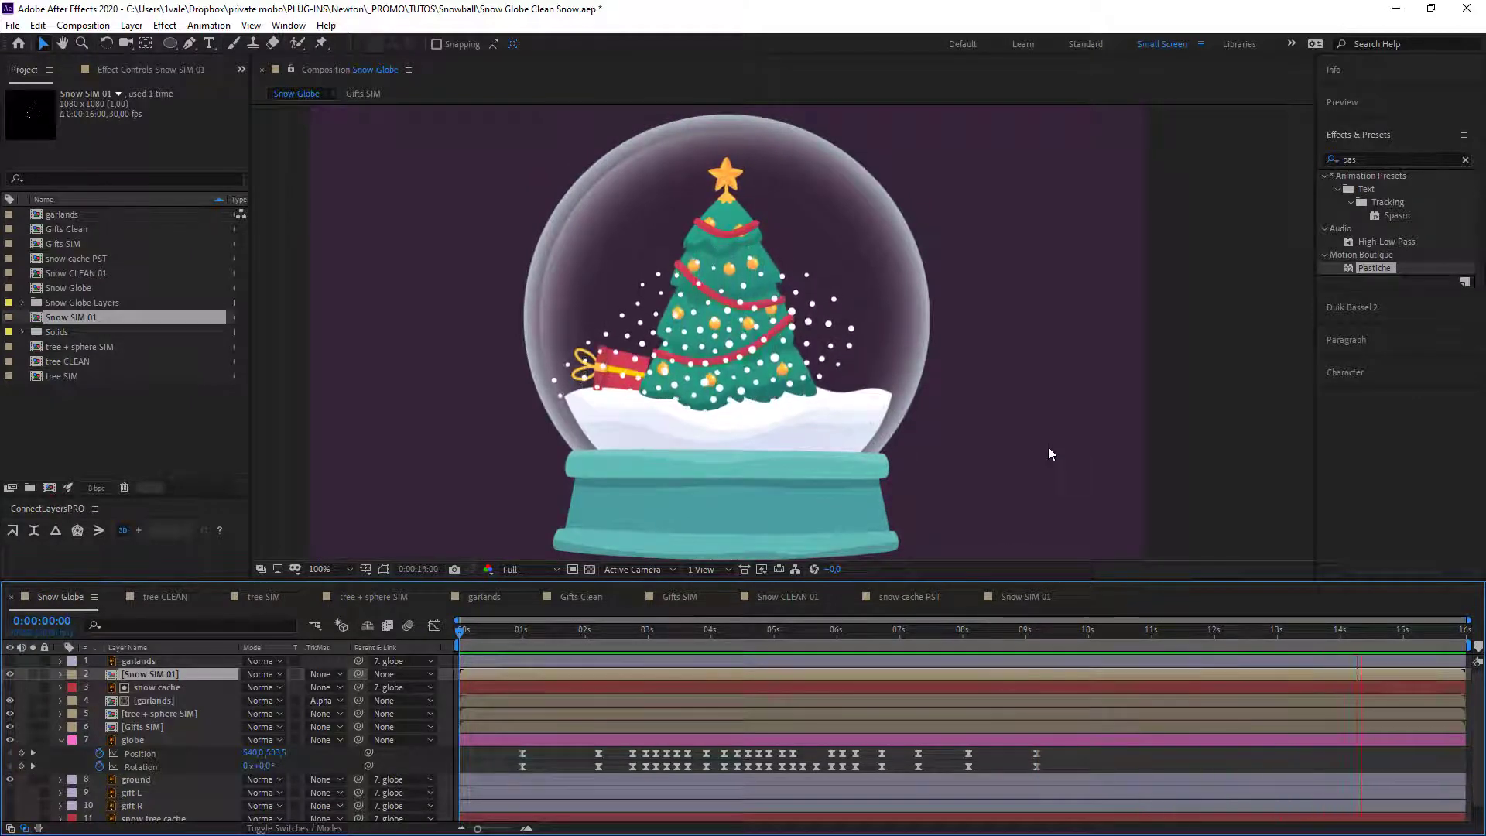
pyautogui.press('space')
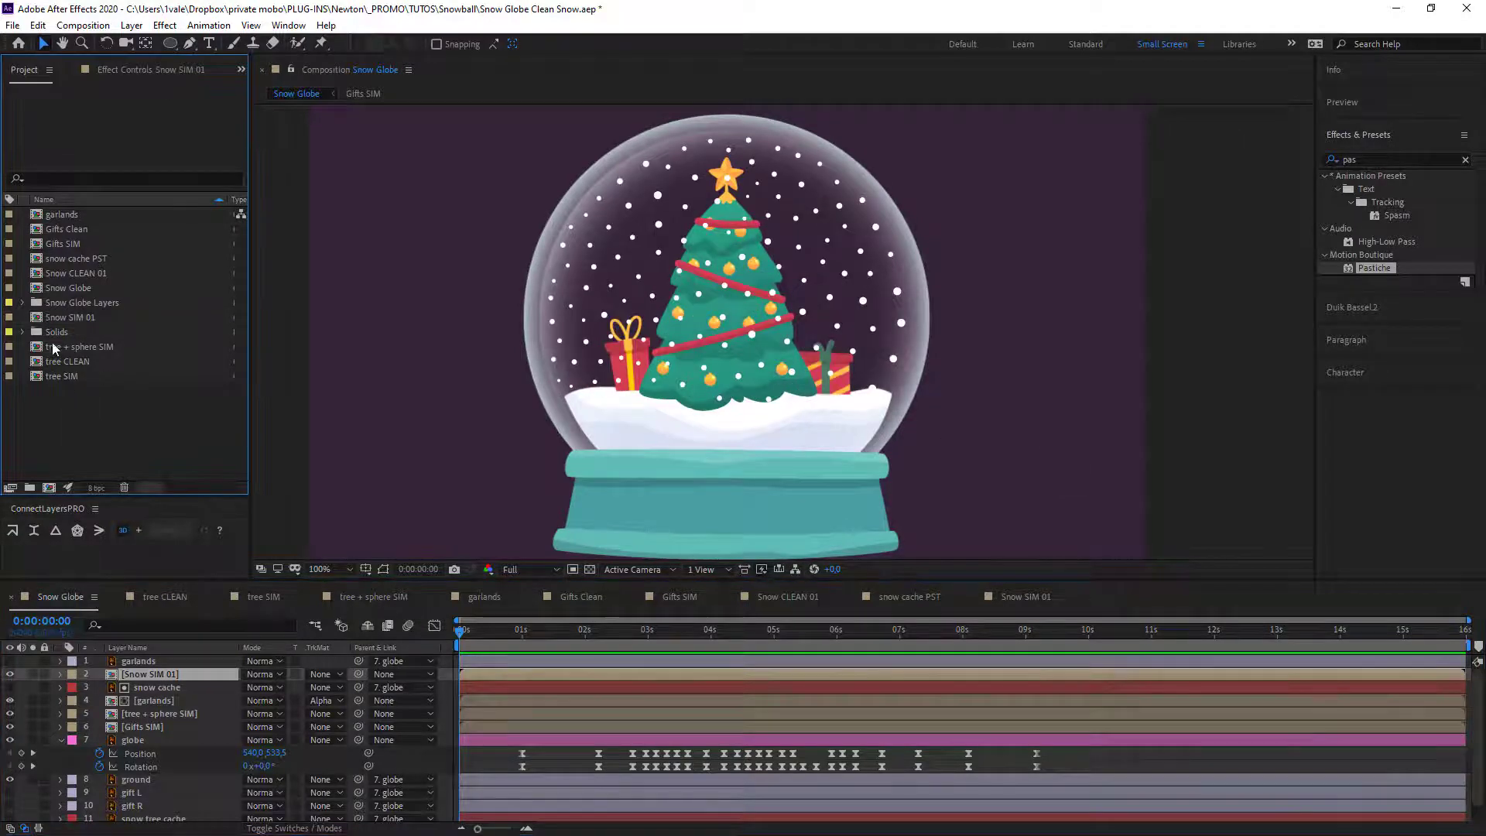
# Duplicate Snow CLEAN 01 as Snow CLEAN 02 and open the copy.
pyautogui.doubleClick(82, 317)
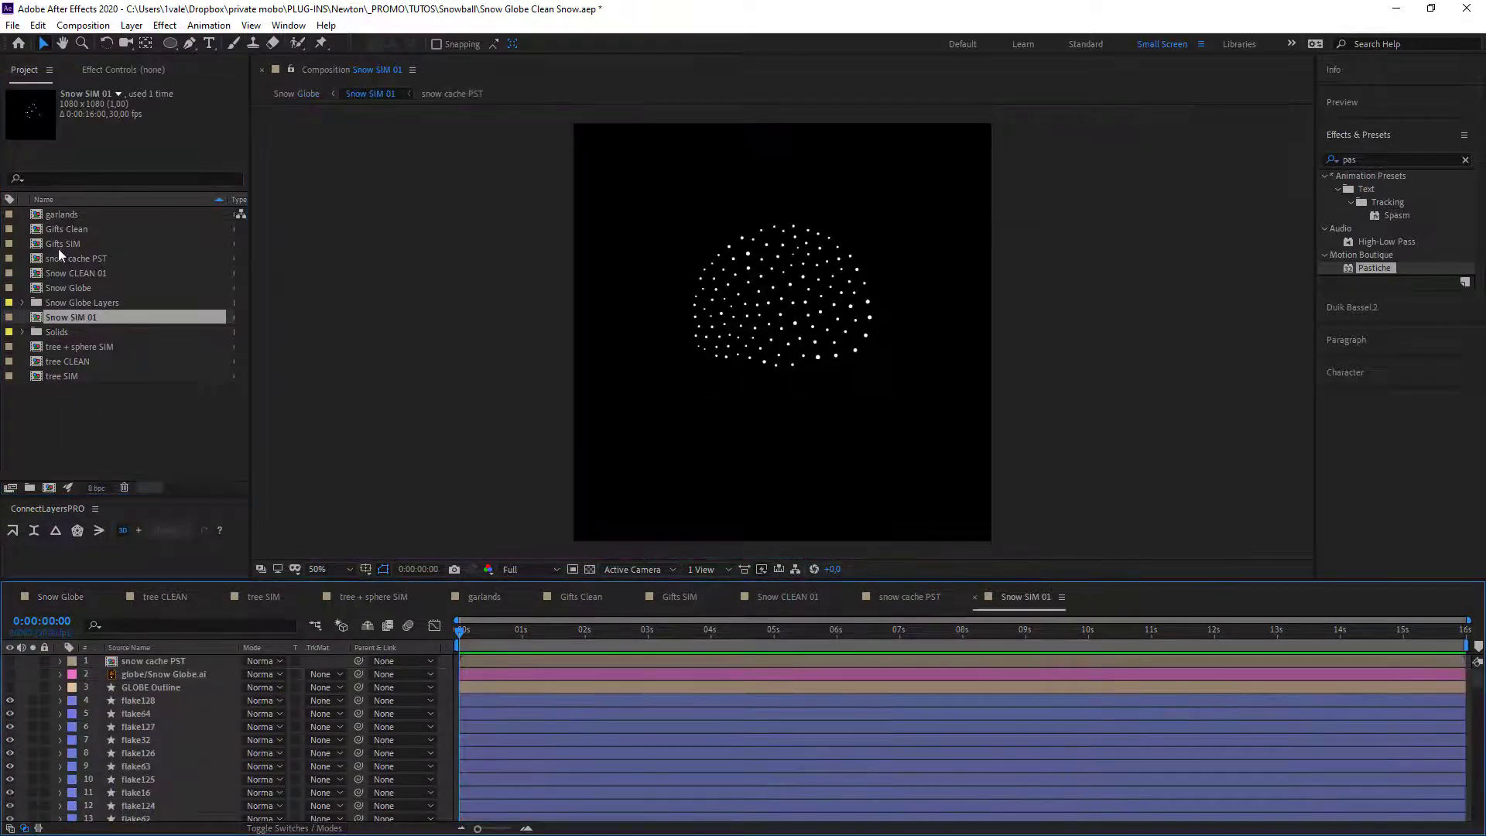
pyautogui.doubleClick(70, 287)
pyautogui.click(138, 435)
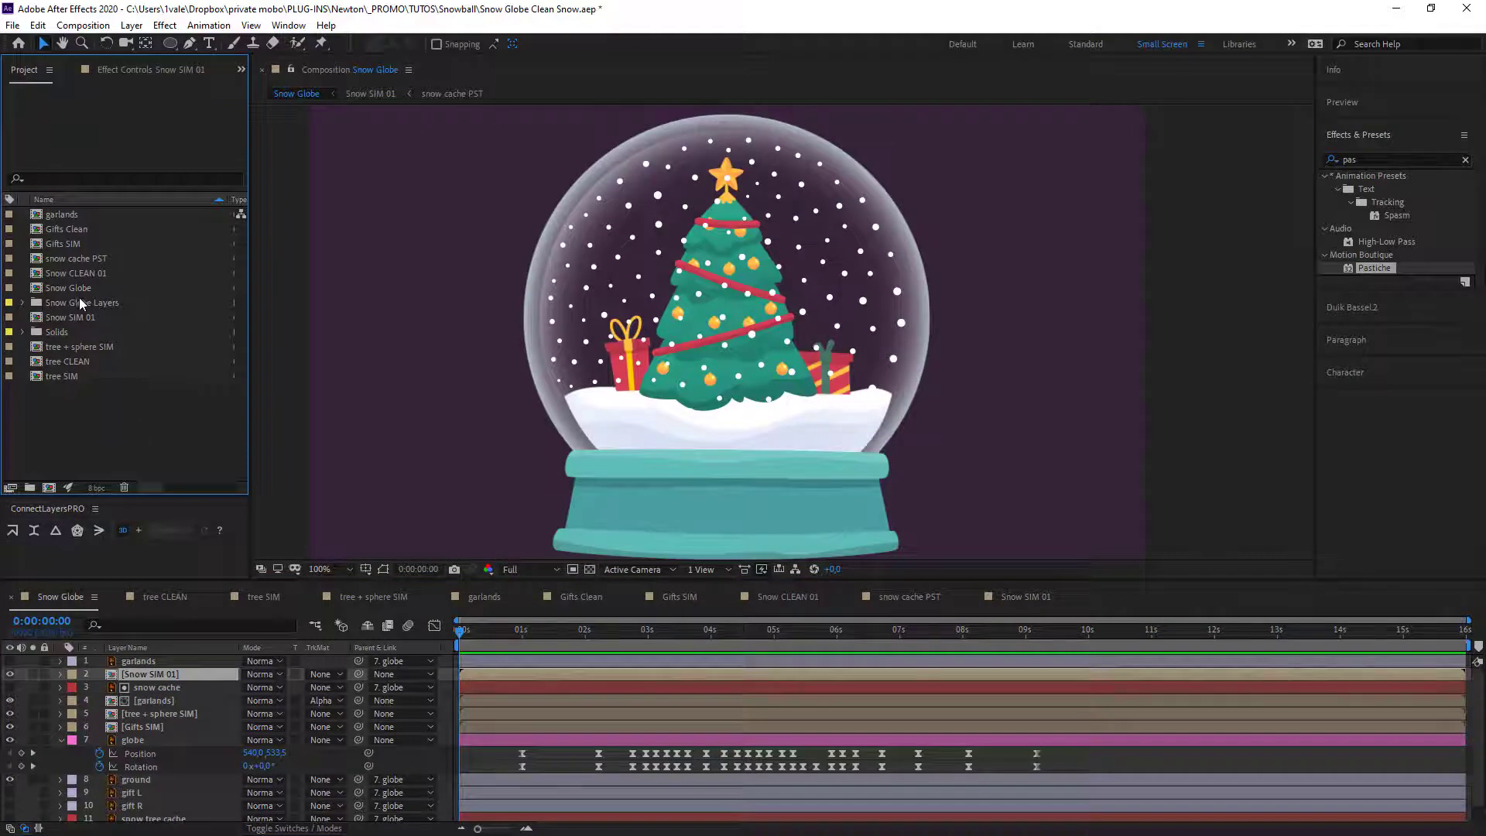
pyautogui.click(99, 272)
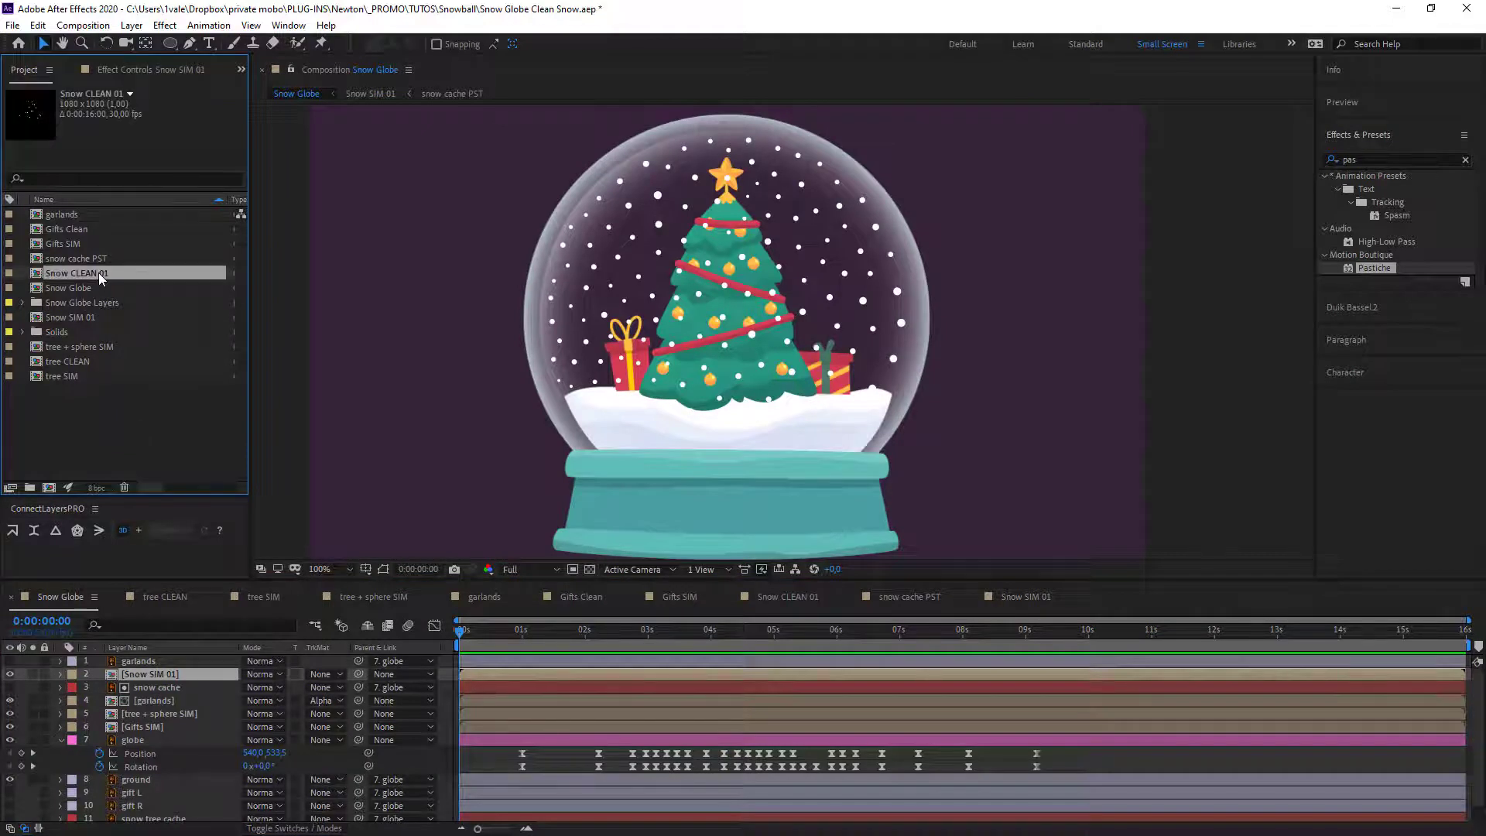
pyautogui.hotkey('ctrl', 'd')
pyautogui.doubleClick(109, 291)
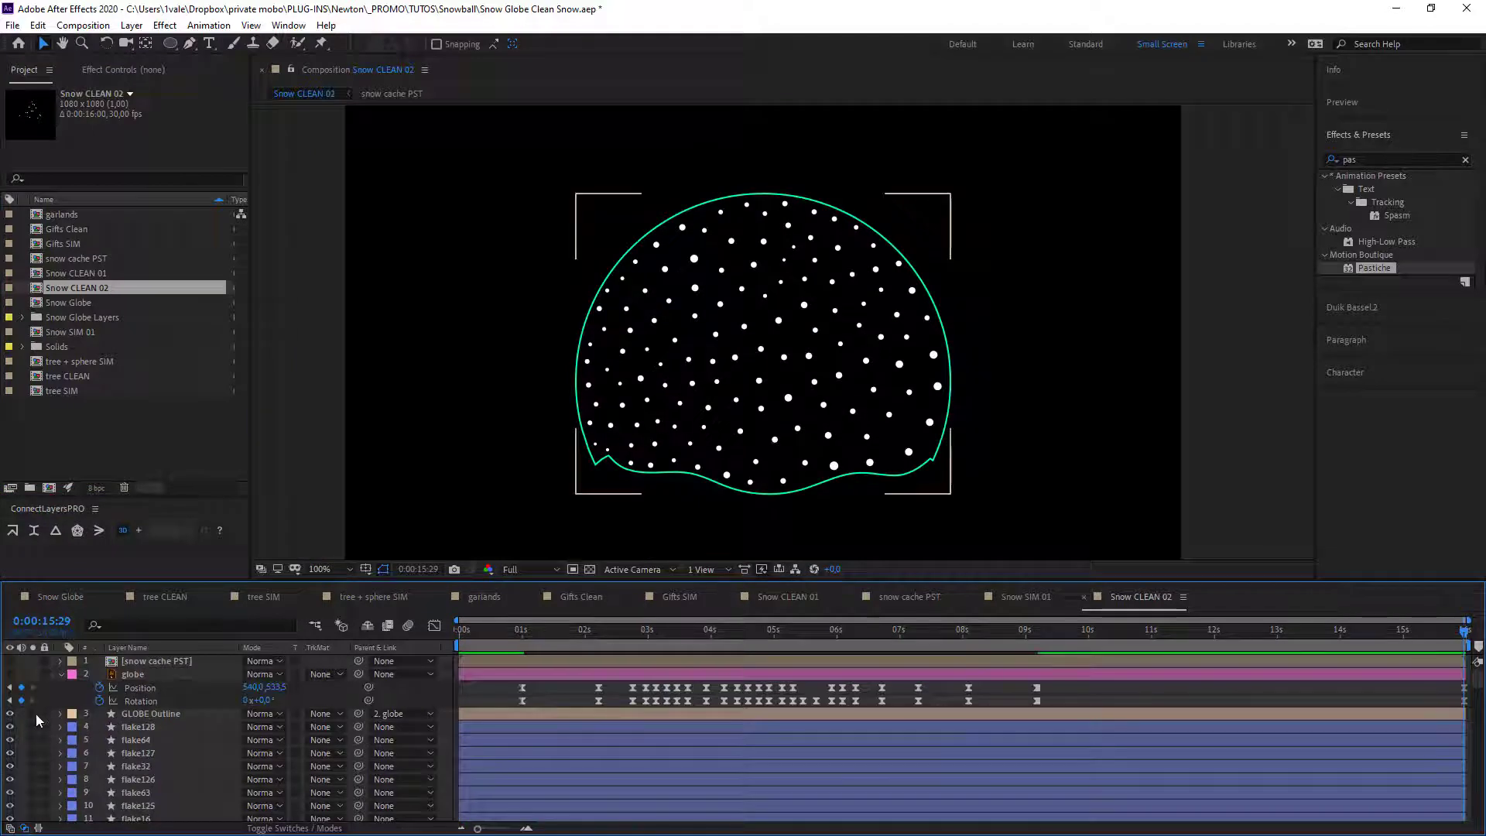
# Hide the GLOBE Outline layer and make the snow cache PST layer visible.
pyautogui.click(10, 714)
pyautogui.click(10, 714)
pyautogui.click(10, 714)
pyautogui.click(141, 662)
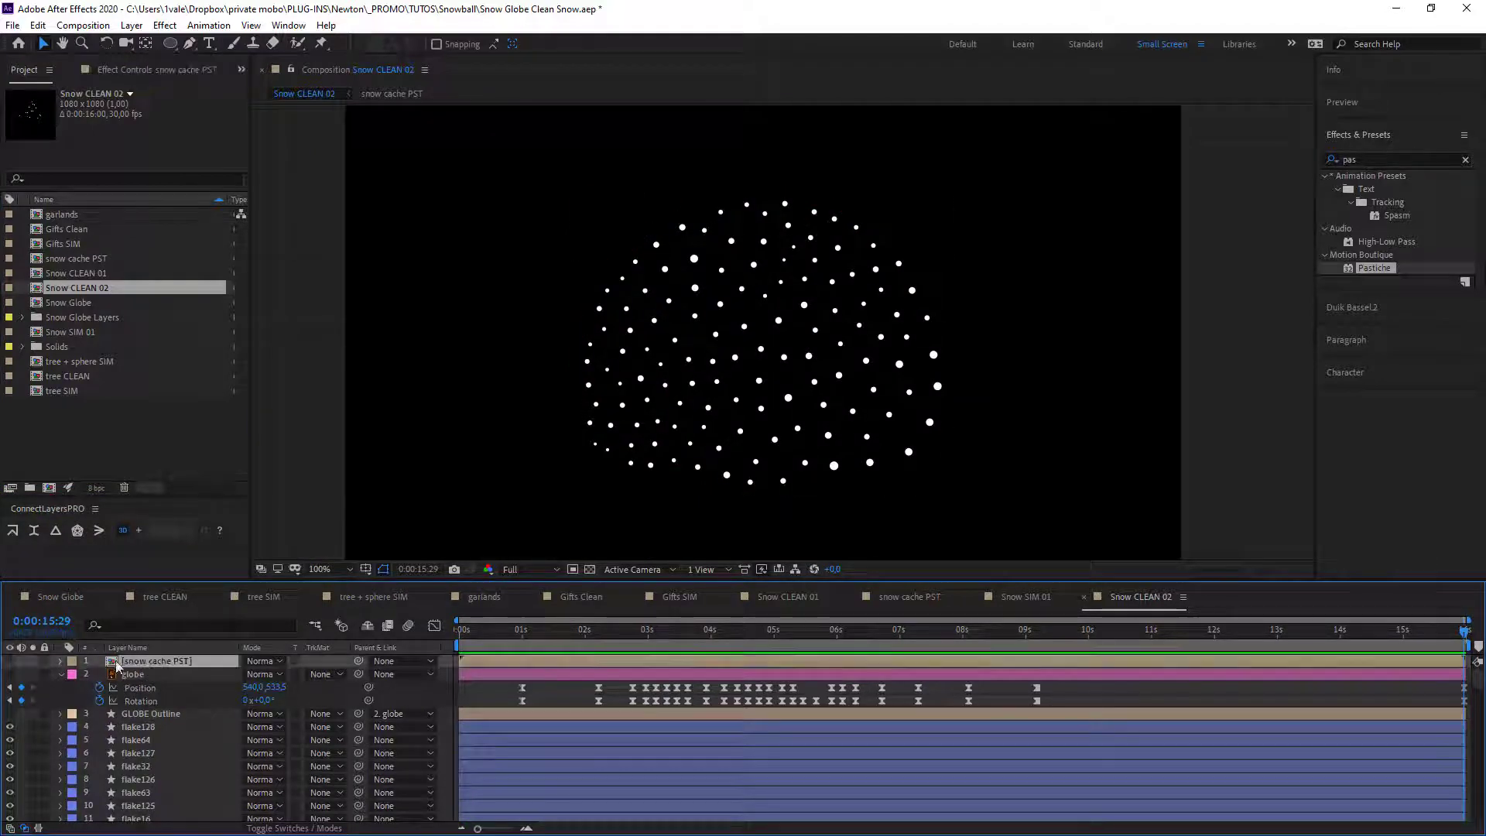
pyautogui.click(10, 662)
# Set Pastiche Rescale Factor to 20% and create a new flake arrangement.
pyautogui.click(139, 70)
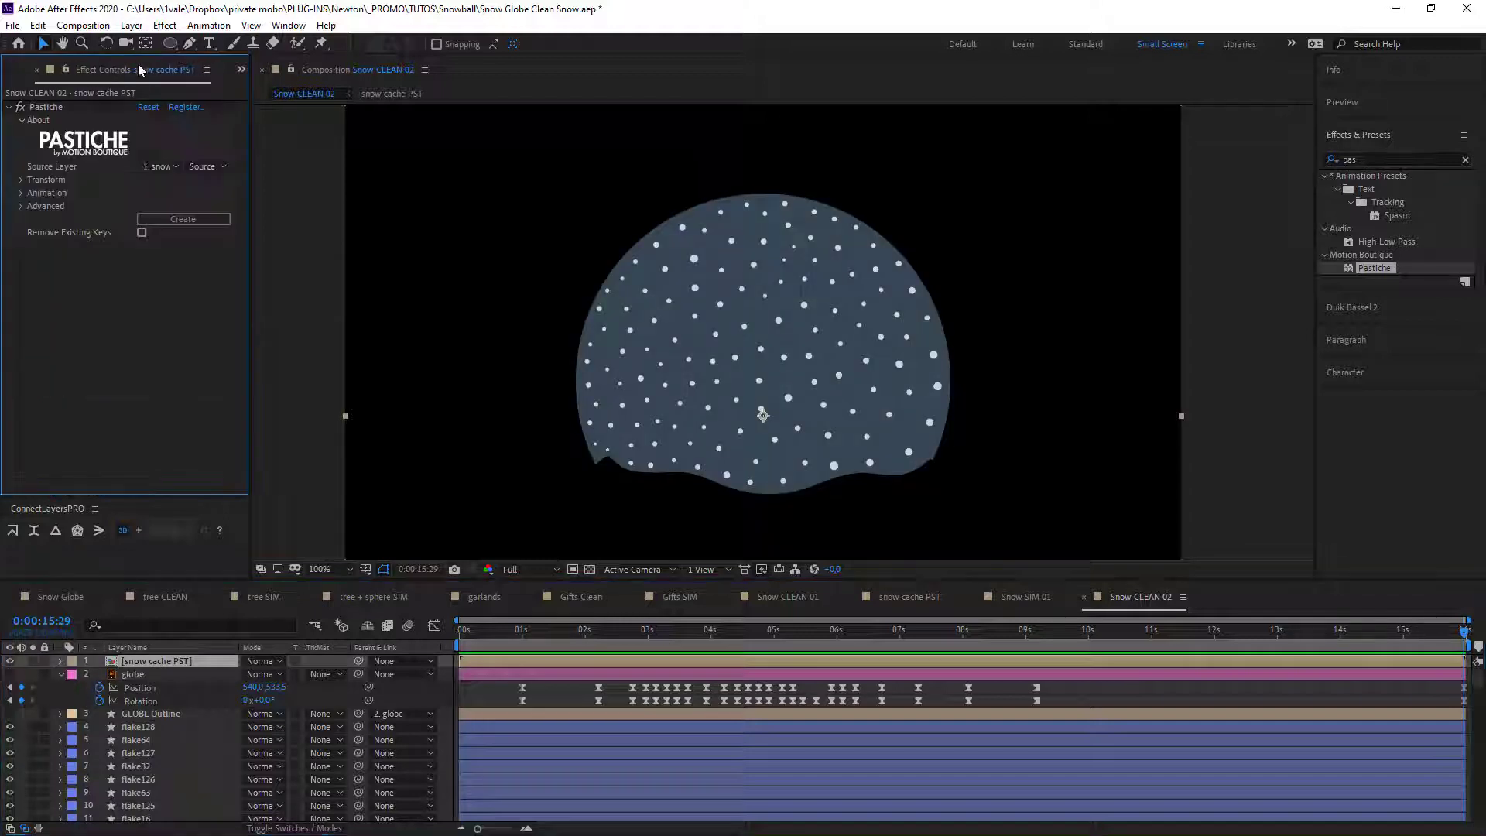
pyautogui.click(20, 180)
pyautogui.click(33, 245)
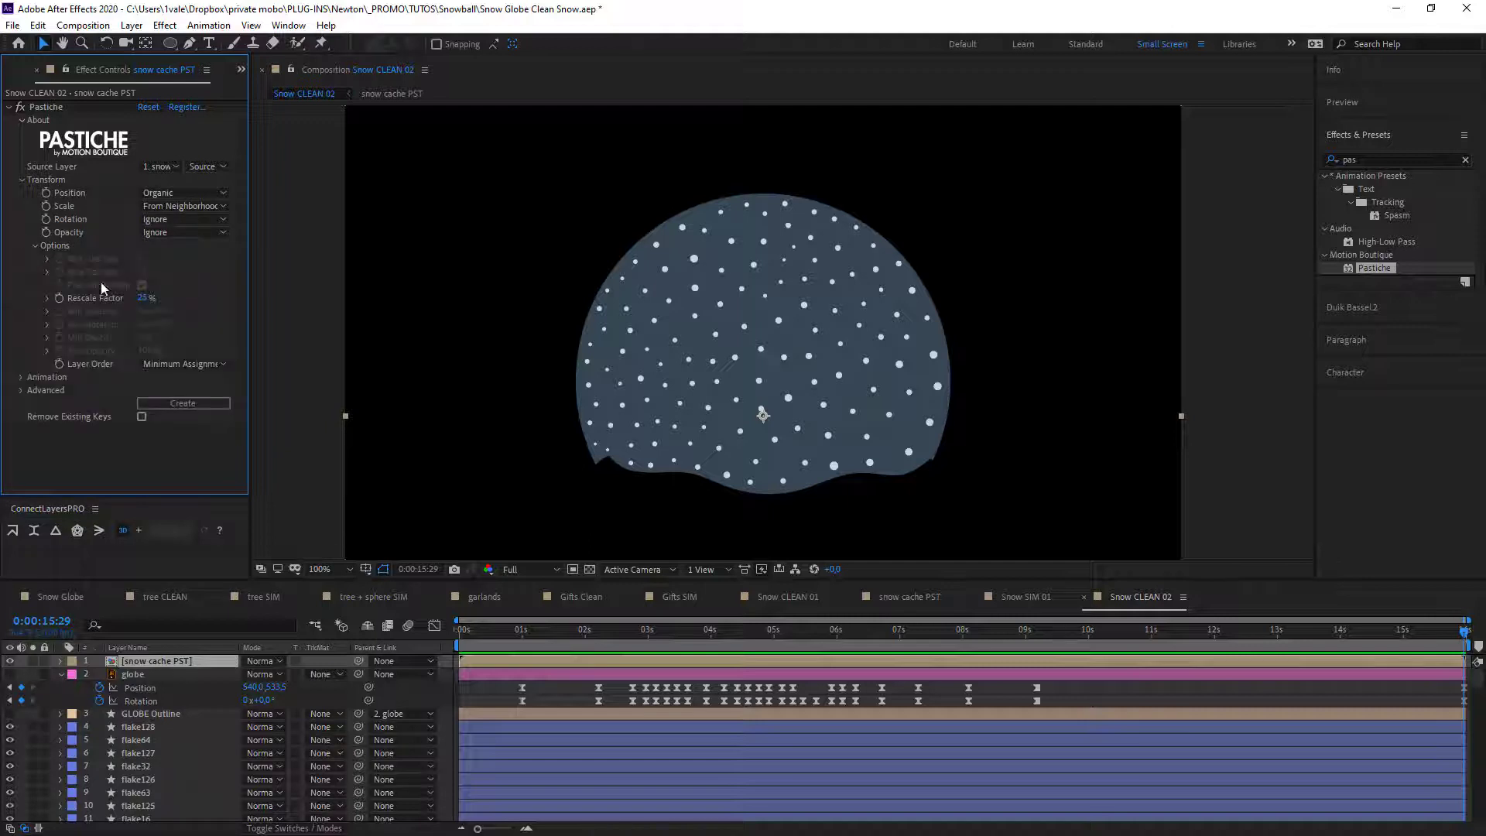
pyautogui.click(147, 297)
pyautogui.press('Return')
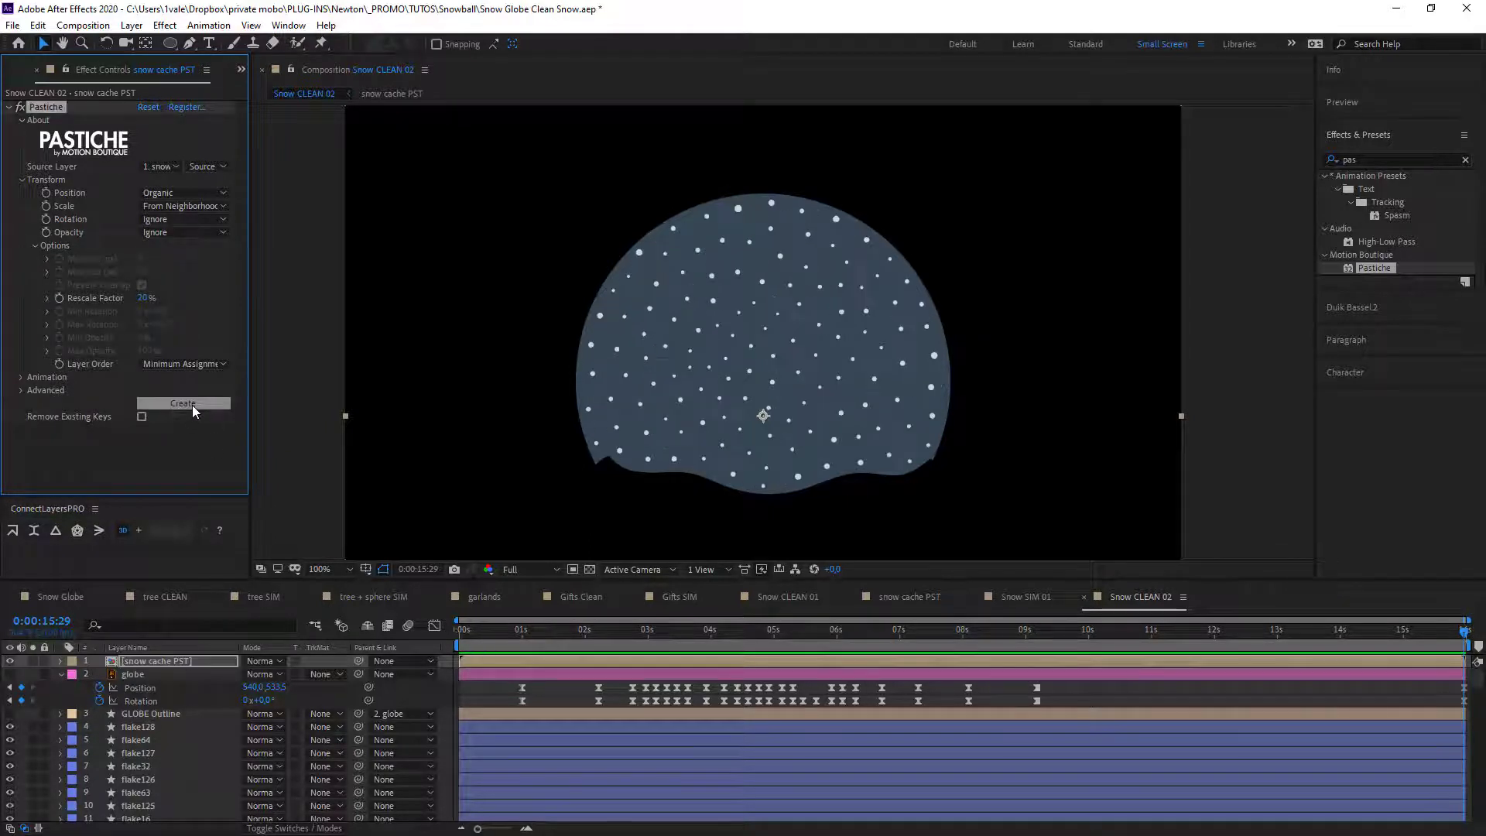
pyautogui.click(192, 405)
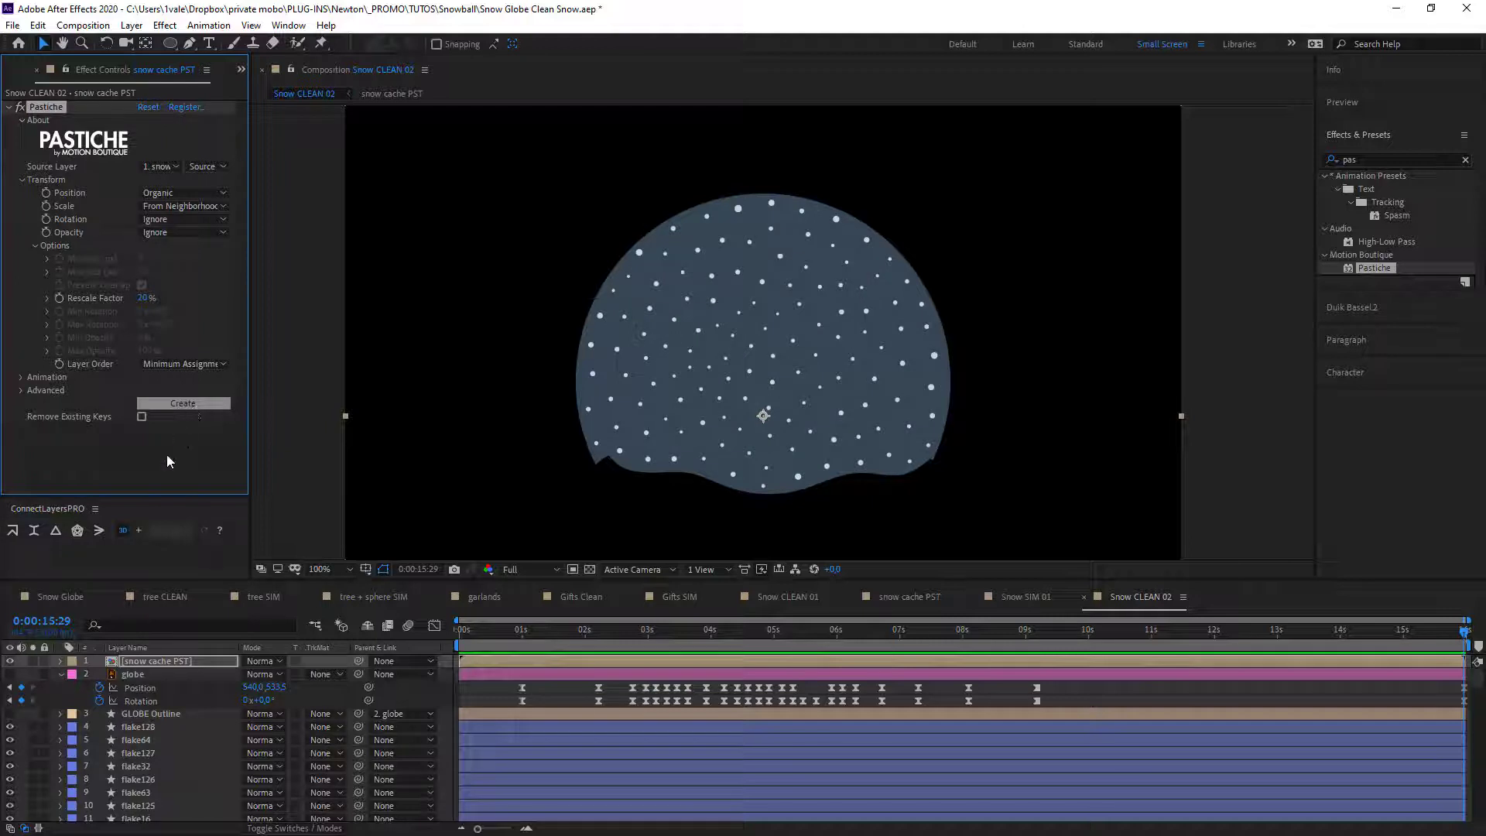
# Hide the blue globe layer and show the GLOBE Outline again.
pyautogui.click(9, 674)
pyautogui.click(10, 713)
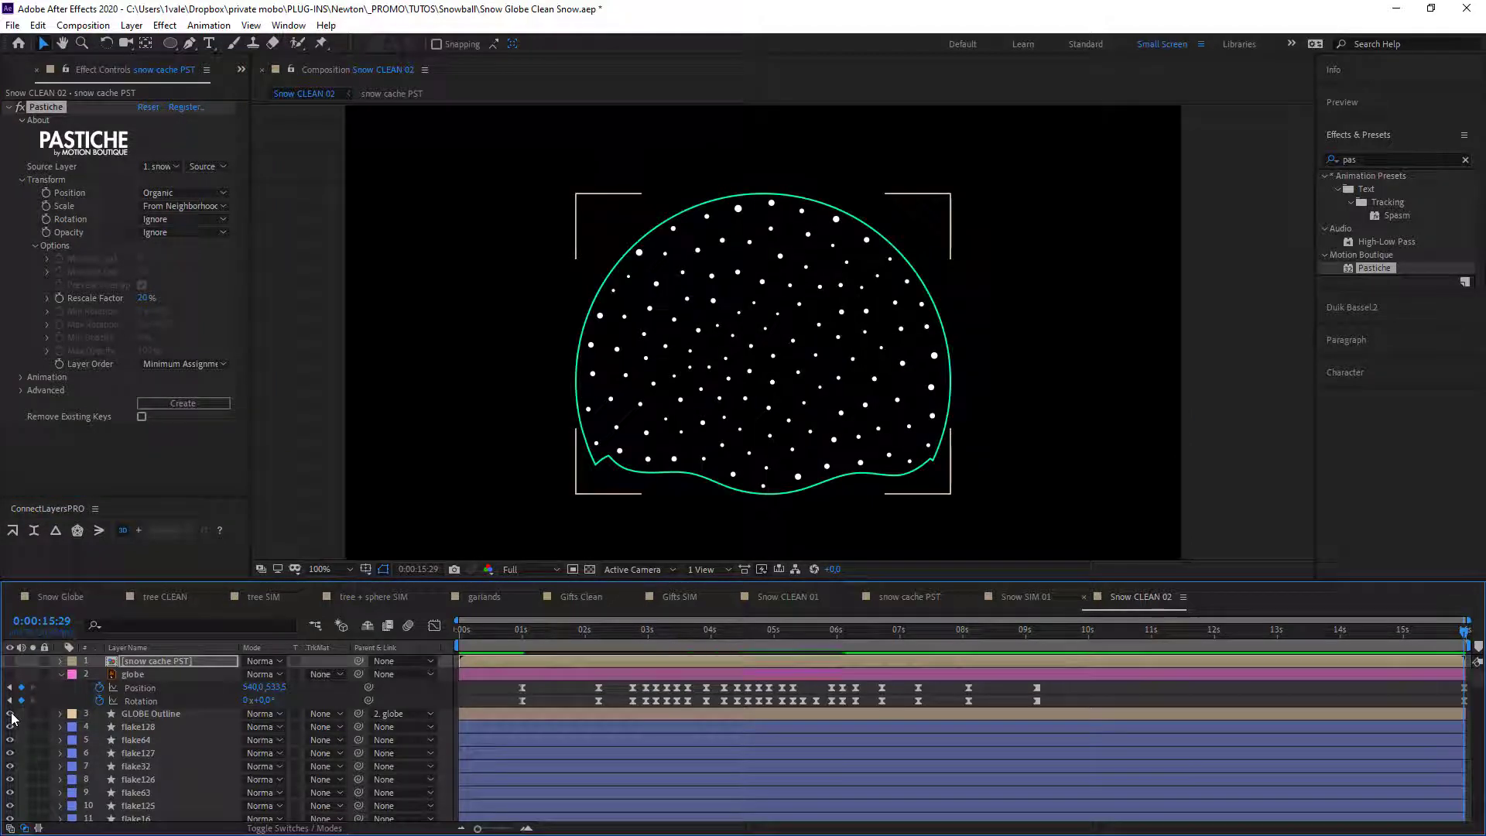
pyautogui.click(364, 443)
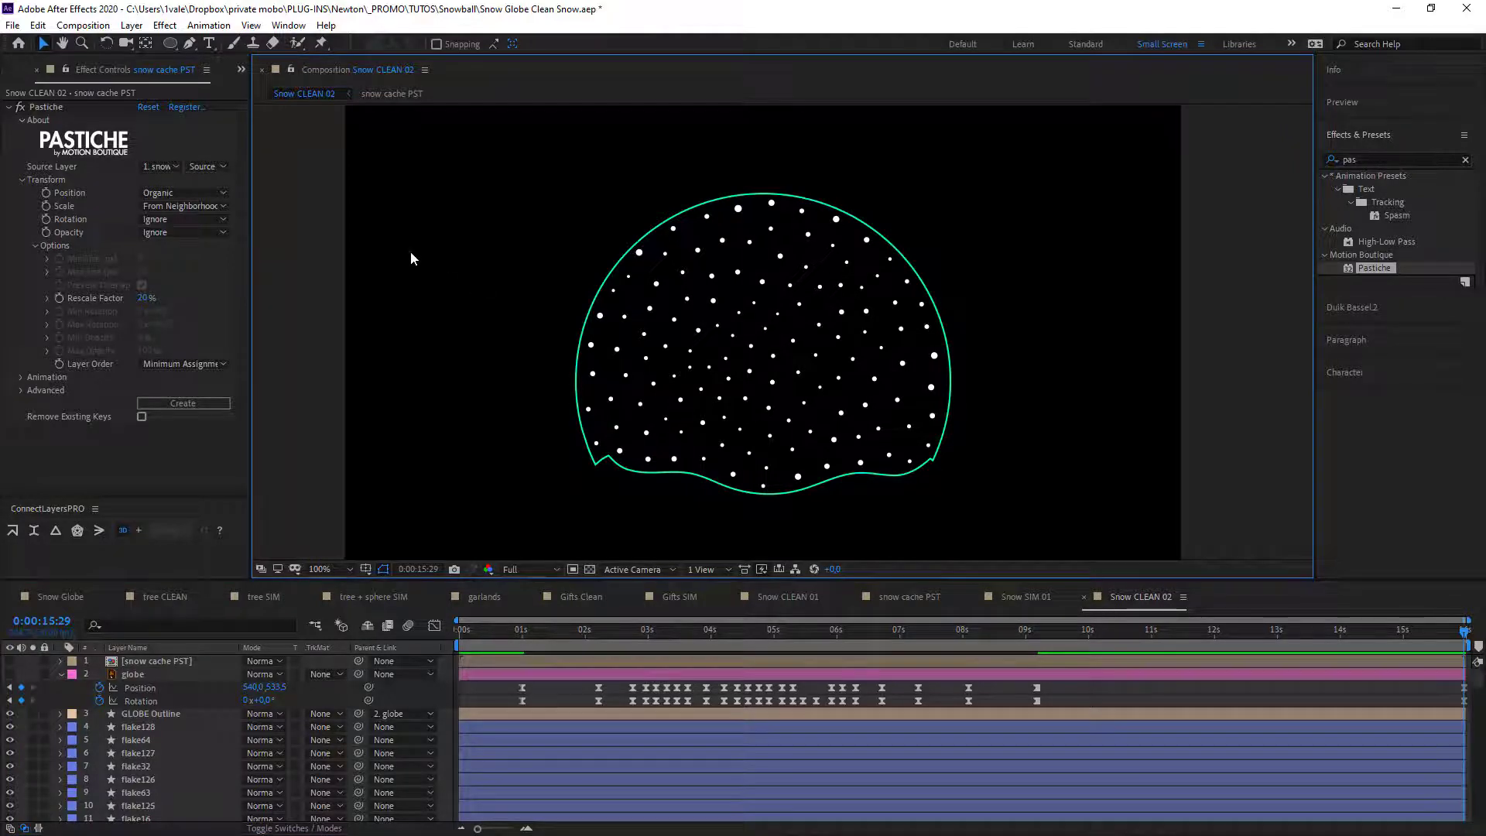
# Send the comp to Newton with F5 and reset all flakes' Body Transform.
pyautogui.press('F5')
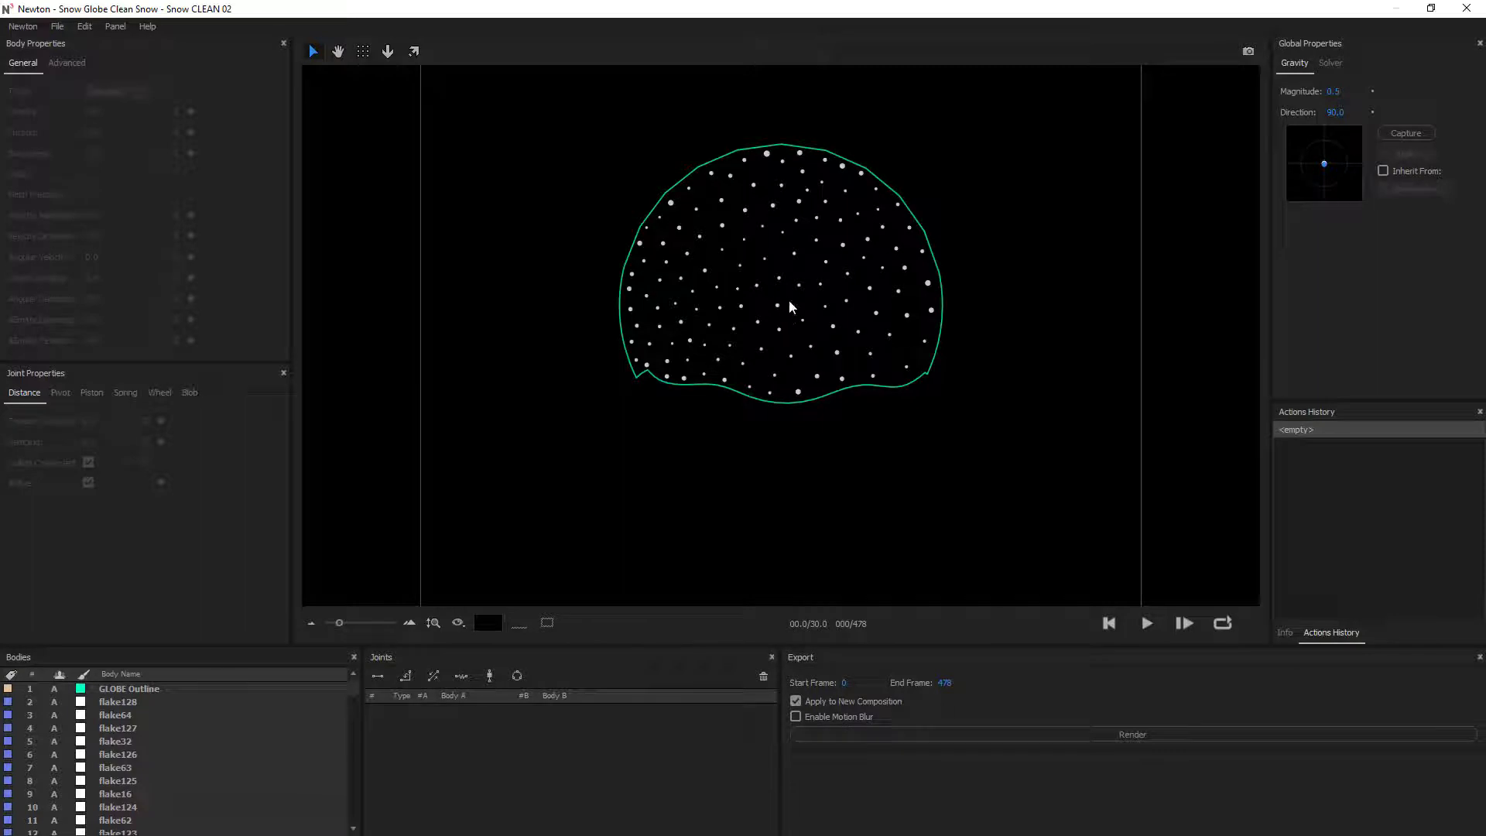
pyautogui.moveTo(782, 309); pyautogui.dragTo(769, 329)
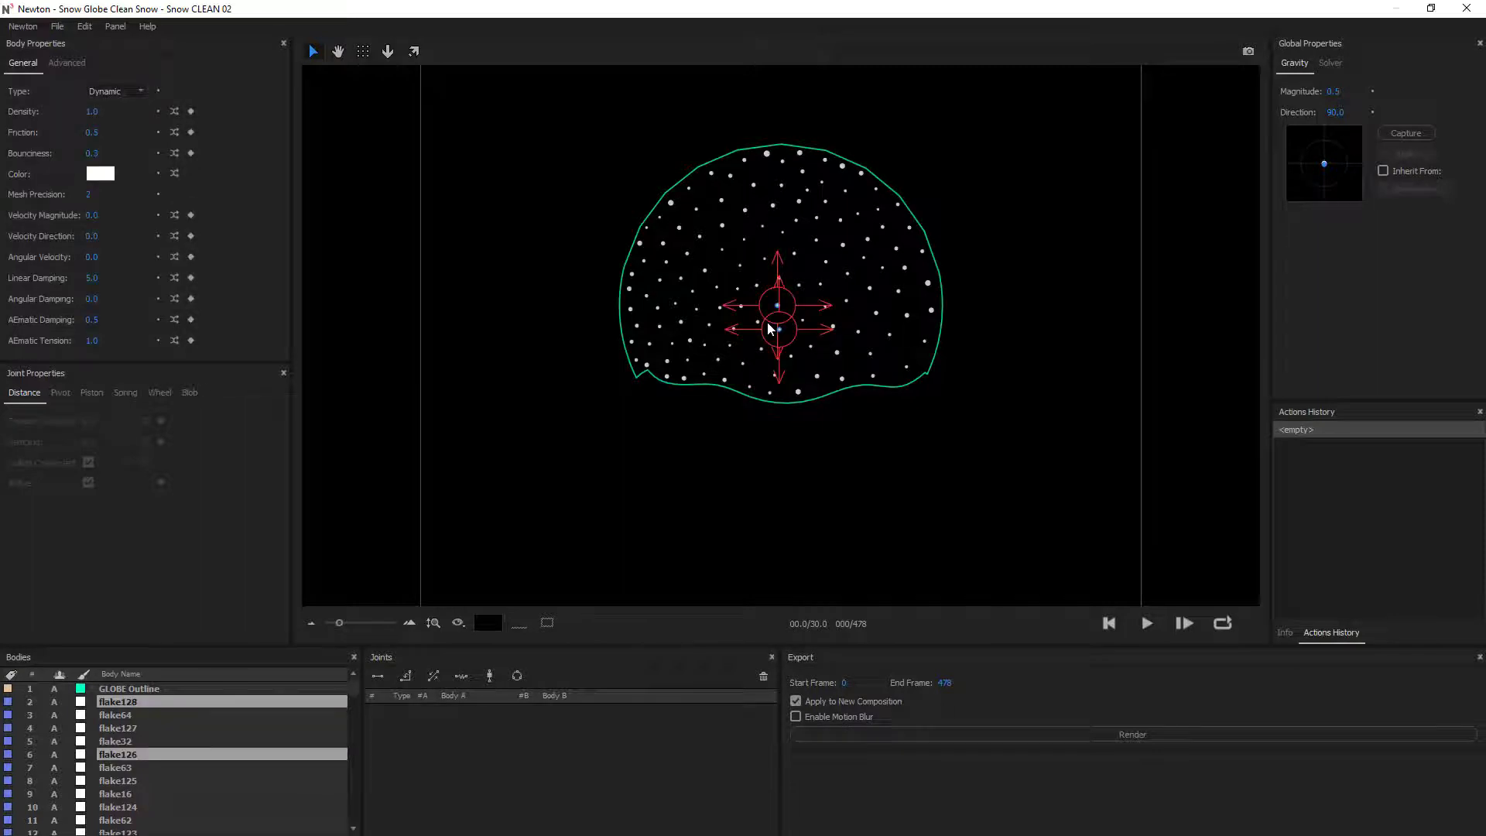
pyautogui.hotkey('ctrl', 'a')
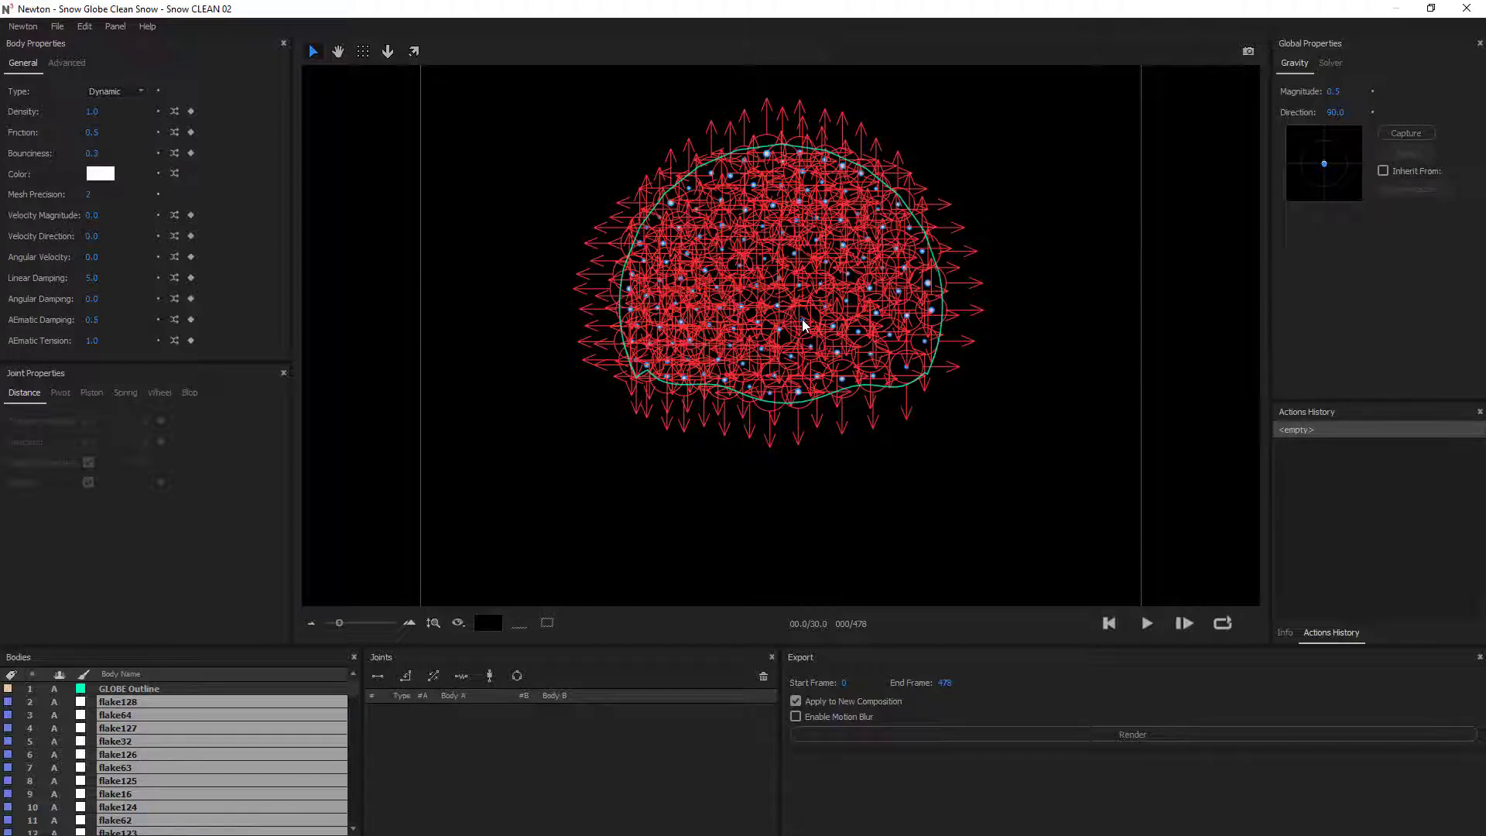
pyautogui.rightClick(803, 320)
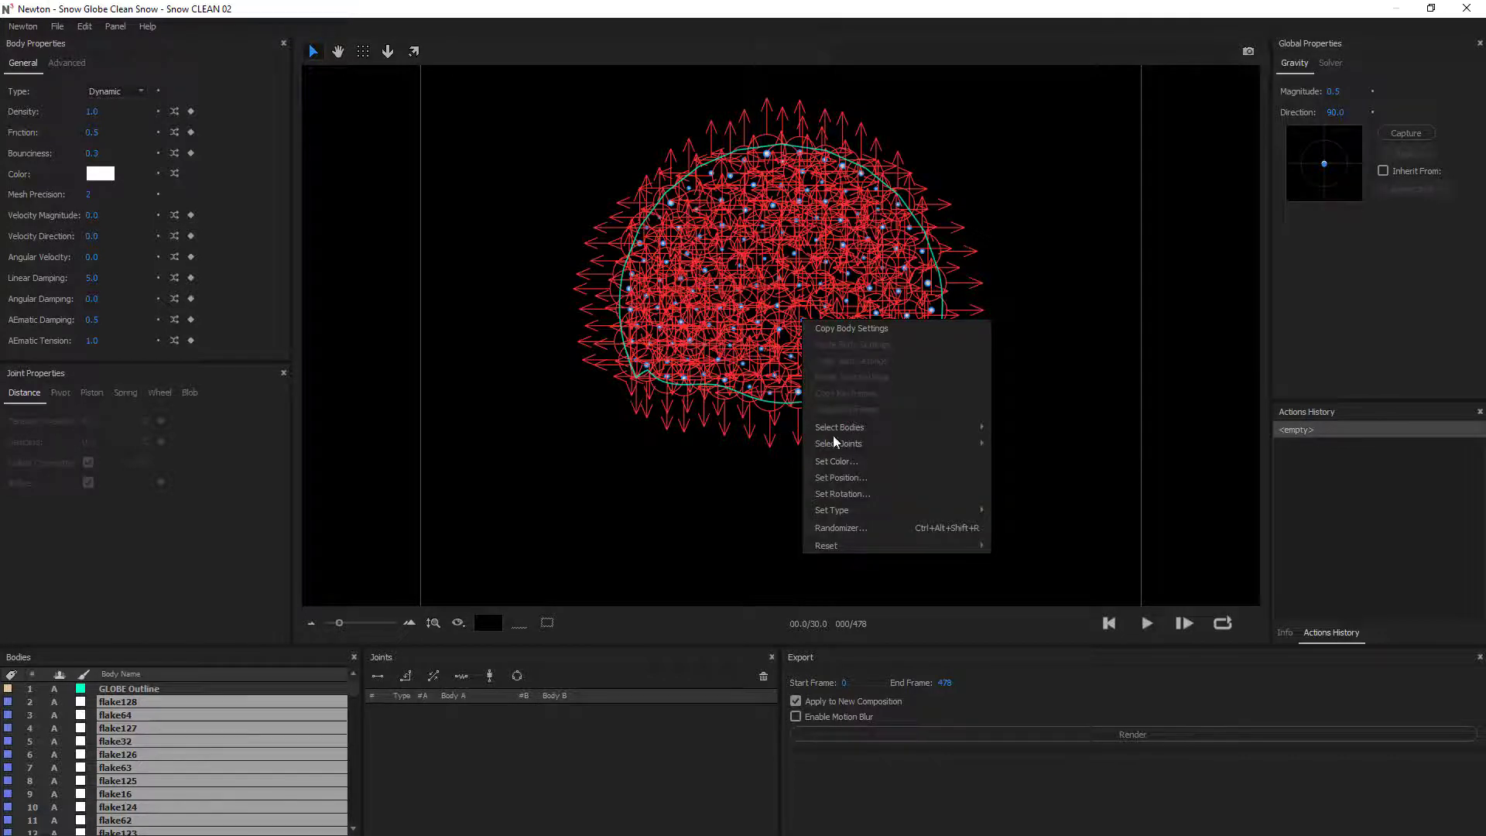
pyautogui.moveTo(900, 547)
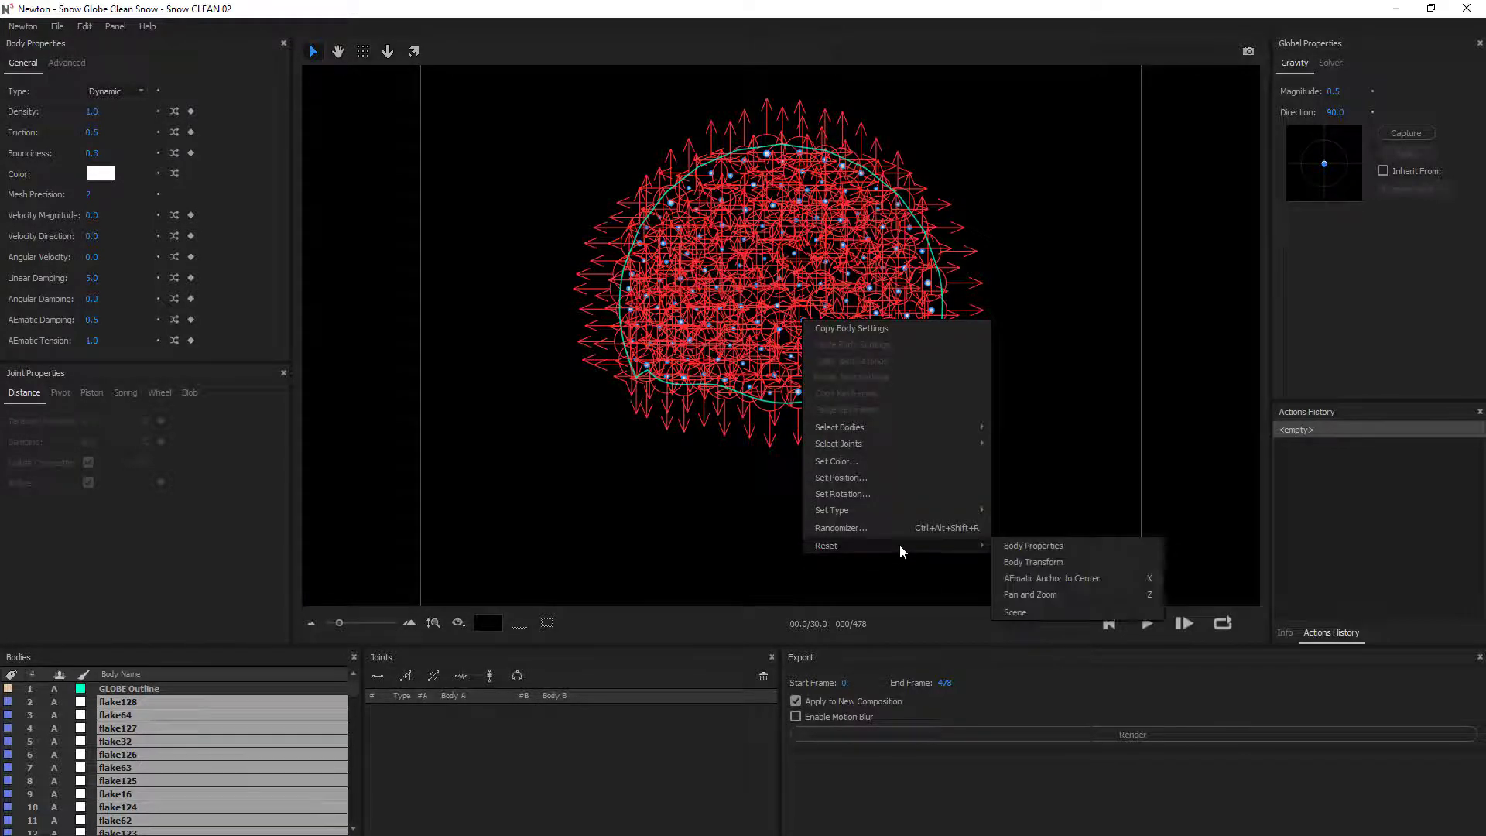
pyautogui.click(1057, 562)
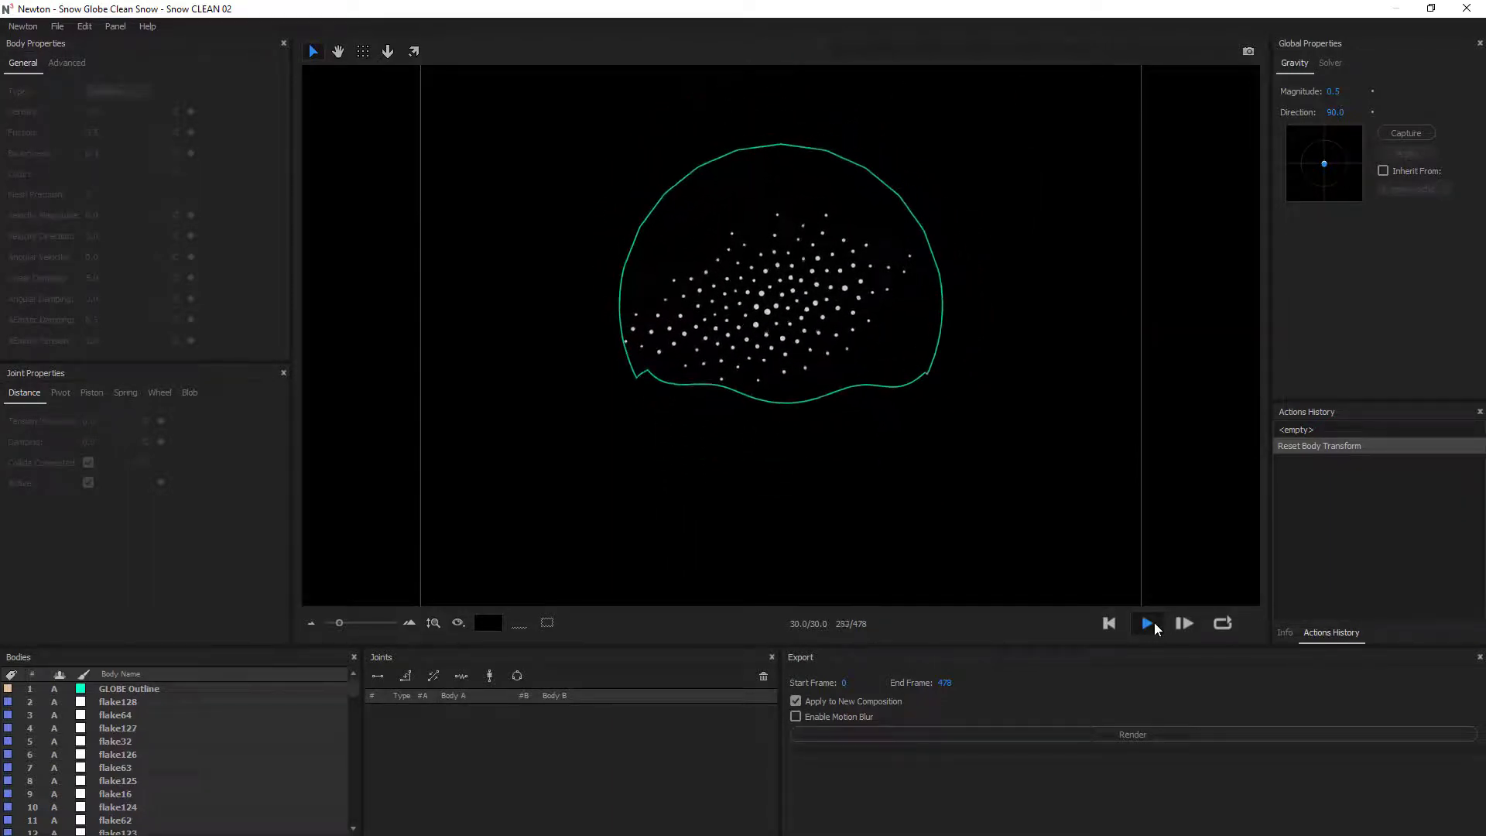
# Give all snowflakes Linear Damping 0.0, replay, and return to the first frame.
pyautogui.click(1152, 624)
pyautogui.moveTo(868, 378); pyautogui.dragTo(839, 354)
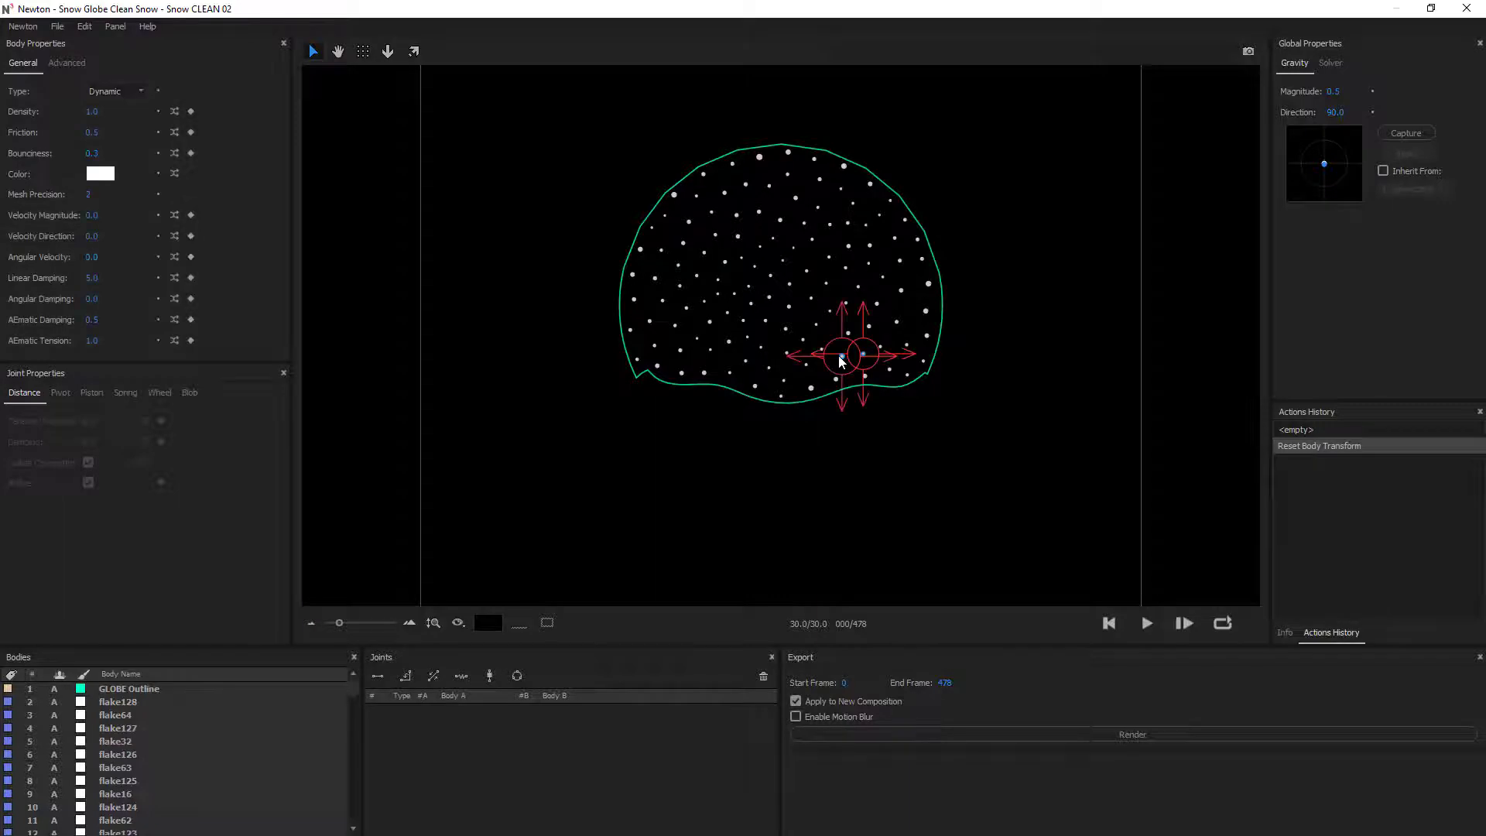
pyautogui.hotkey('ctrl', 'a')
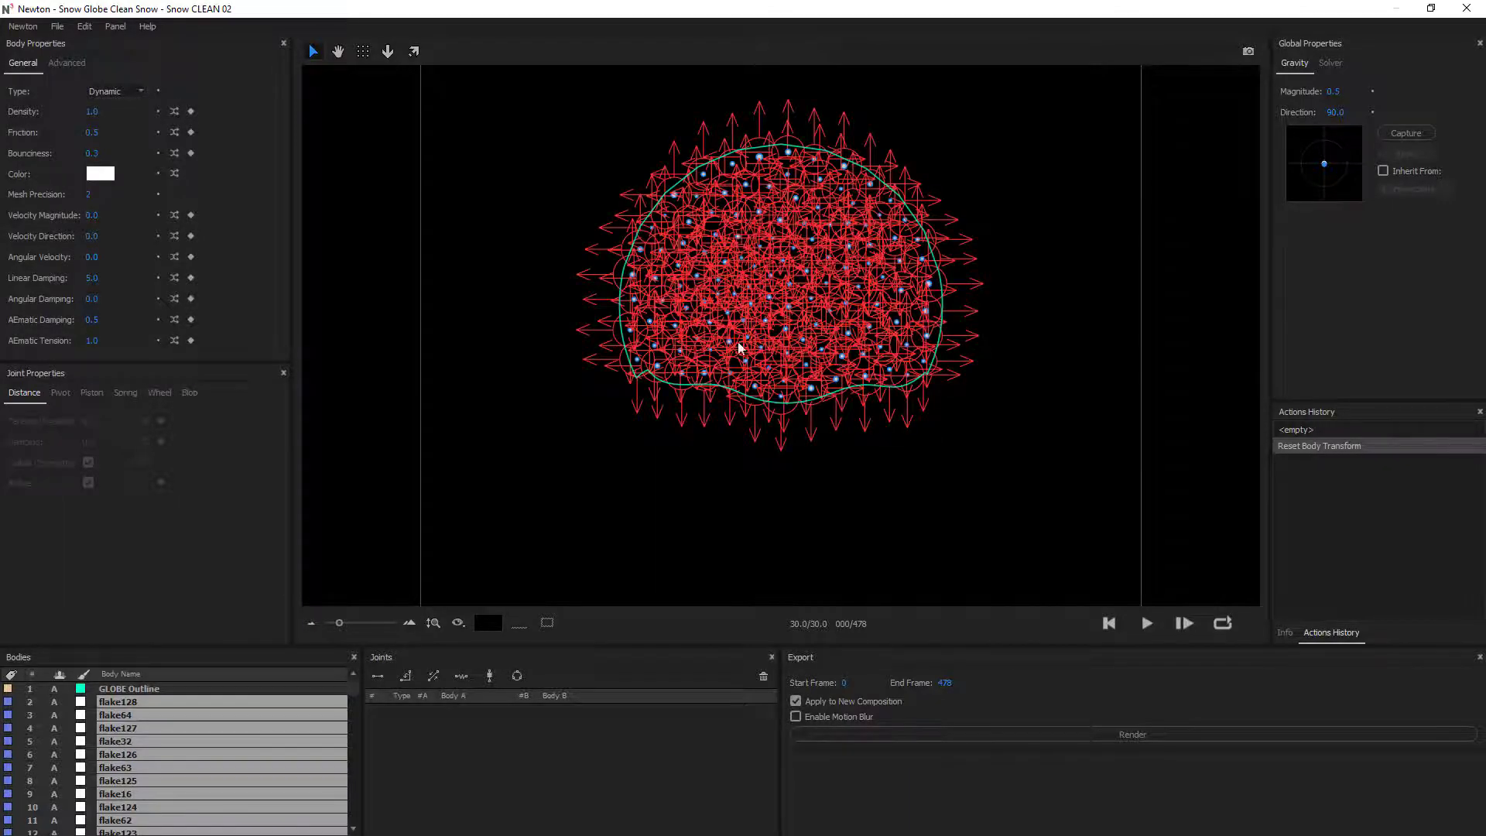
pyautogui.click(93, 278)
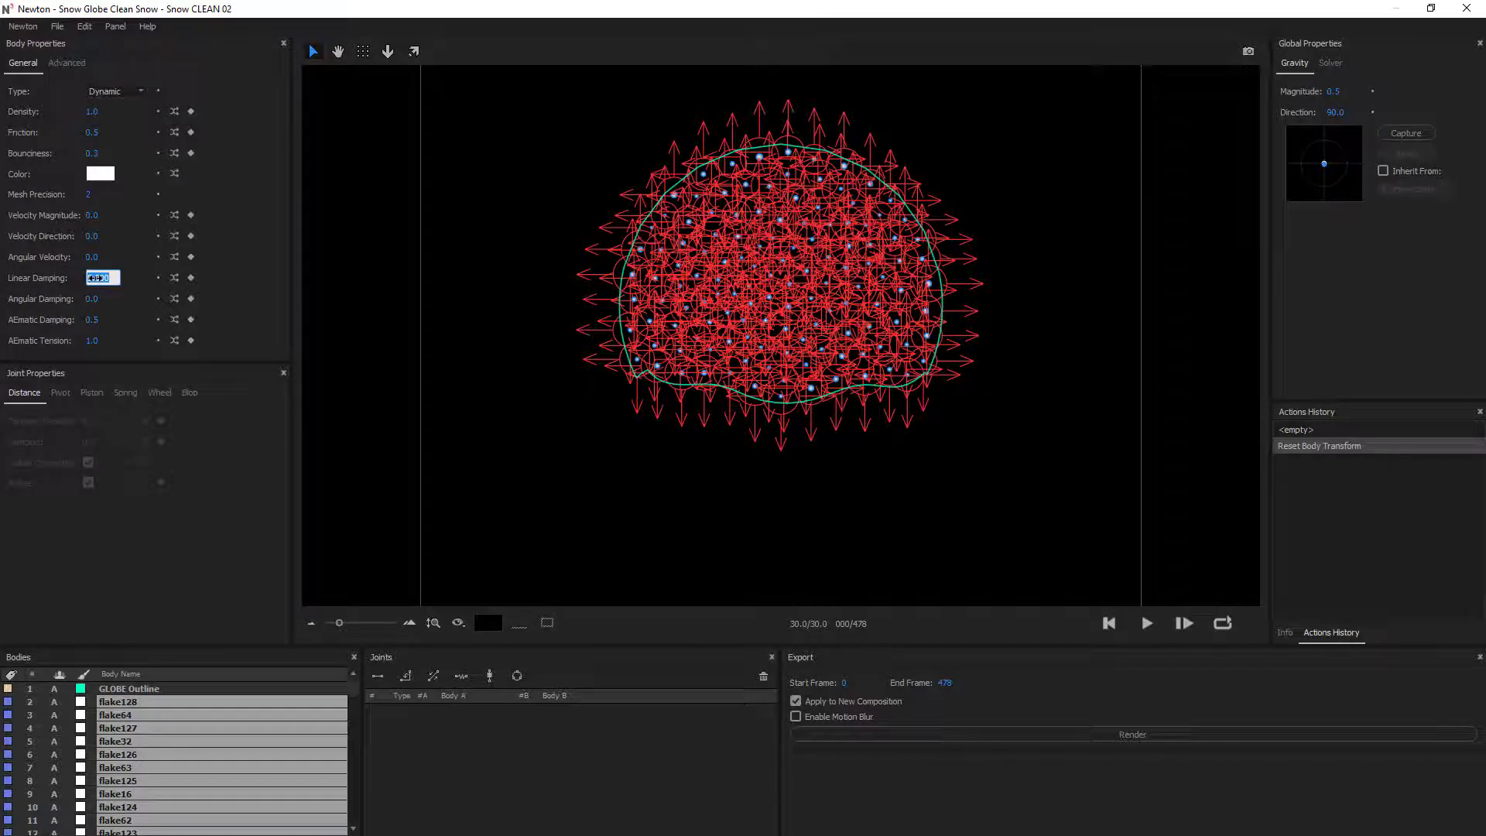
pyautogui.write('0')
pyautogui.press('Return')
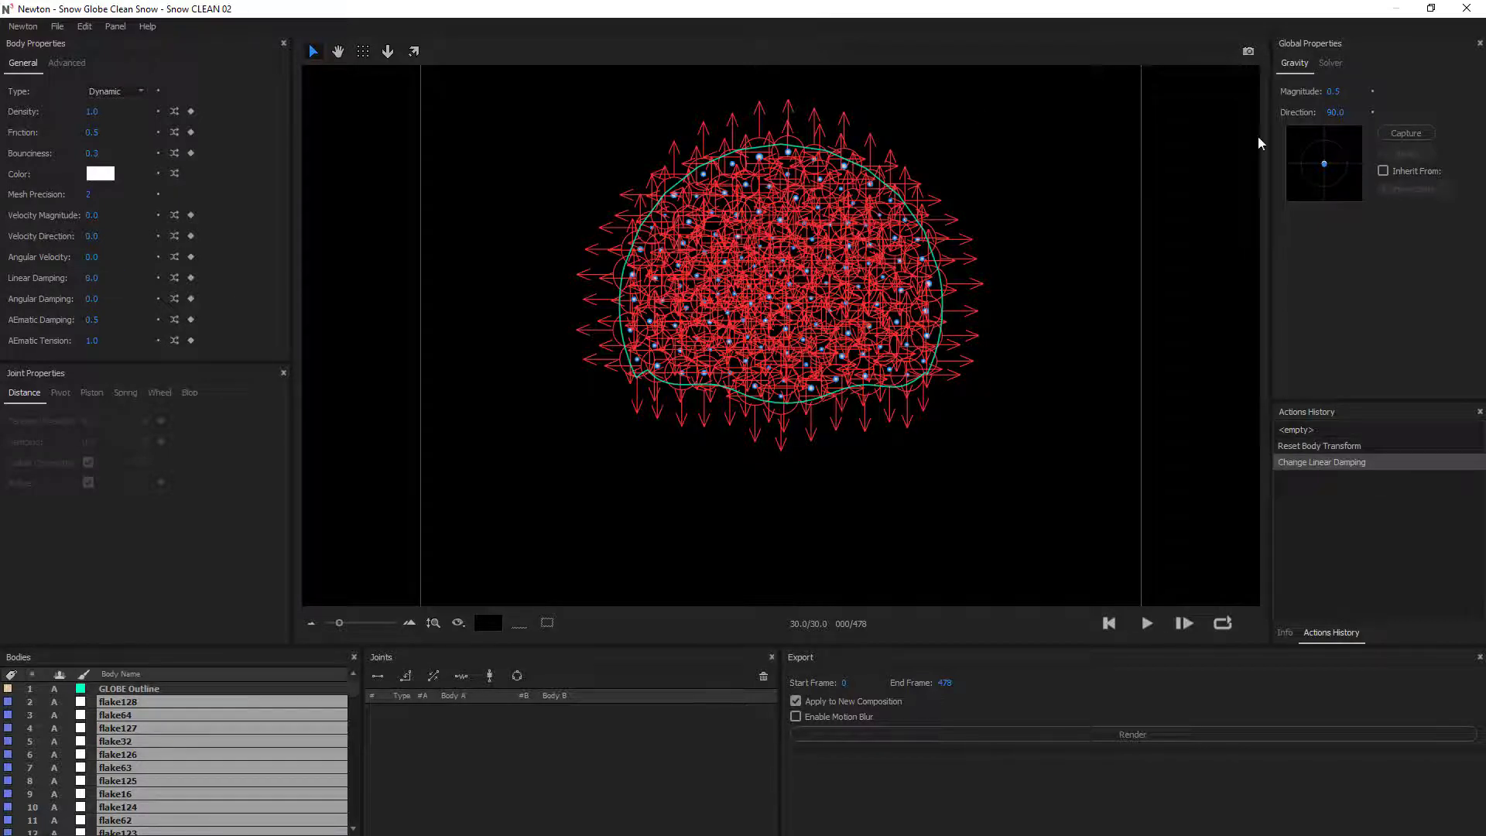
pyautogui.click(1159, 222)
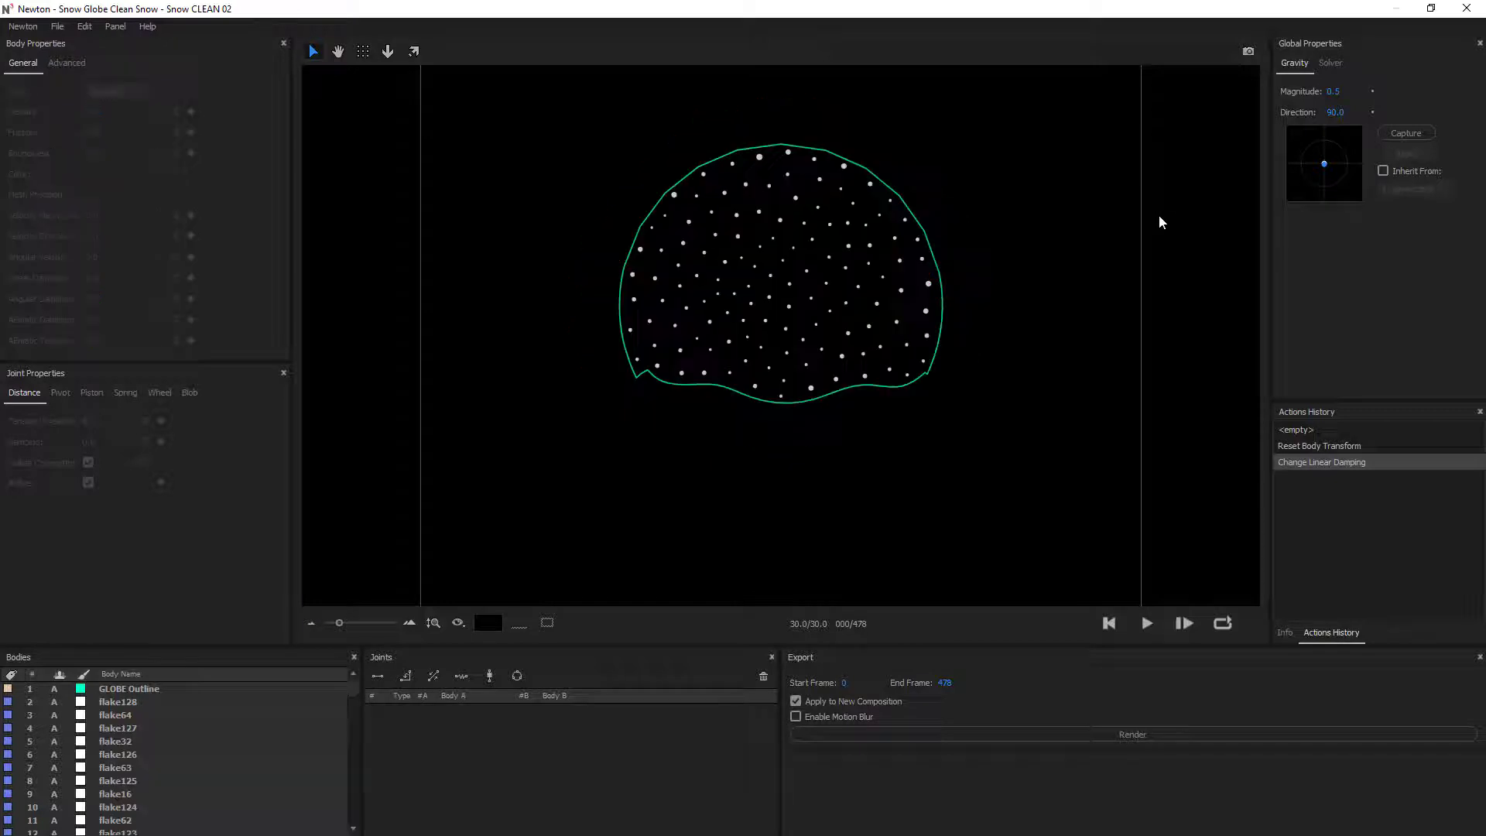
pyautogui.click(1149, 624)
pyautogui.click(1109, 623)
# Render the simulation back and rename Snow CLEAN 03 to Snow SIM 02.
pyautogui.click(1126, 733)
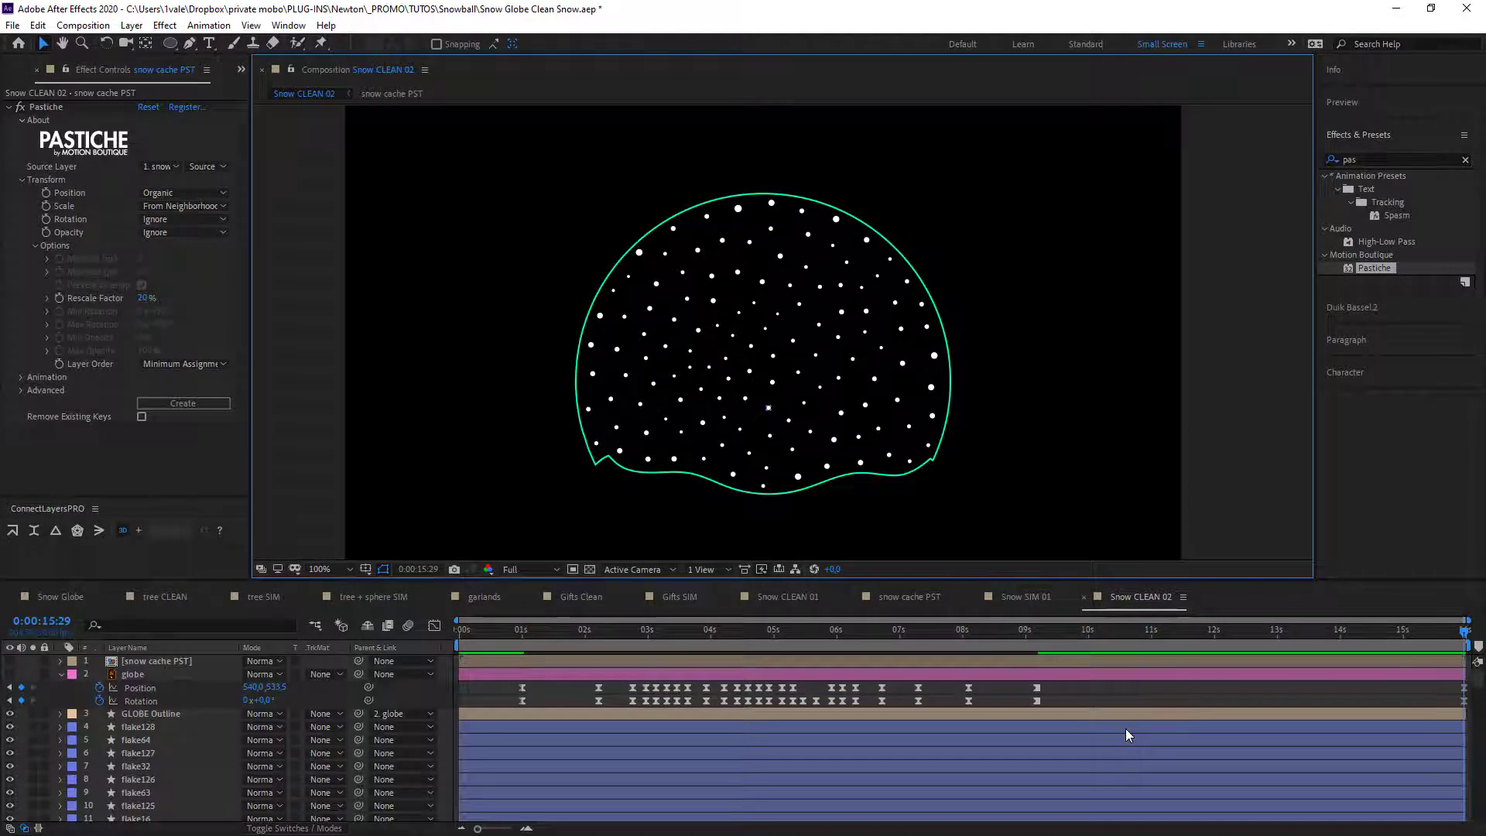
pyautogui.click(241, 69)
pyautogui.click(257, 92)
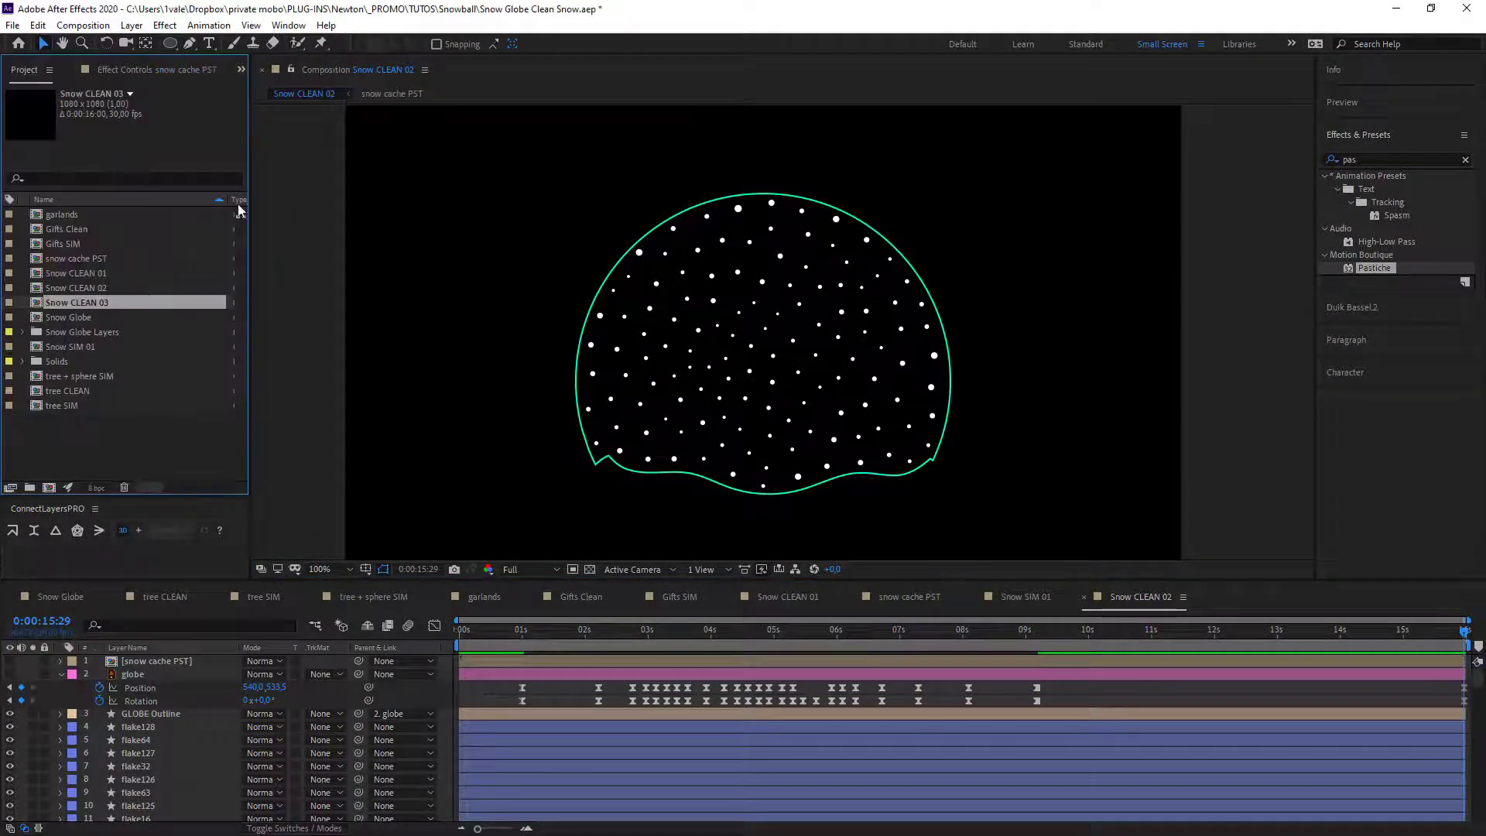
pyautogui.click(98, 346)
pyautogui.press('Return')
pyautogui.hotkey('ctrl', 'c')
pyautogui.press('Escape')
pyautogui.click(117, 292)
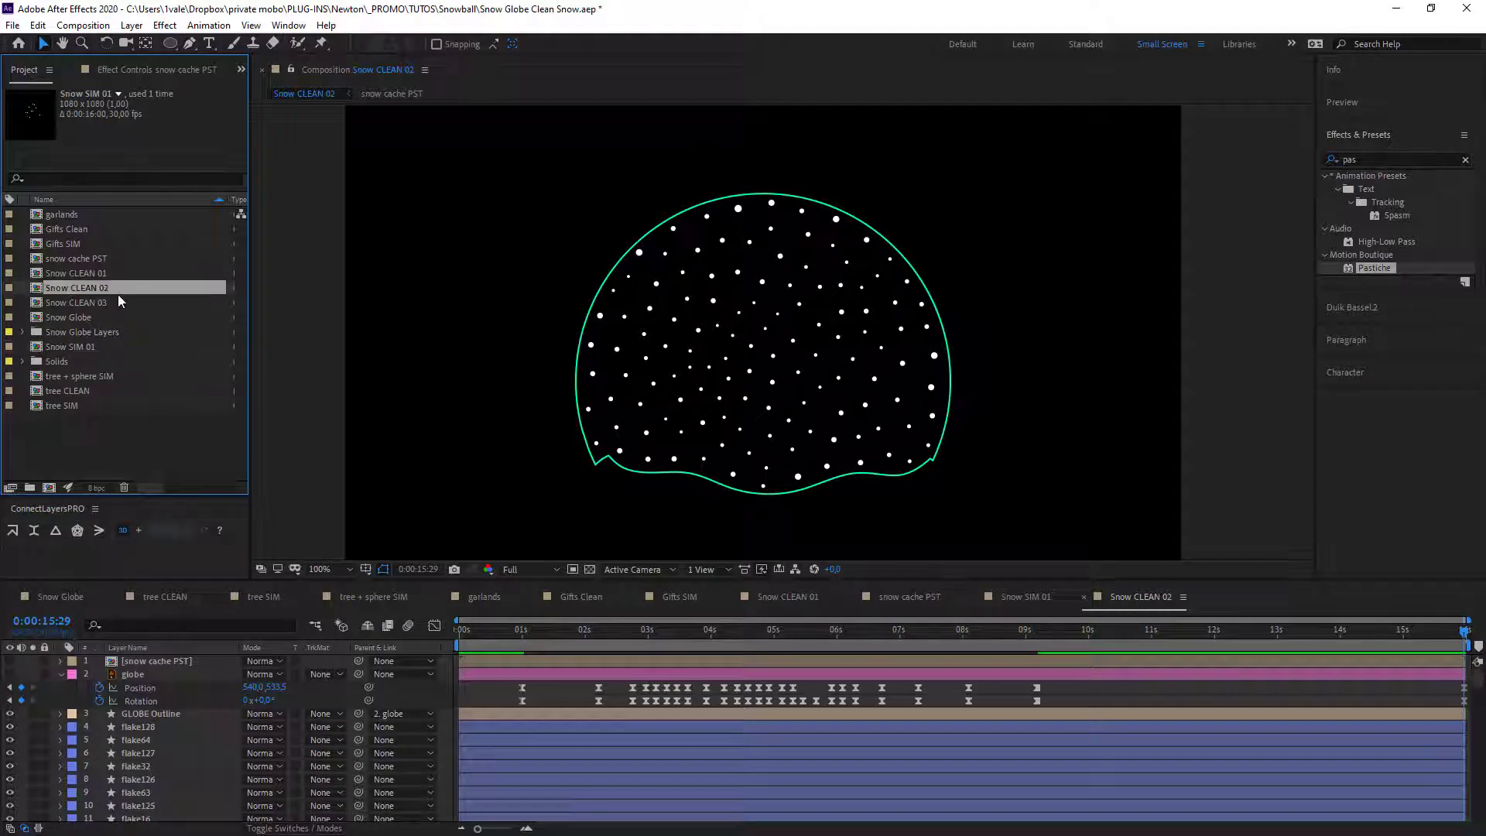
pyautogui.click(118, 296)
pyautogui.press('Return')
pyautogui.hotkey('ctrl', 'v')
pyautogui.press('BackSpace')
pyautogui.write('2')
pyautogui.press('Return')
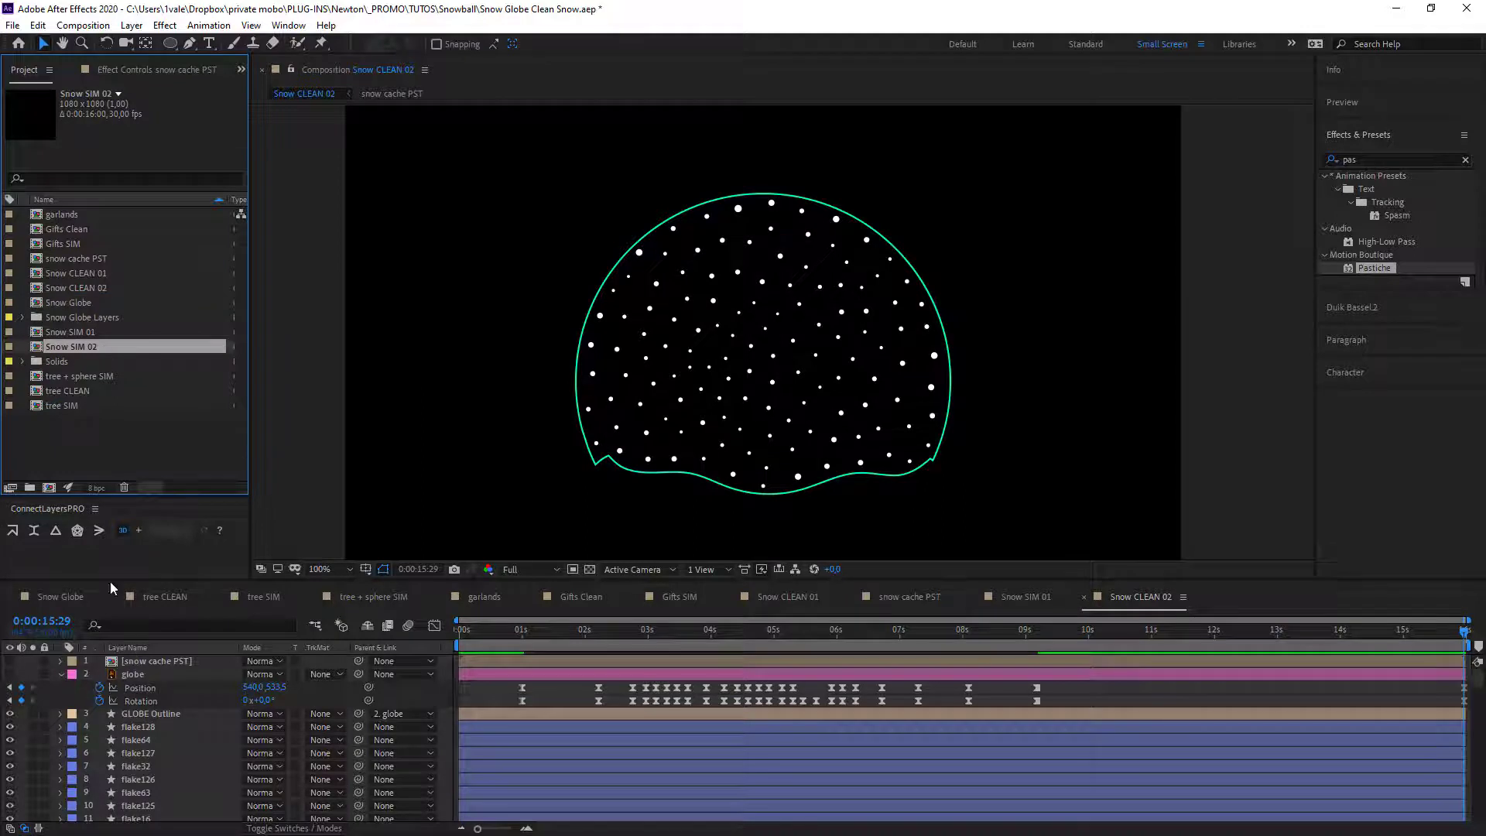
# Hide Snow SIM 02's GLOBE Outline and drag it into the Snow Globe composition.
pyautogui.doubleClick(77, 347)
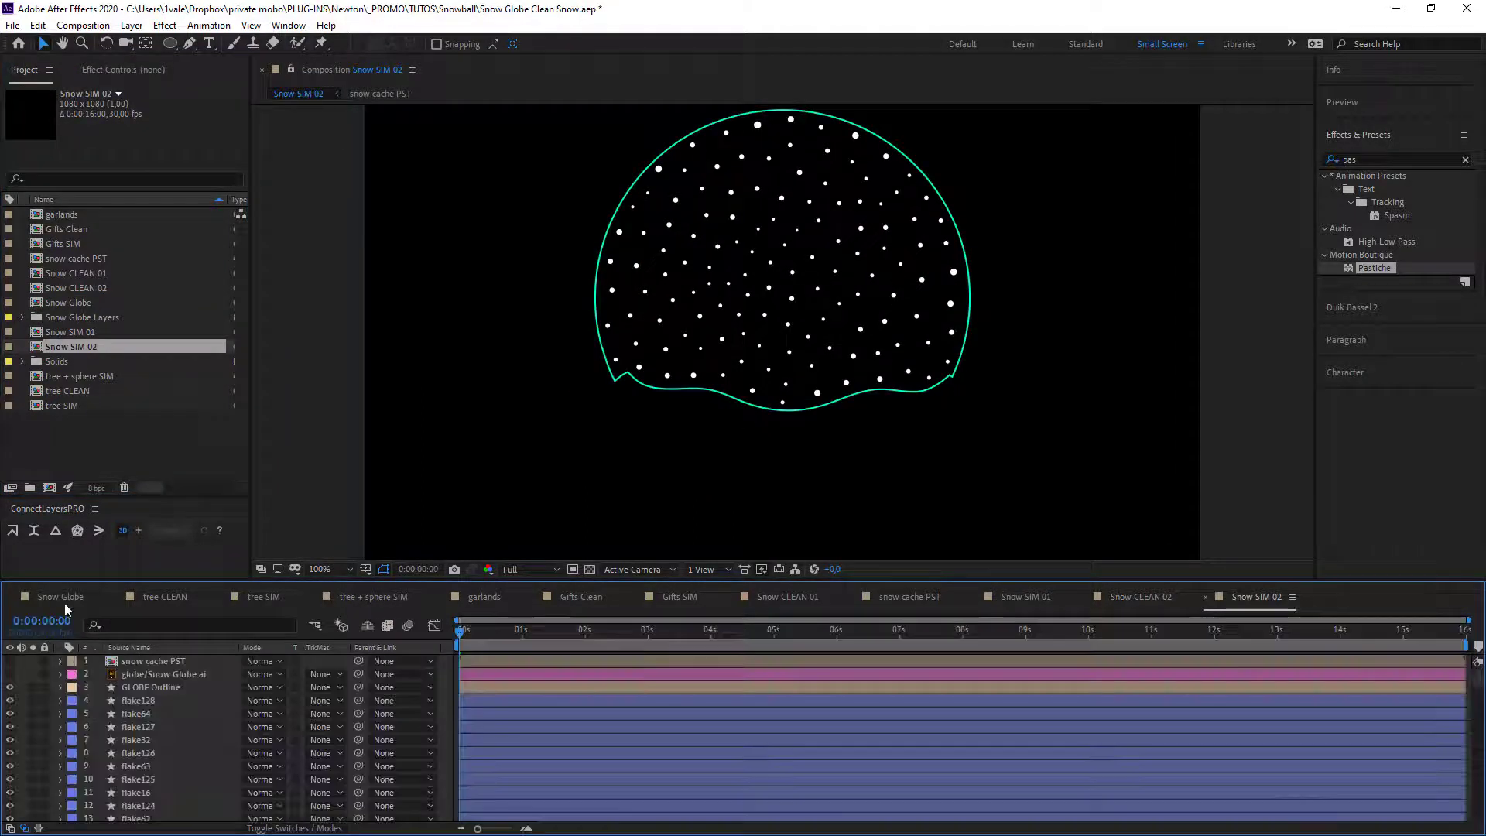
pyautogui.click(10, 687)
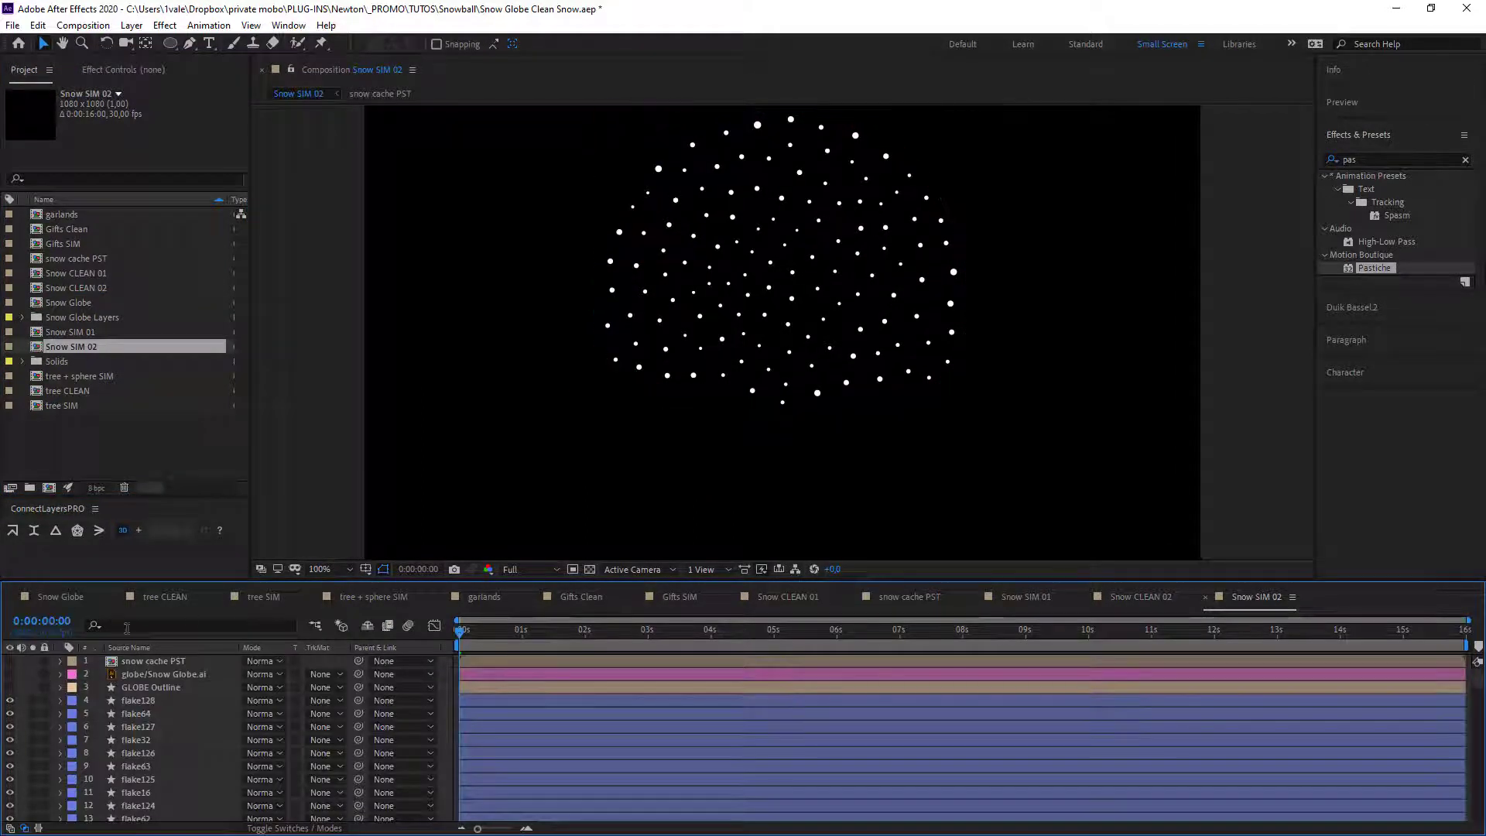
pyautogui.click(72, 597)
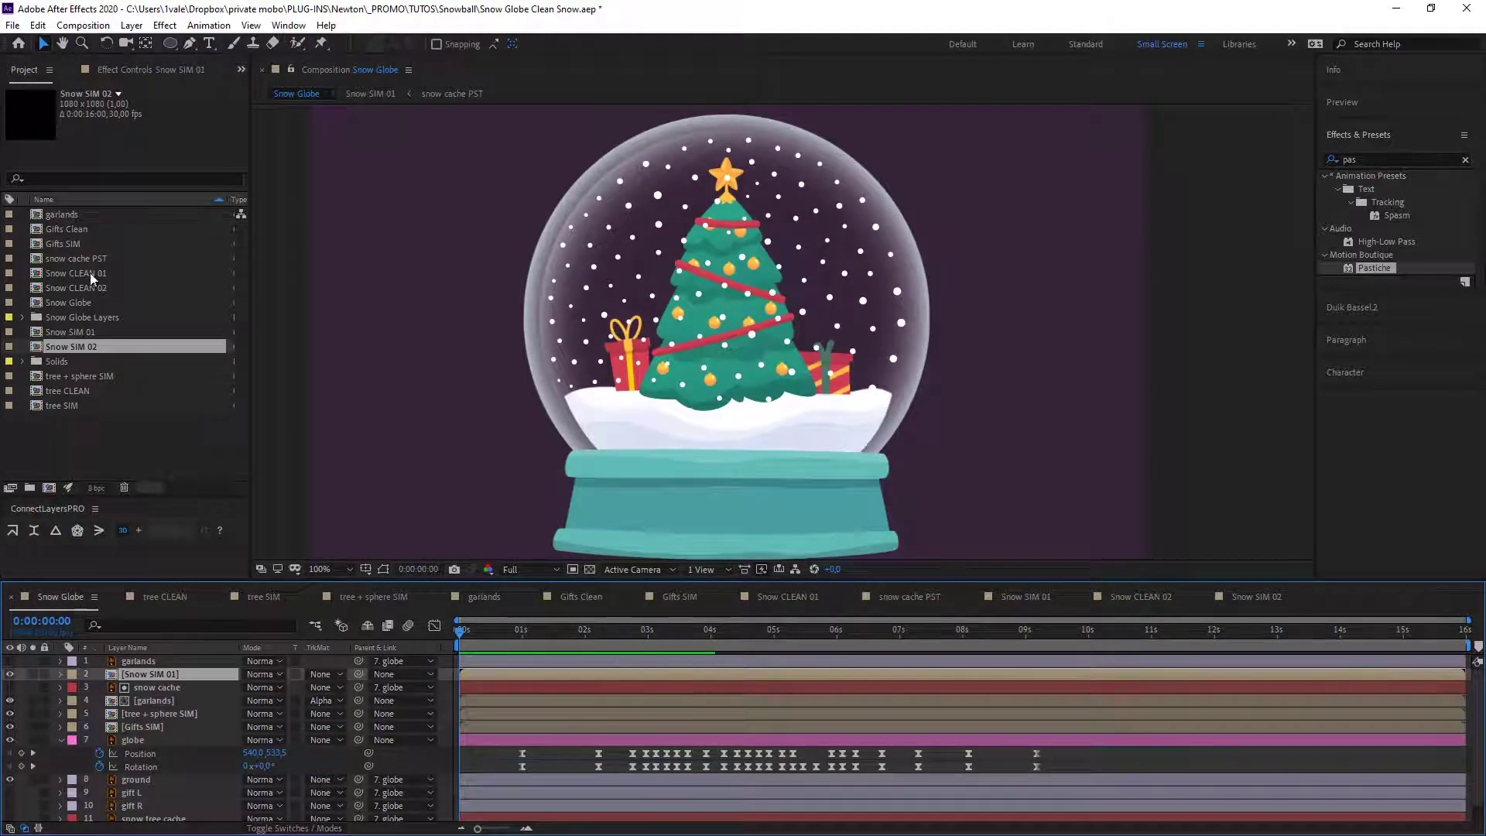
pyautogui.moveTo(85, 347); pyautogui.dragTo(197, 748)
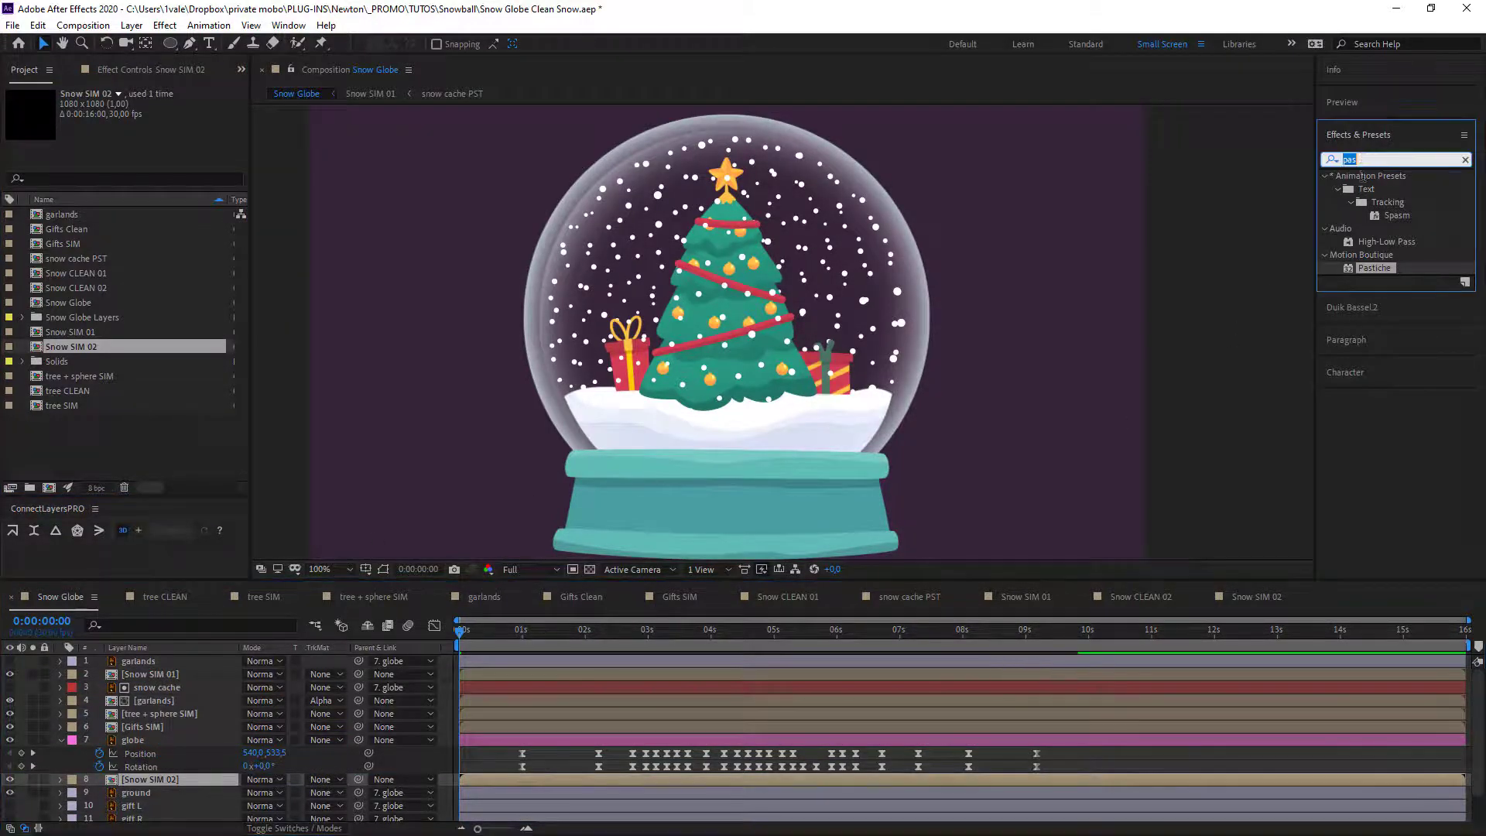
# Apply a Gaussian Blur to Snow SIM 02 with Blurriness set to 3.0.
pyautogui.doubleClick(1362, 159)
pyautogui.press('BackSpace')
pyautogui.click(1333, 160)
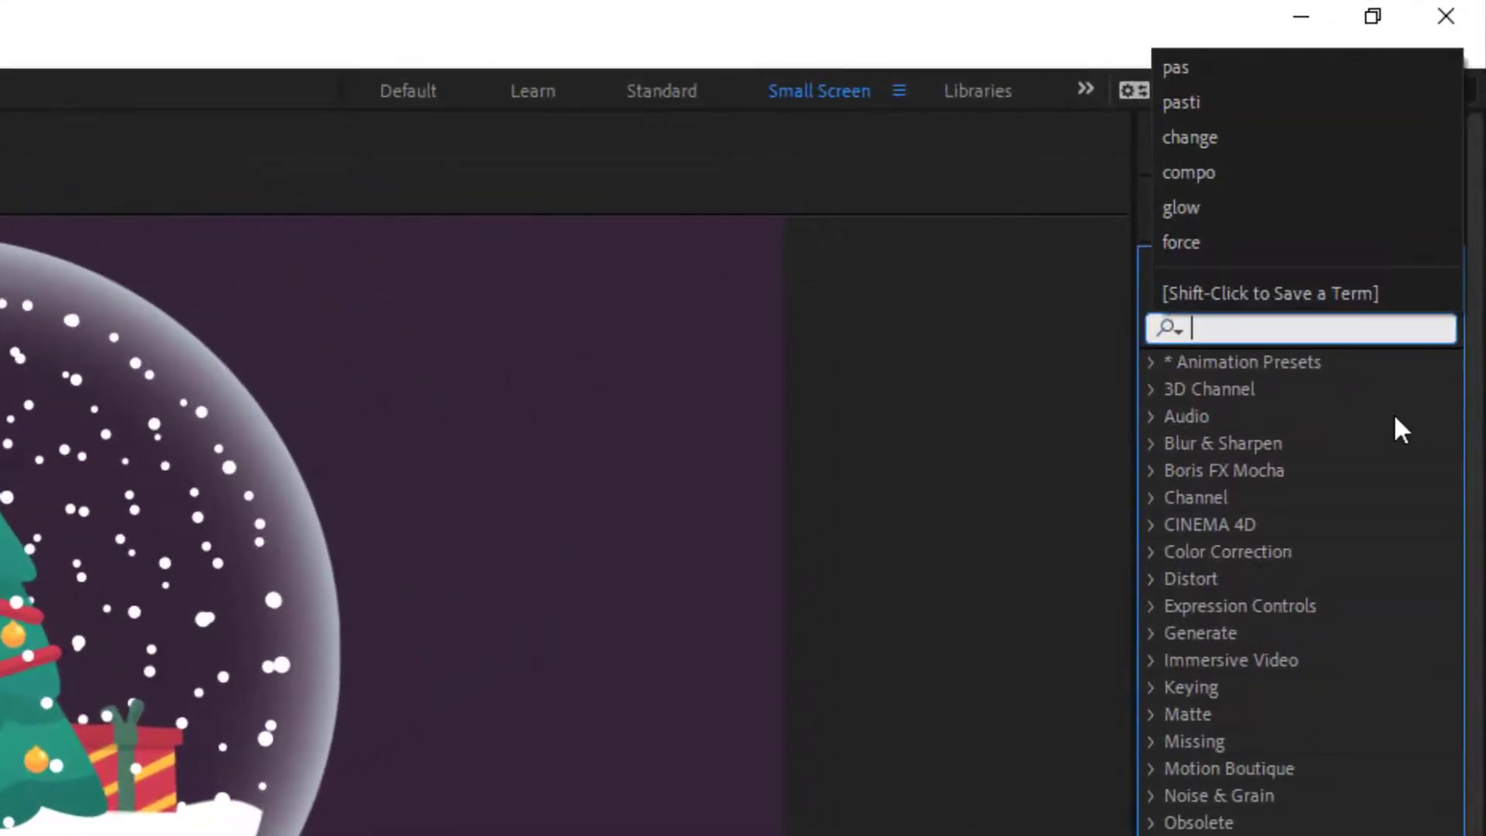
pyautogui.write('gauss')
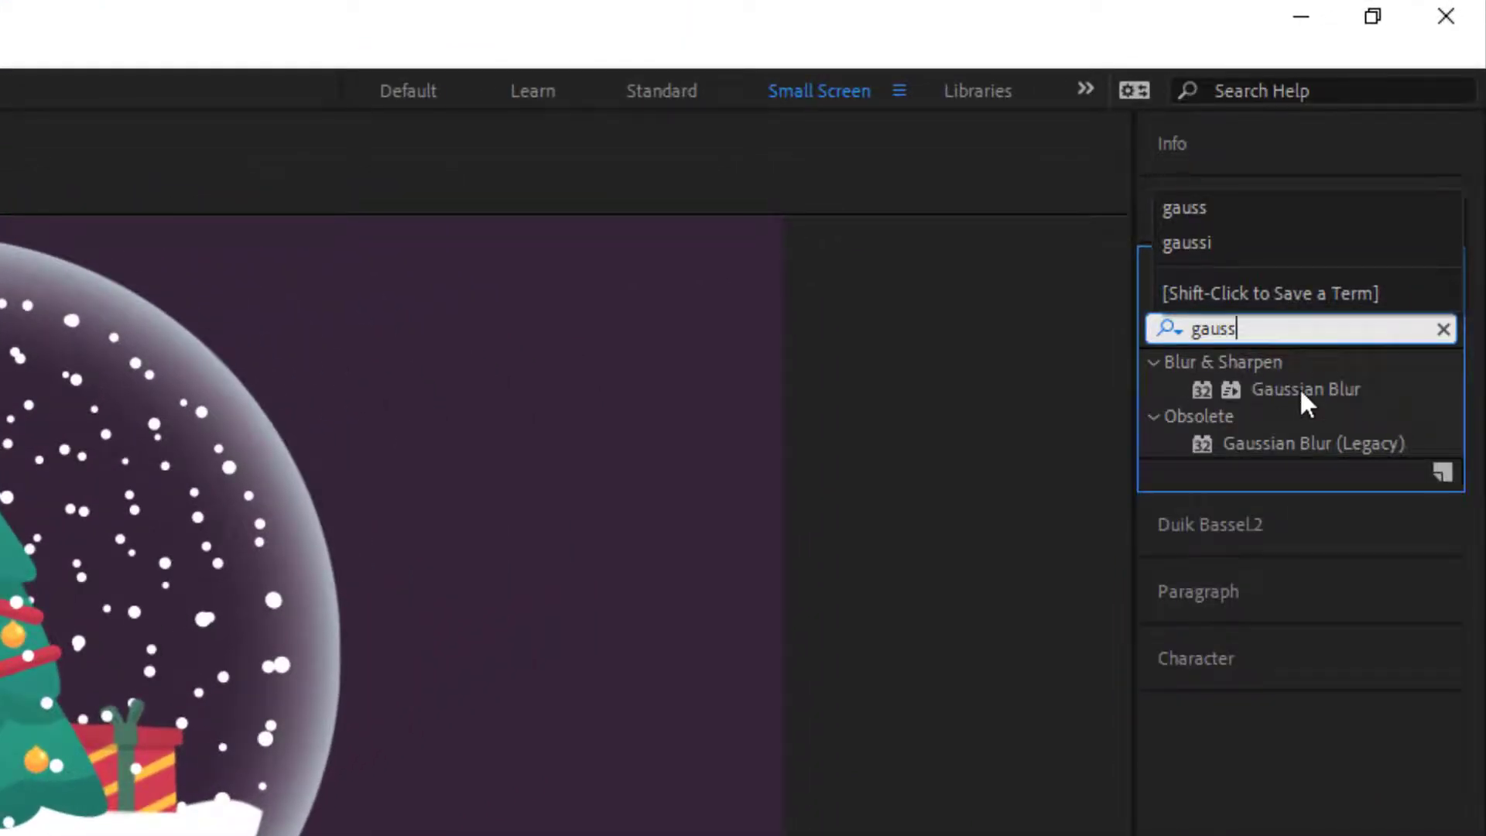
pyautogui.doubleClick(1300, 387)
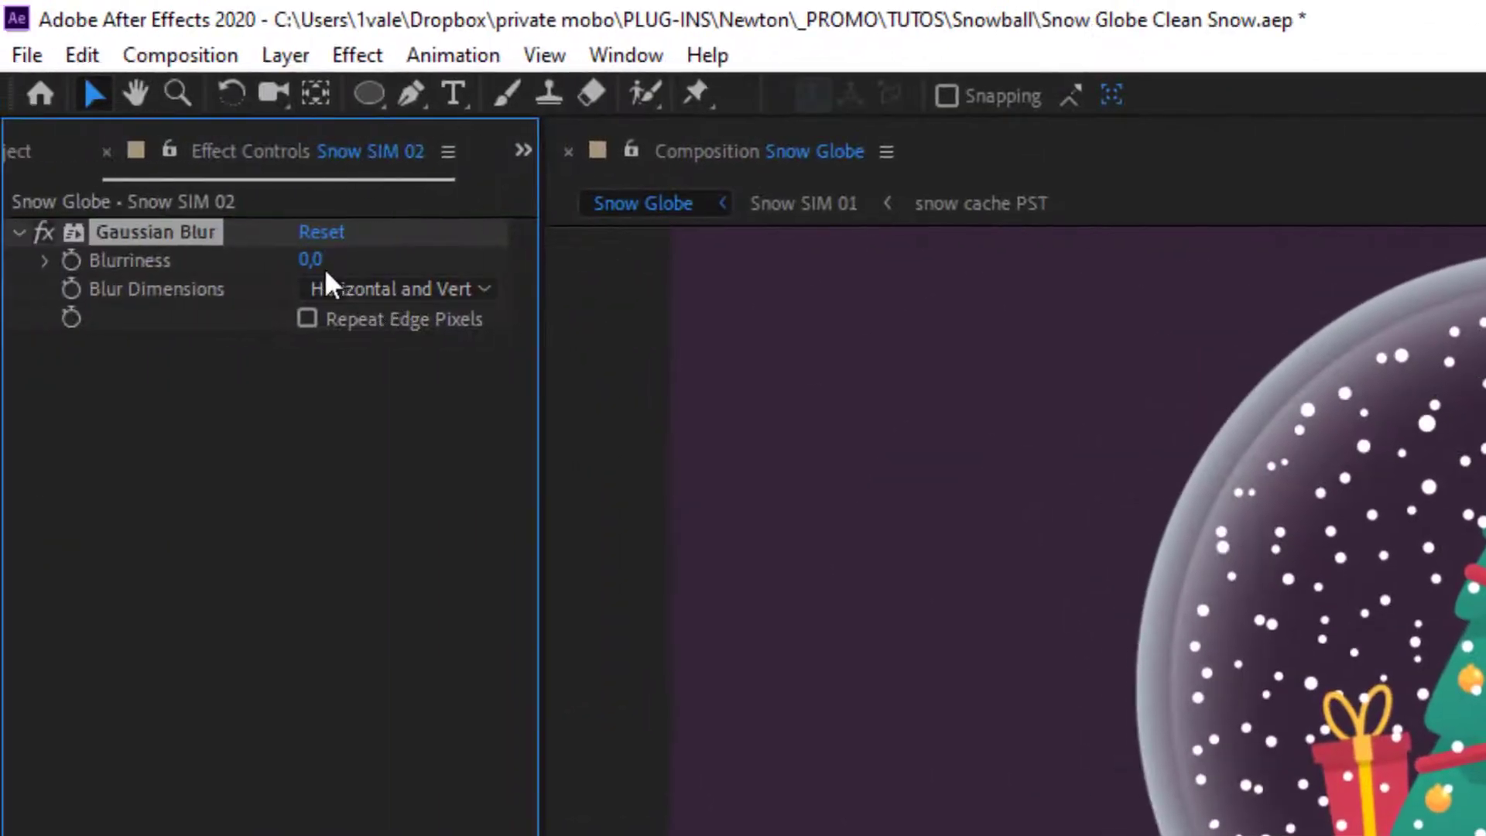
pyautogui.click(320, 261)
pyautogui.write('3')
pyautogui.press('Return')
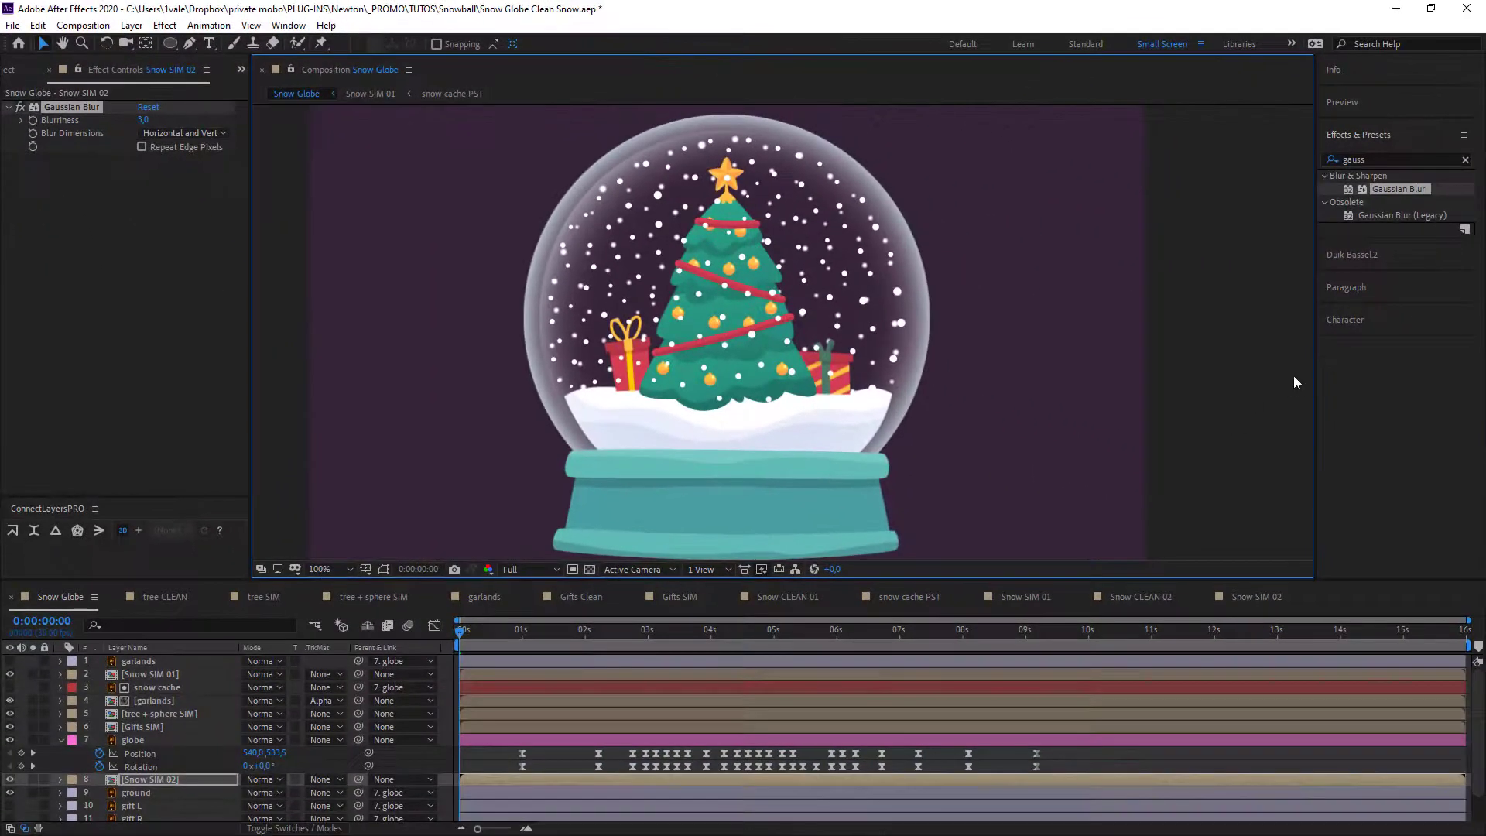
# Zoom the composition view out to 50% and preview the snow globe animation.
pyautogui.press(',')
pyautogui.press('space')
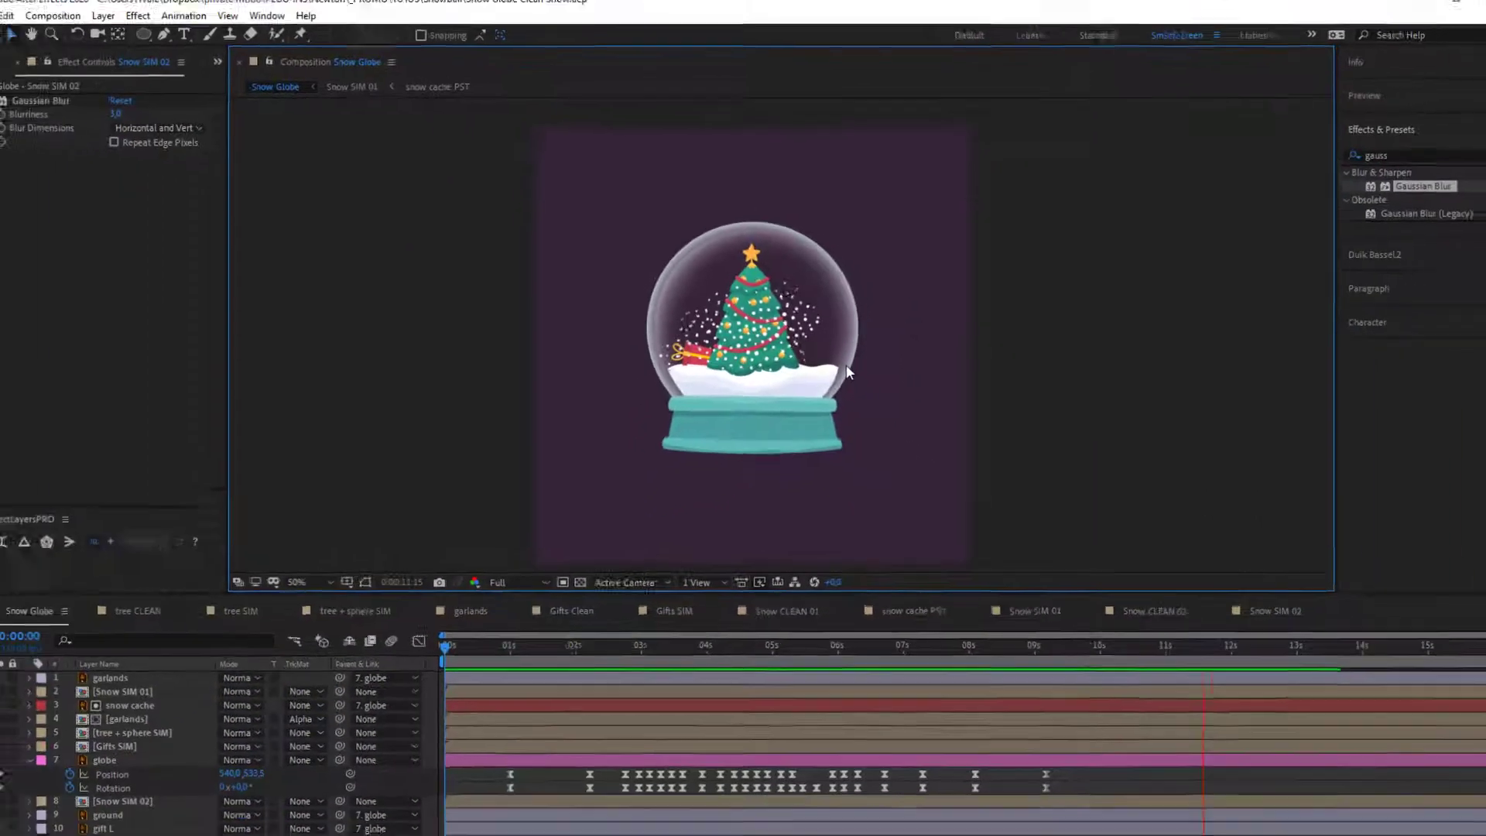
pyautogui.scroll(2, 866, 420)
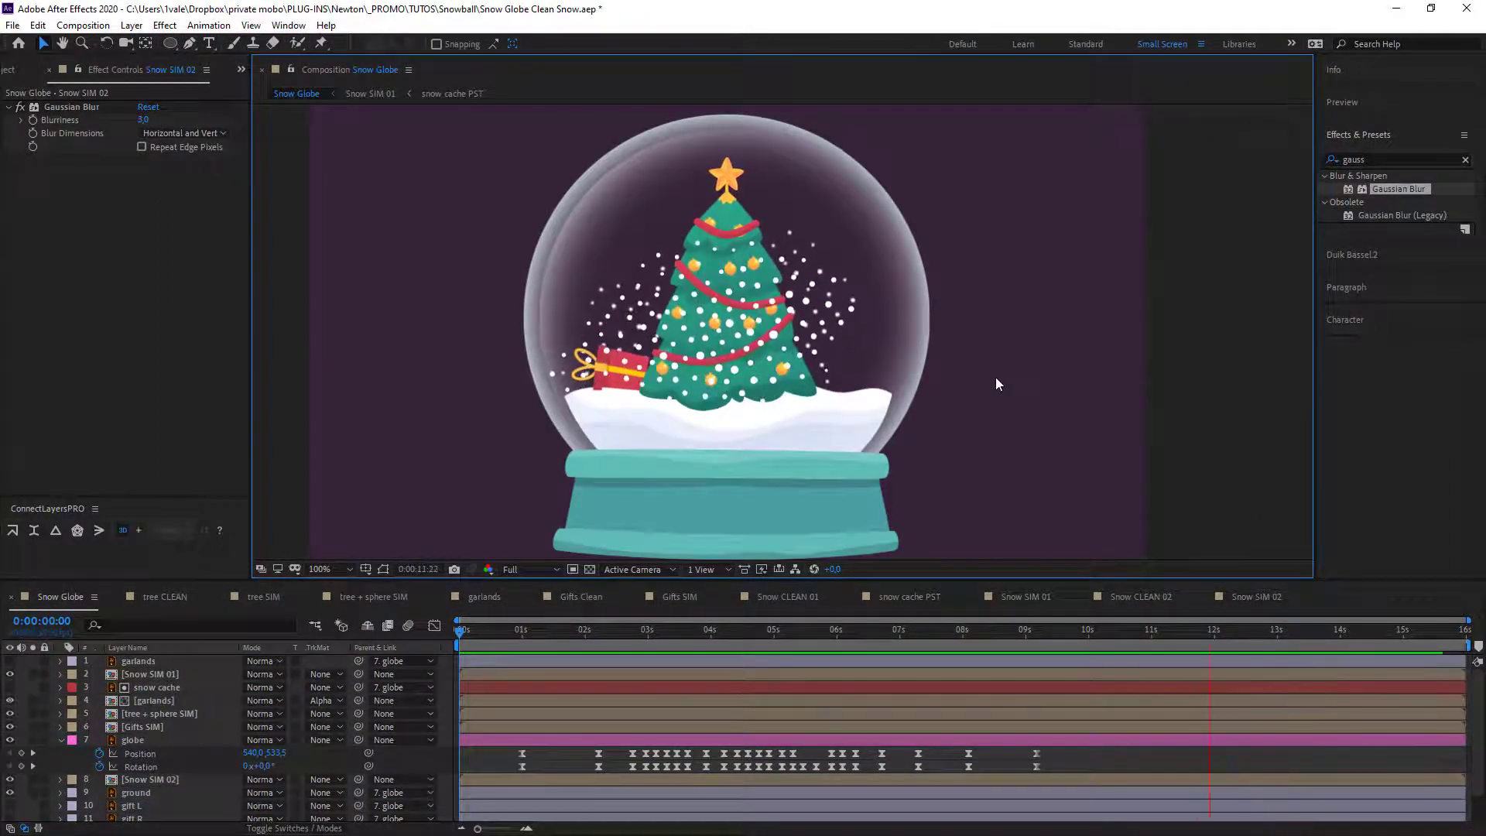
# Duplicate the Snow CLEAN 02 comp as Snow CLEAN 03 and open it.
pyautogui.press('space')
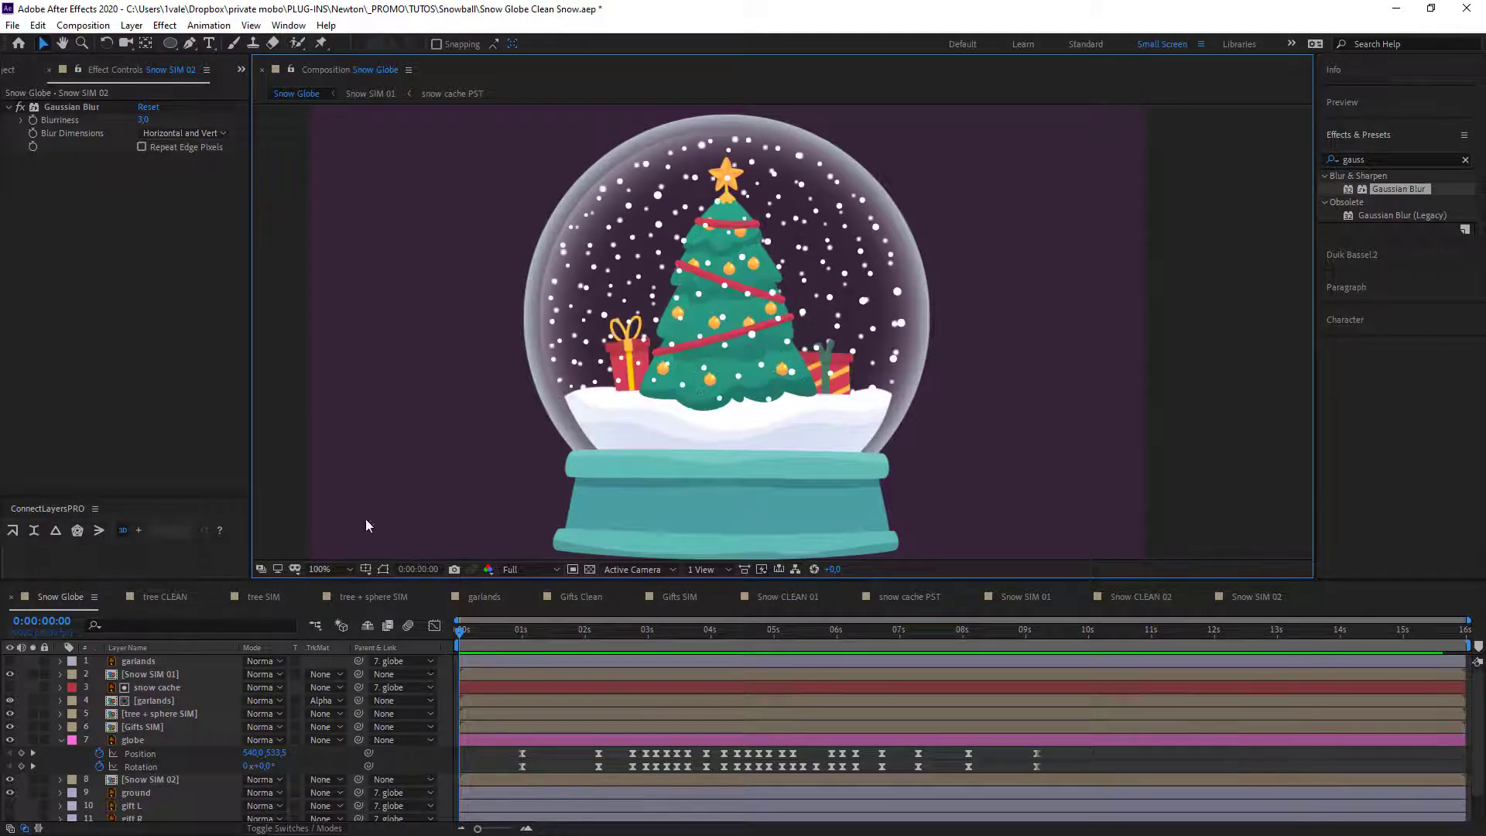
pyautogui.press('space')
pyautogui.click(14, 70)
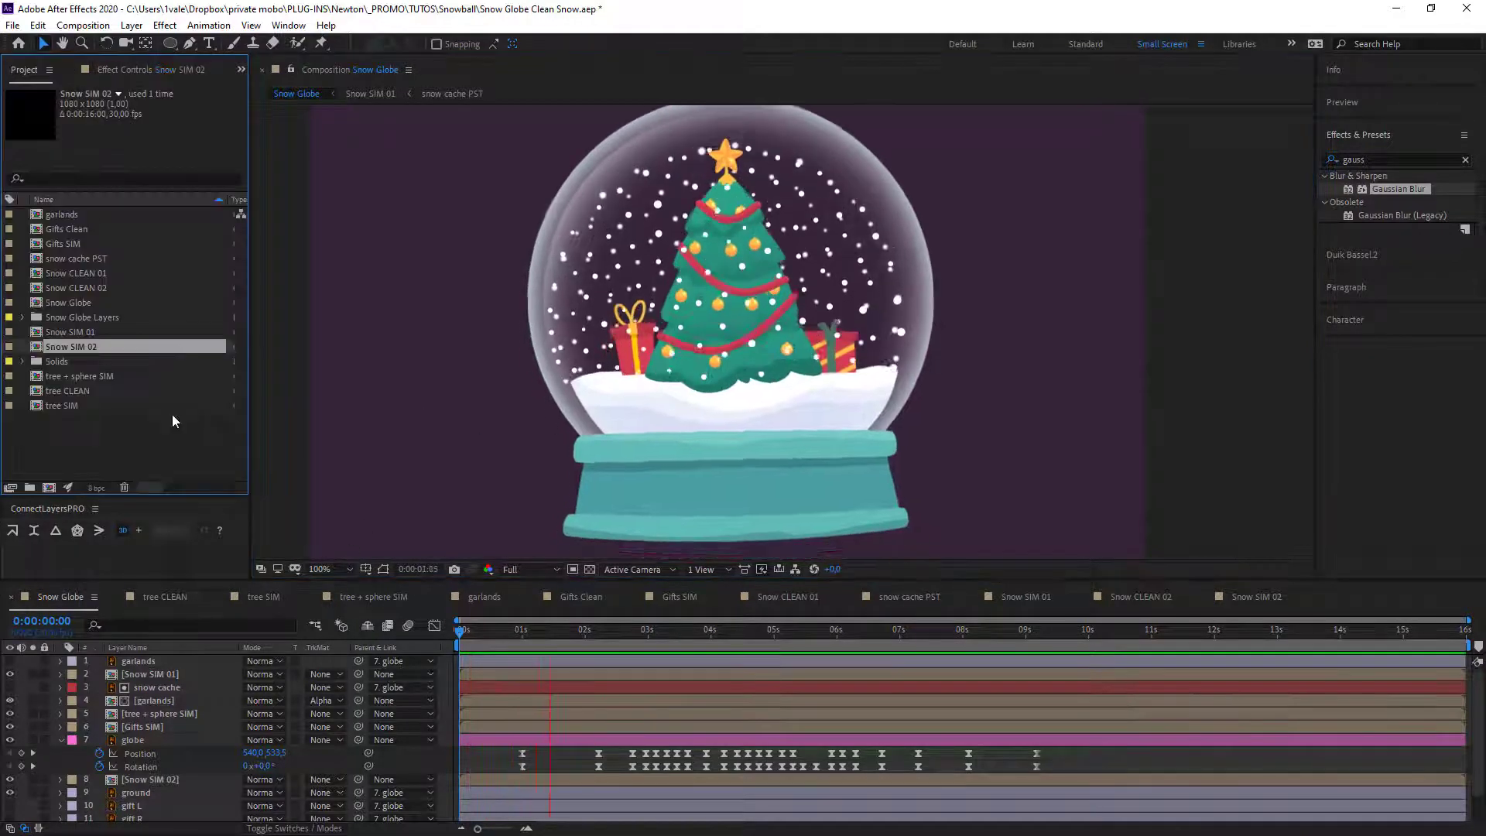
pyautogui.click(103, 279)
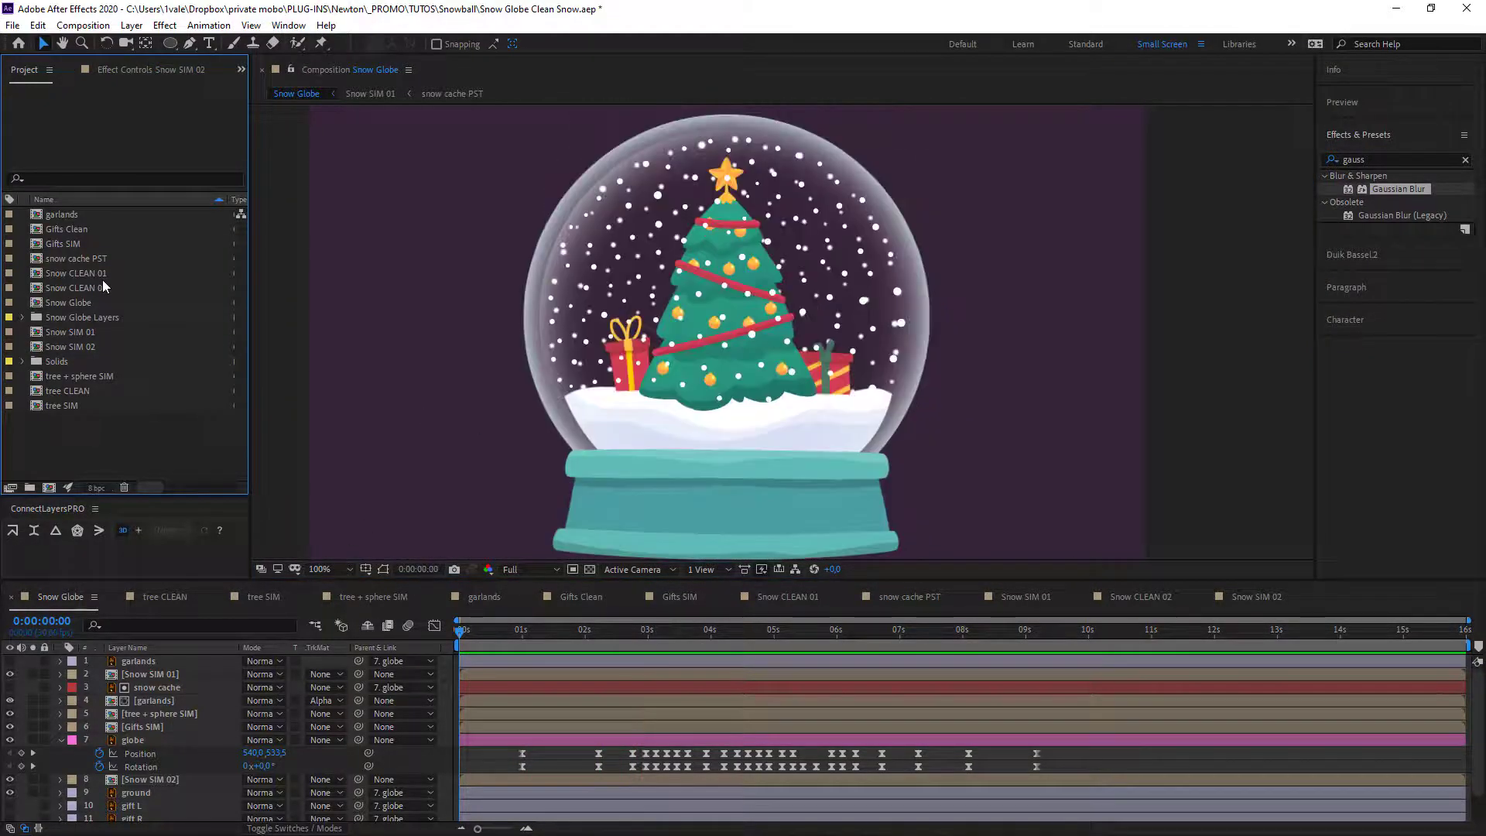
pyautogui.click(107, 289)
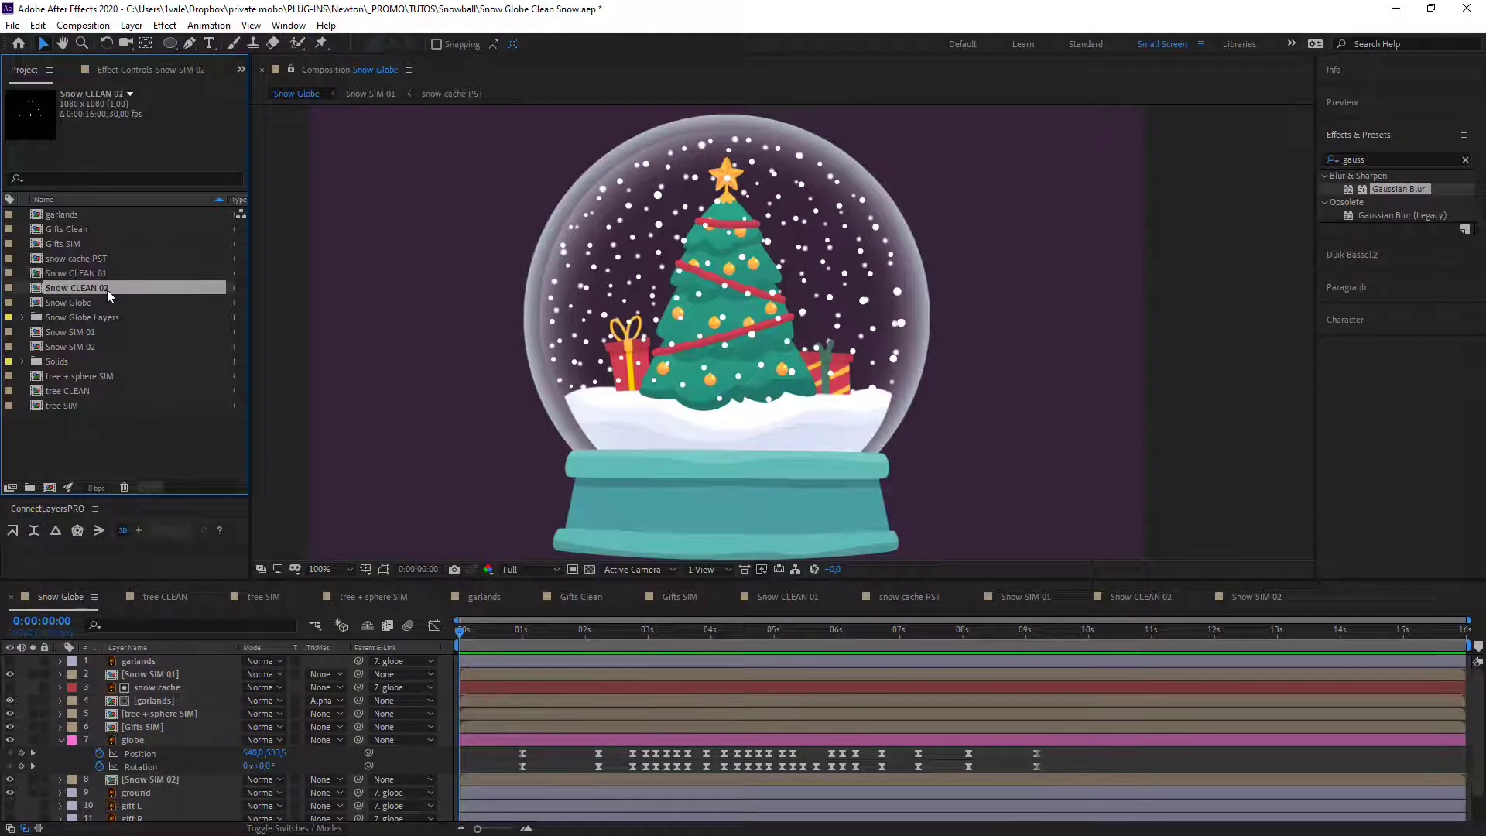
pyautogui.hotkey('ctrl', 'd')
pyautogui.doubleClick(104, 301)
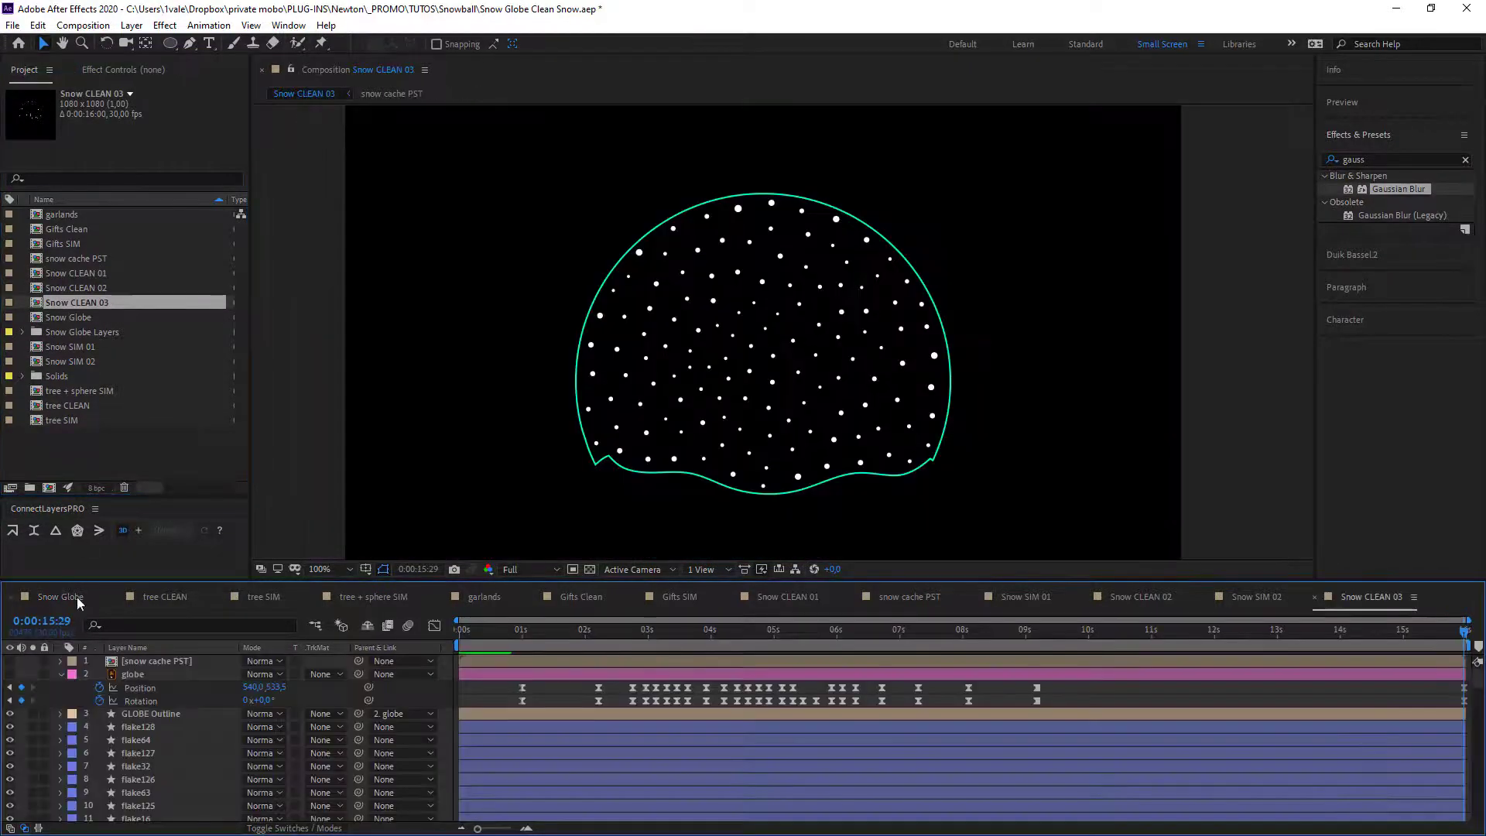
# Hide GLOBE Outline, show snow cache PST, and set Pastiche Rescale Factor to 23%.
pyautogui.click(10, 713)
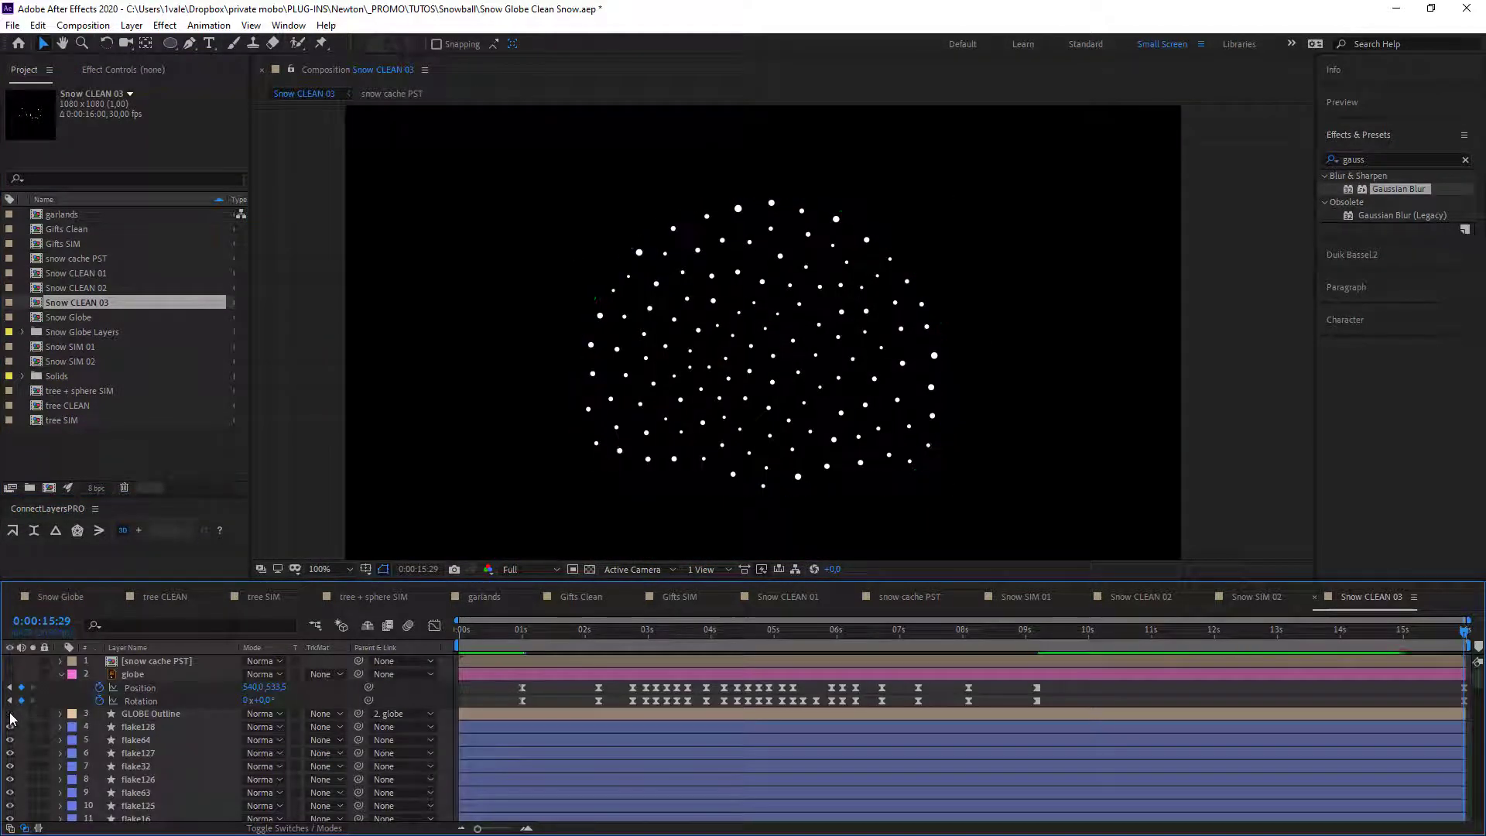
pyautogui.click(10, 661)
pyautogui.click(124, 662)
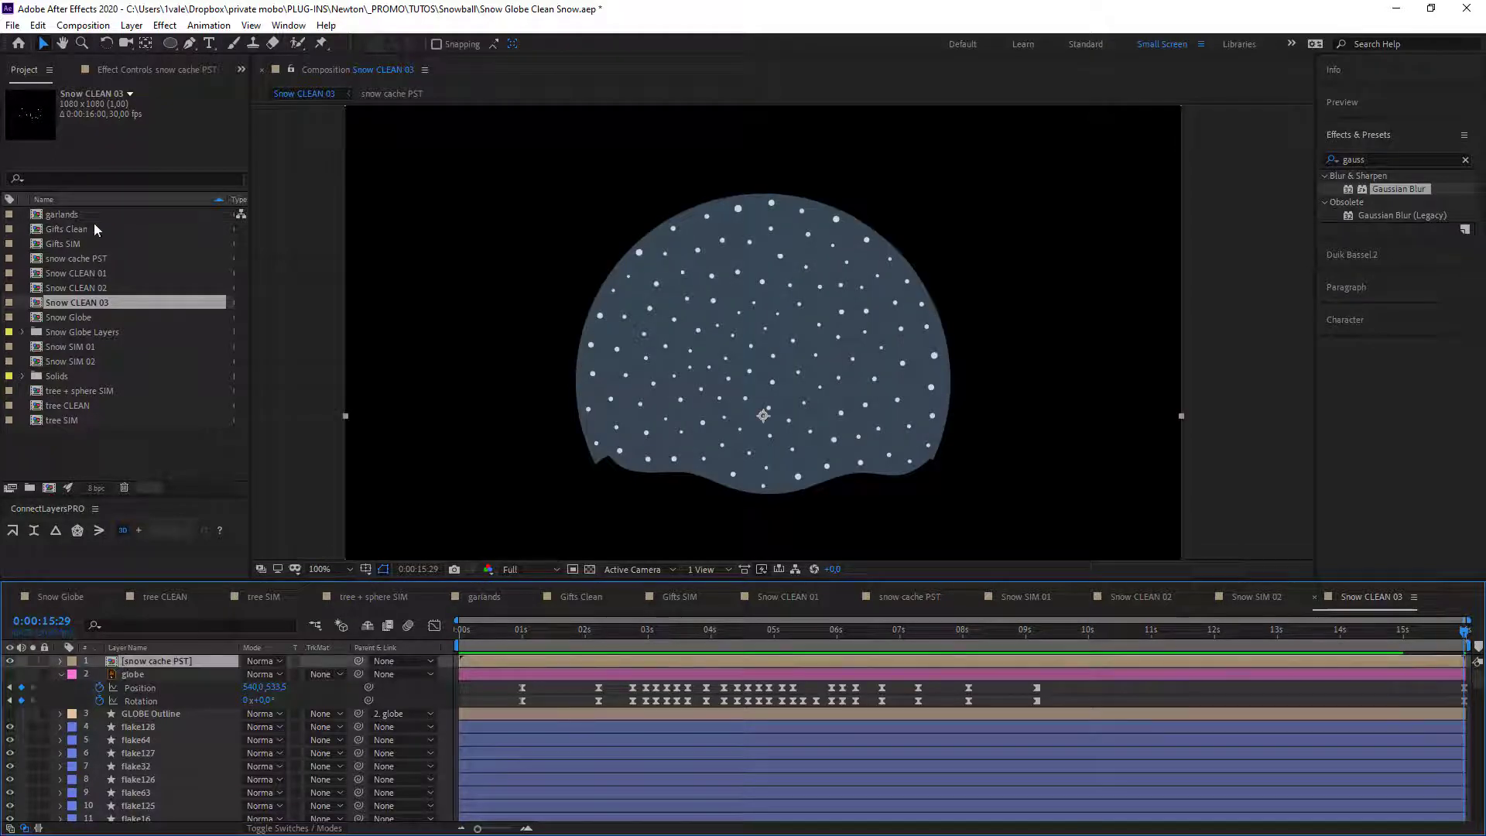
pyautogui.click(151, 70)
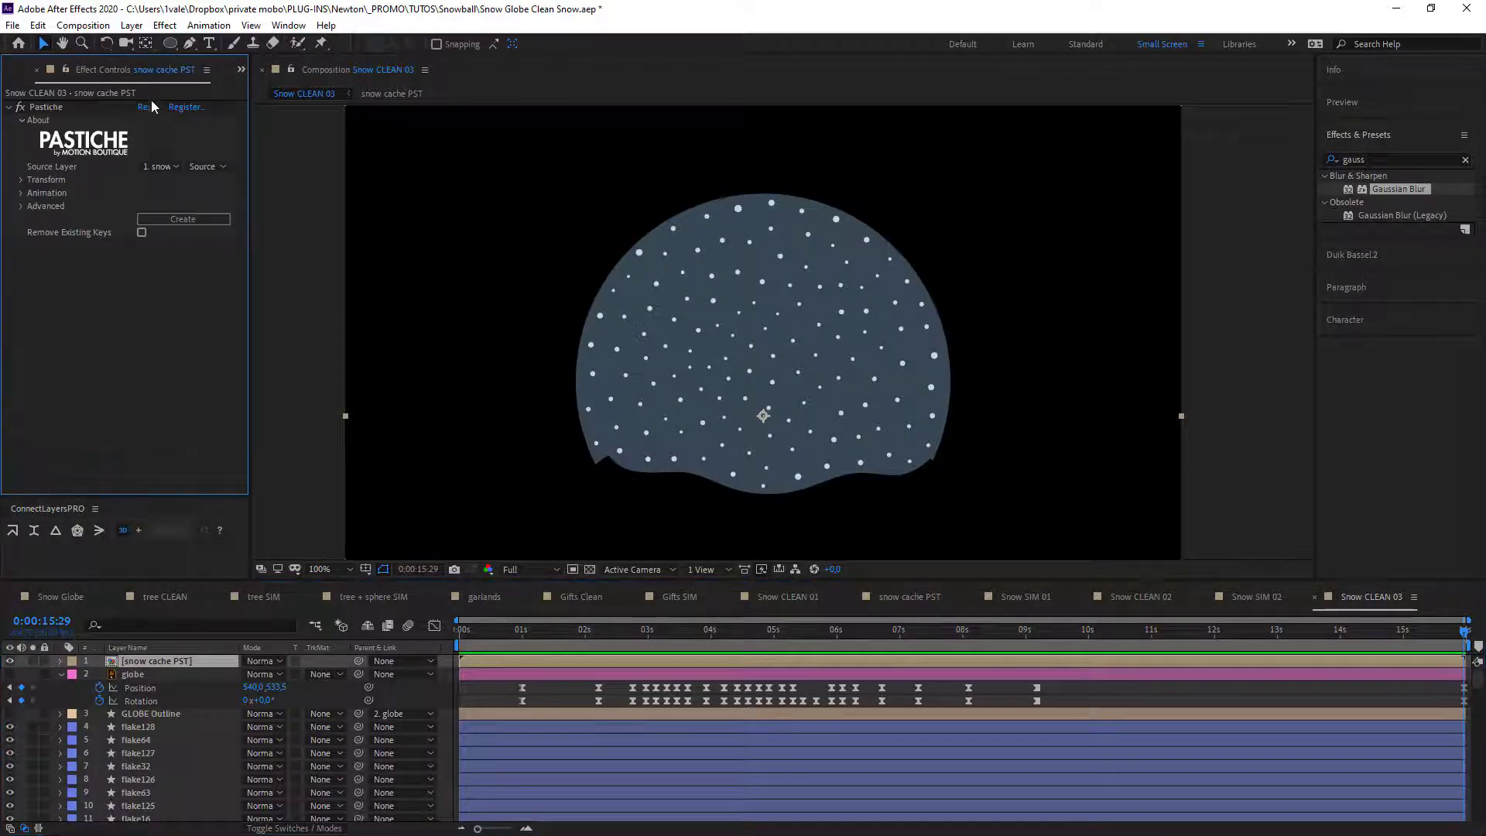
pyautogui.click(21, 180)
pyautogui.click(35, 246)
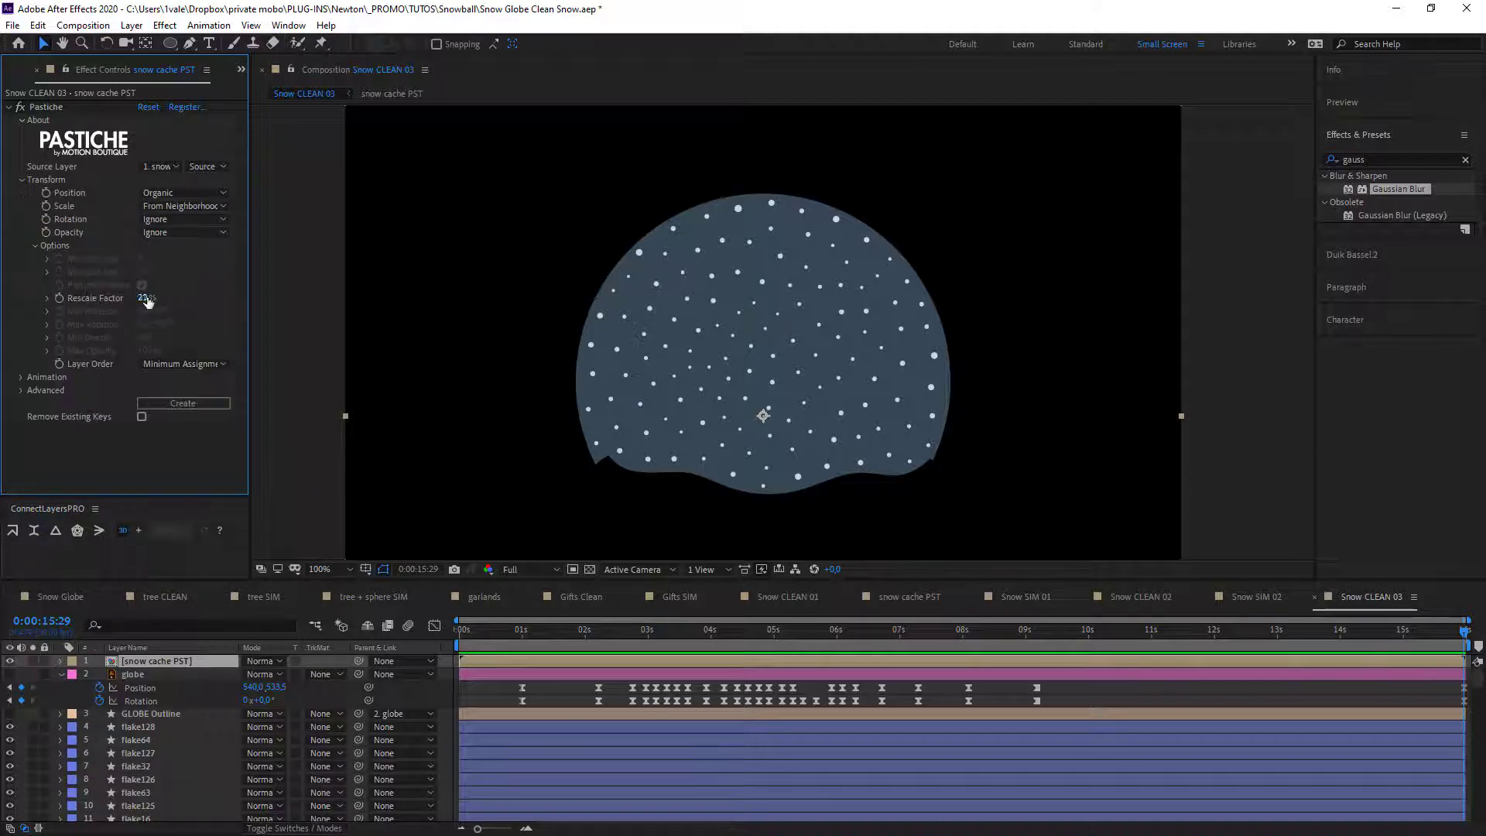
pyautogui.click(149, 298)
pyautogui.write('23')
pyautogui.press('Return')
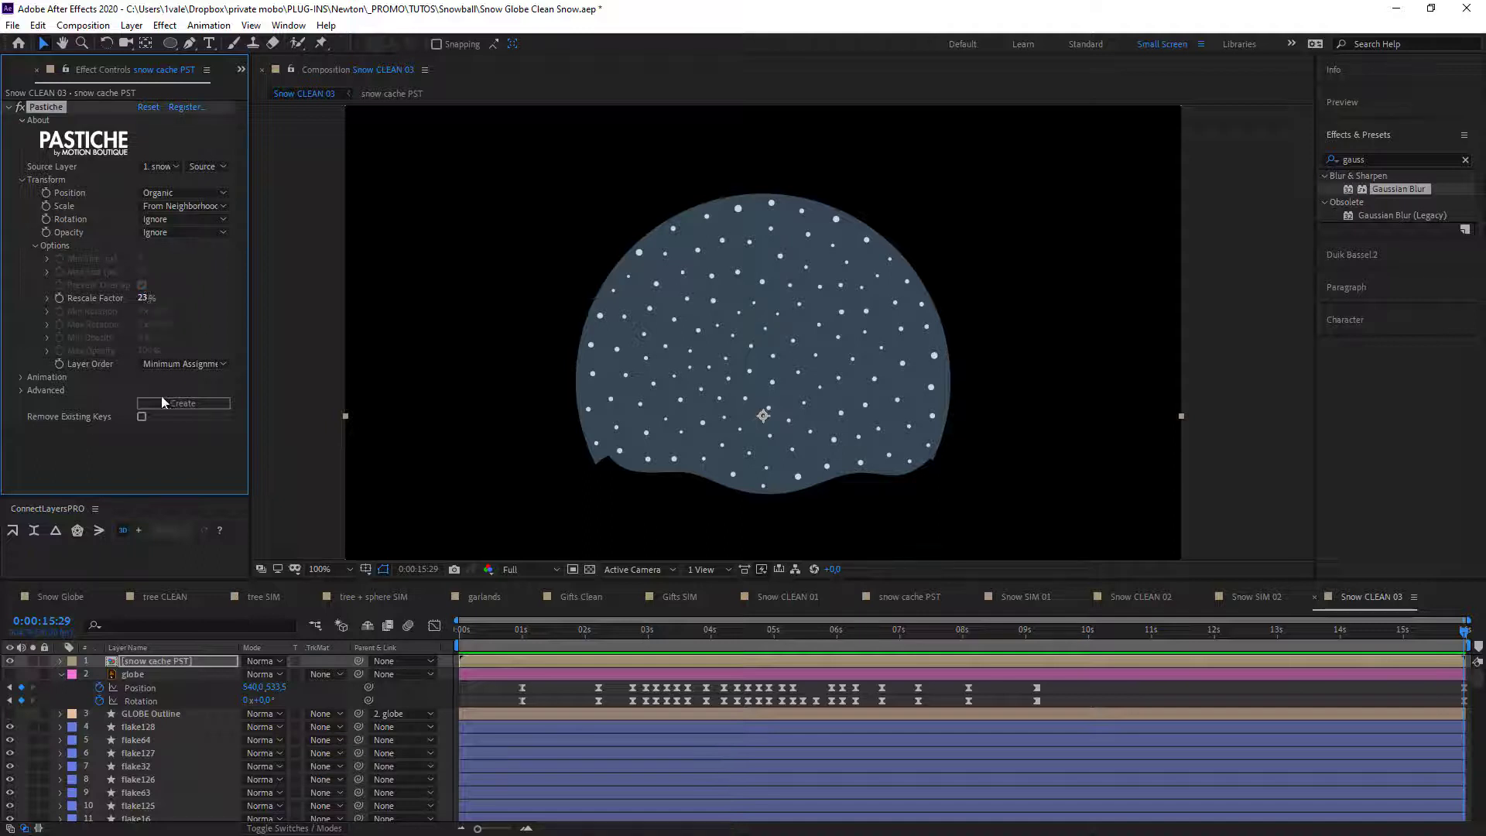
# Regenerate the snow arrangement, then hide snow cache PST and show GLOBE Outline again.
pyautogui.click(185, 402)
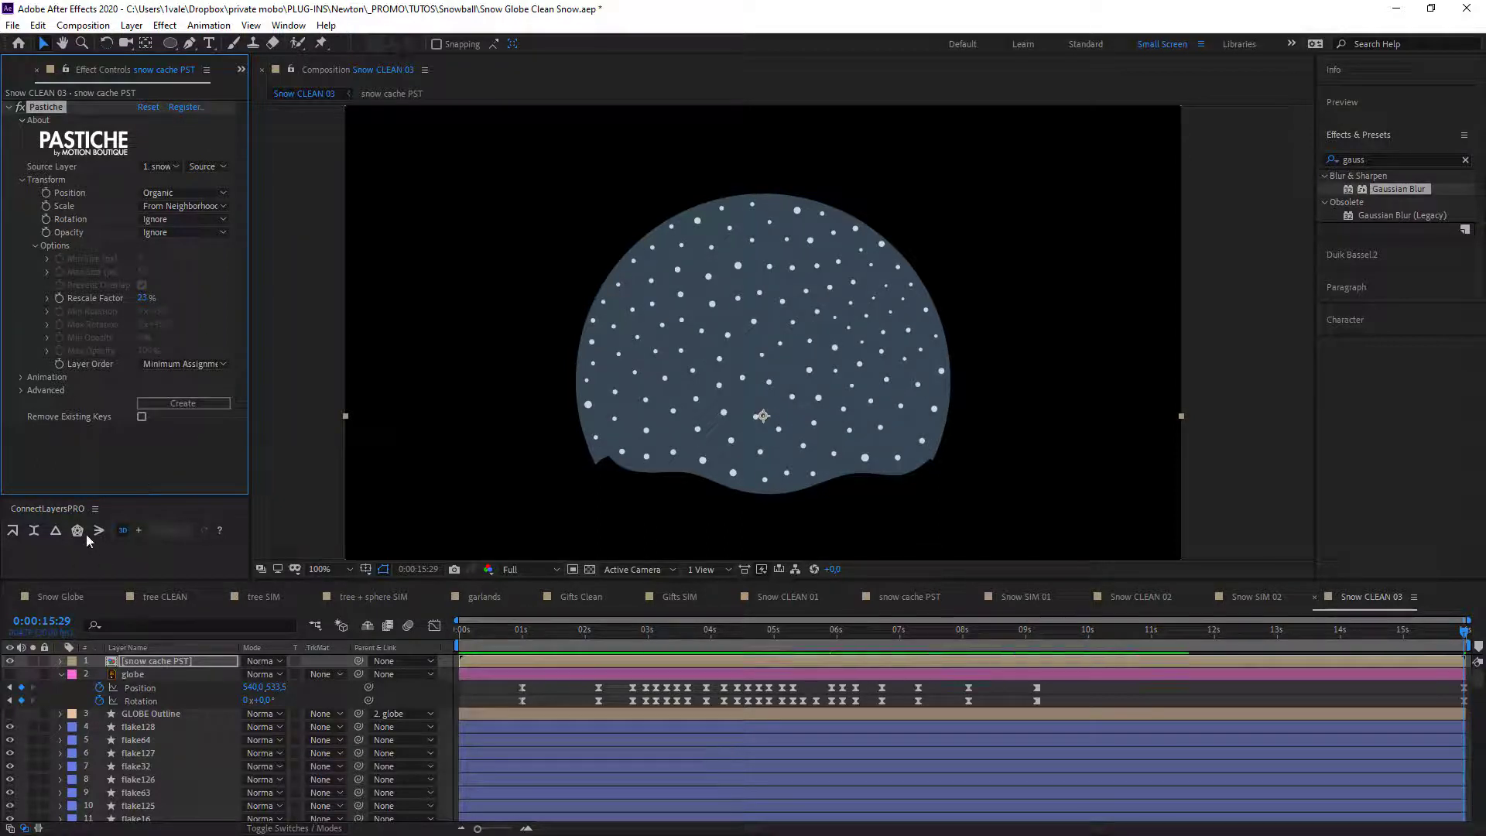
pyautogui.click(9, 661)
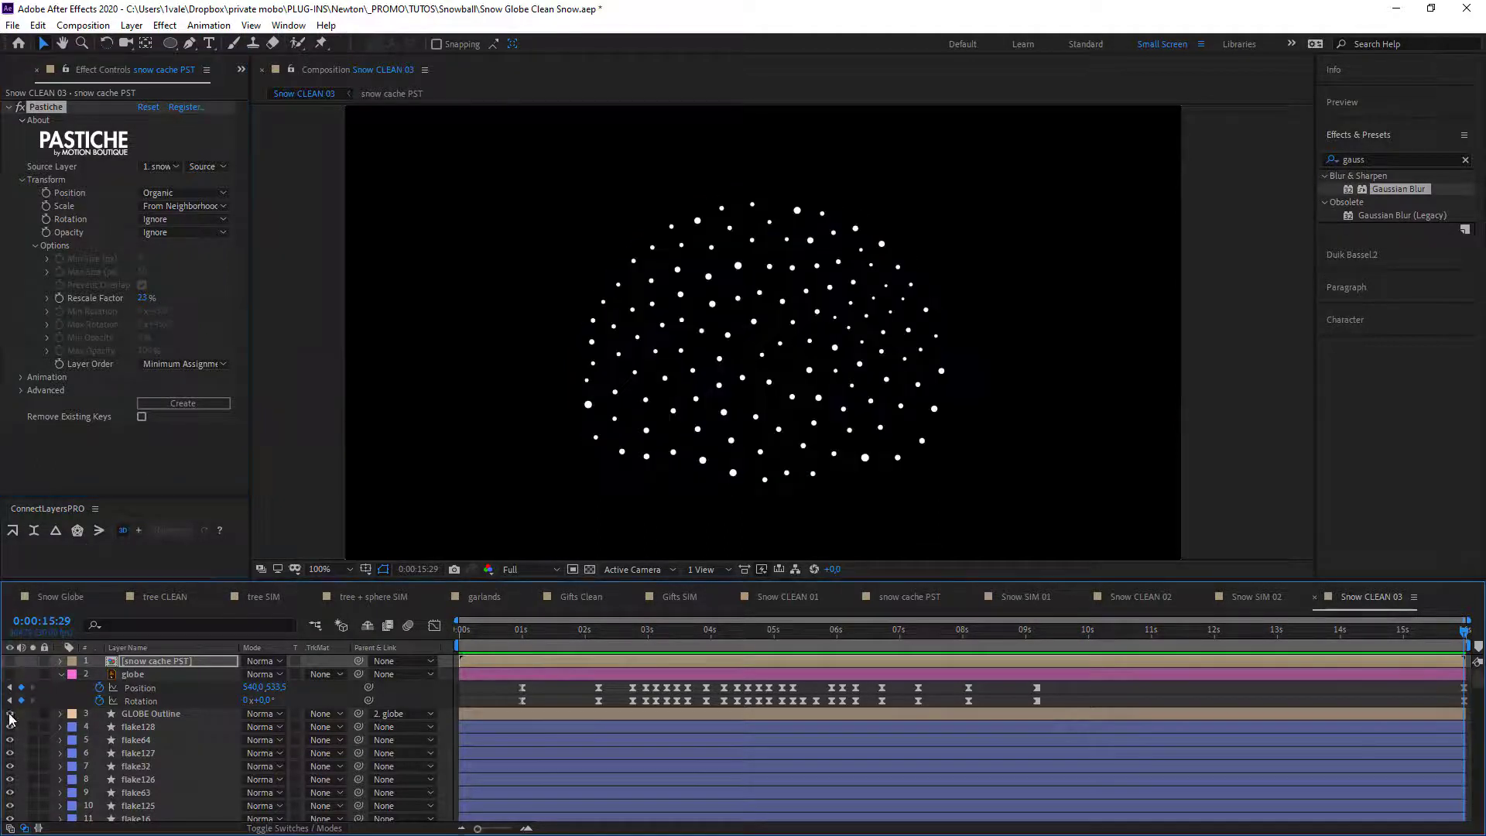
pyautogui.click(10, 713)
pyautogui.click(387, 428)
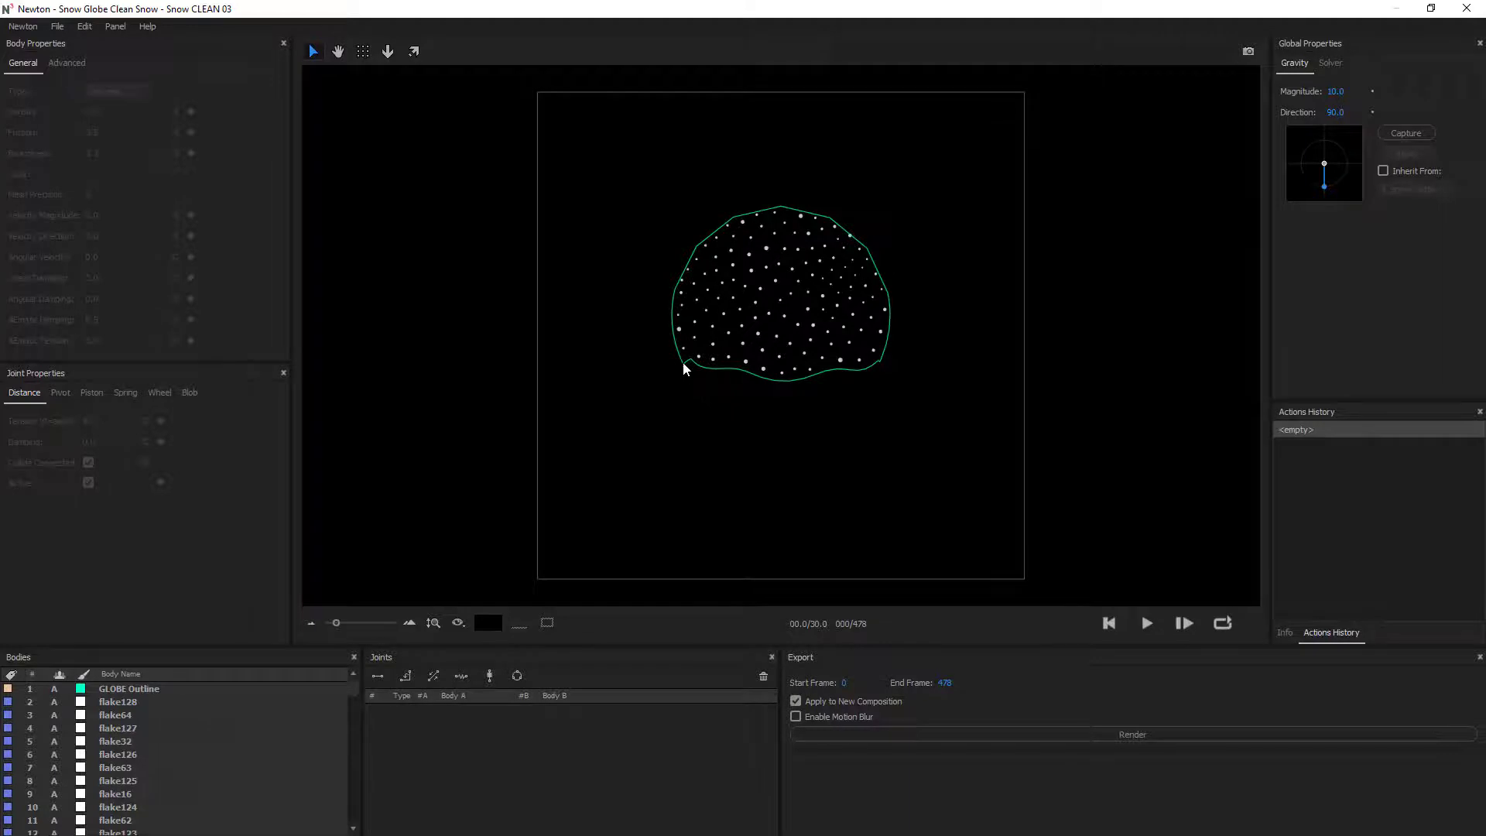
# Load the saved simulation settings XML file into the Newton scene.
pyautogui.click(684, 369)
pyautogui.click(713, 344)
pyautogui.click(65, 63)
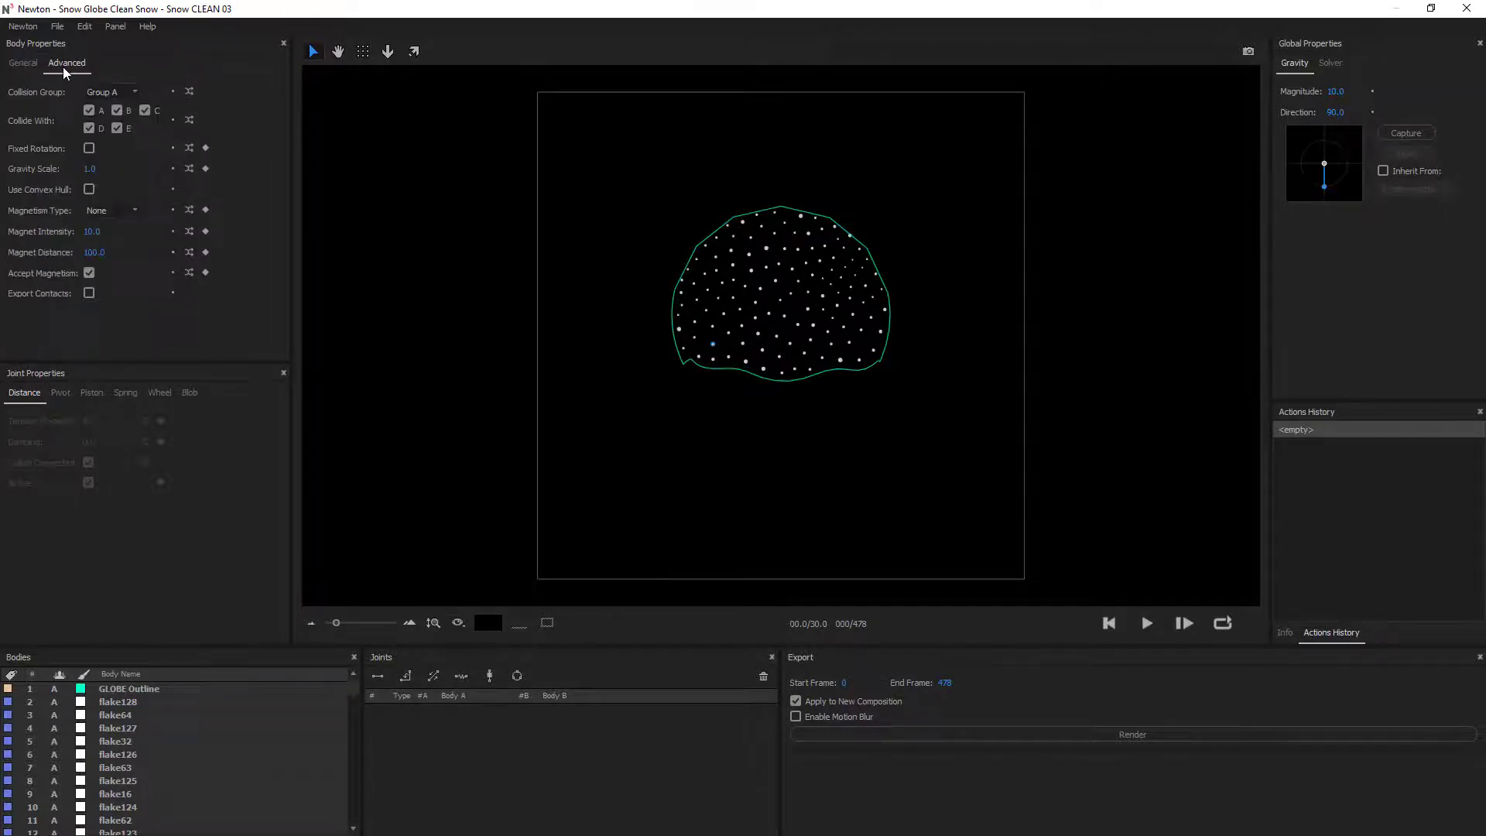
pyautogui.click(23, 64)
pyautogui.click(56, 27)
pyautogui.click(92, 62)
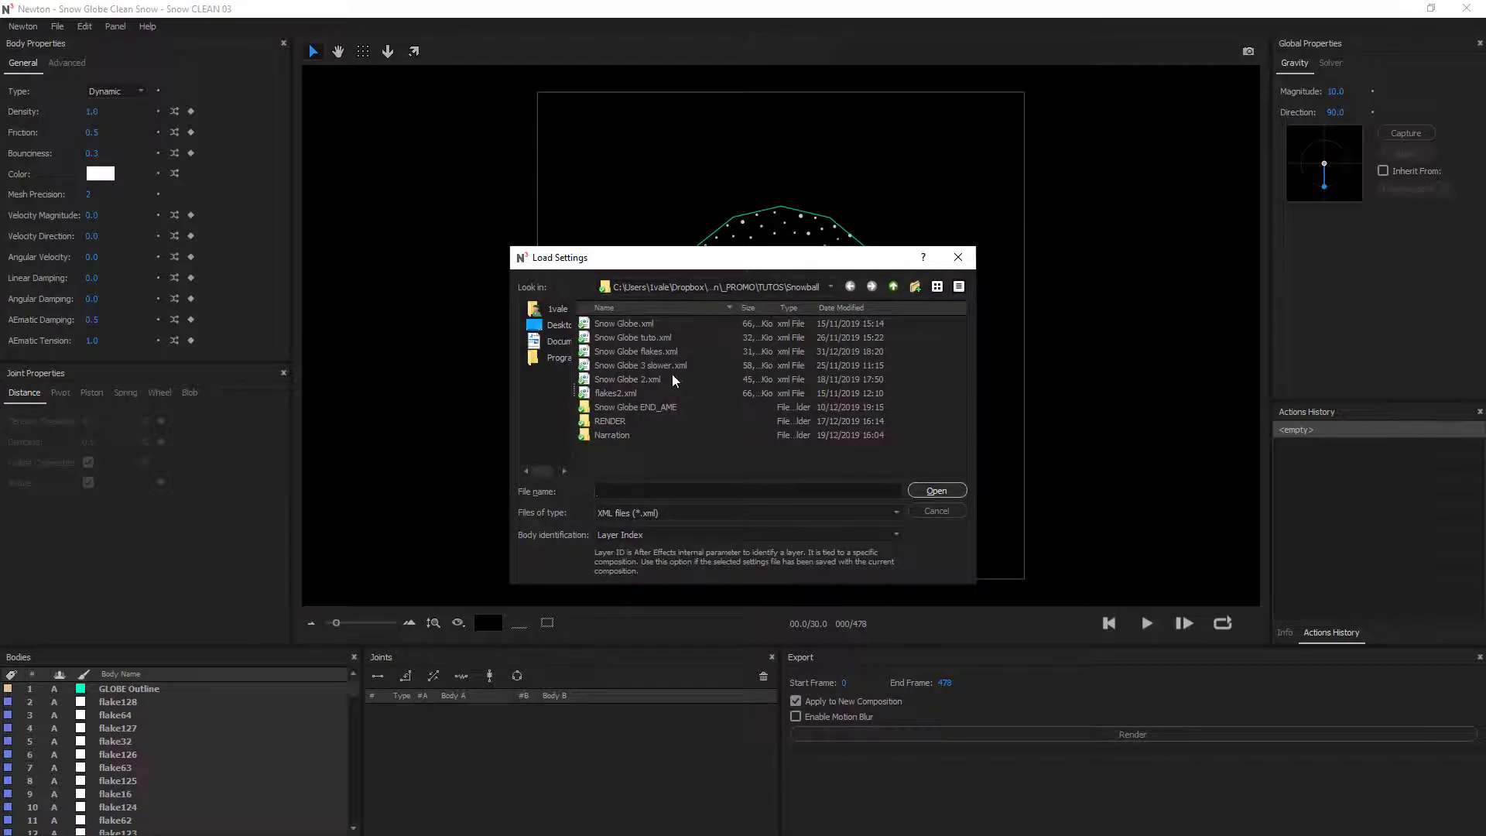
pyautogui.doubleClick(671, 353)
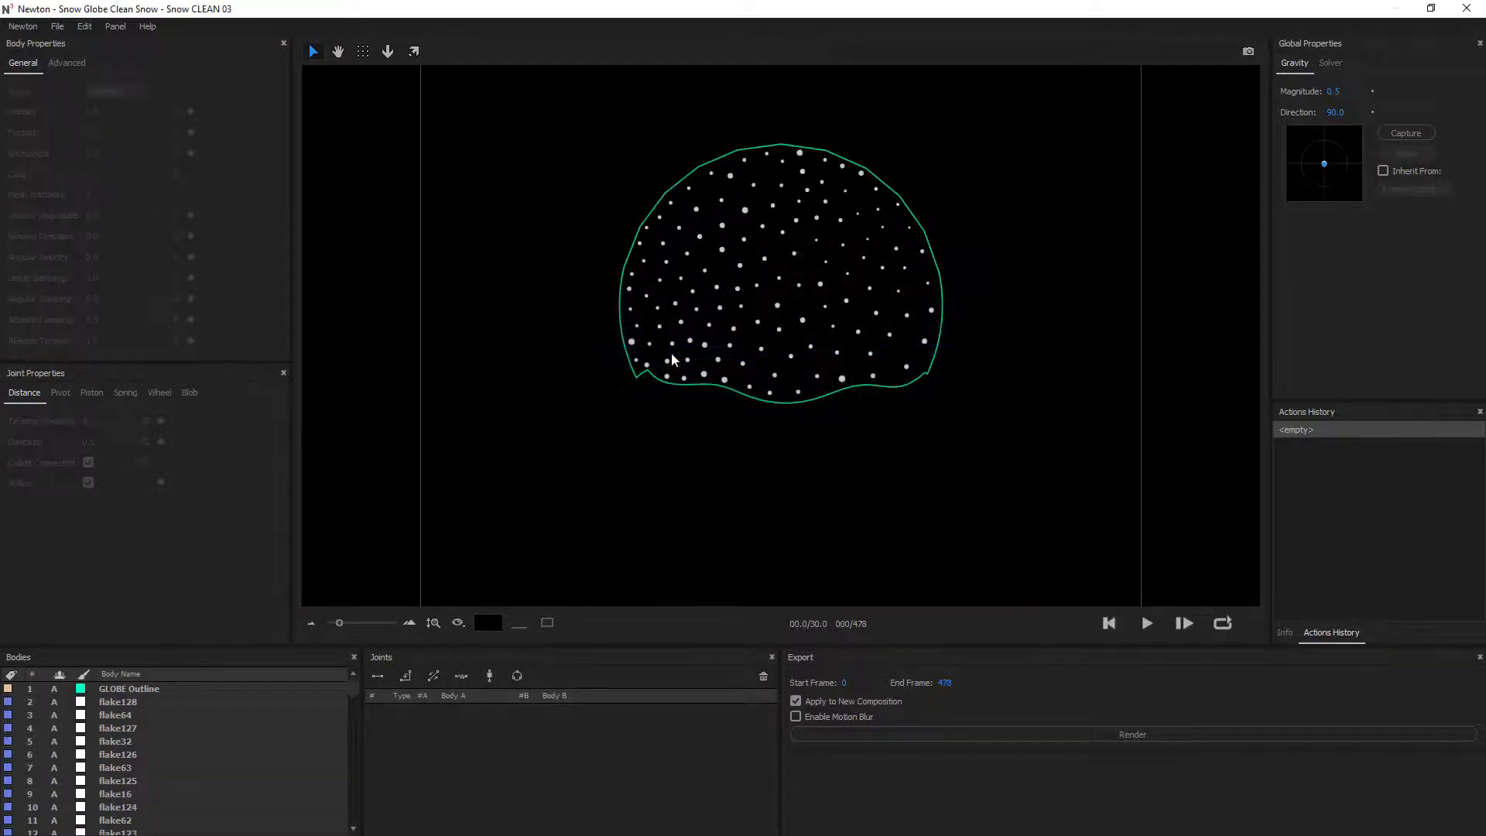
# Reset the body transforms of all snowflake bodies, then deselect them.
pyautogui.click(717, 361)
pyautogui.hotkey('ctrl', 'a')
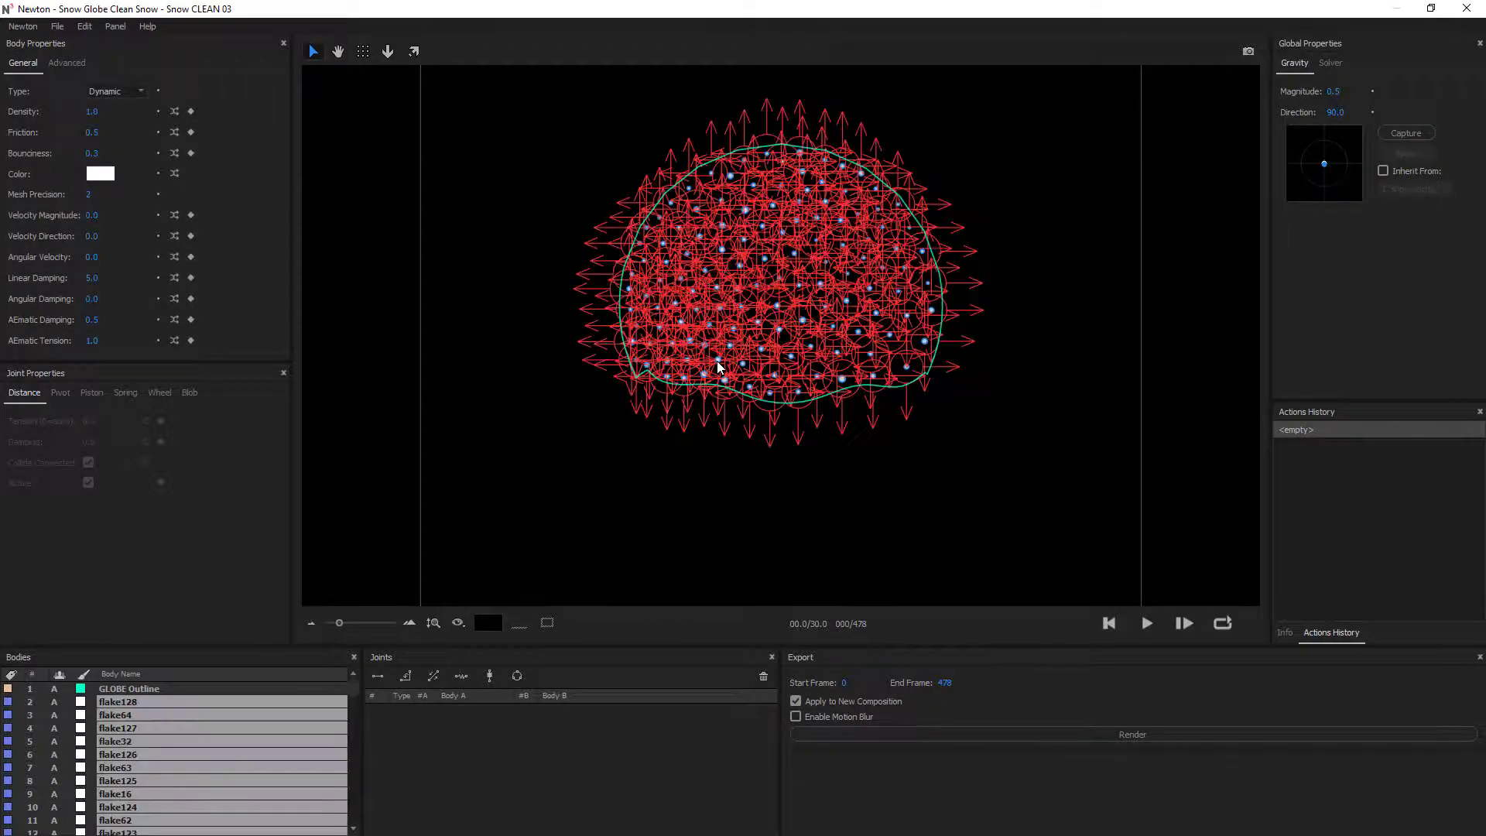
pyautogui.rightClick(717, 362)
pyautogui.moveTo(852, 587)
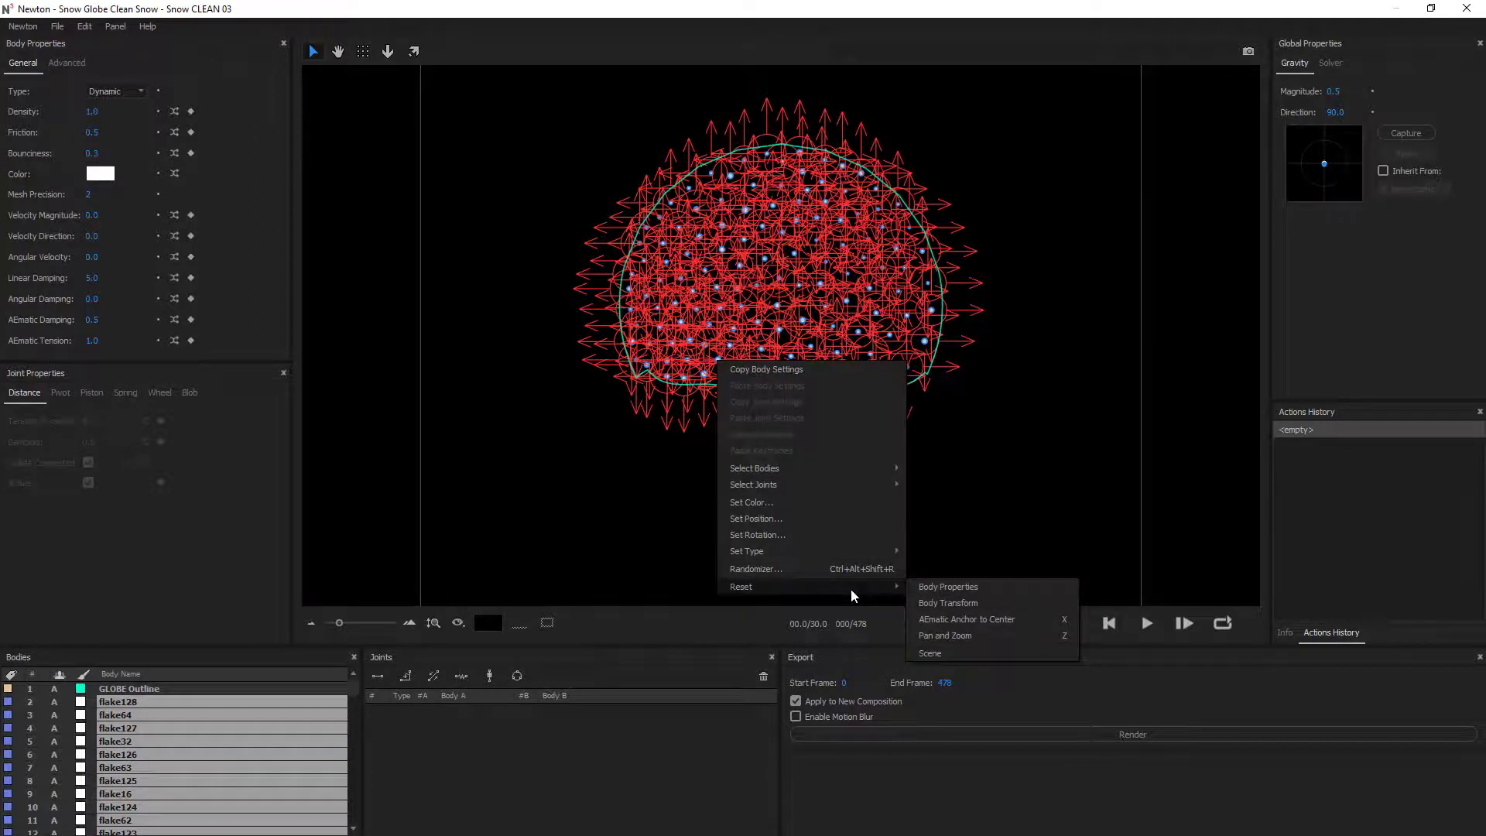
pyautogui.click(976, 606)
pyautogui.click(974, 483)
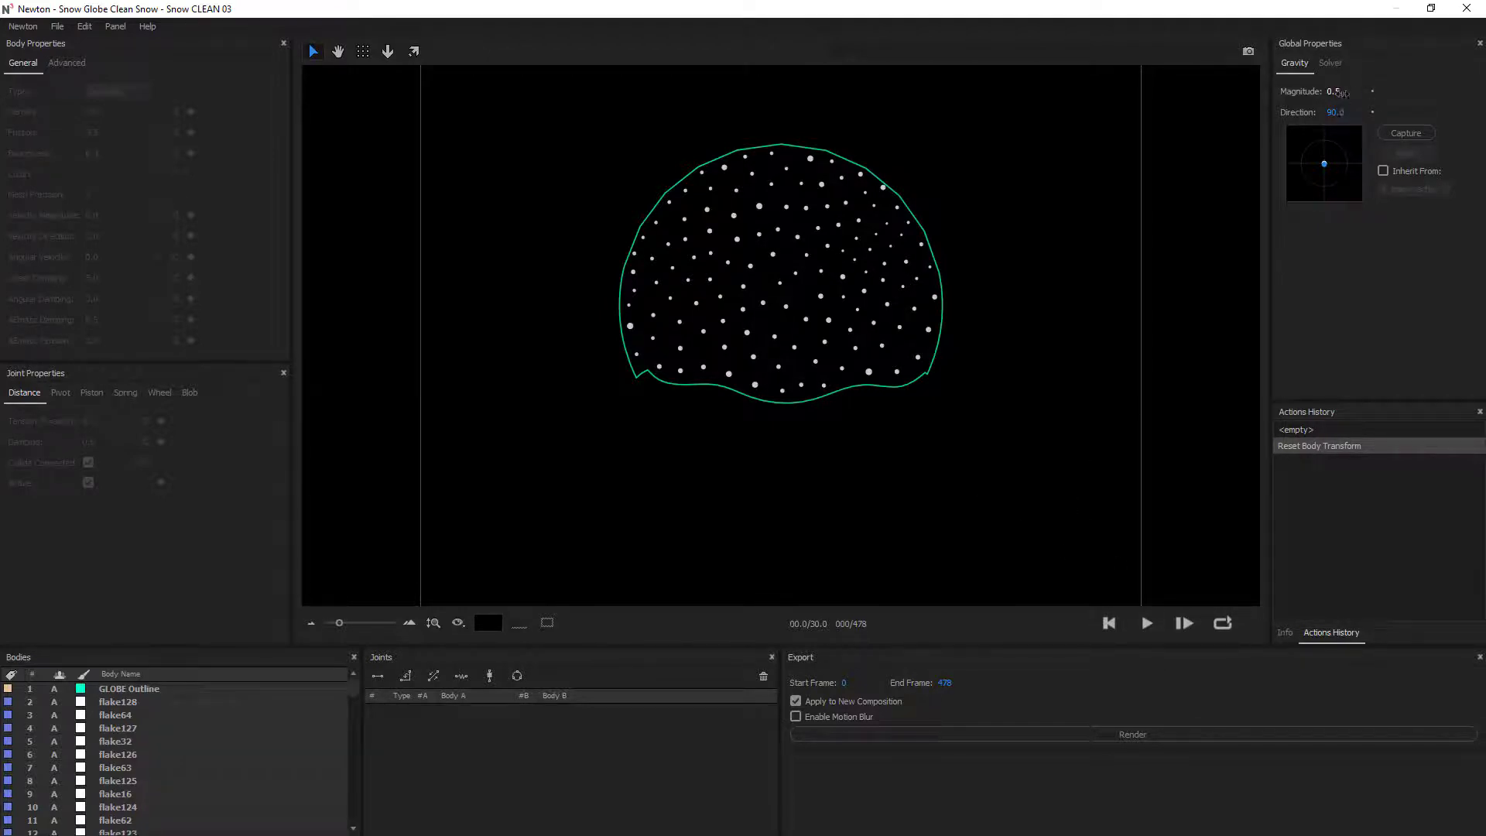
# Set gravity magnitude to 1.0 and give all flakes a Linear Damping of 7.
pyautogui.click(1340, 91)
pyautogui.write('1')
pyautogui.press('Return')
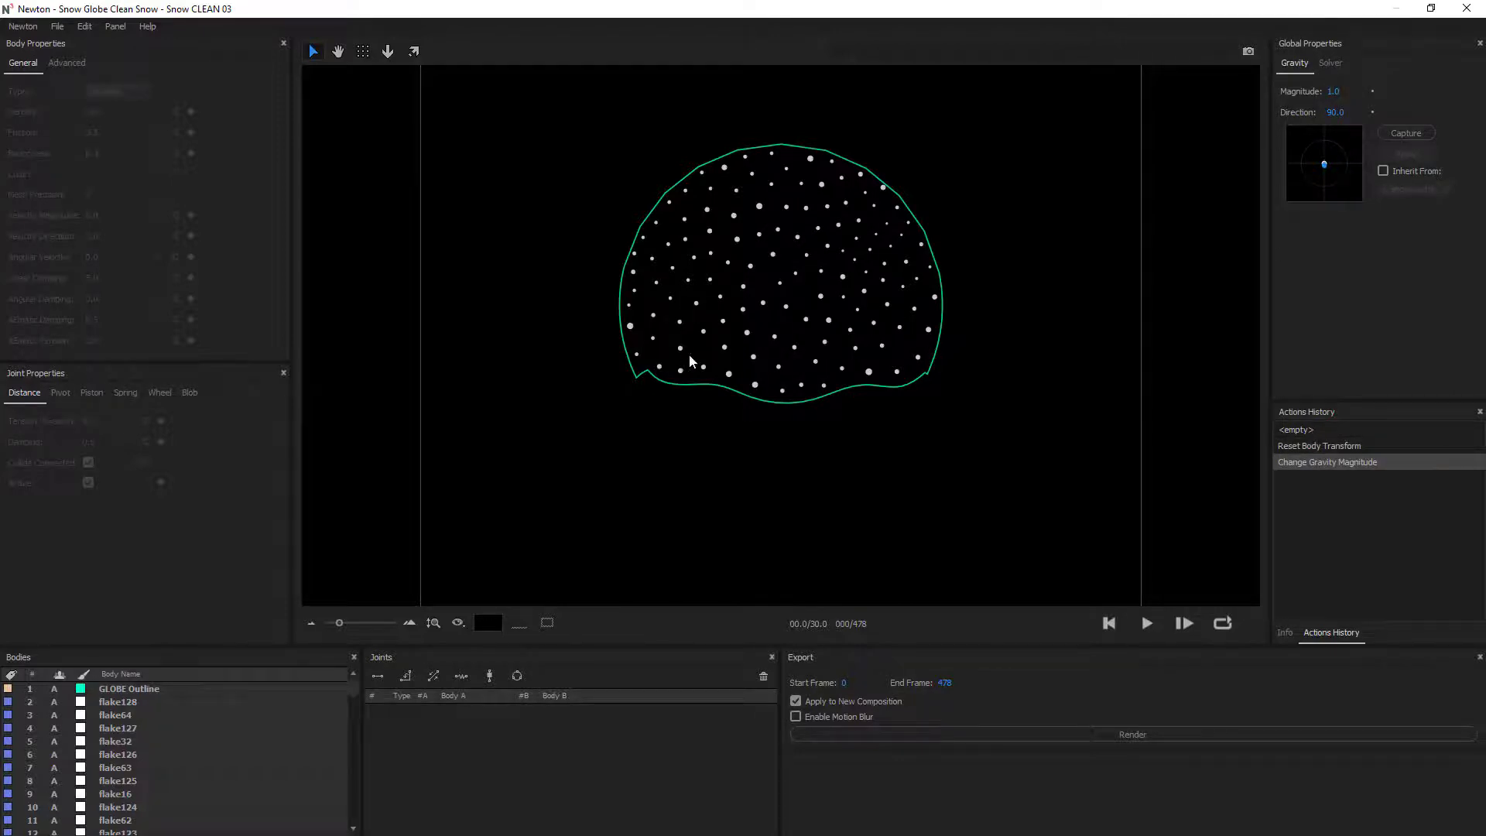
pyautogui.click(681, 349)
pyautogui.hotkey('ctrl', 'a')
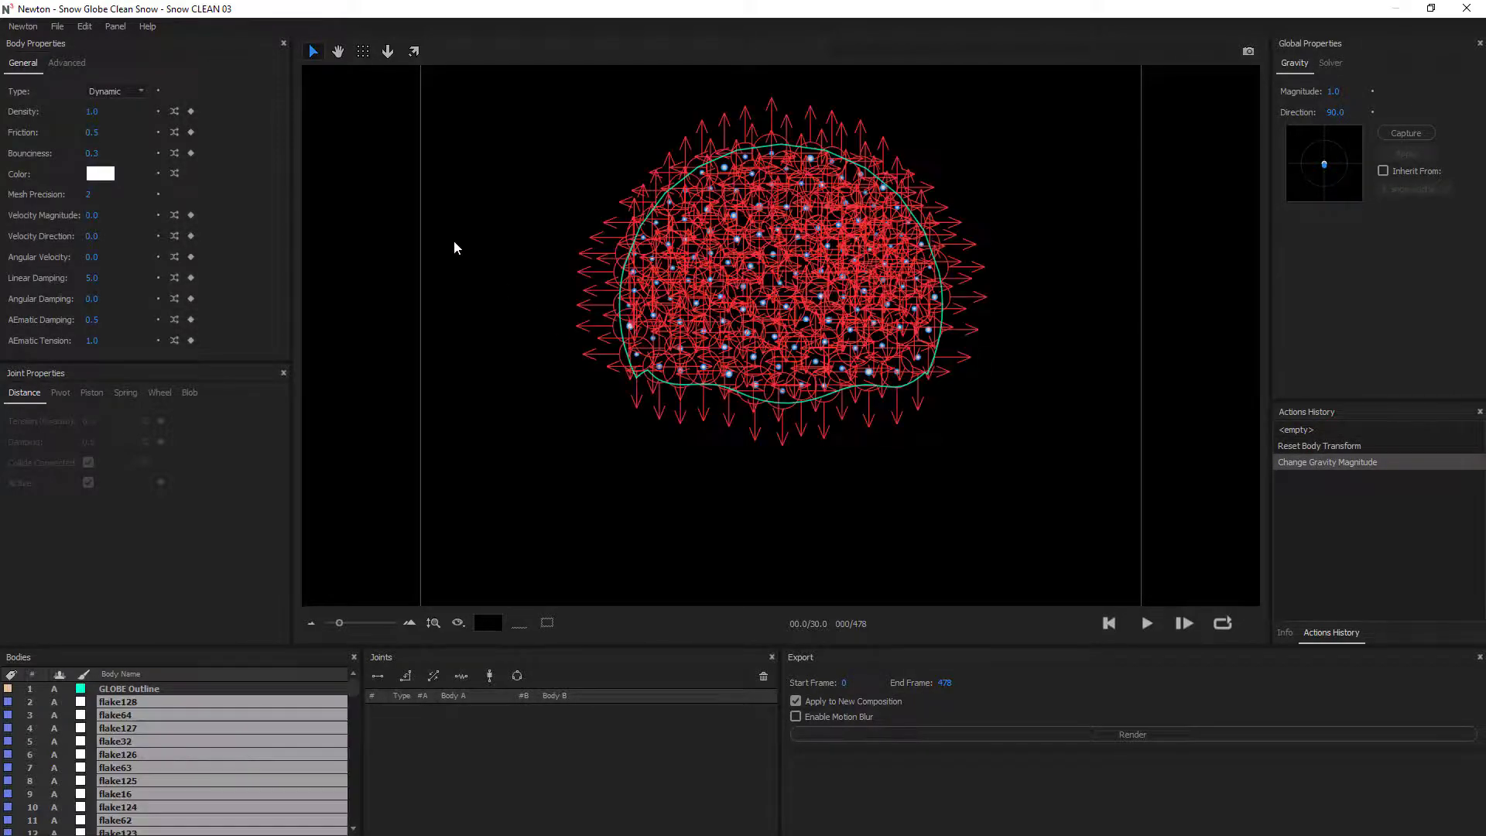
pyautogui.click(95, 278)
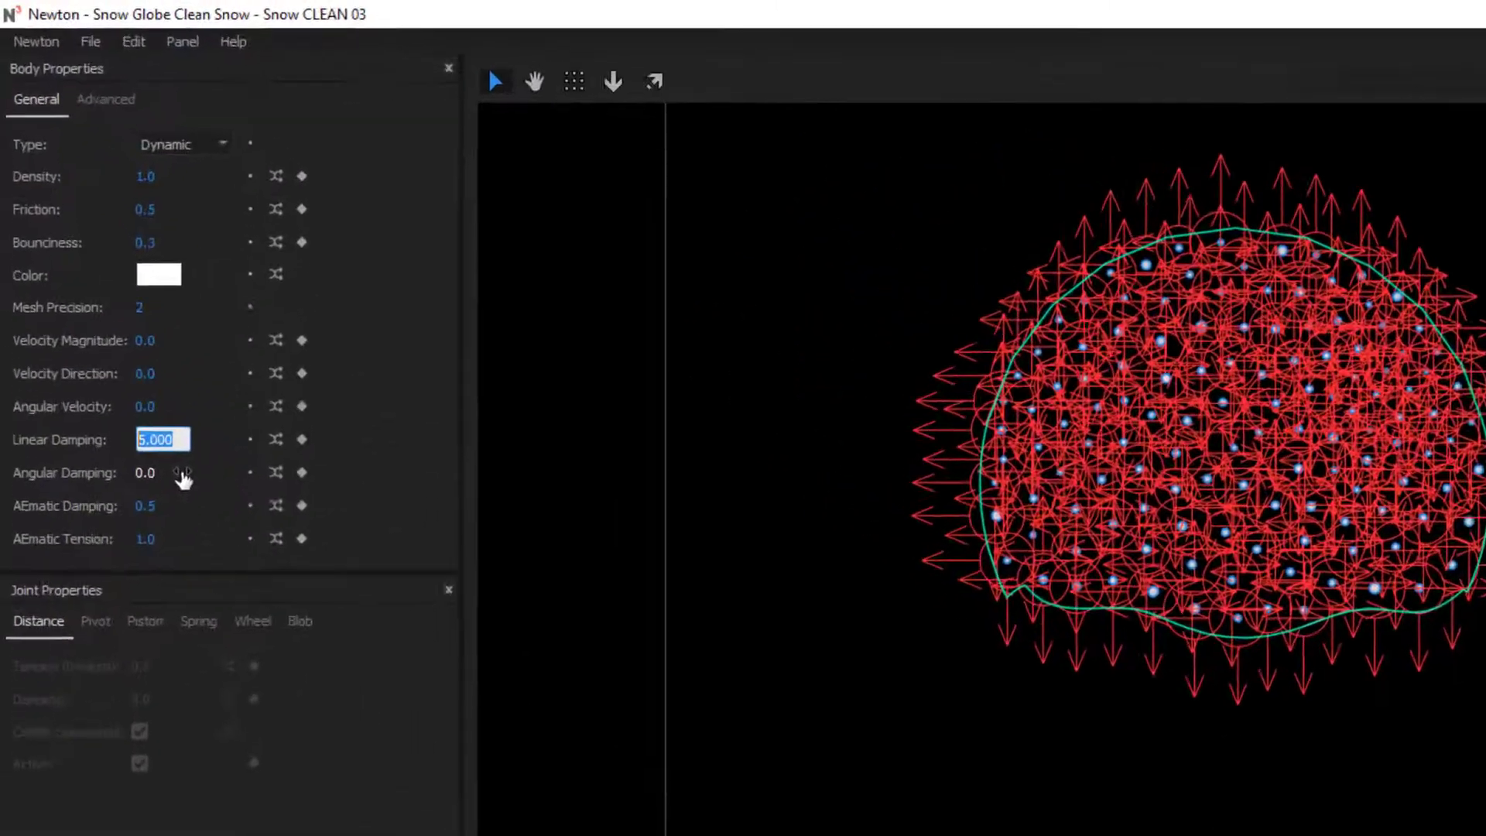
pyautogui.write('7')
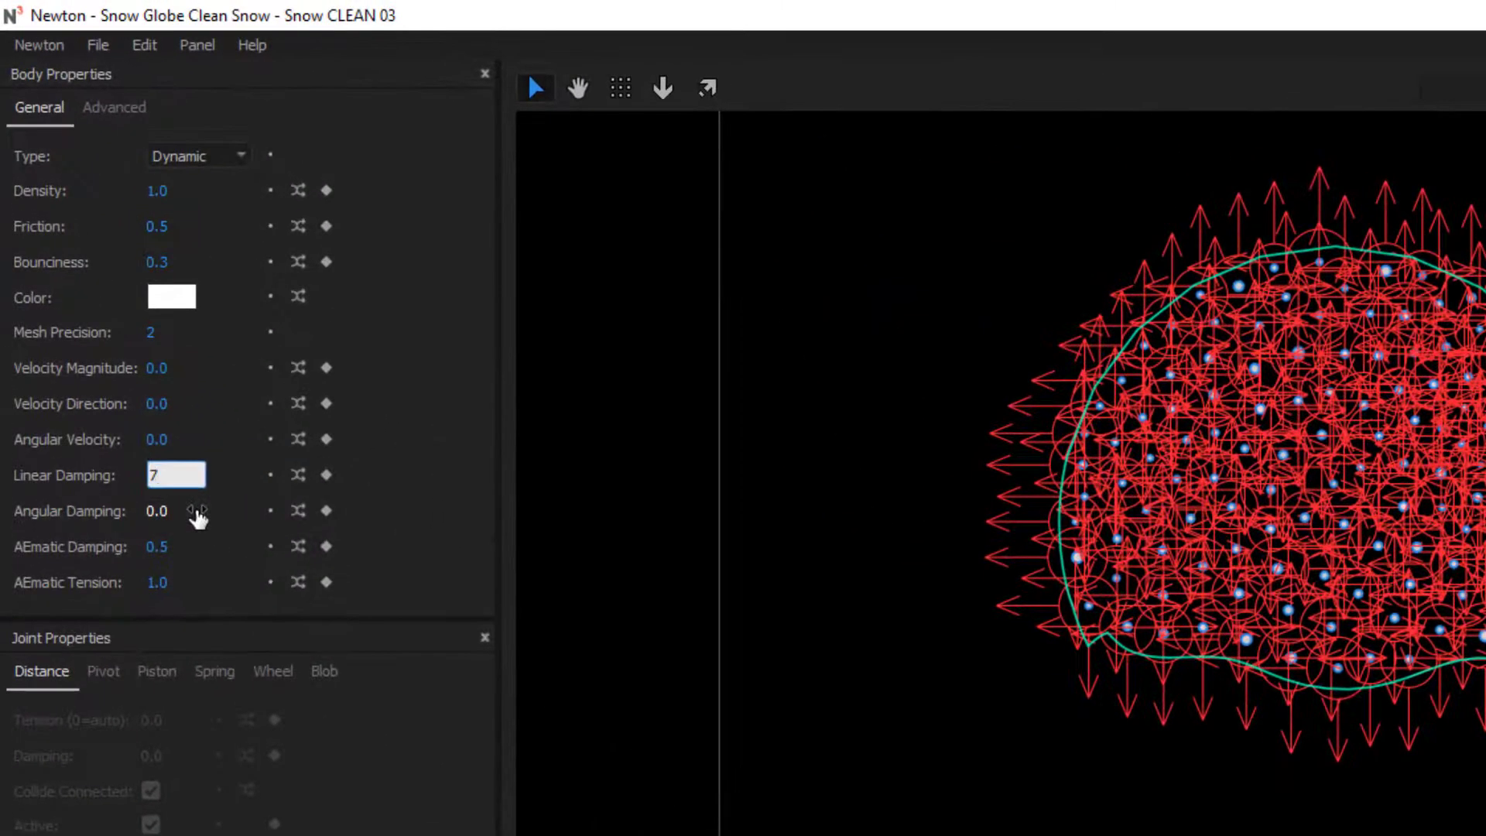
pyautogui.press('Return')
# Set all flakes' Magnet Intensity to 0.010 and render the simulation to a new comp.
pyautogui.click(124, 113)
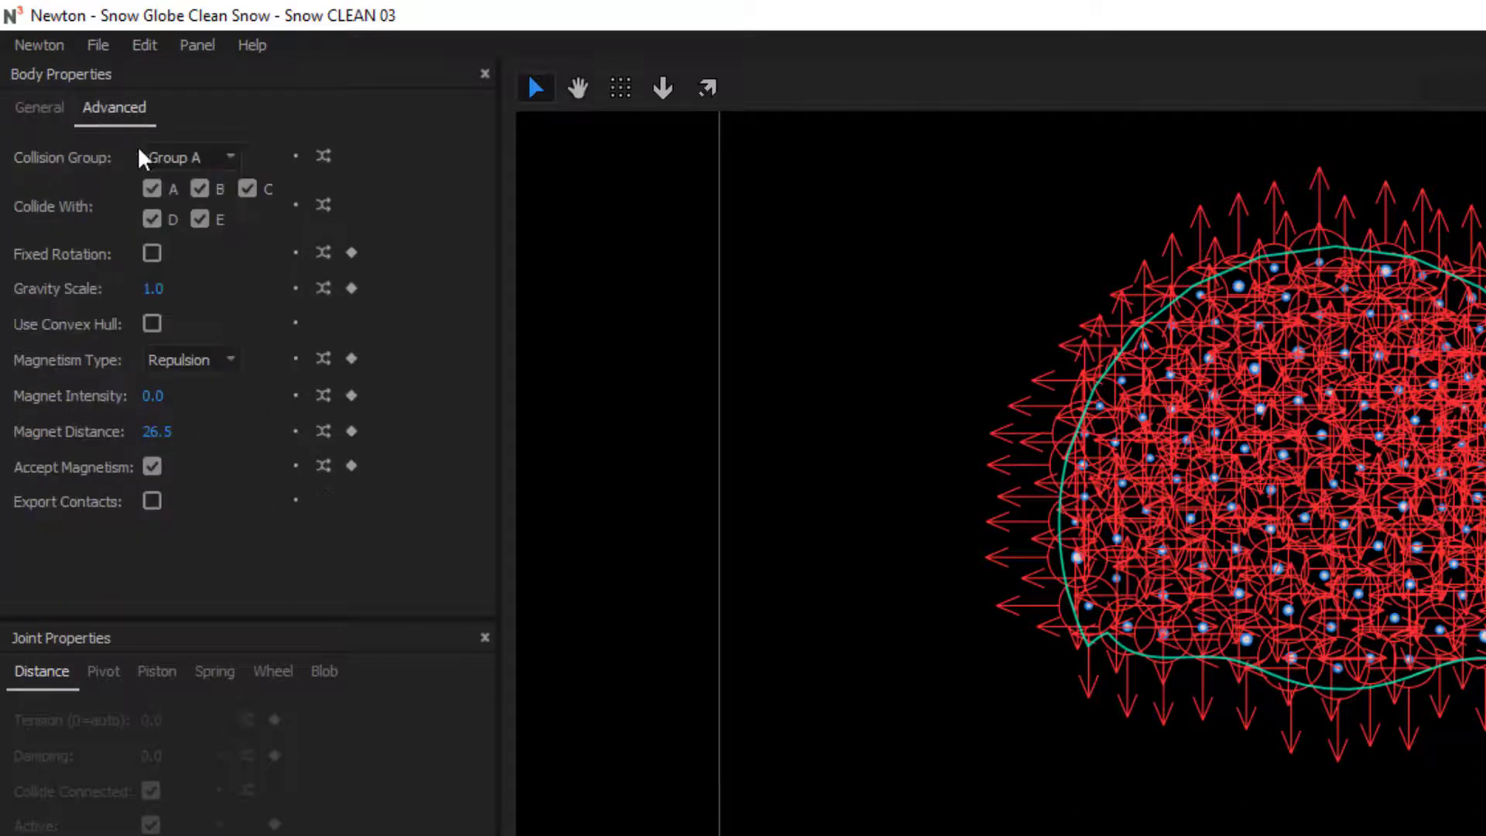
pyautogui.click(153, 397)
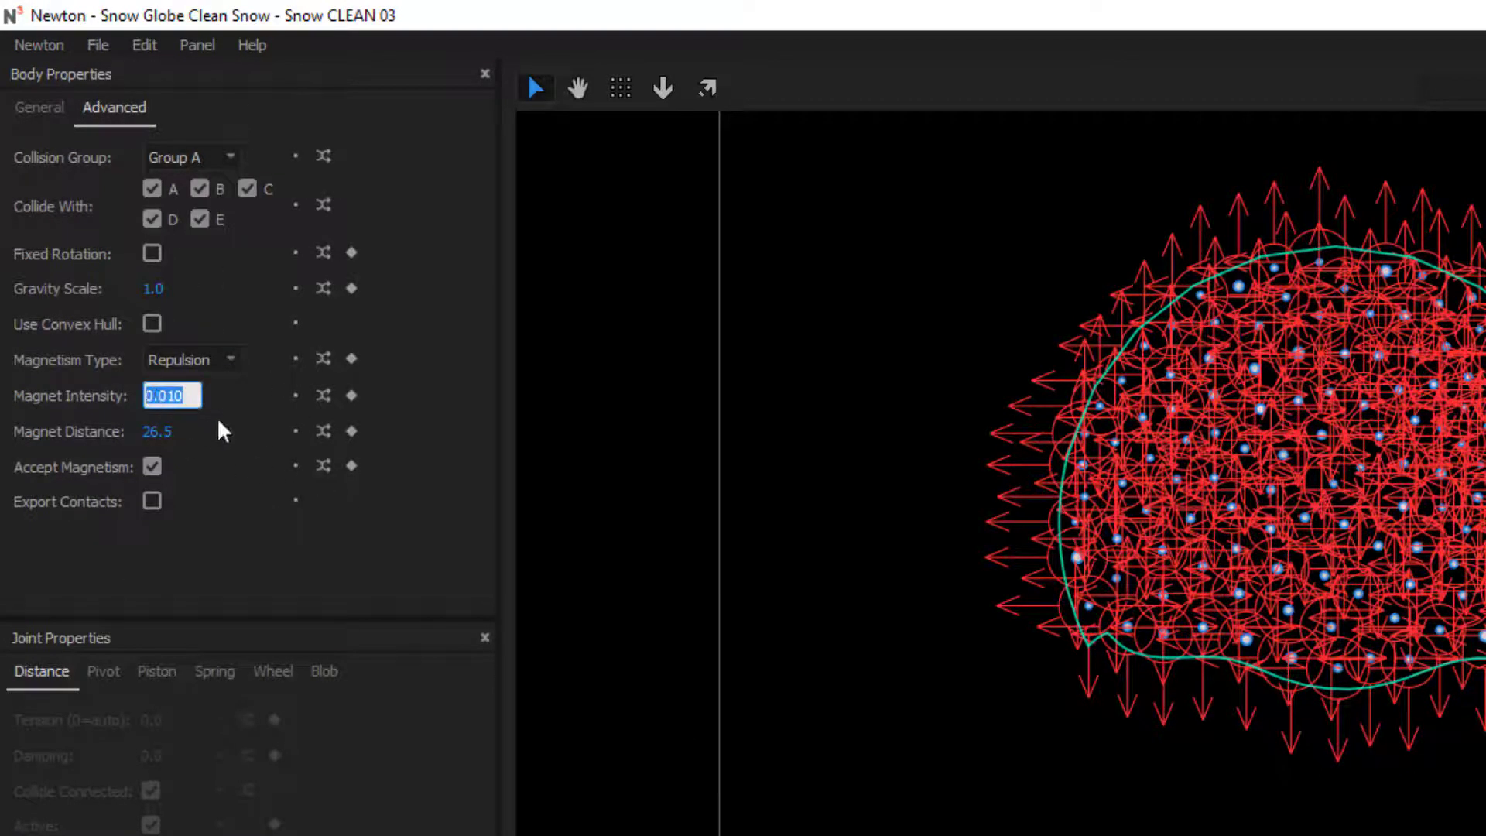
pyautogui.write('0.010')
pyautogui.press('Return')
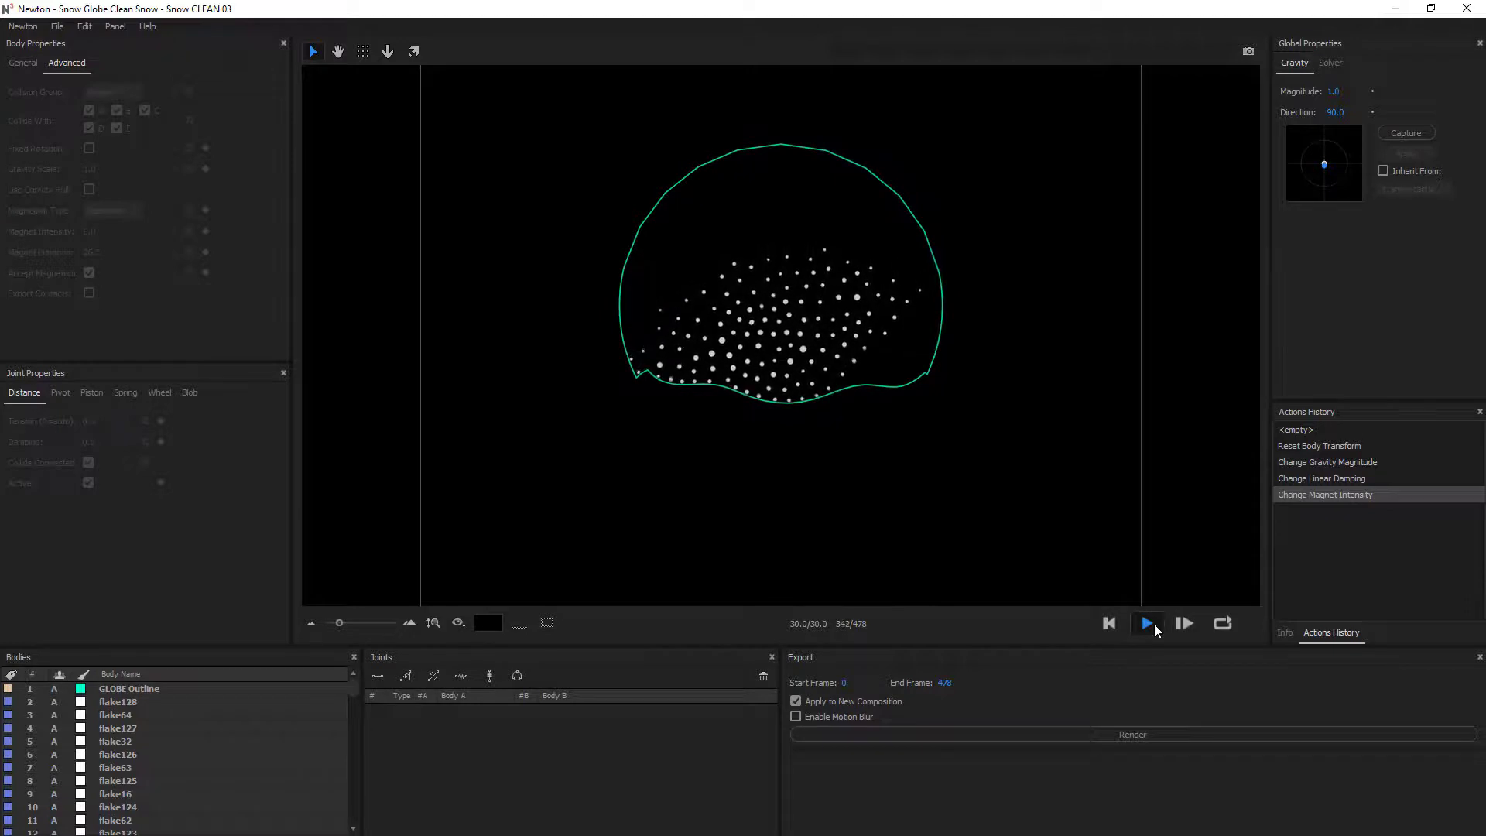
pyautogui.click(1140, 736)
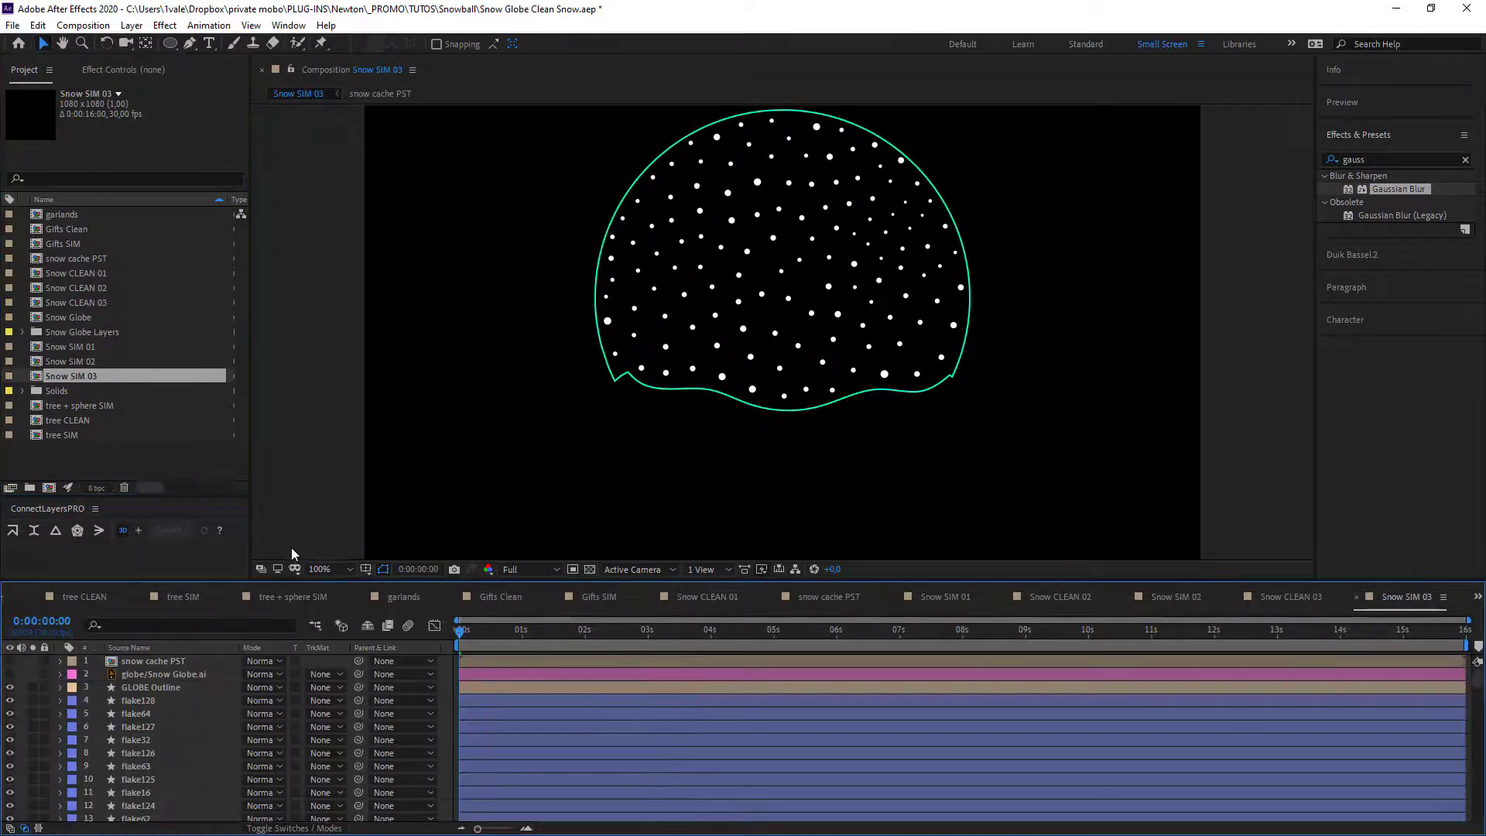
# Hide GLOBE Outline and add Snow SIM 03 above the globe layer in Snow Globe.
pyautogui.click(10, 687)
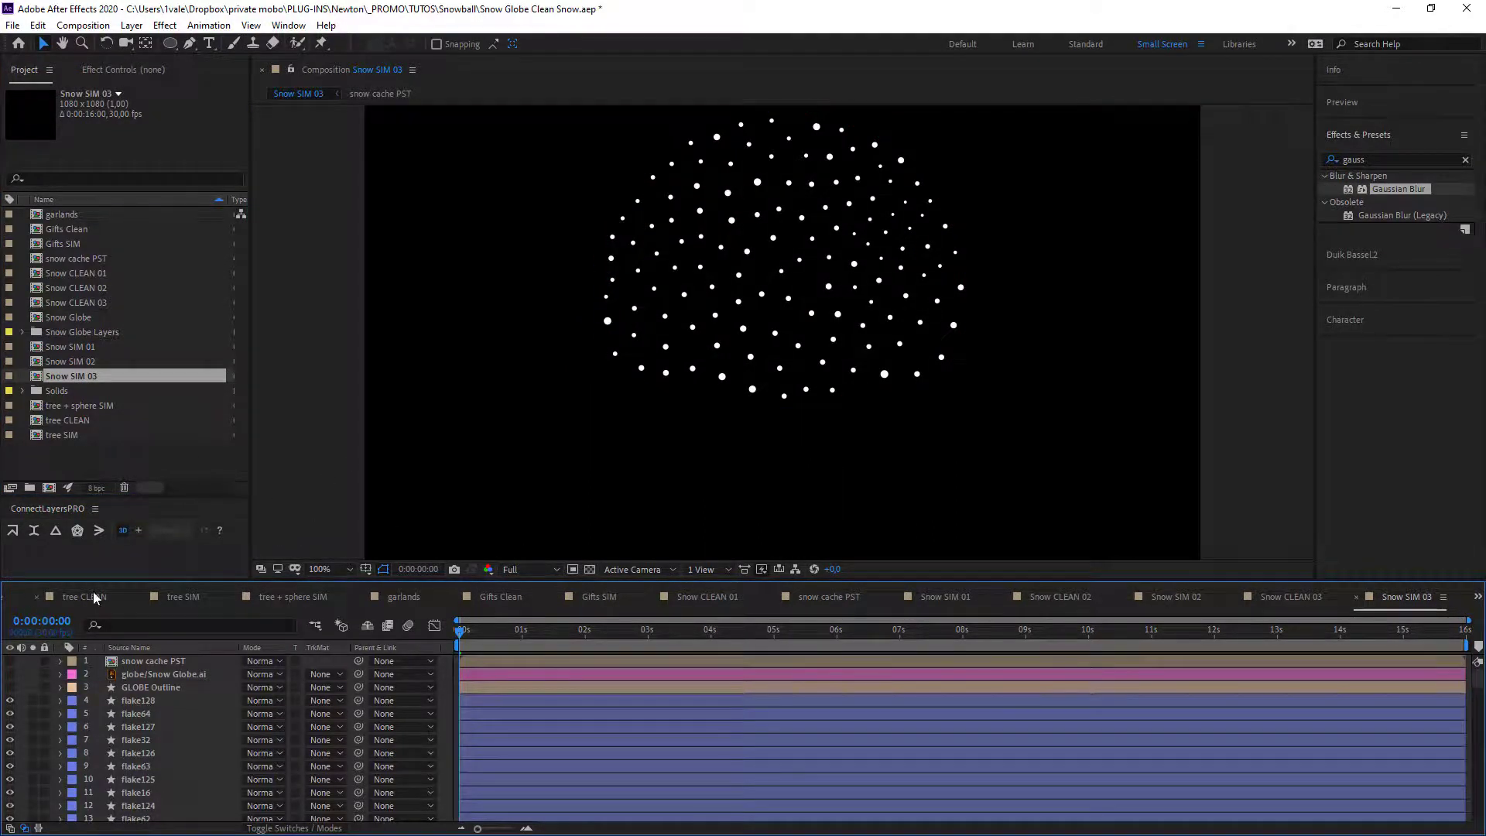
pyautogui.click(1475, 598)
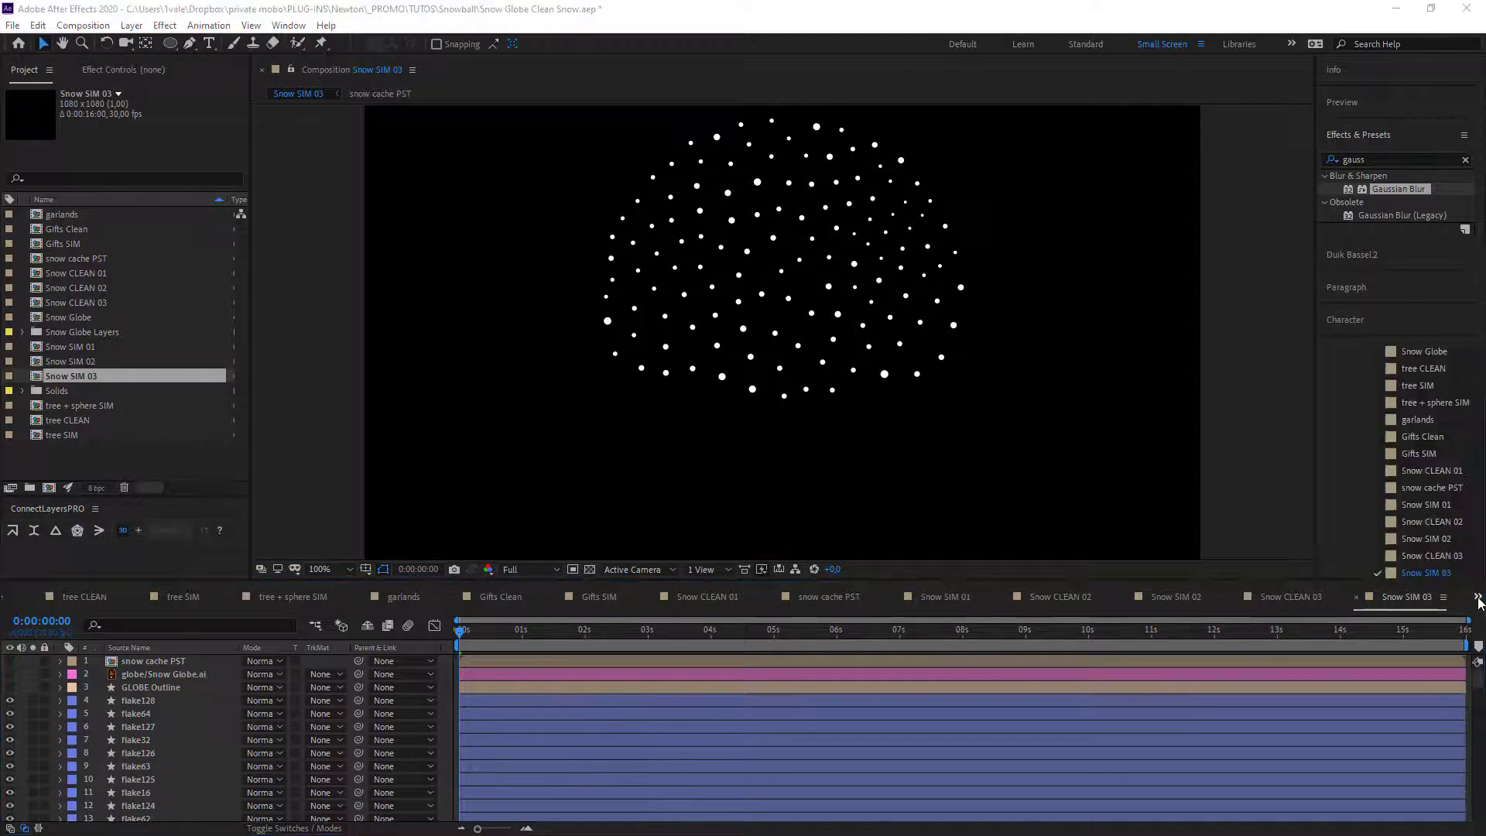
pyautogui.click(1444, 347)
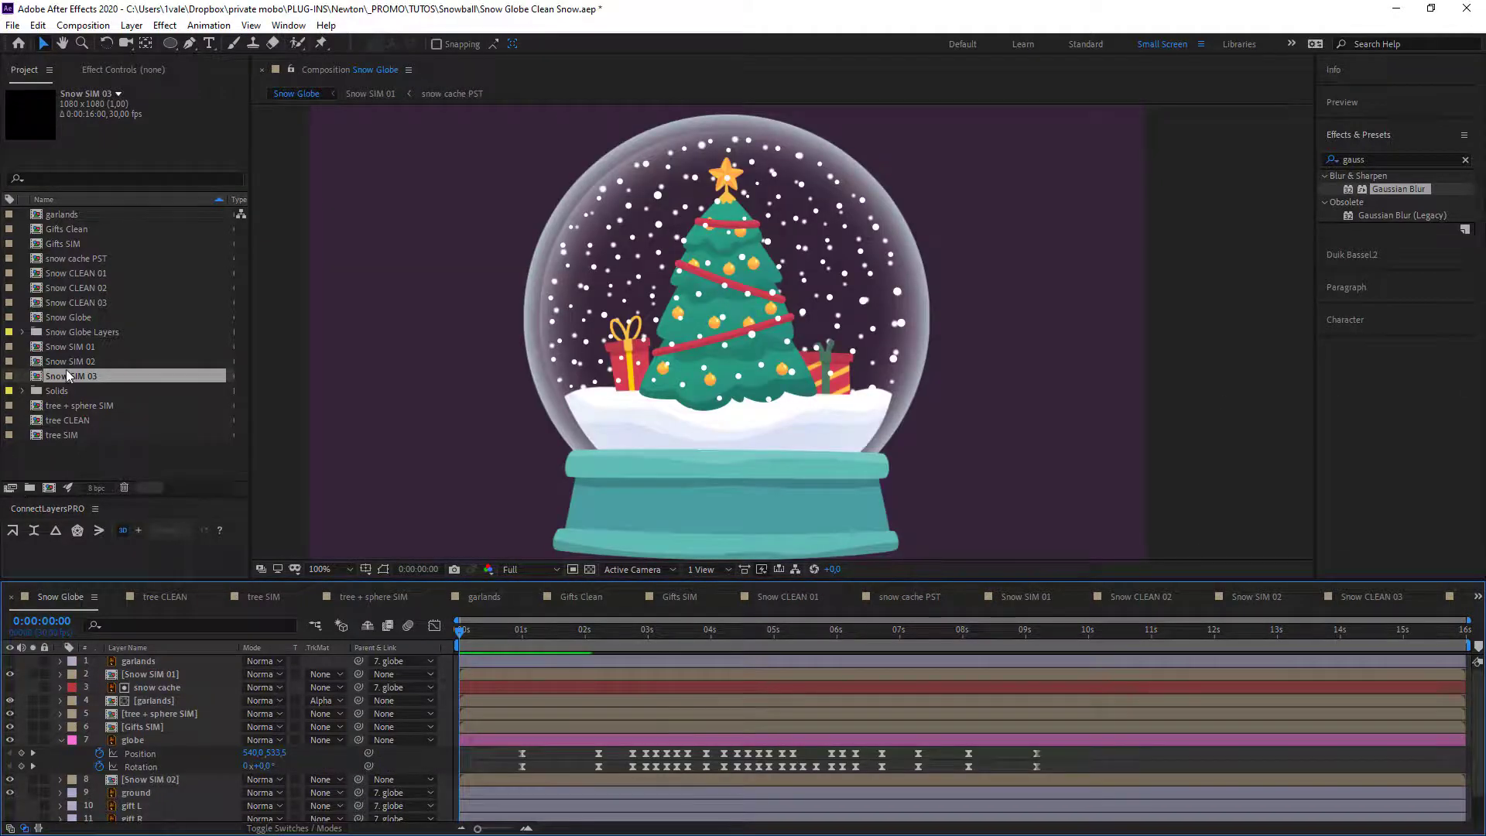
pyautogui.moveTo(68, 376); pyautogui.dragTo(220, 737)
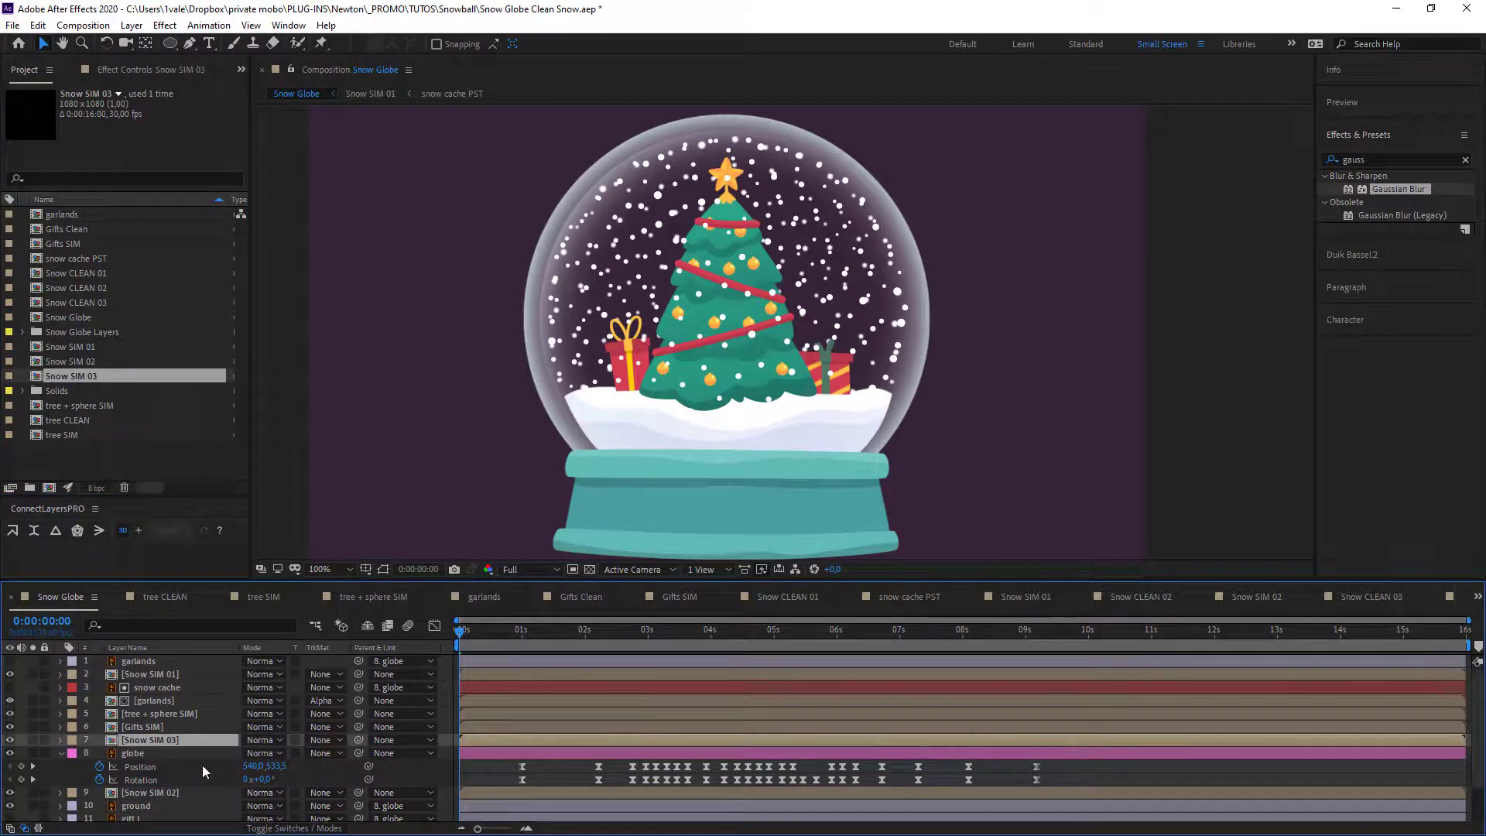
pyautogui.press('t')
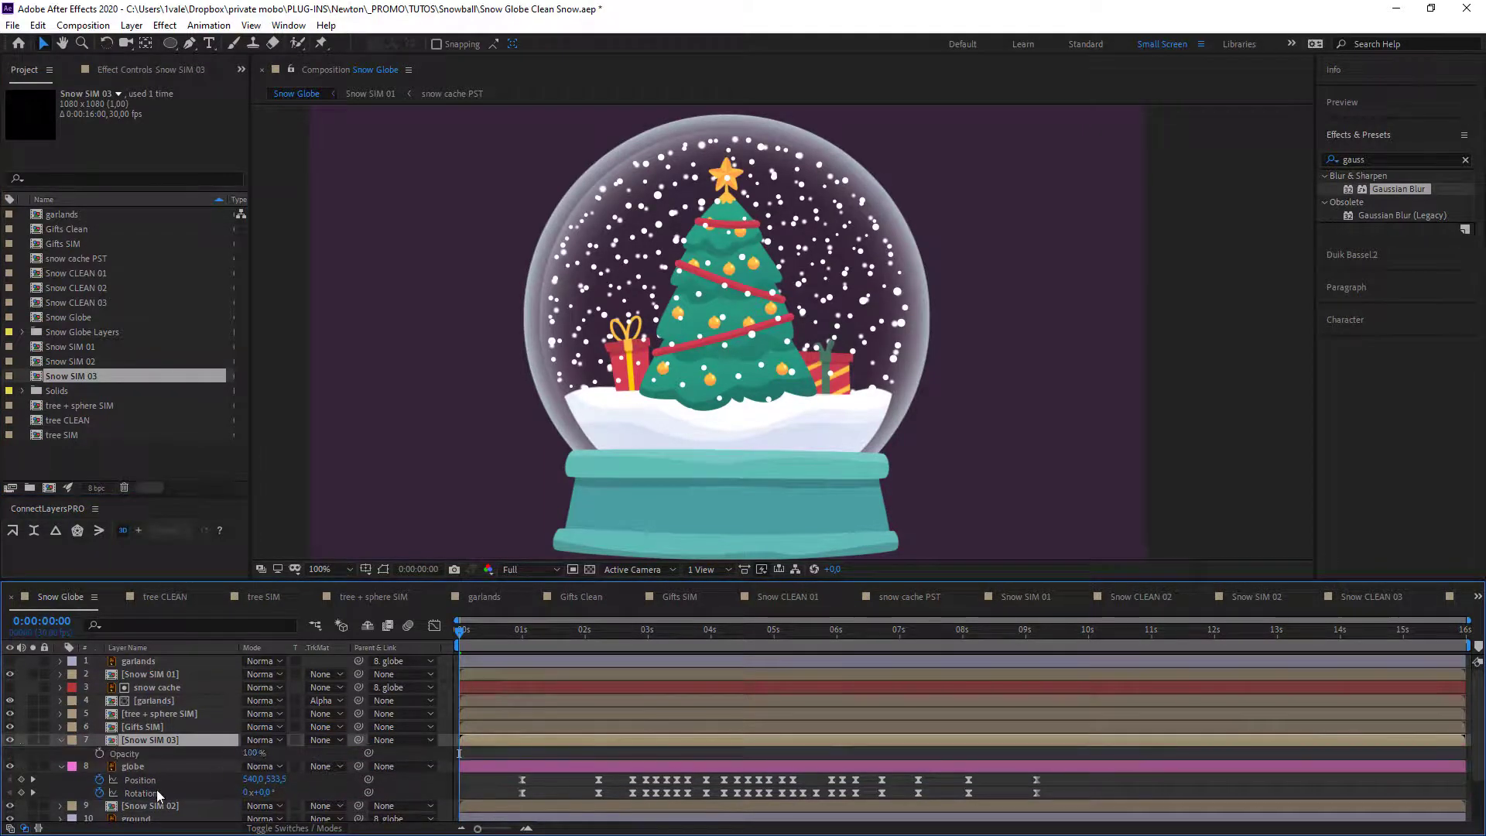
# Paste Snow SIM 02's Gaussian Blur onto Snow SIM 03 and set its Blurriness to 2.
pyautogui.click(142, 807)
pyautogui.press('e')
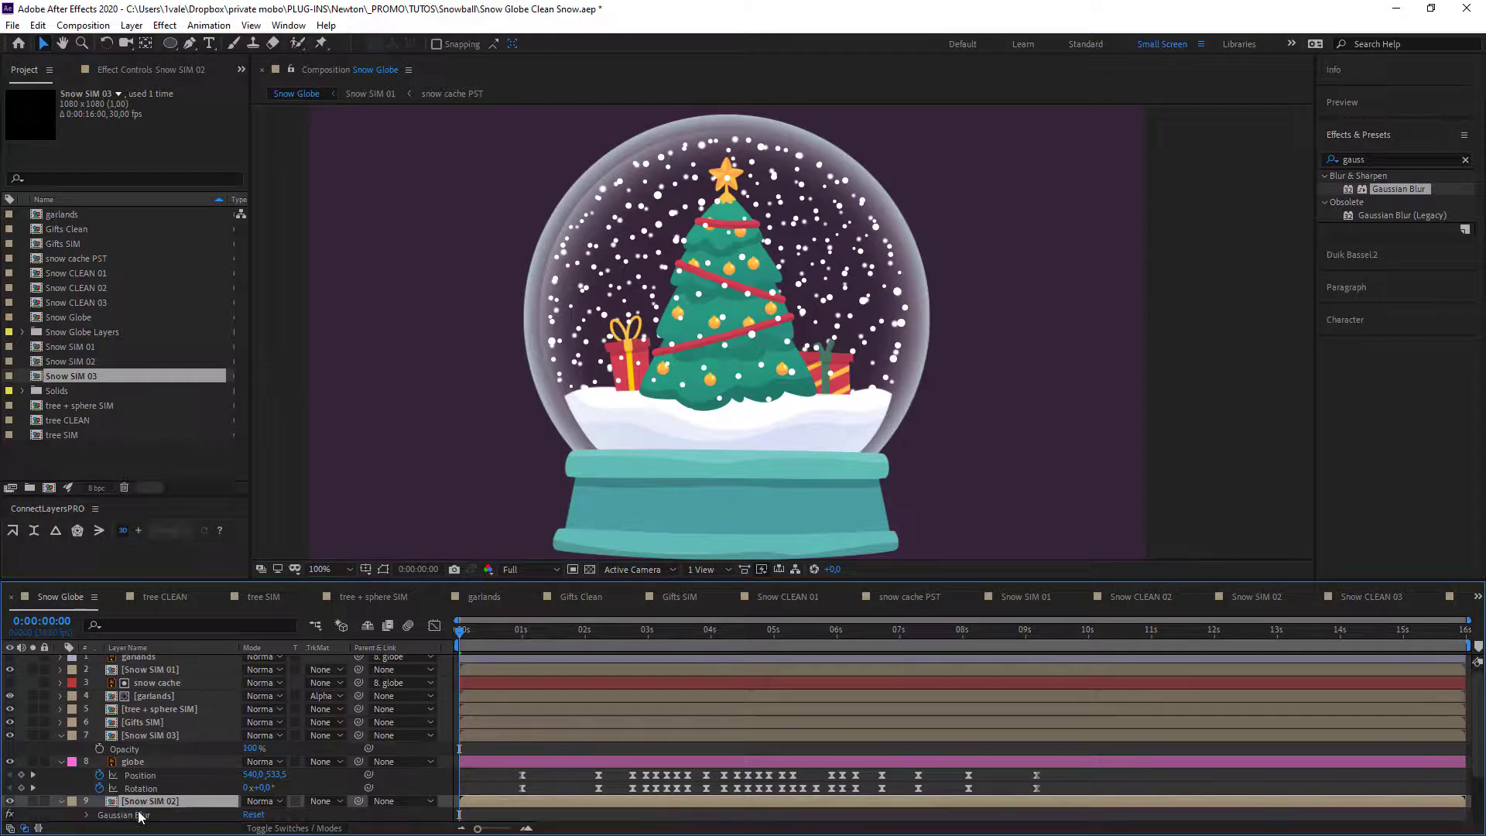
pyautogui.click(154, 736)
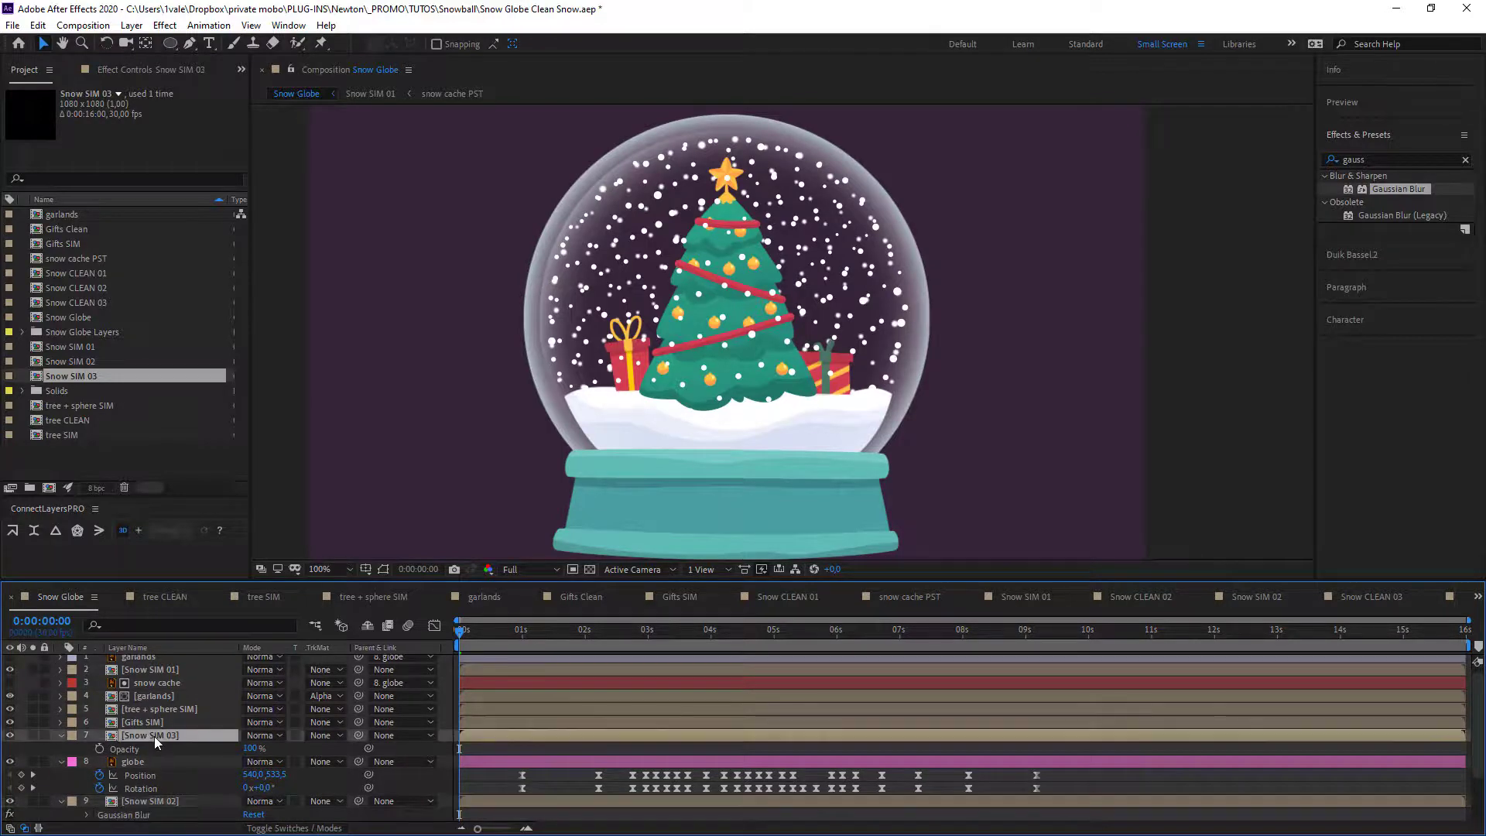
pyautogui.hotkey('ctrl', 'v')
pyautogui.click(116, 72)
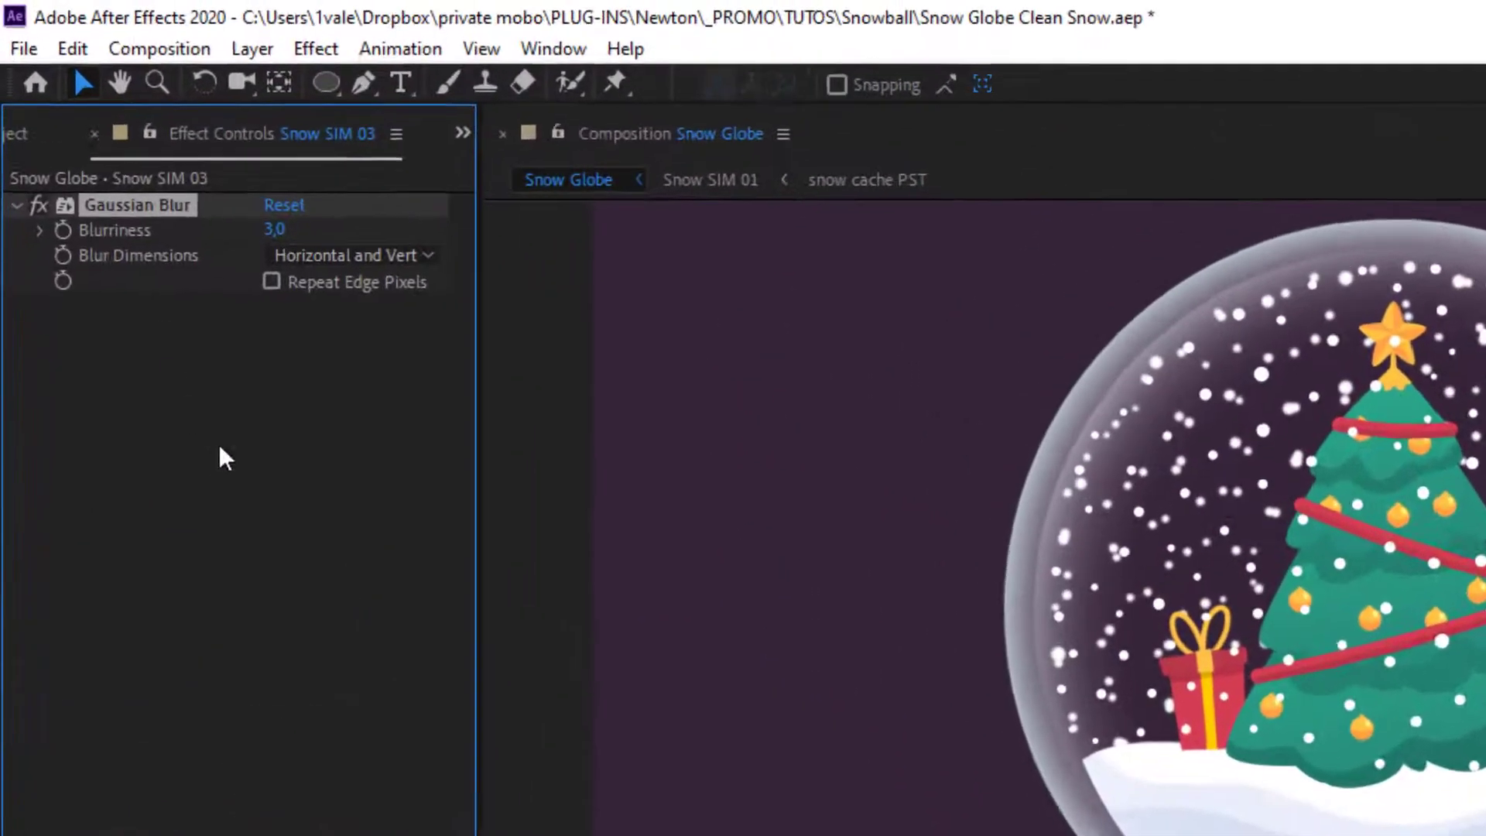
pyautogui.click(144, 122)
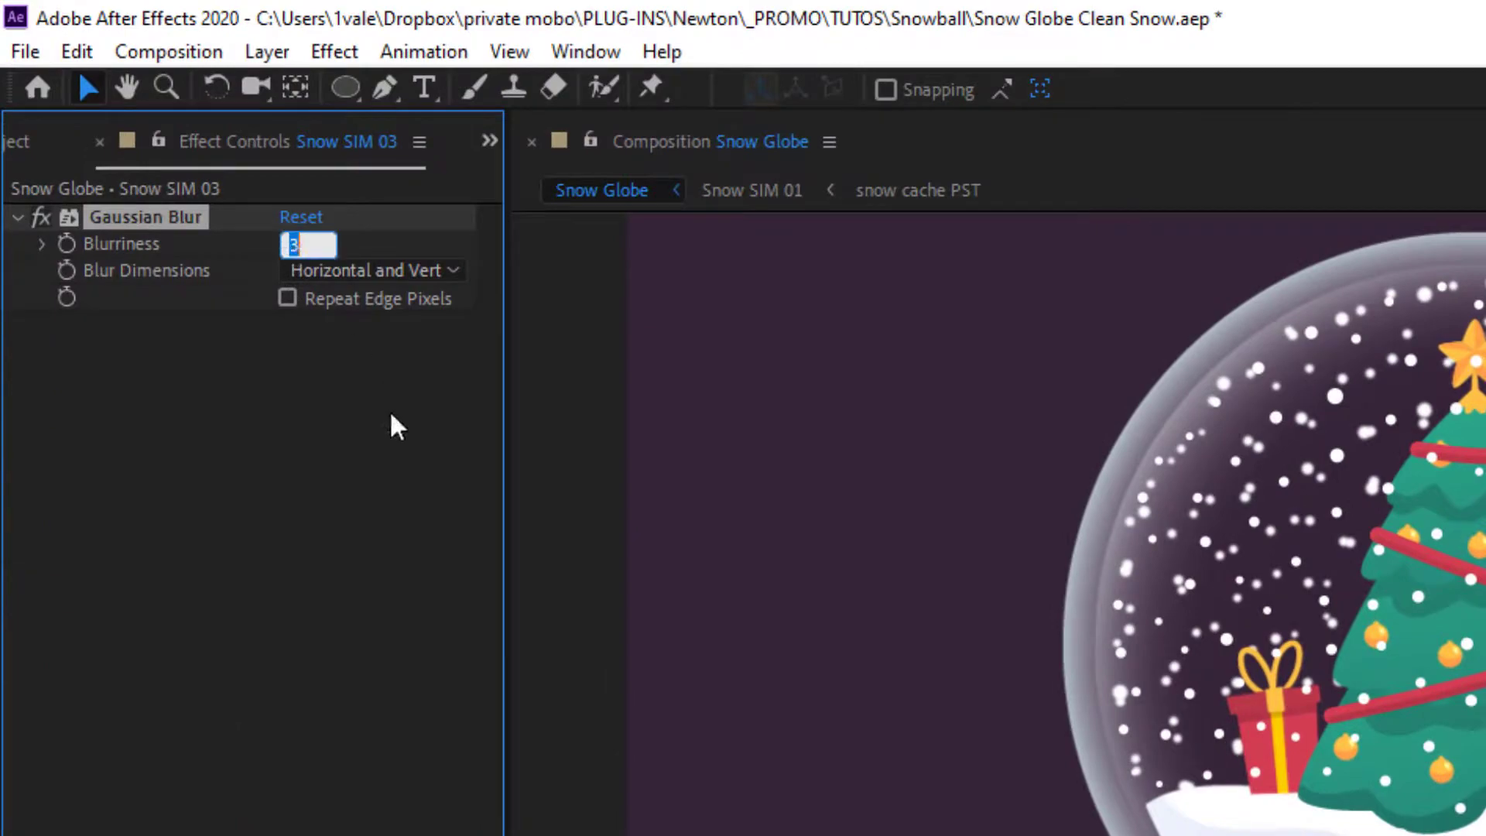
pyautogui.write('2')
pyautogui.press('Return')
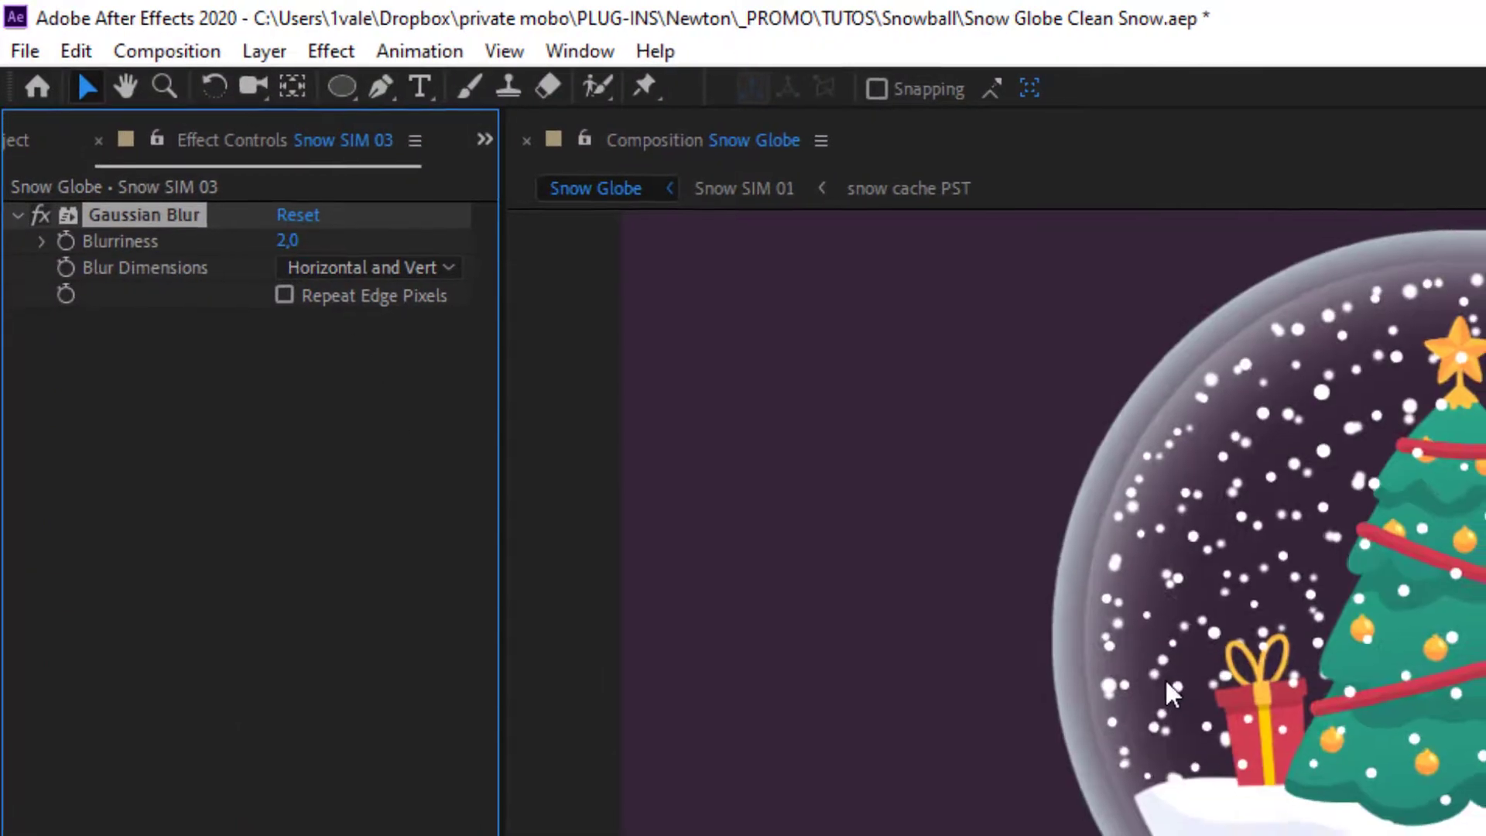